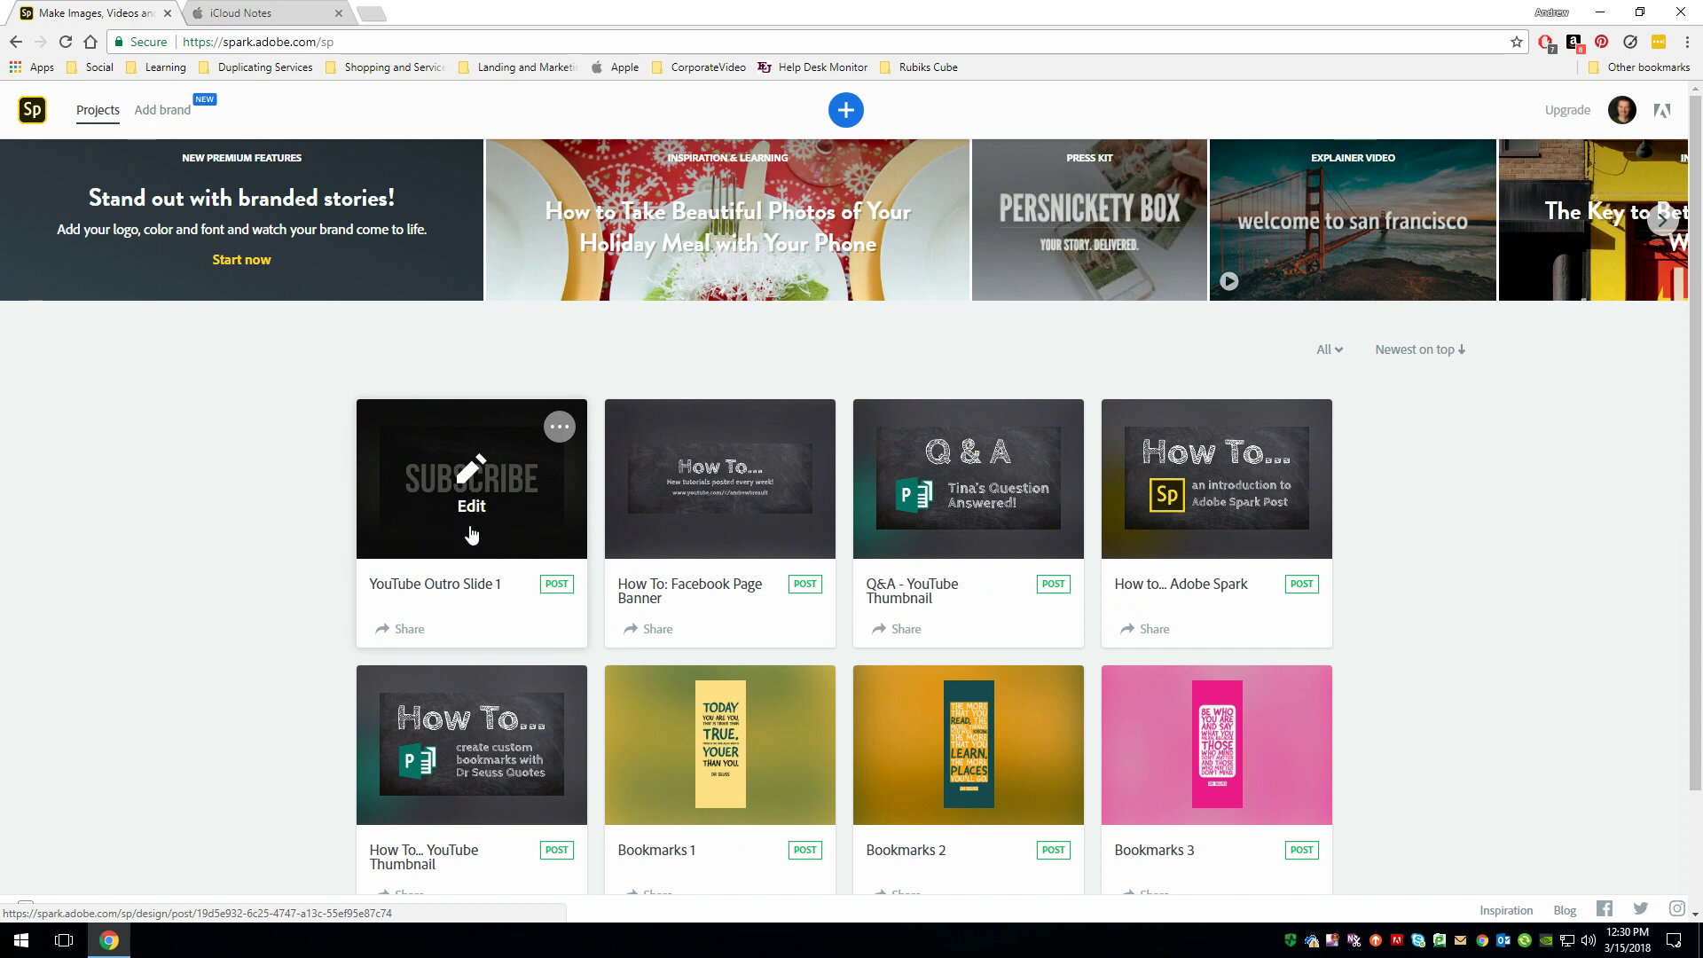
Duplicate the YouTube Outro Slide 1 project and name the copy "YouTube Outro Slide 2"
mouse_move(561, 431)
click(560, 429)
click(480, 465)
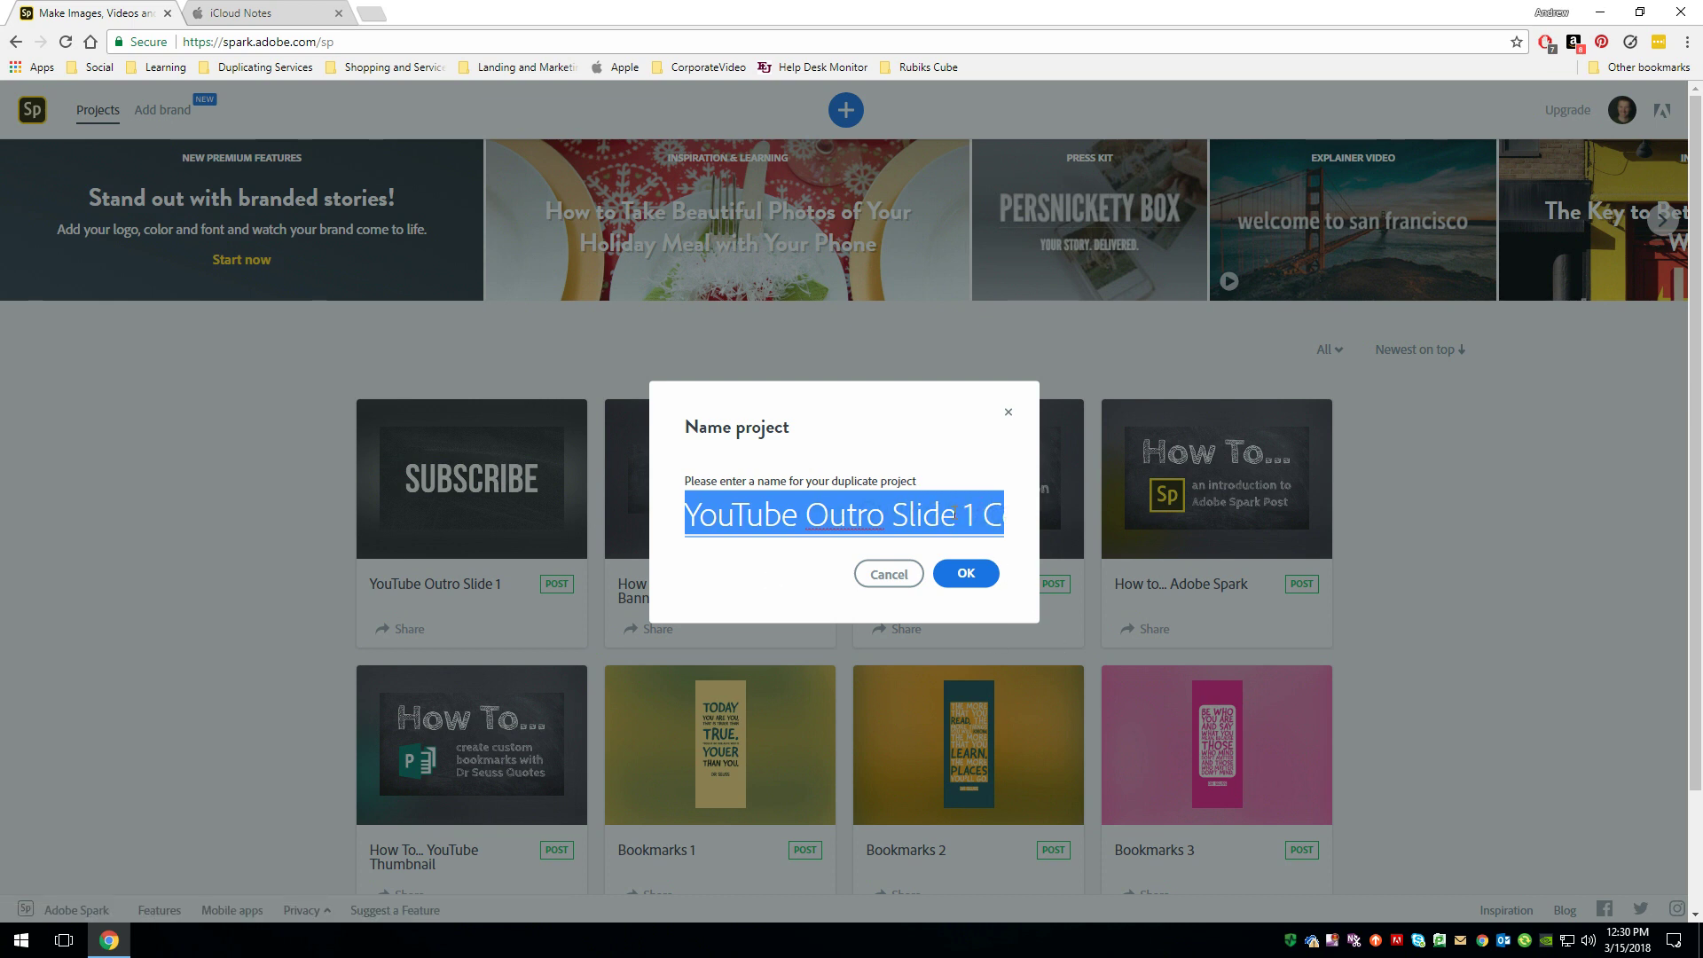
click(957, 516)
drag(967, 514, 1026, 513)
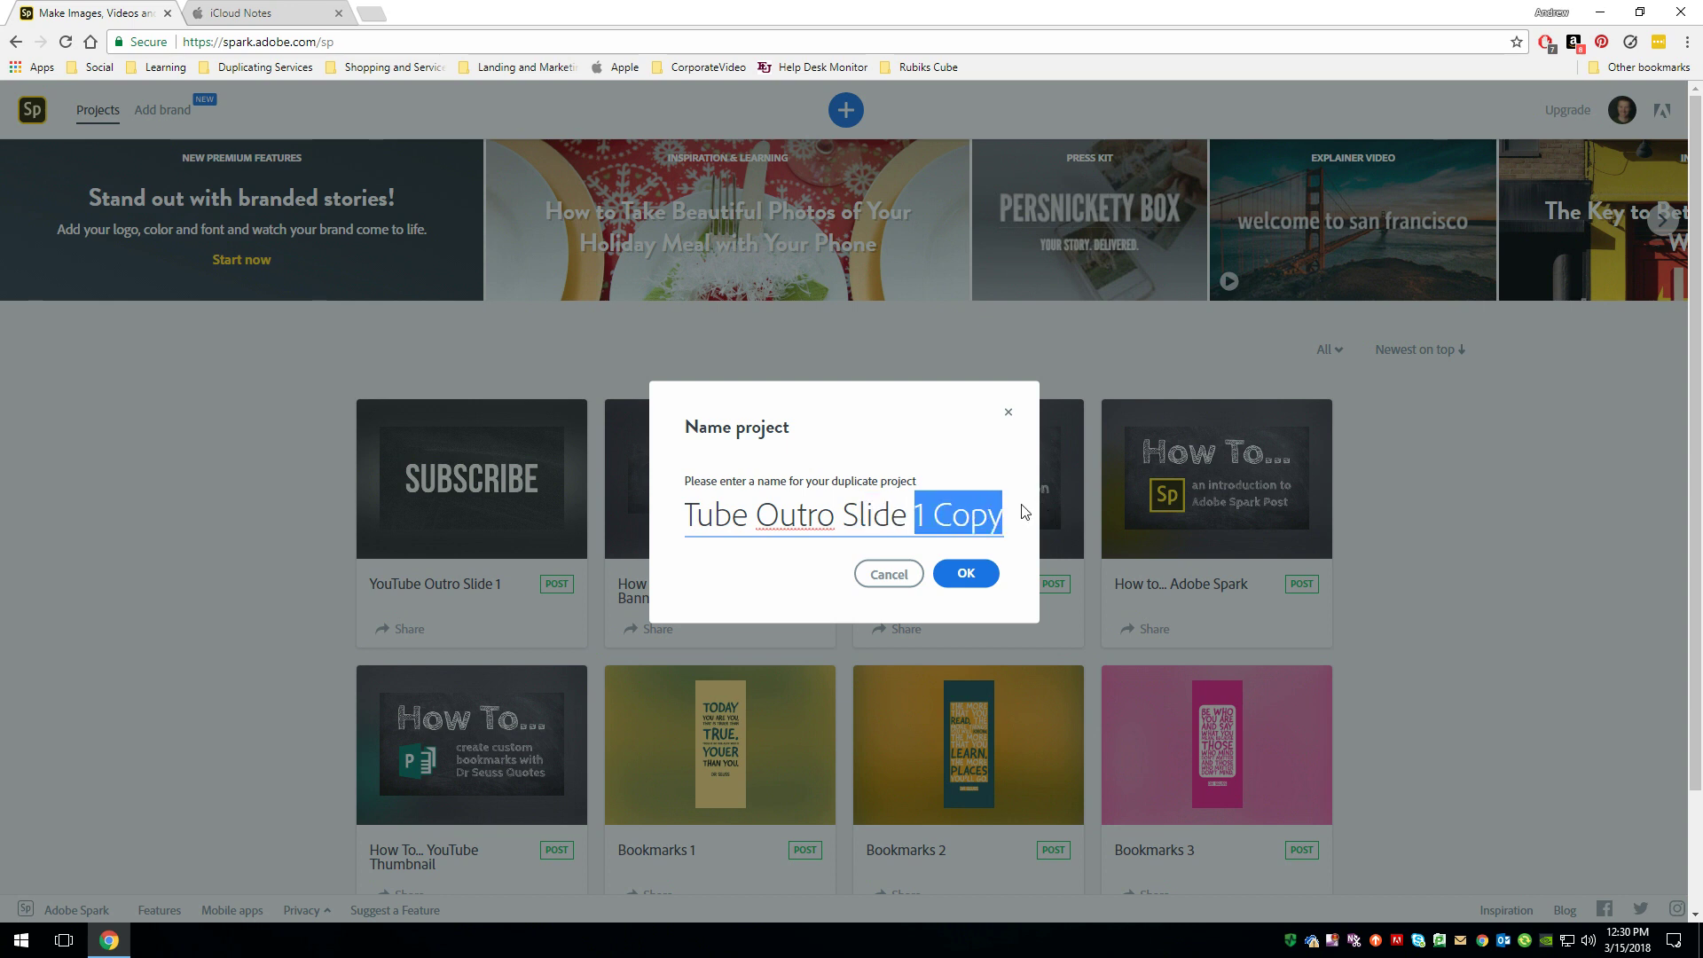
text(2)
click(974, 575)
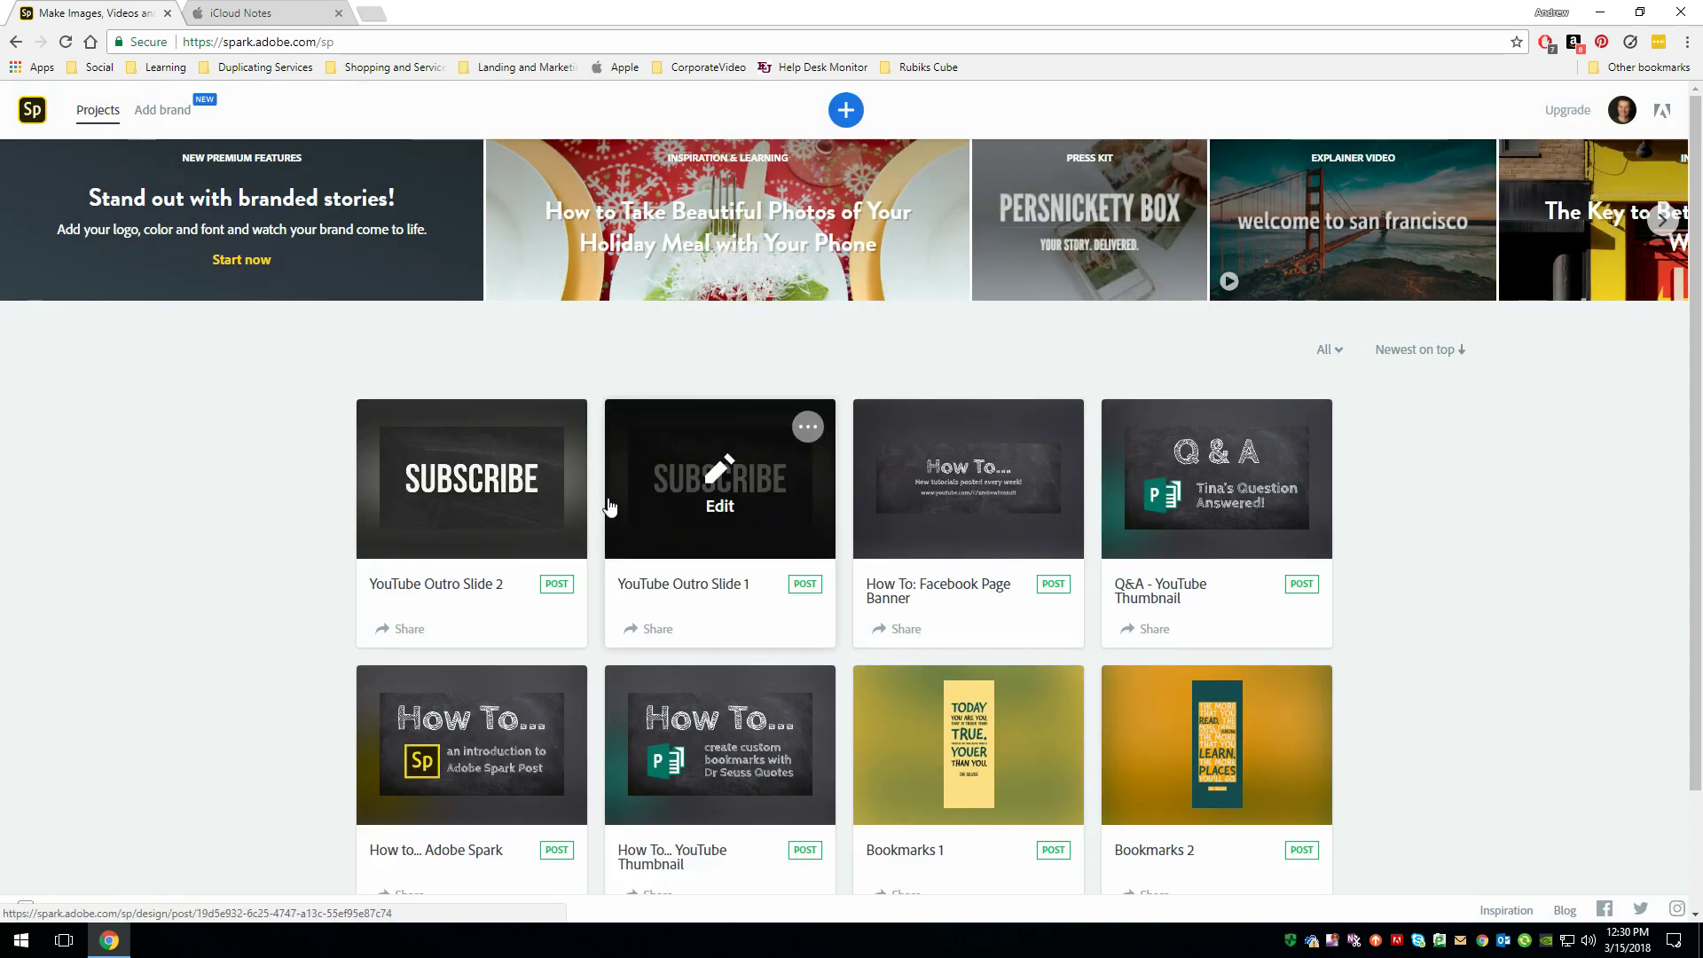
Open YouTube Outro Slide 2 and replace its "Subscribe" text with "Post your comments and questions below!"
click(476, 487)
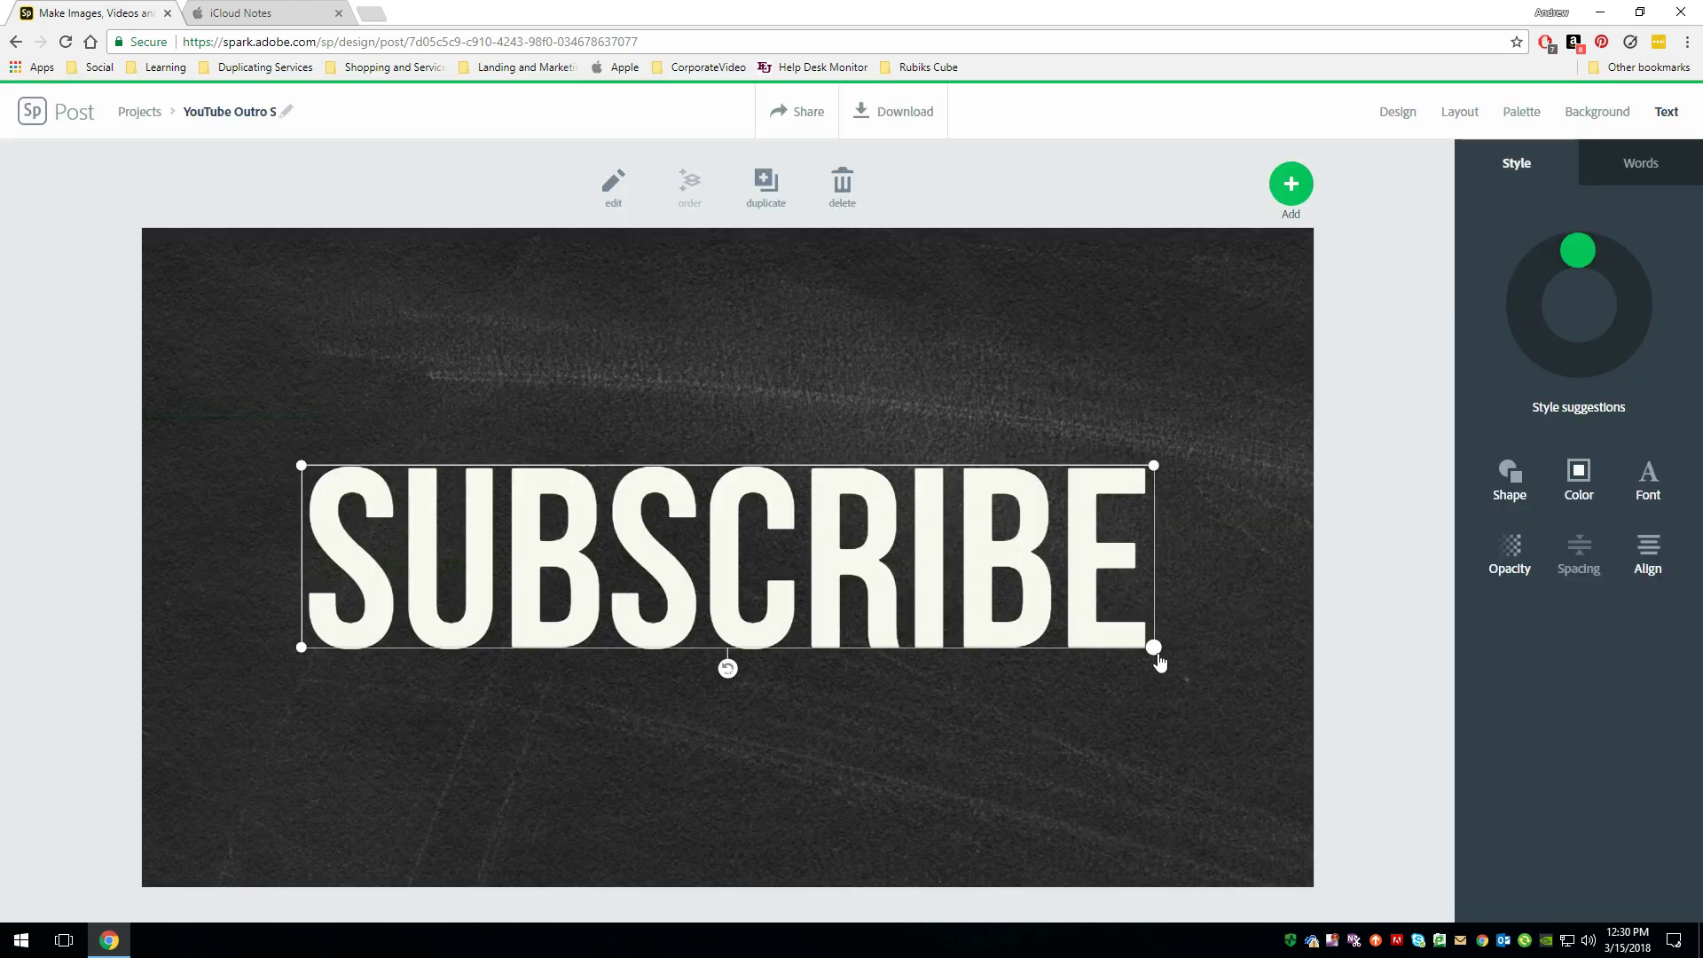
drag(1154, 647, 1122, 537)
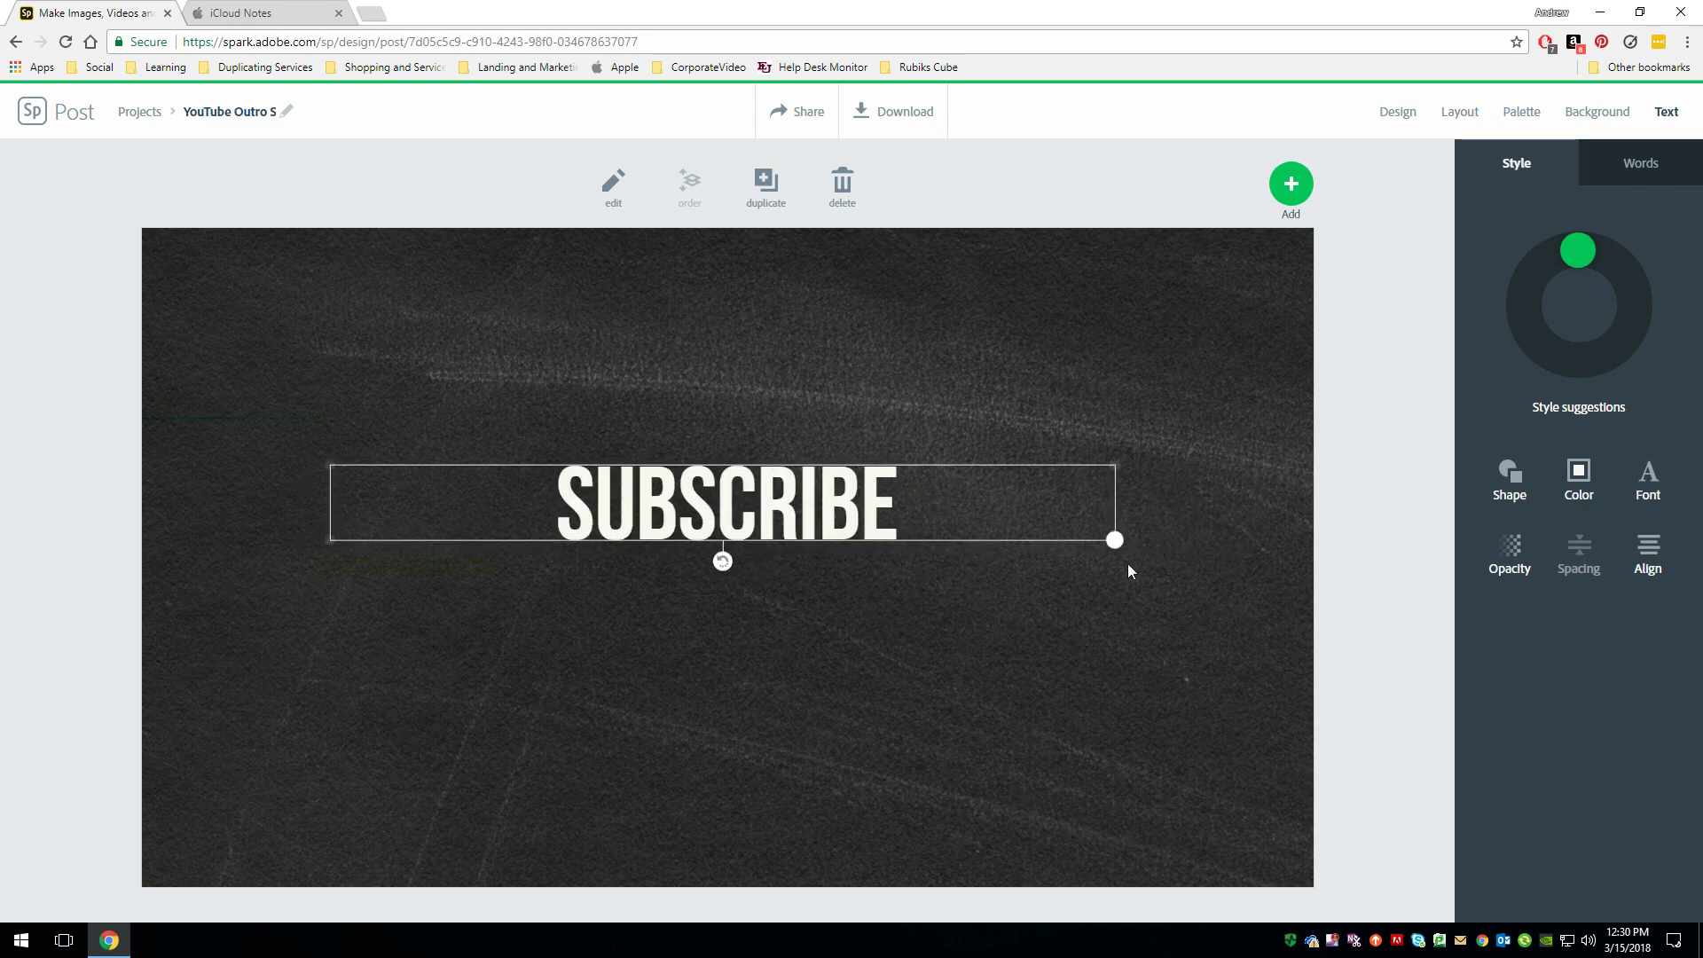
double_click(779, 484)
drag(789, 457, 569, 460)
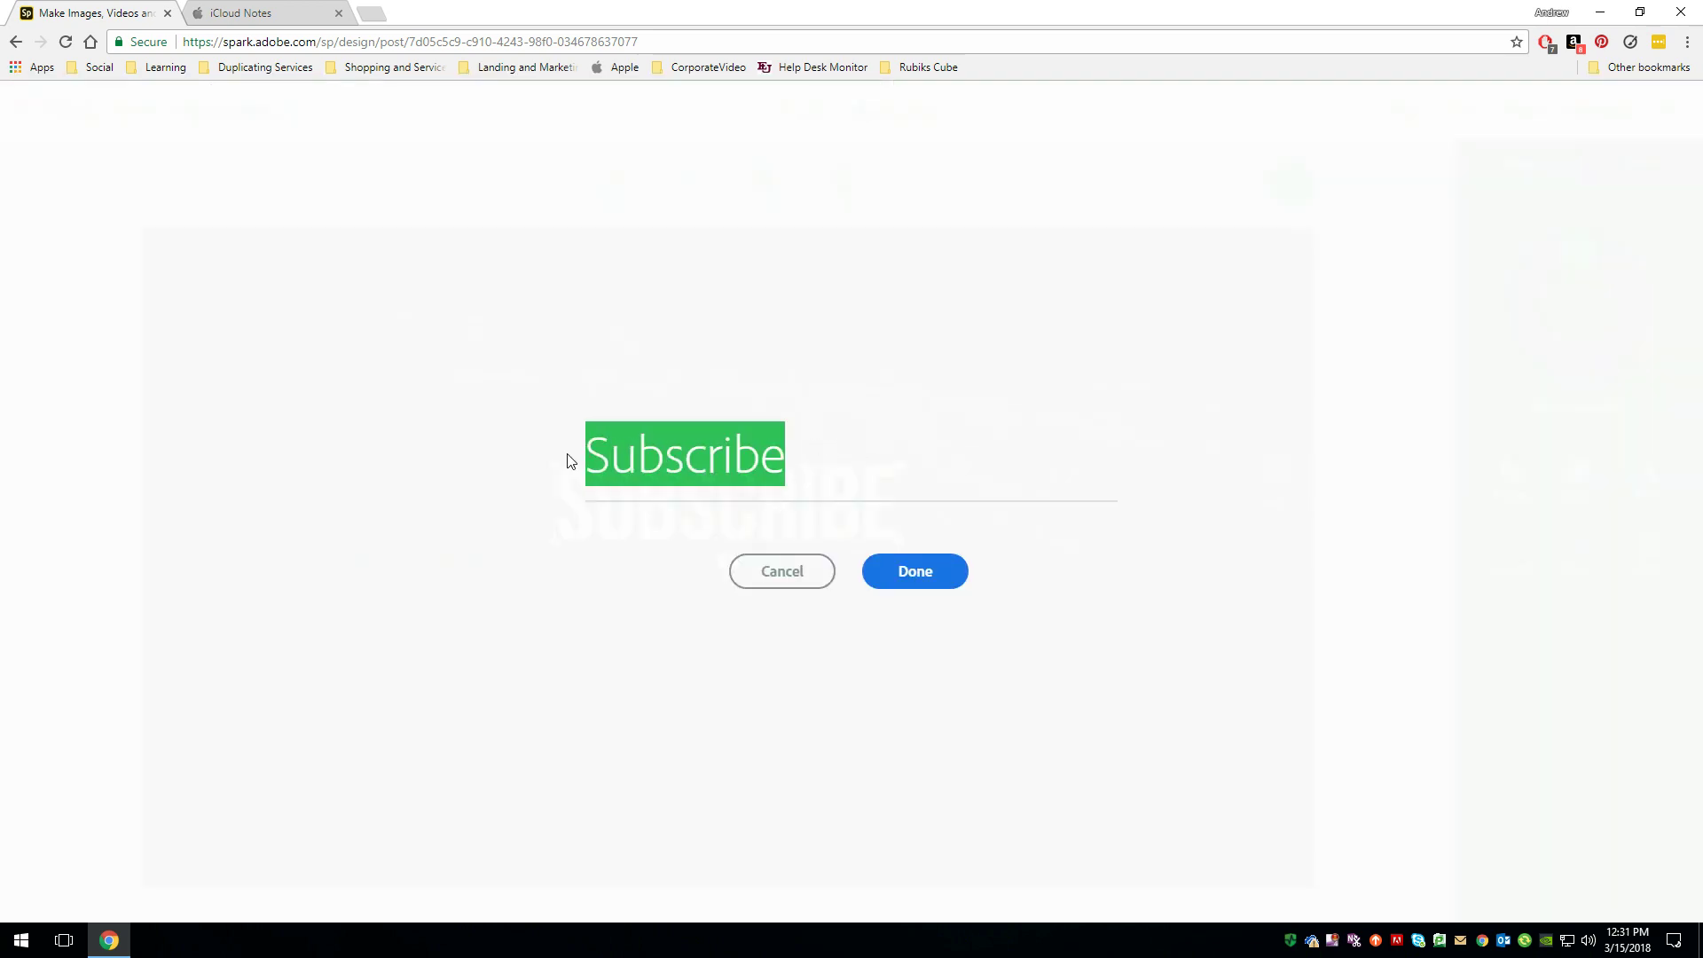
text(B)
key(BackSpace)
text(Post your )
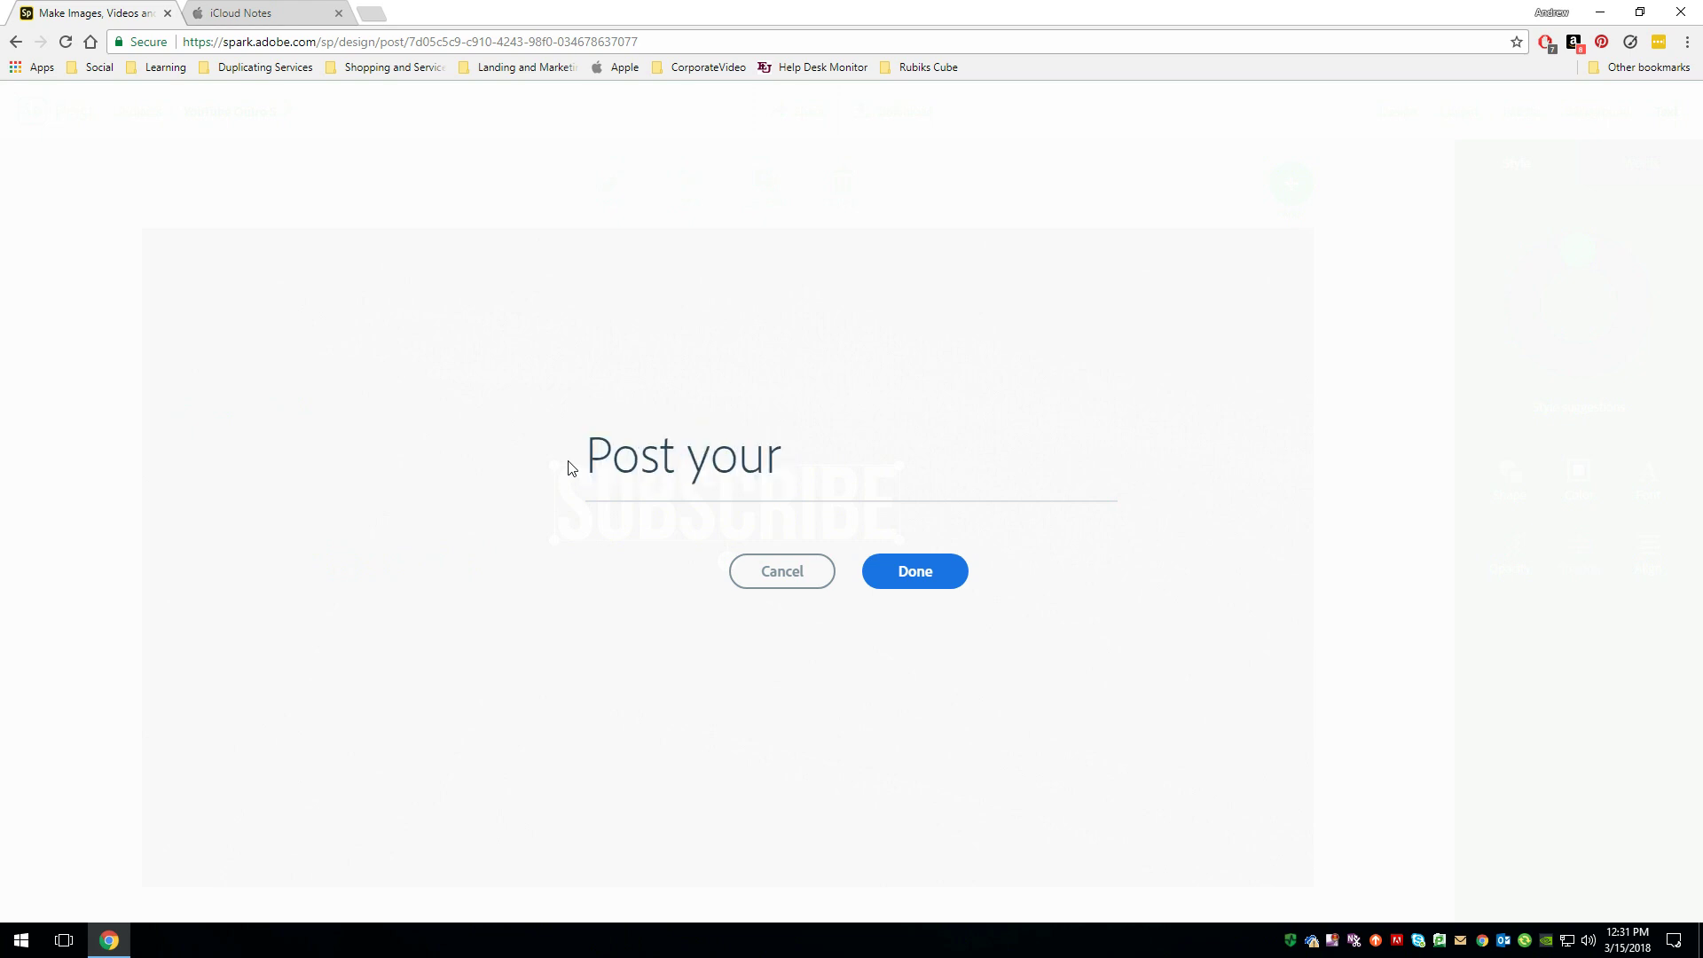
text(commetns)
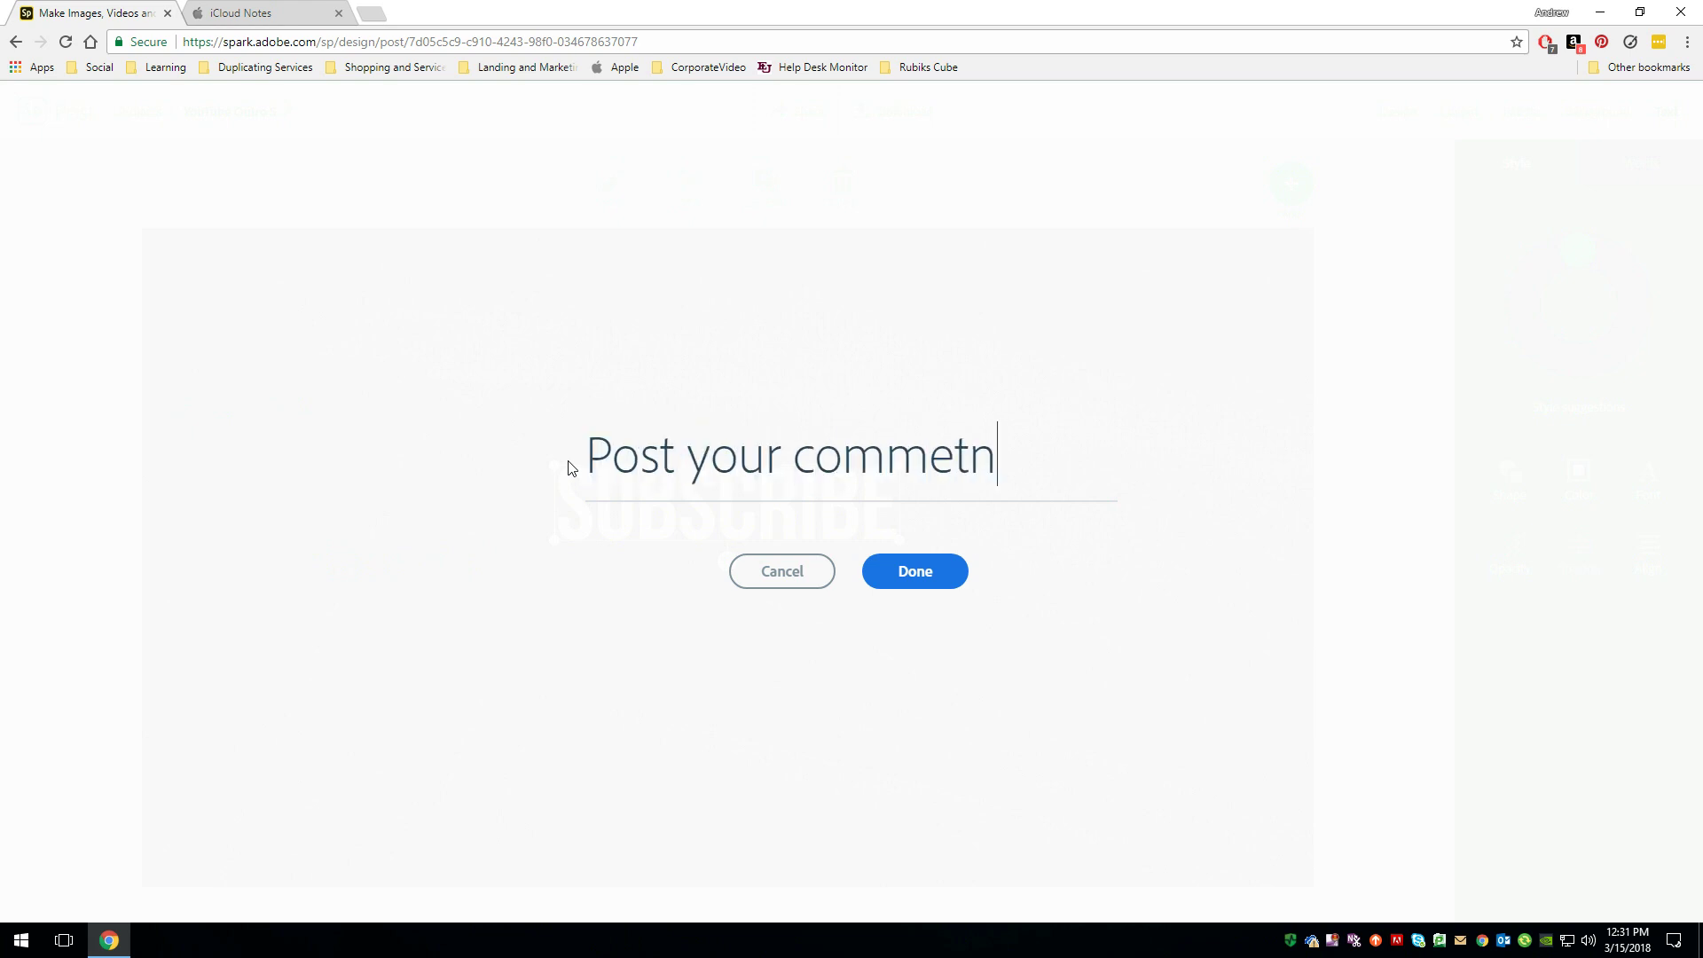
key(BackSpace)
key(BackSpace)
key(BackSpace)
key(BackSpace)
text(nts and ques)
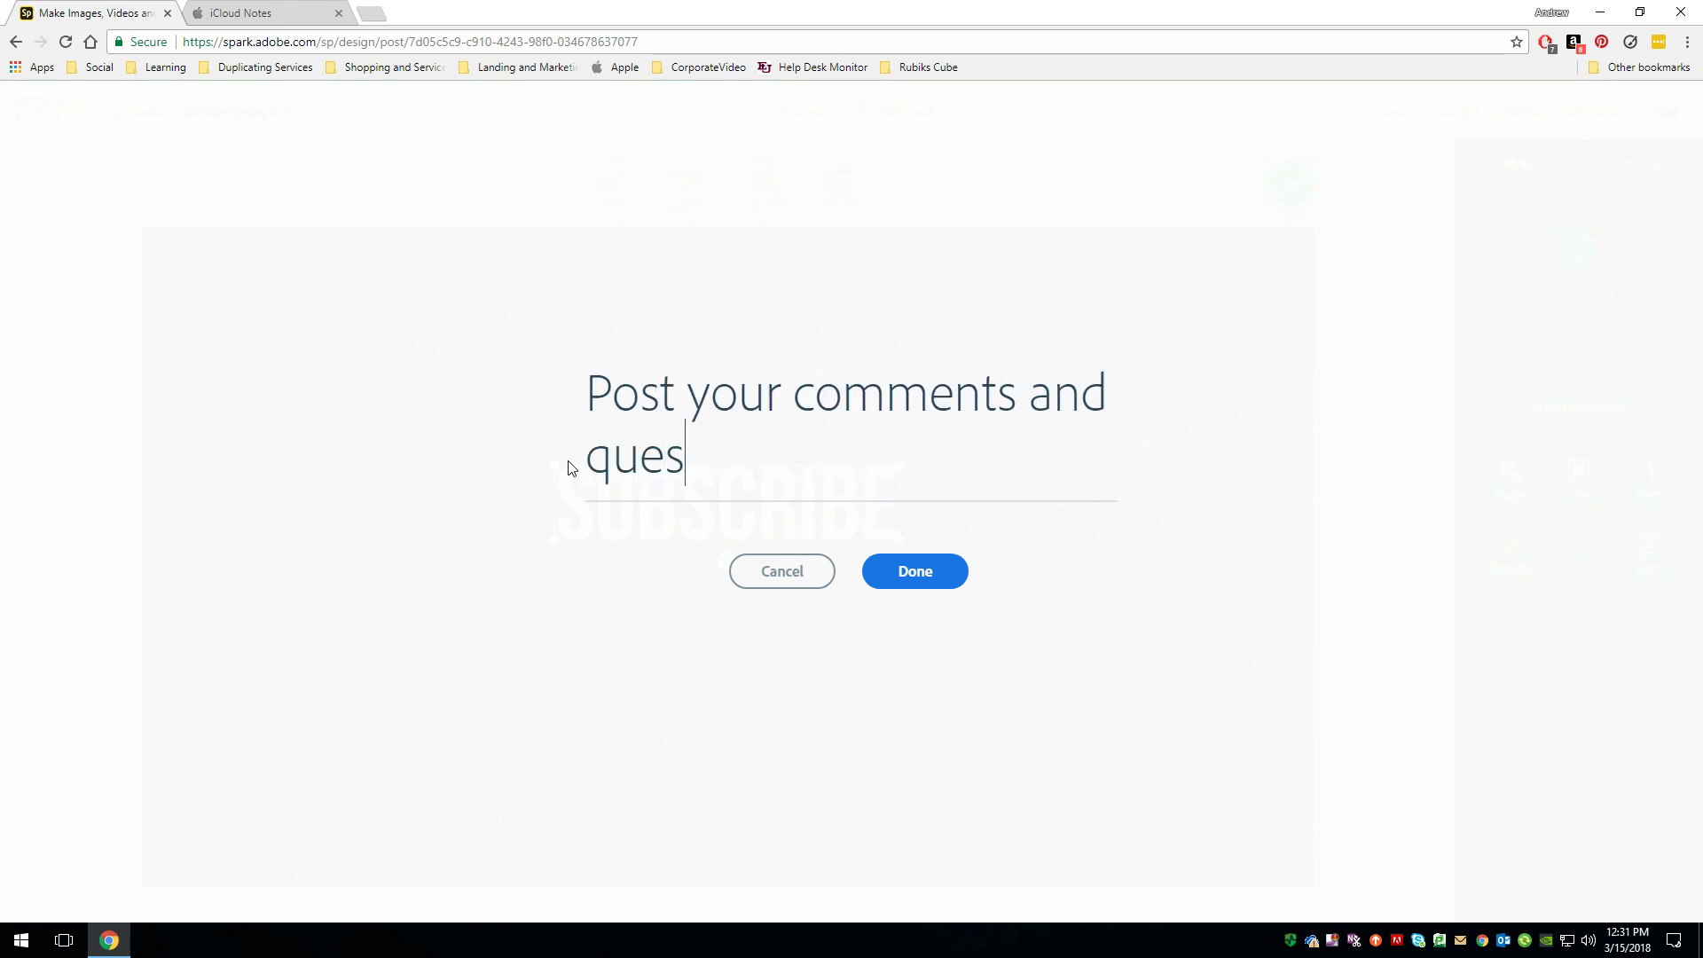
text(tions below)
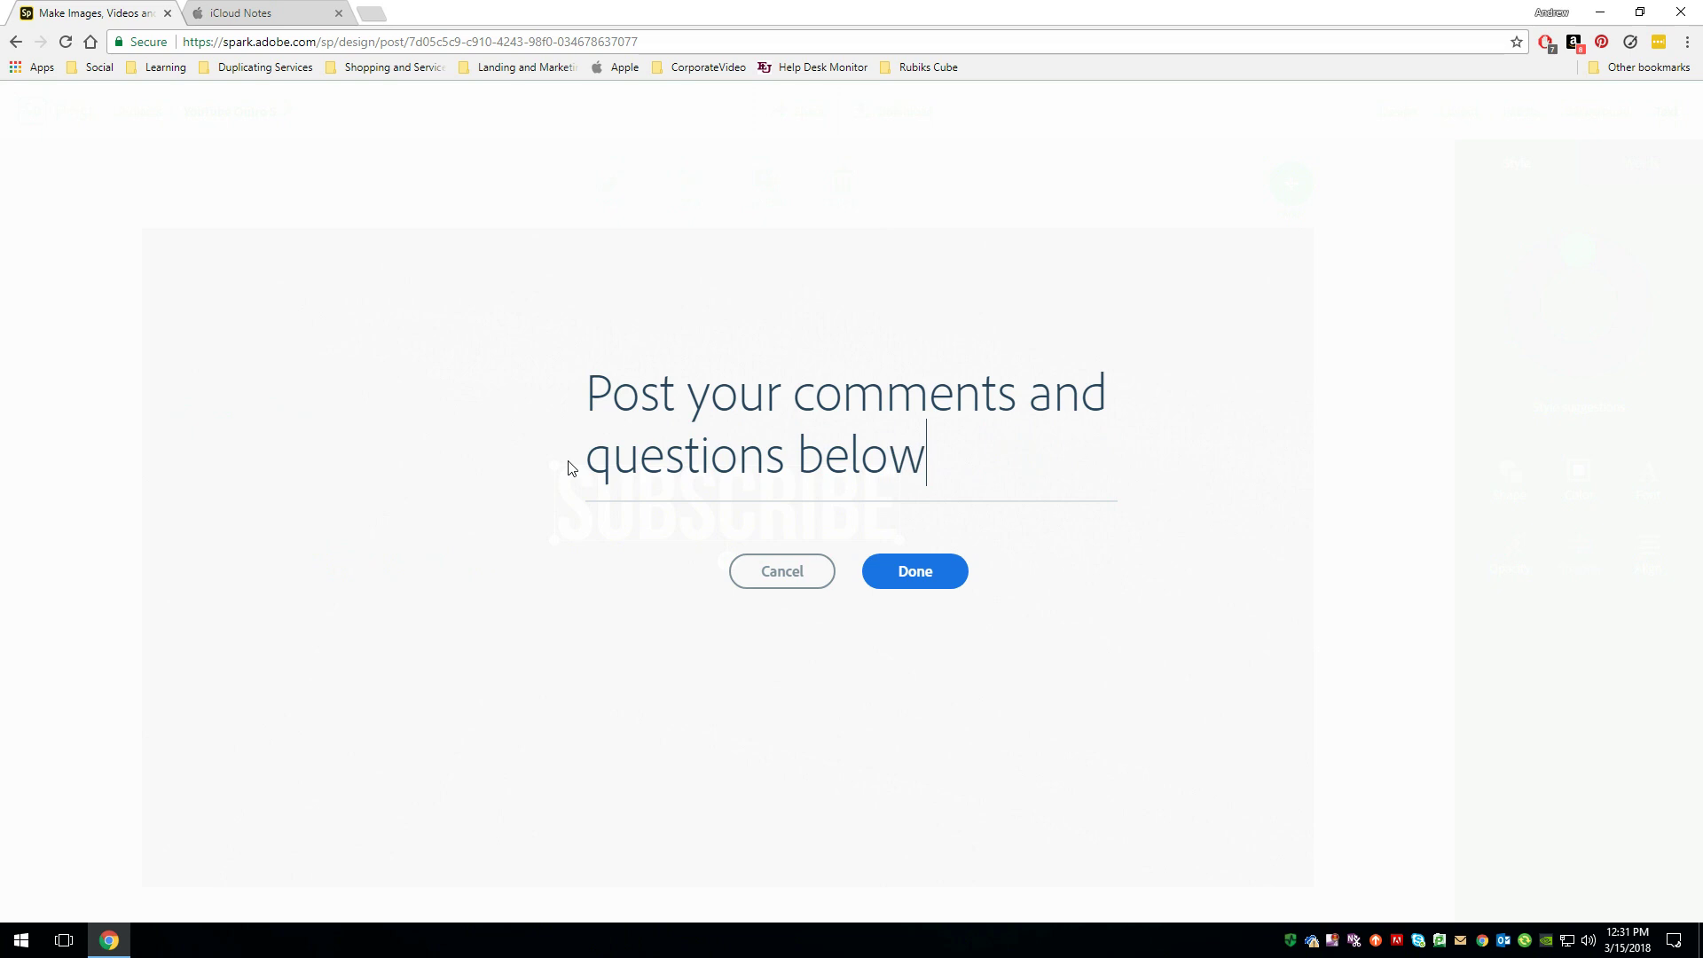
text(!)
click(938, 585)
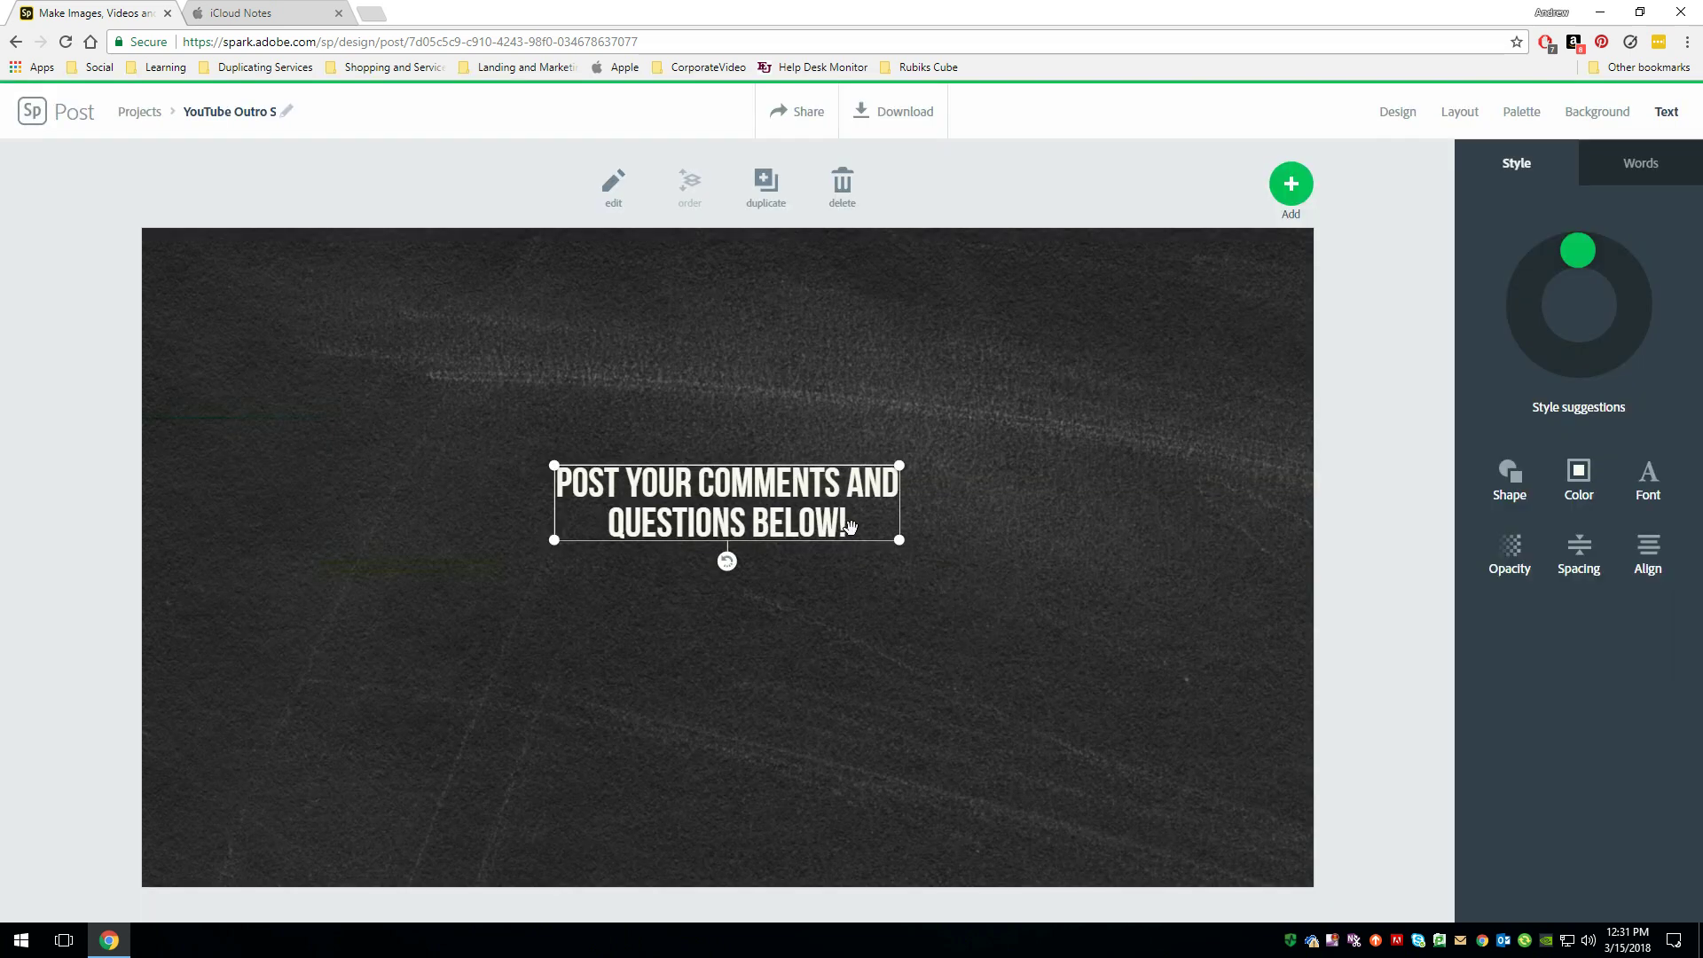
Enlarge the two-line comments text to over half the slide's width and centre it on the chalkboard background
drag(899, 539, 1232, 678)
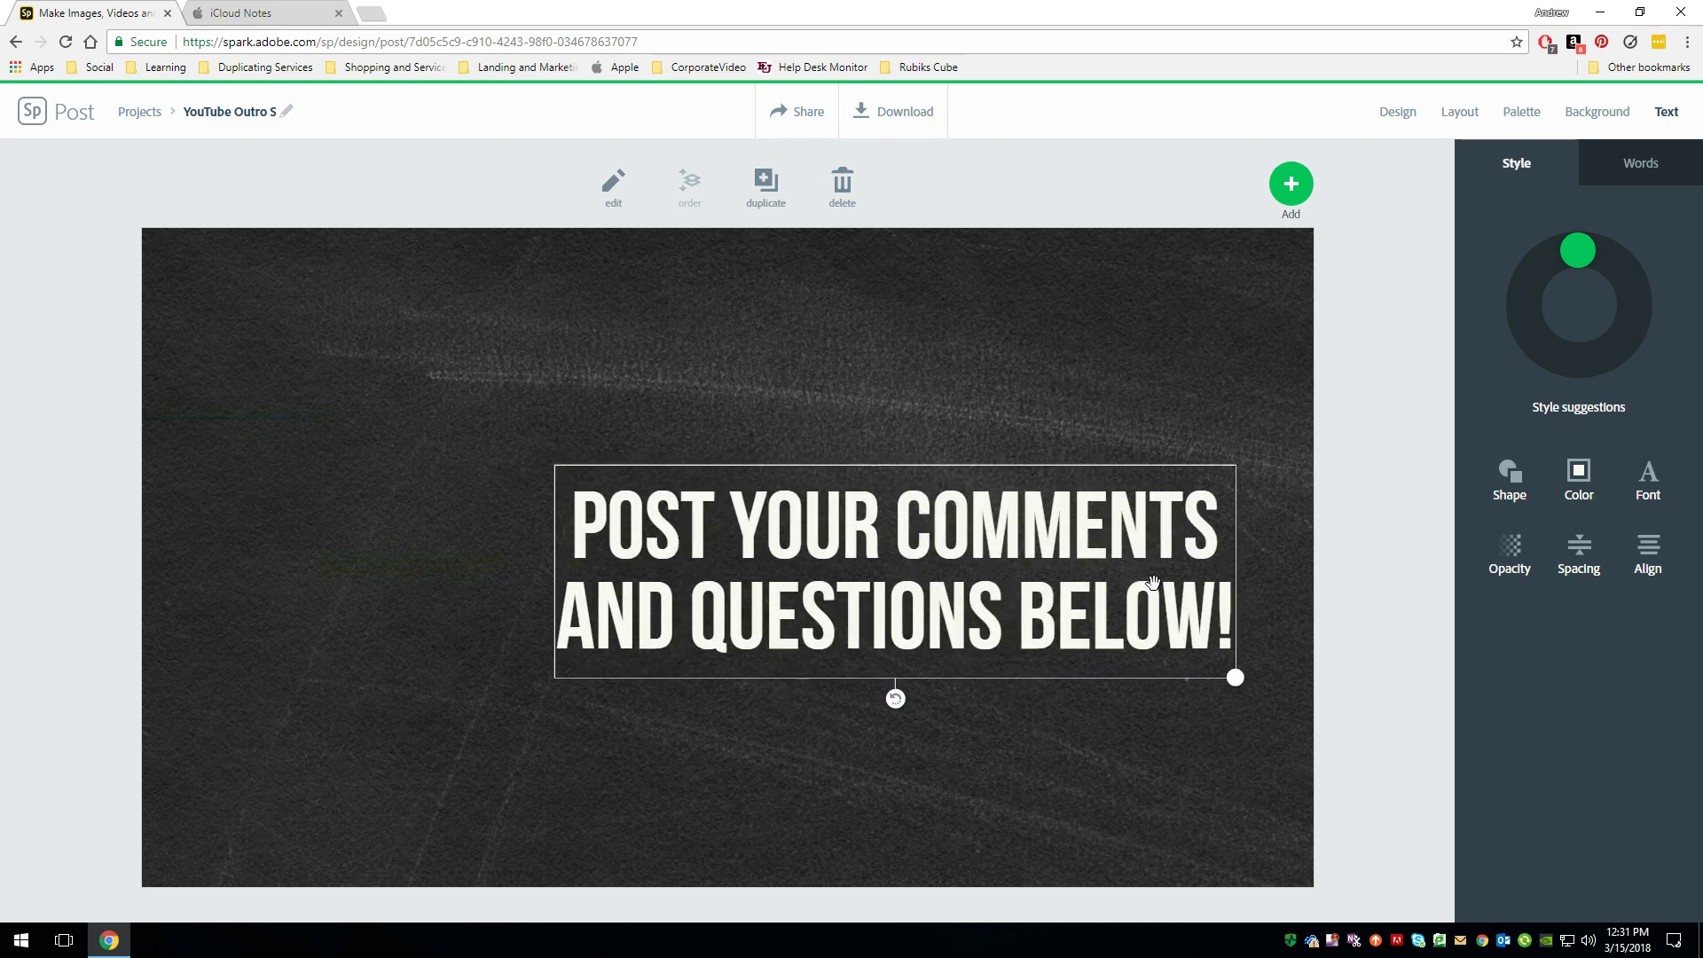
drag(1127, 588, 995, 586)
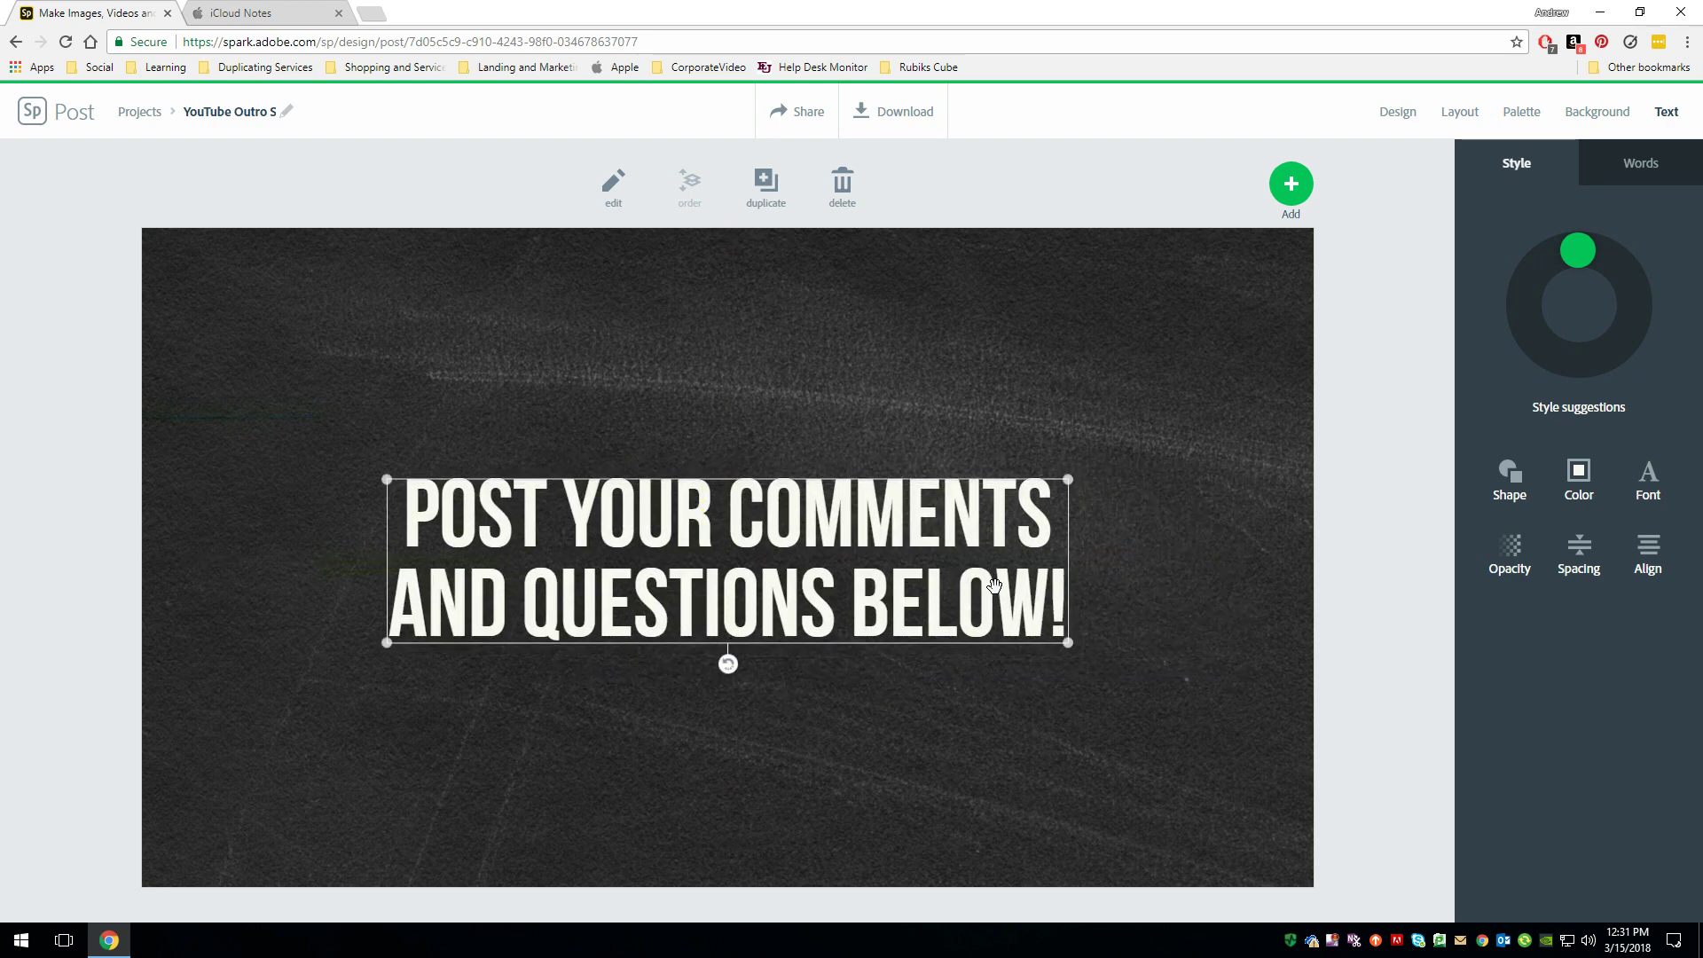
click(975, 399)
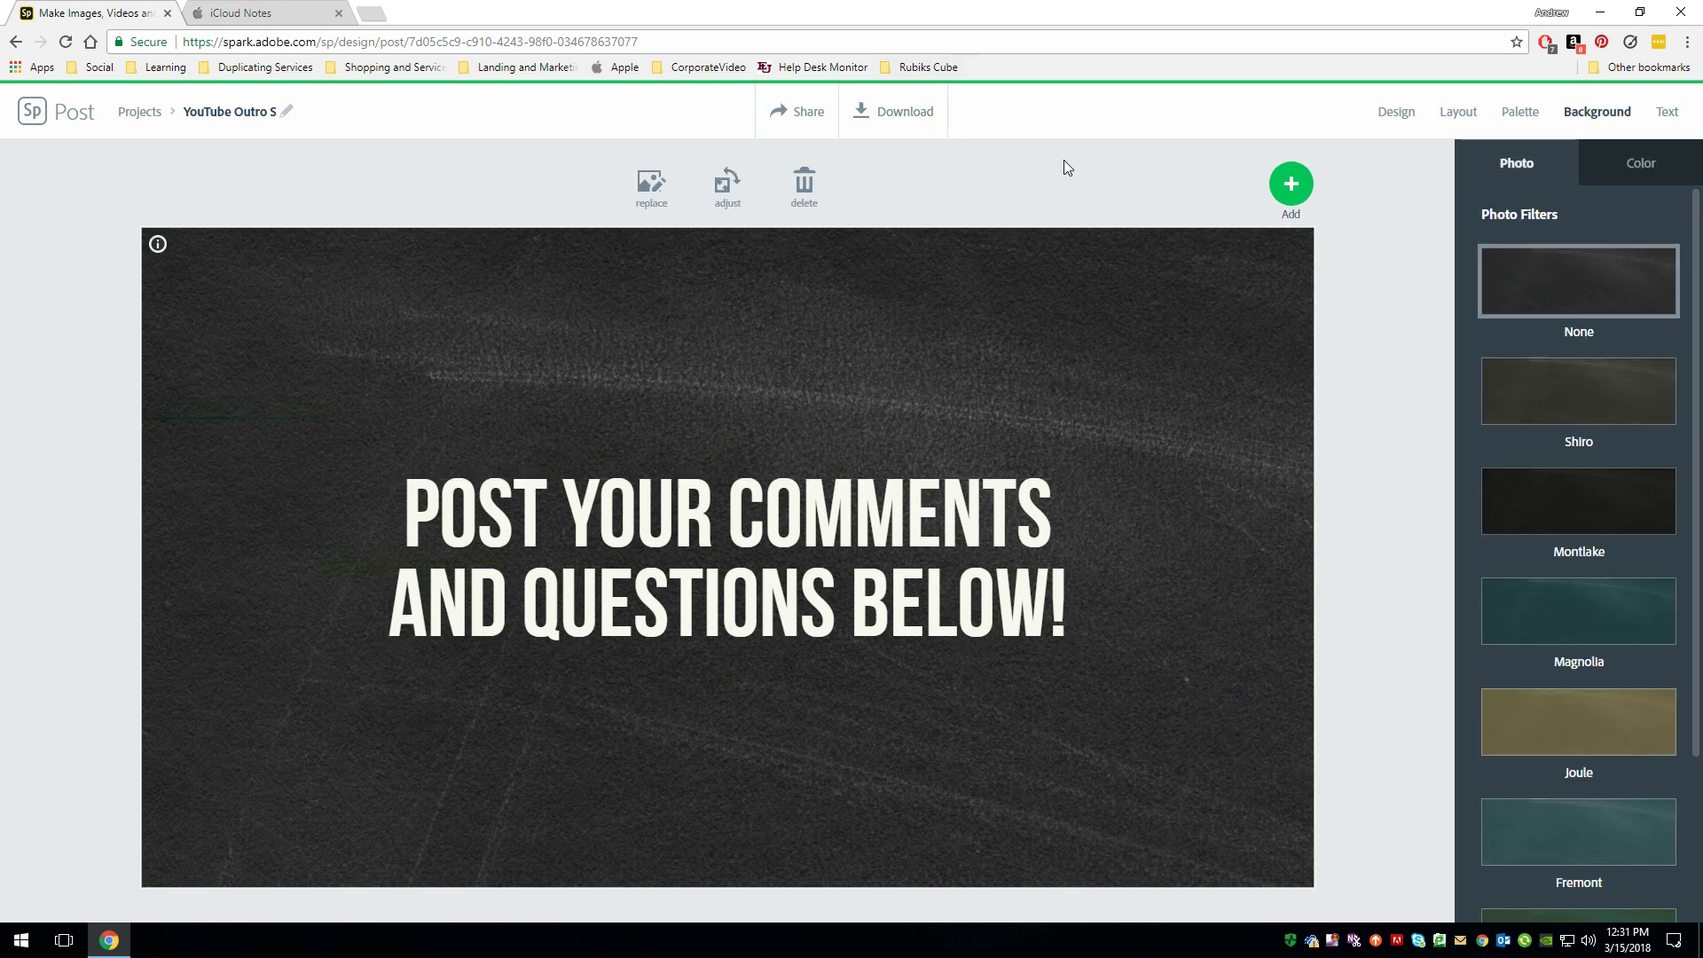
Go back to the projects overview, briefly reopening YouTube Outro Slide 2 to check it
click(32, 114)
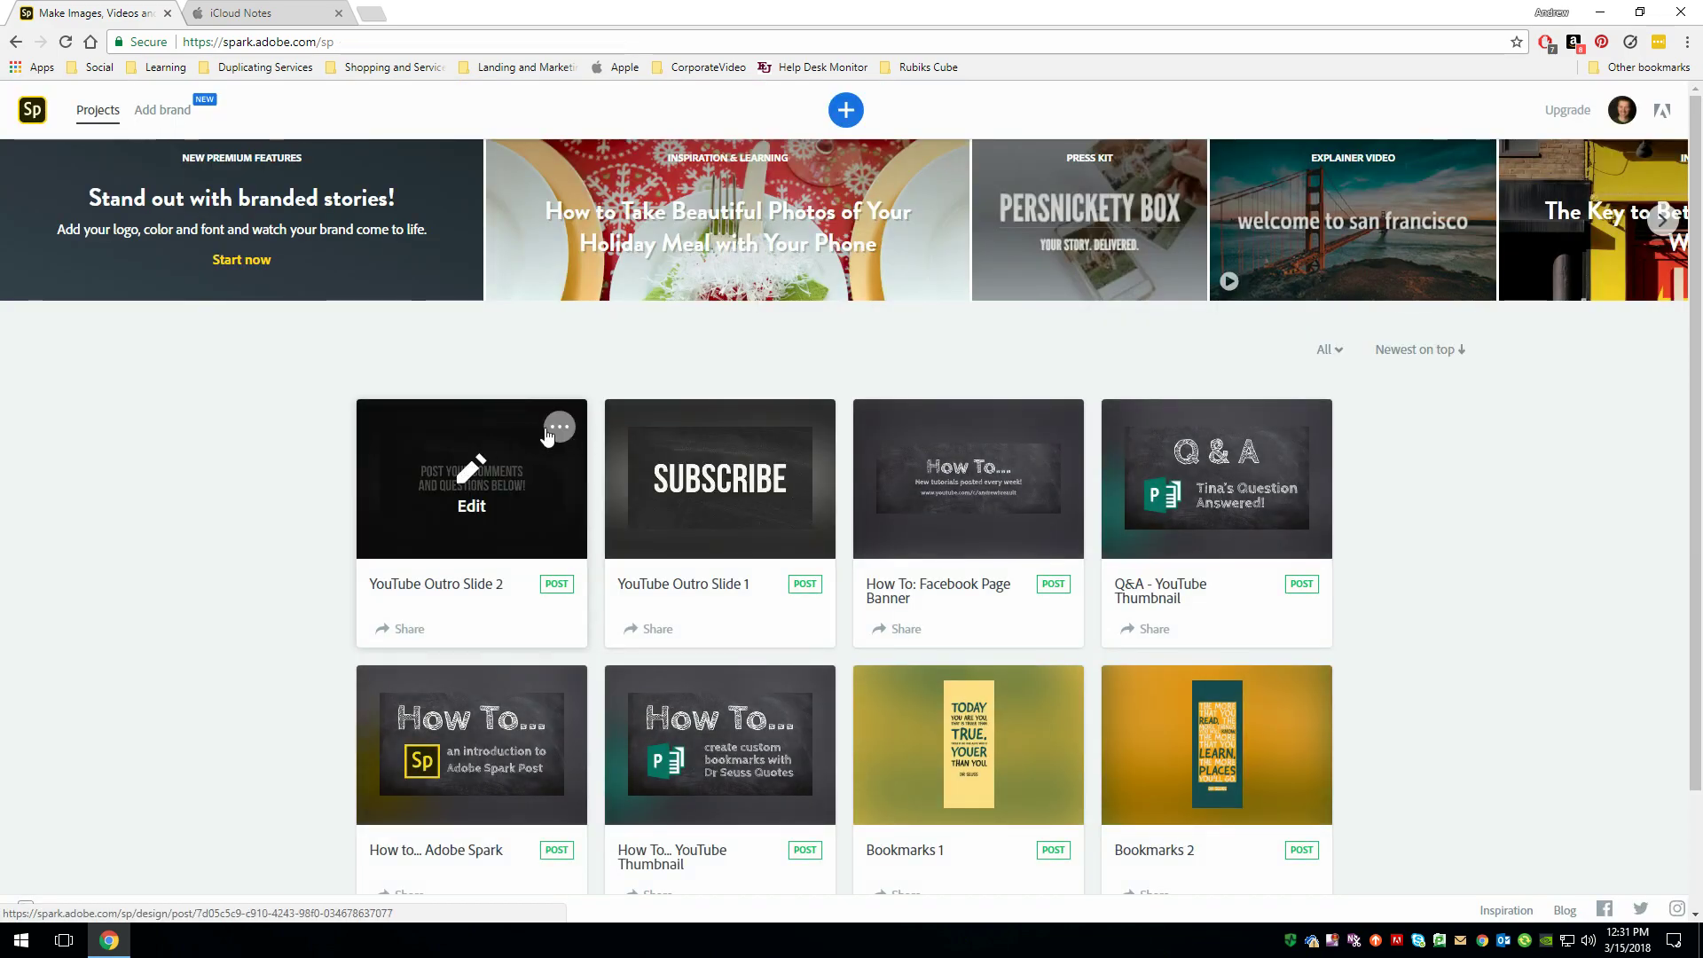
click(490, 469)
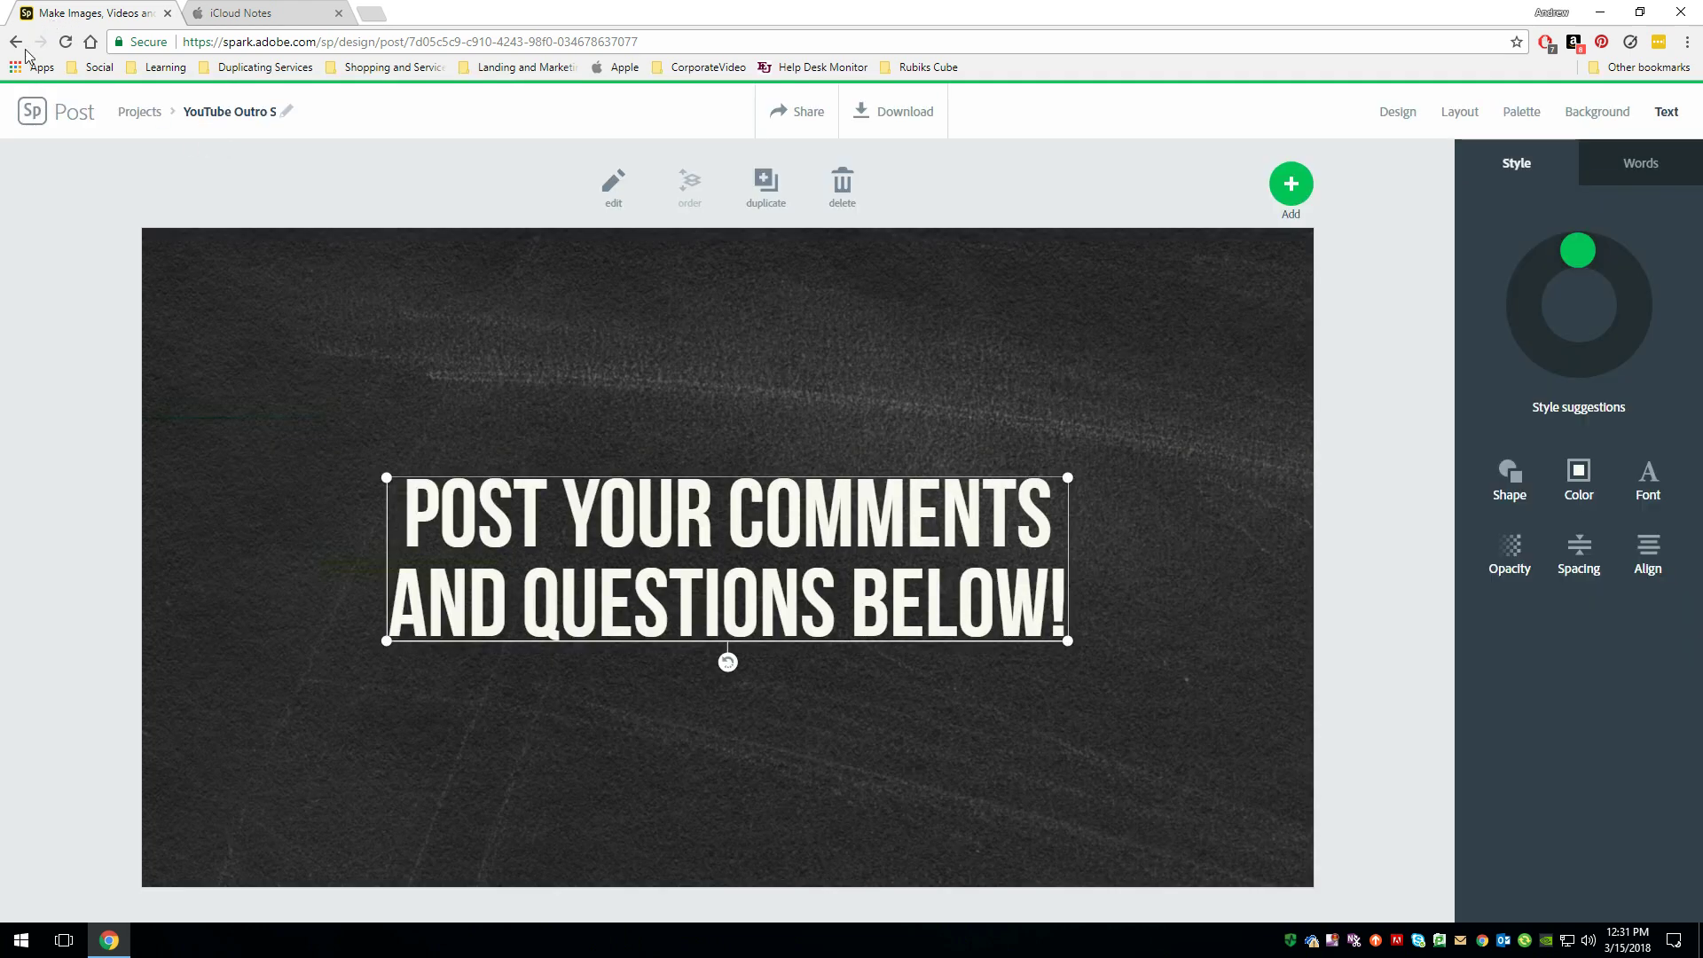
click(33, 113)
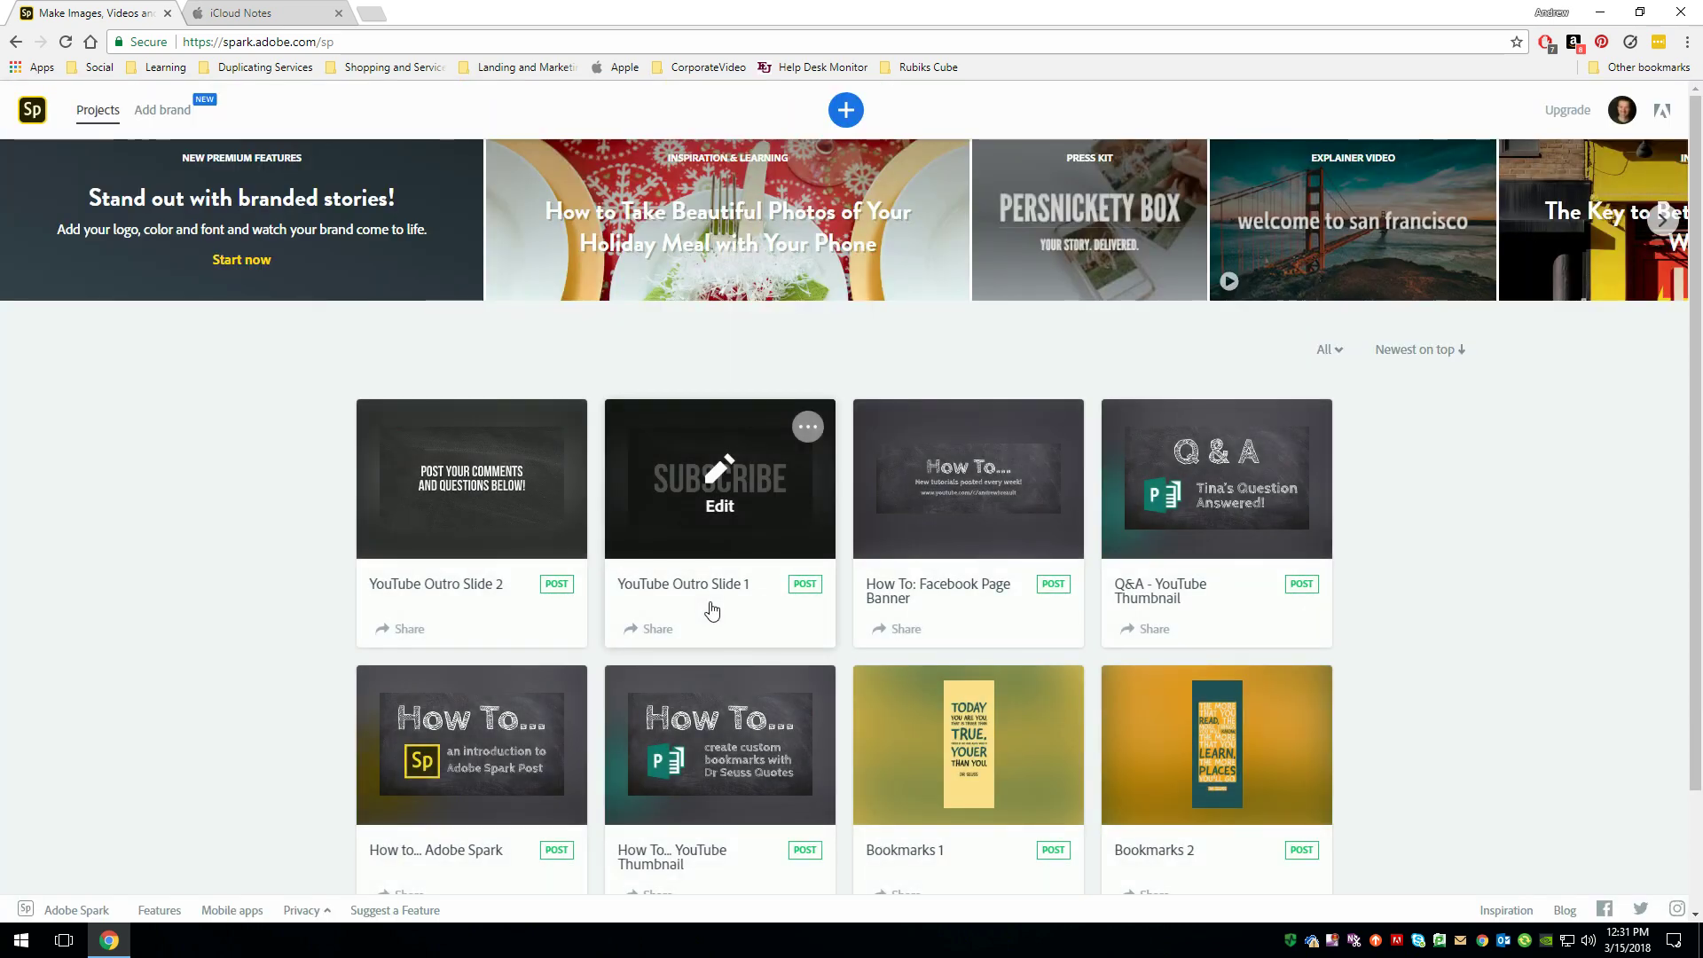
Duplicate the YouTube Outro Slide 2 project and name the copy "YouTube Outro Slide 3"
mouse_move(525, 499)
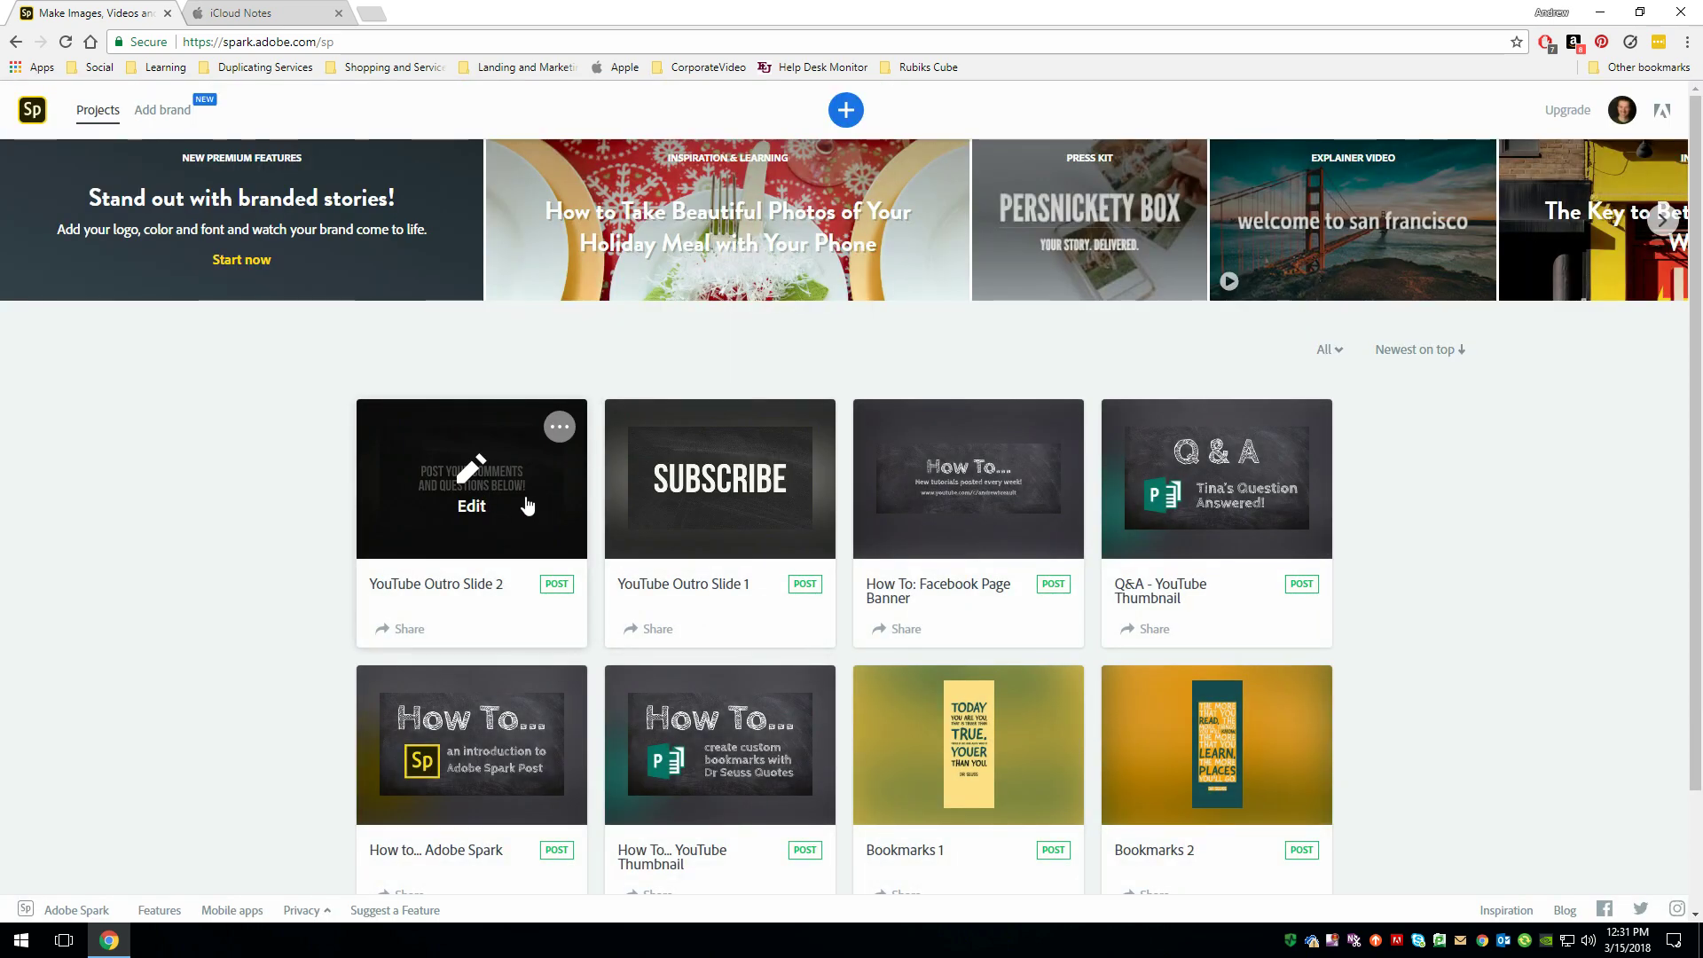
click(559, 430)
click(456, 465)
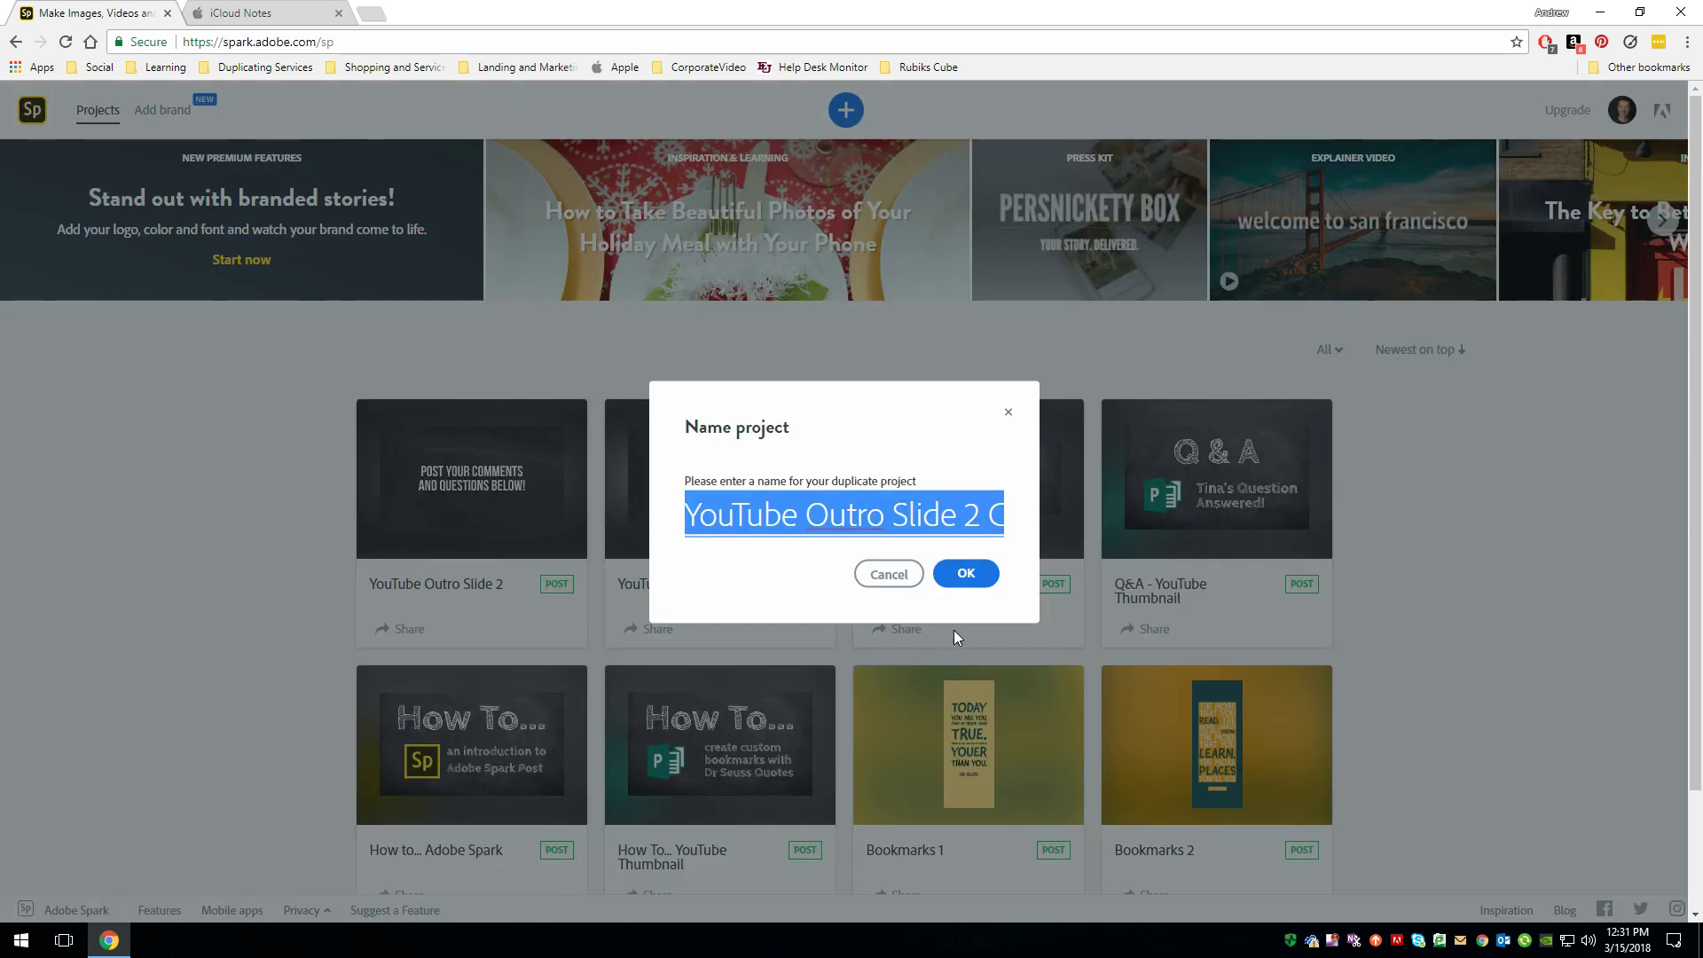
click(968, 519)
drag(971, 515, 1093, 516)
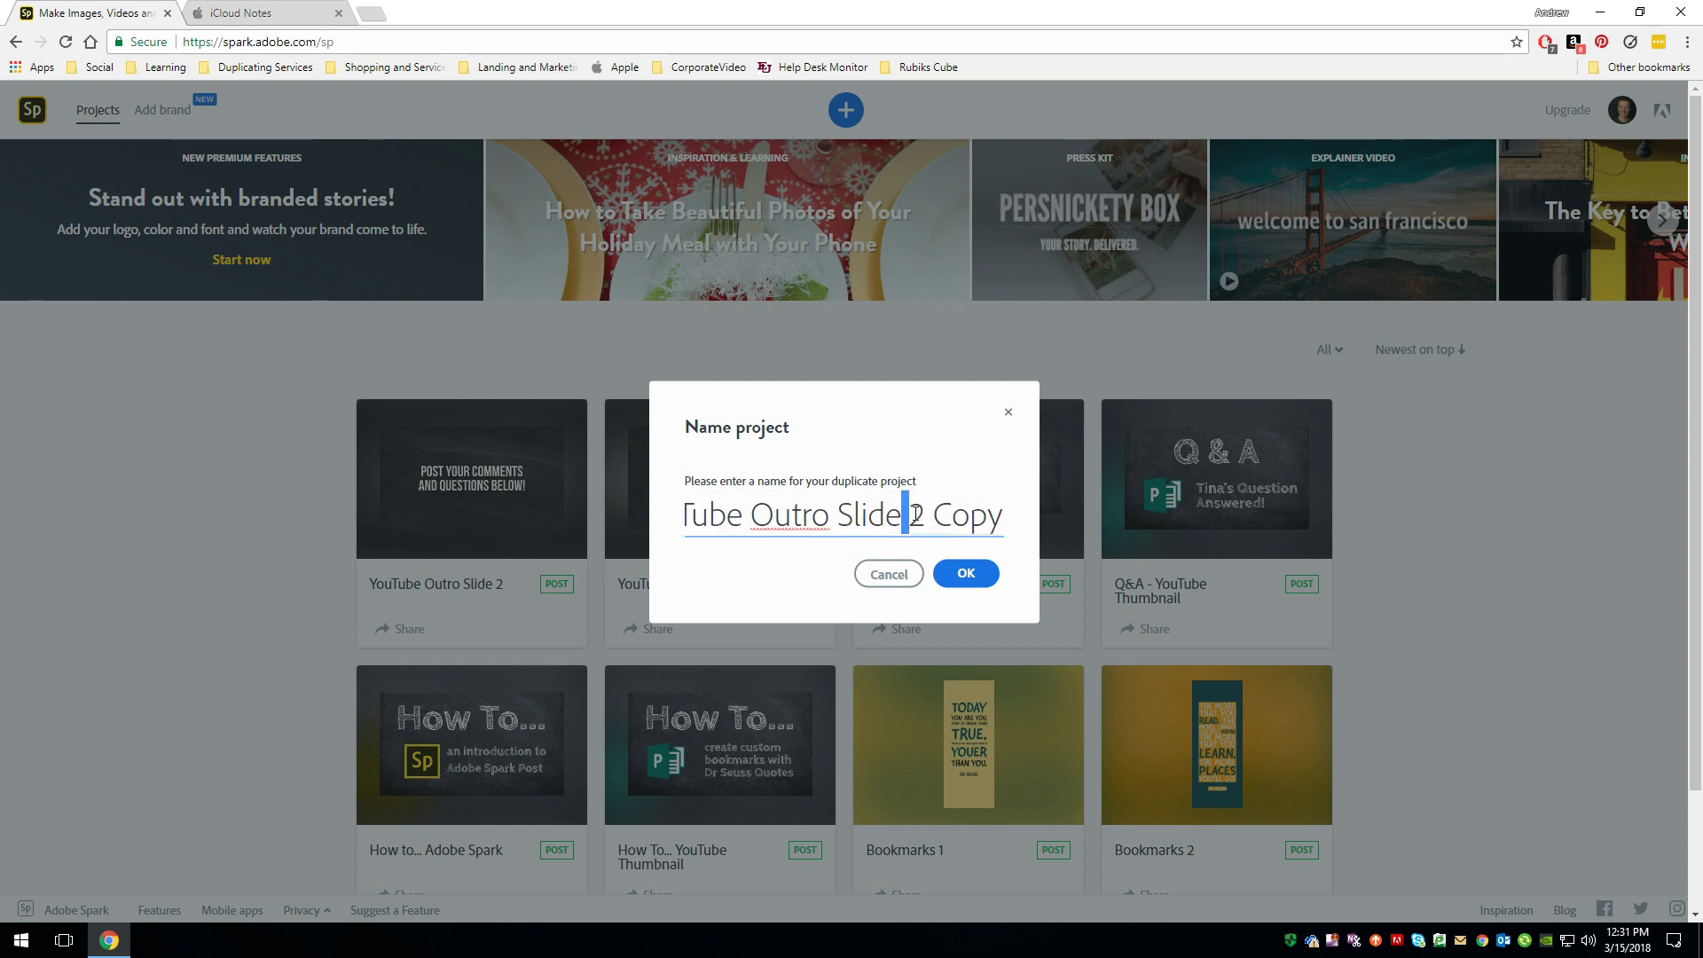
click(983, 516)
drag(998, 515, 909, 519)
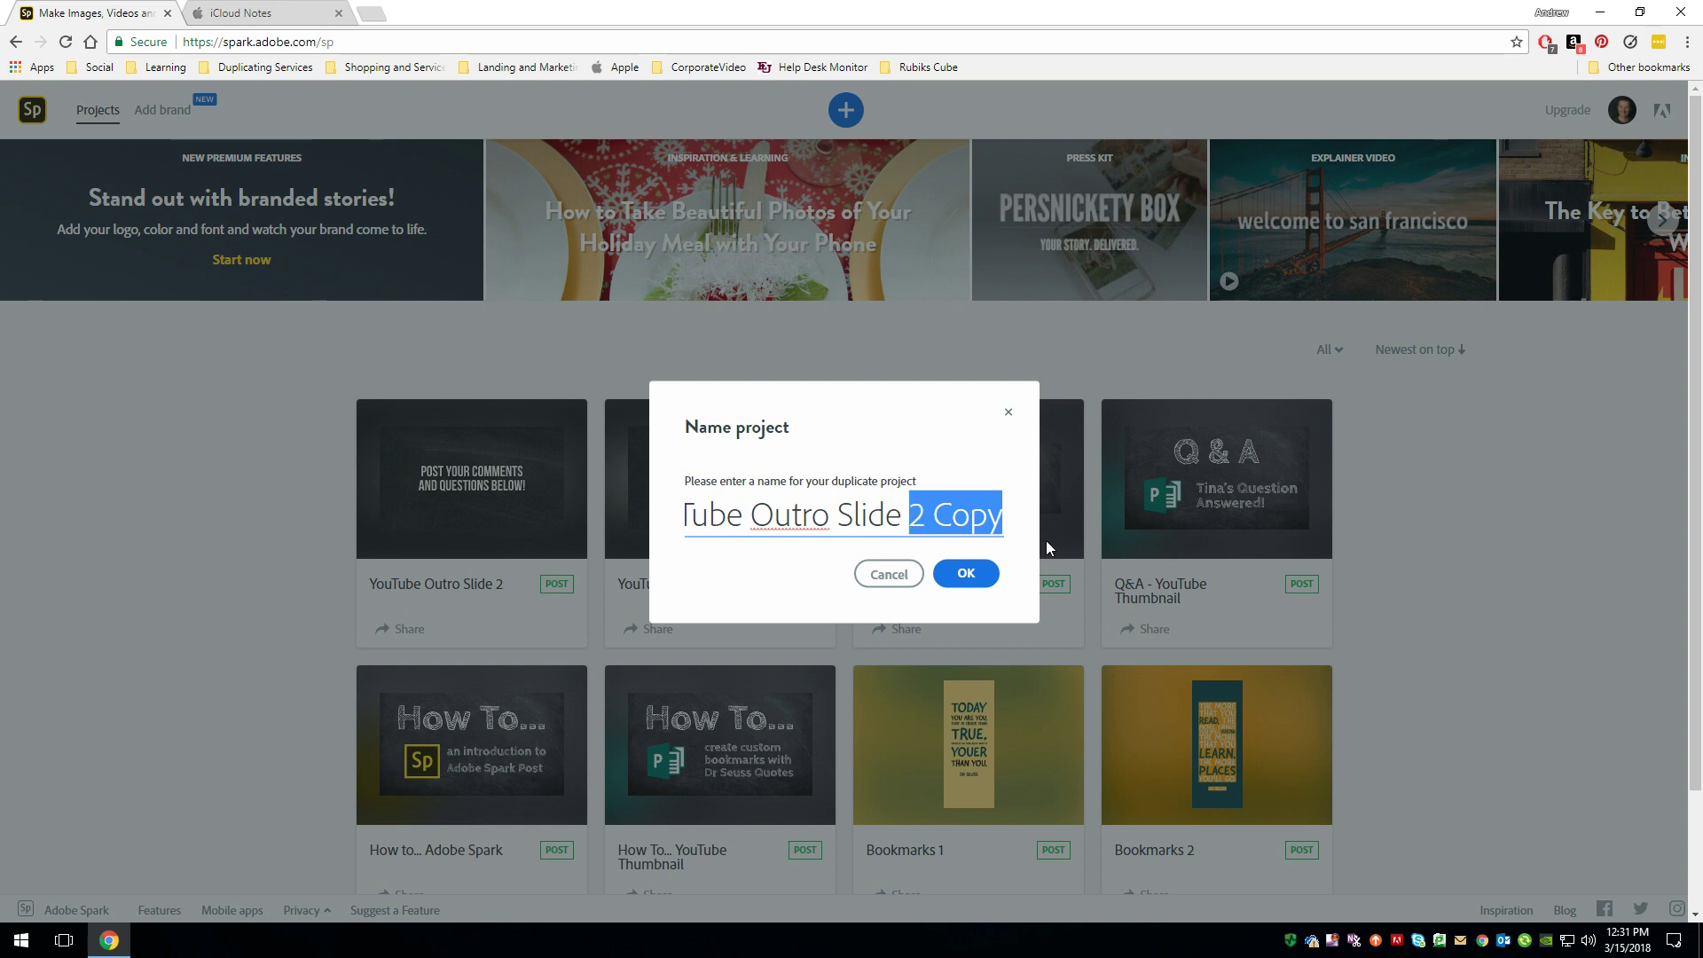
text(3)
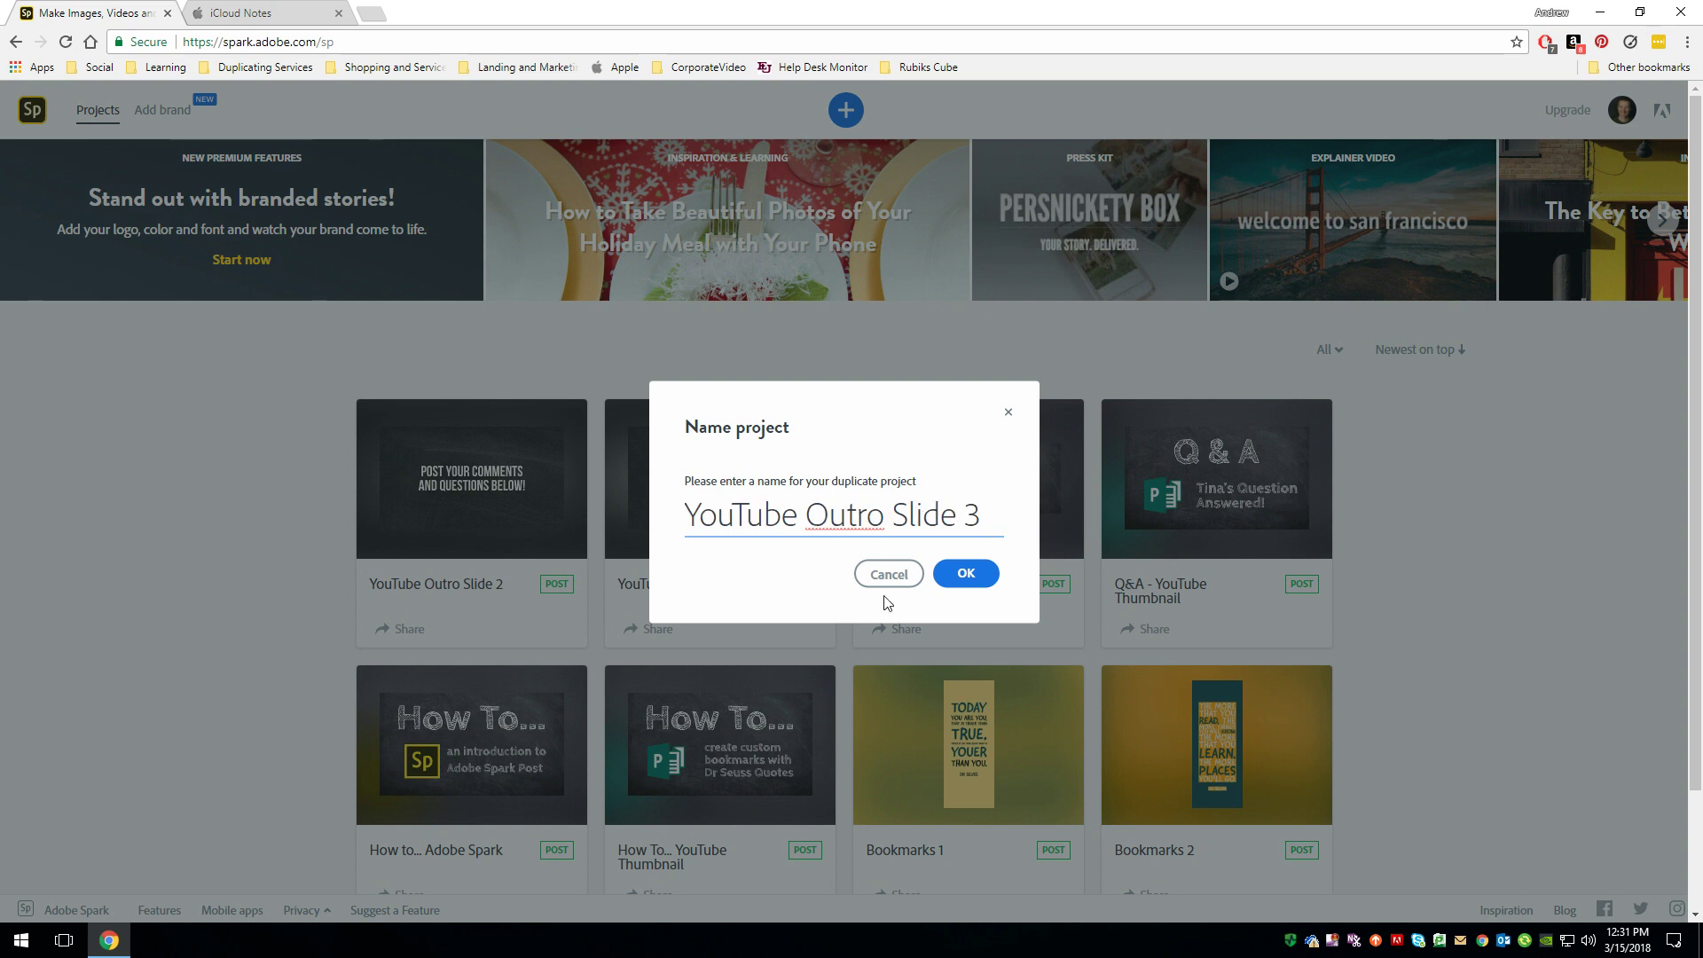
click(969, 579)
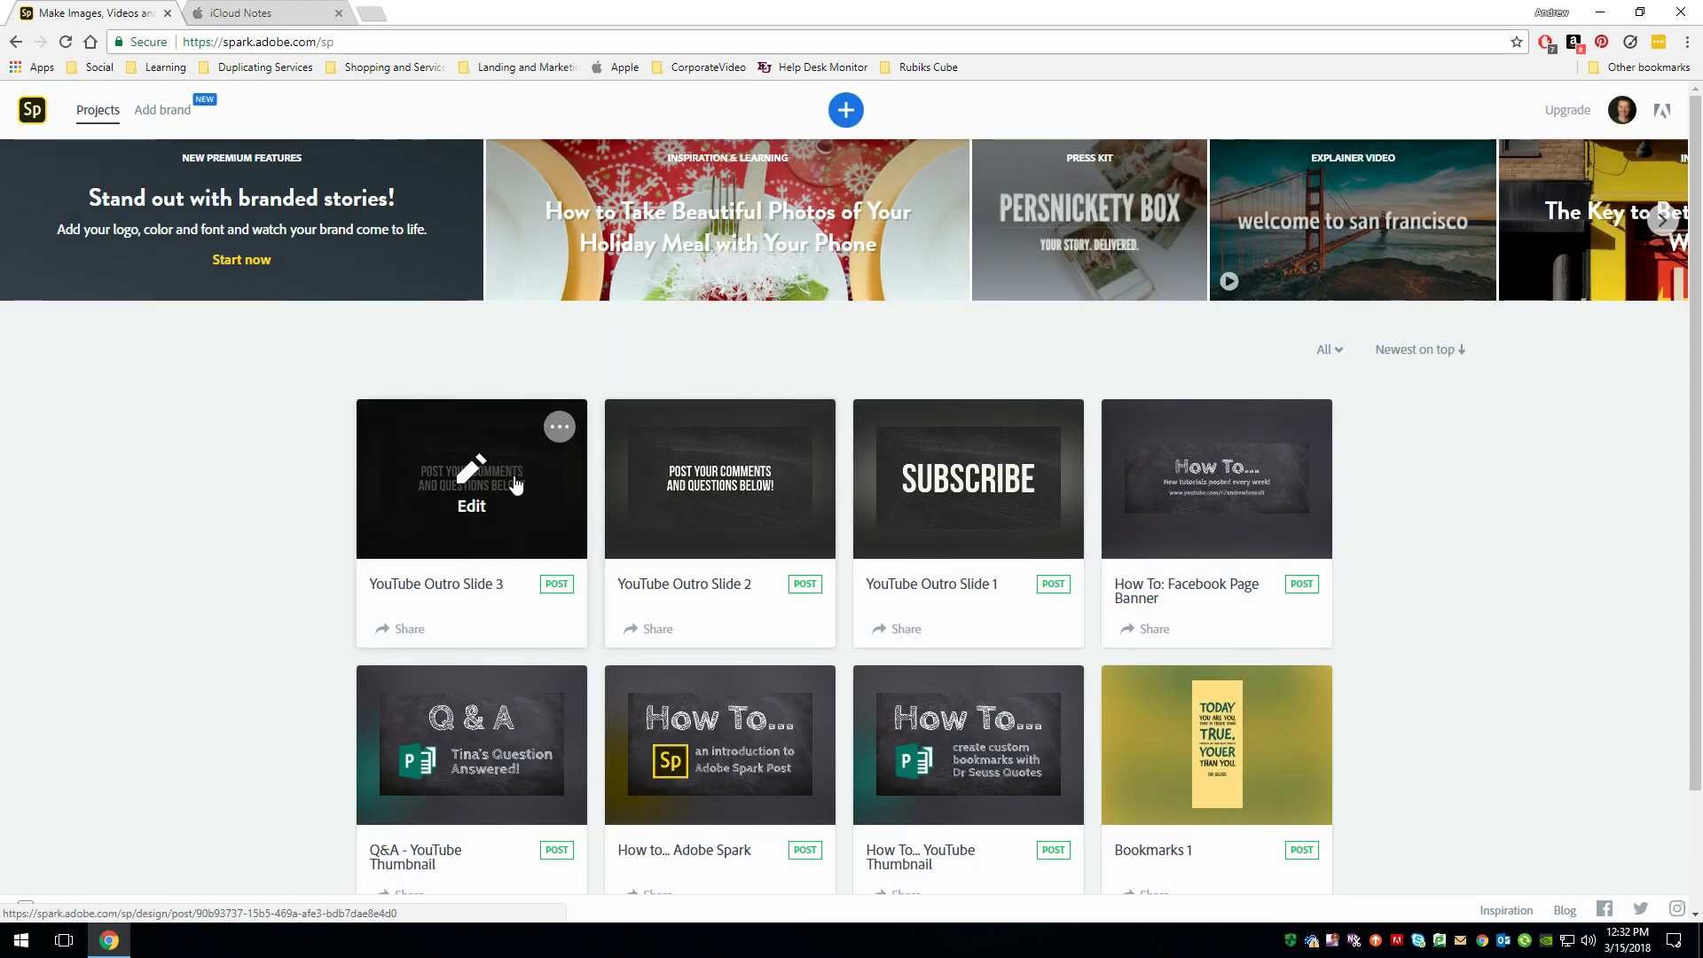
Open YouTube Outro Slide 3 and replace its text with "Connect with me on:"
click(505, 488)
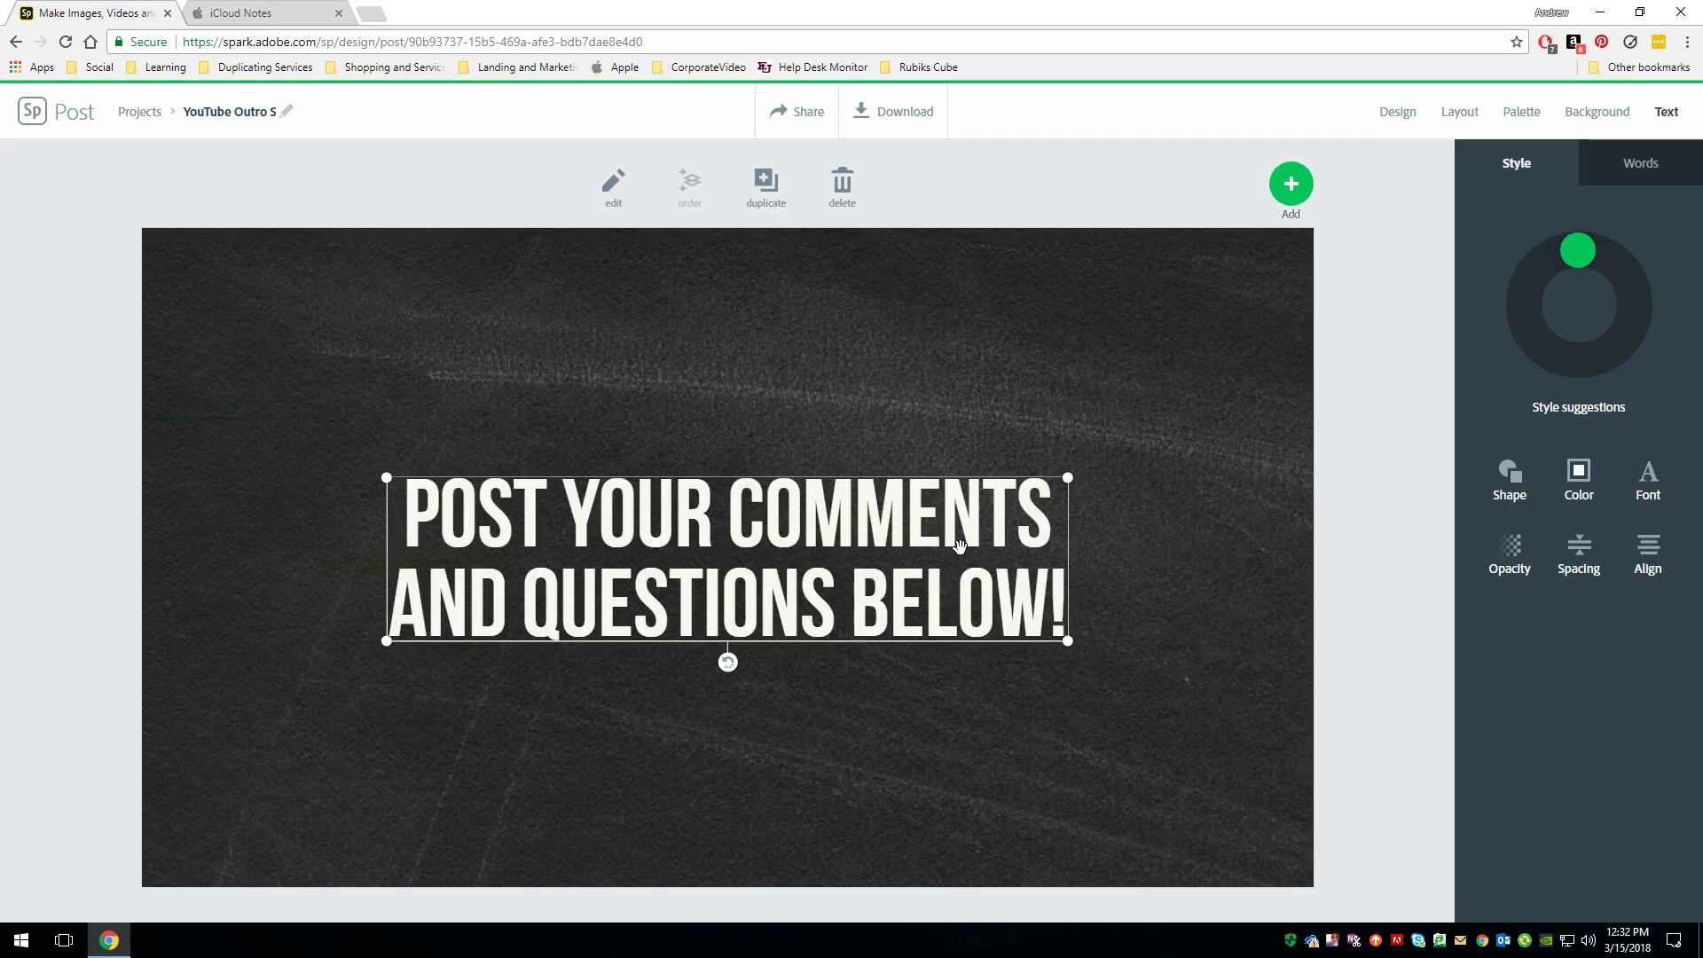
double_click(944, 546)
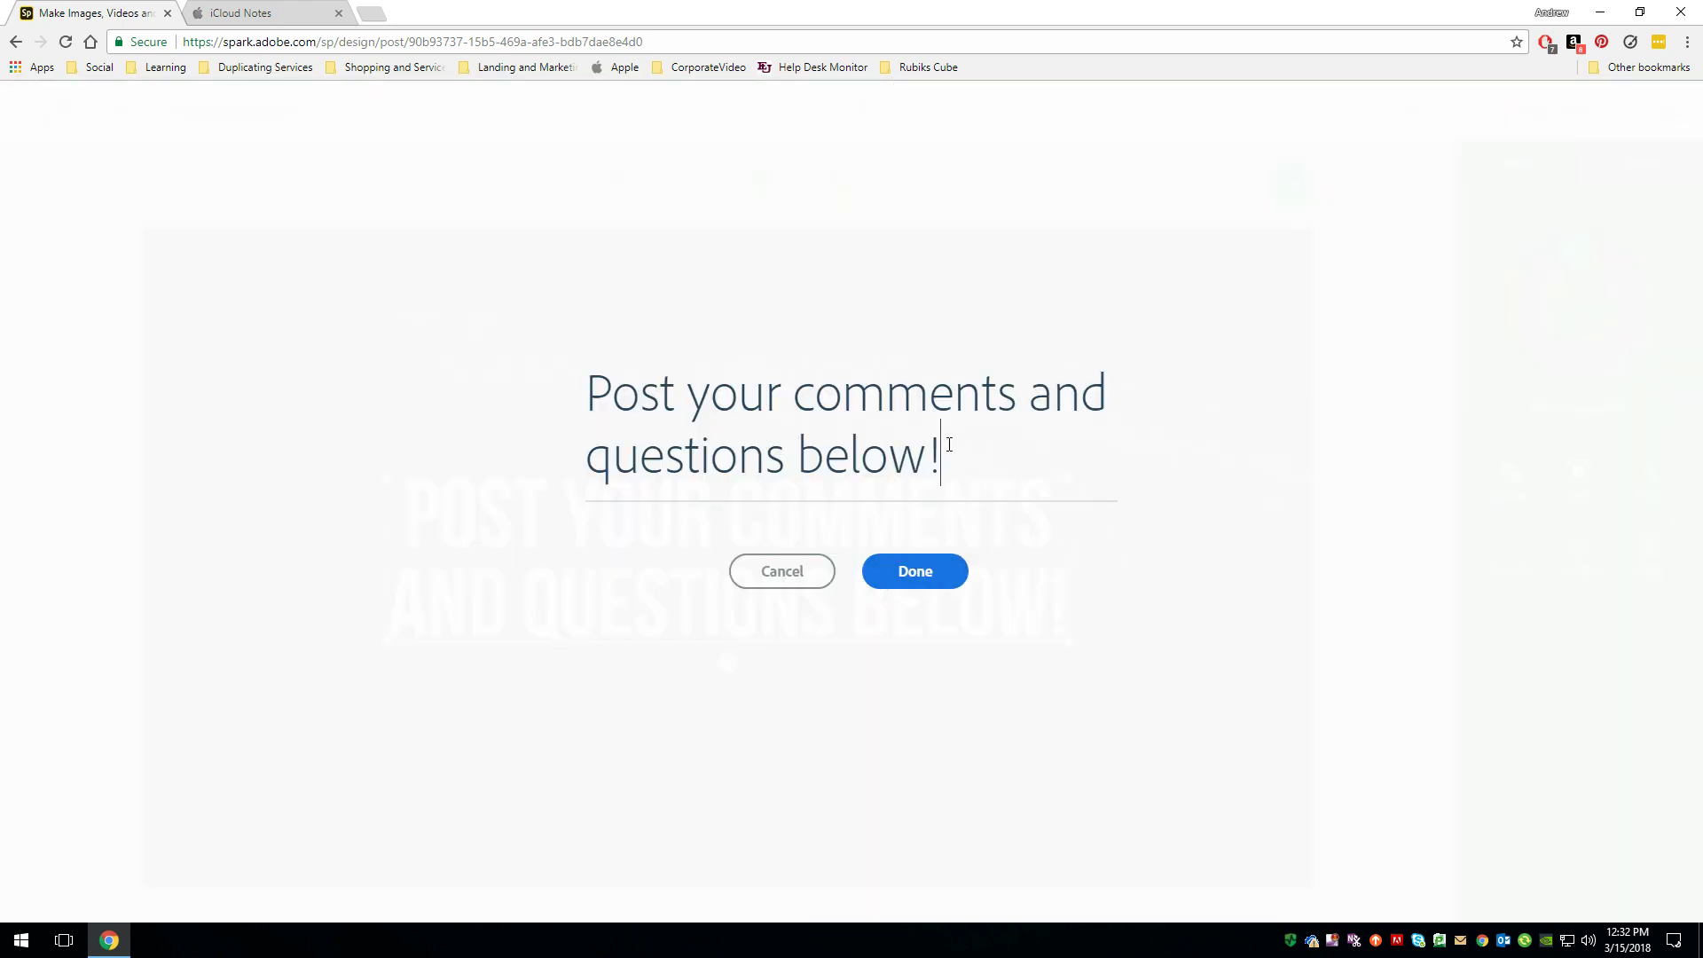
drag(957, 456, 596, 401)
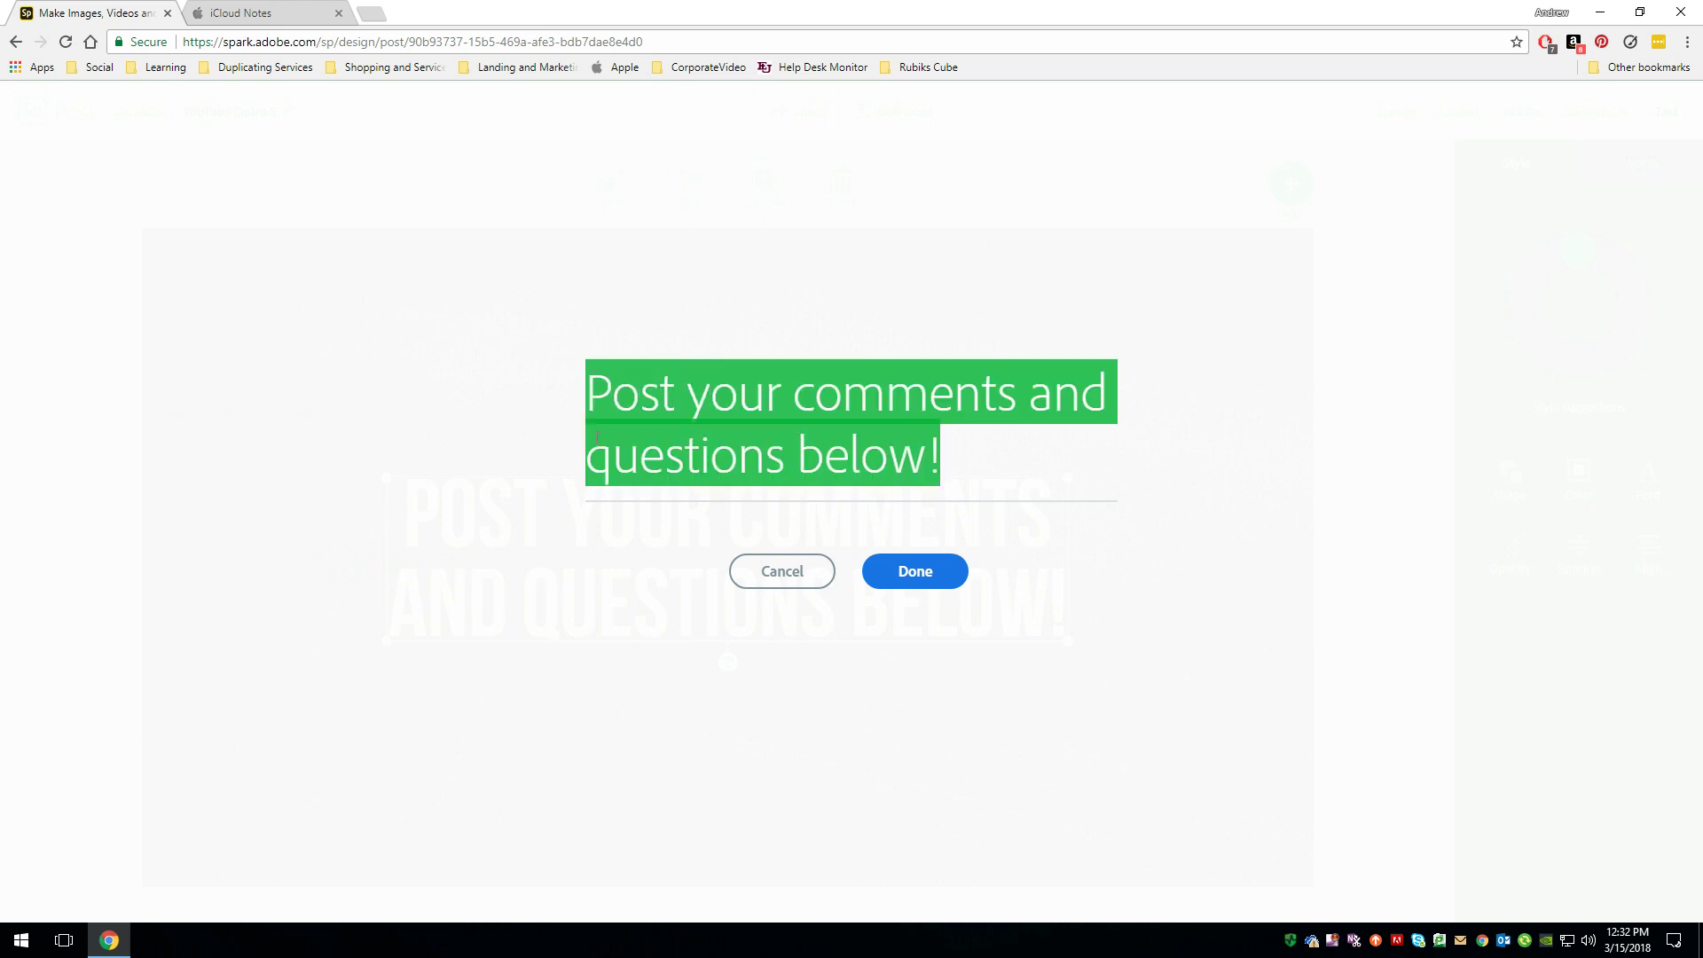
text(Co)
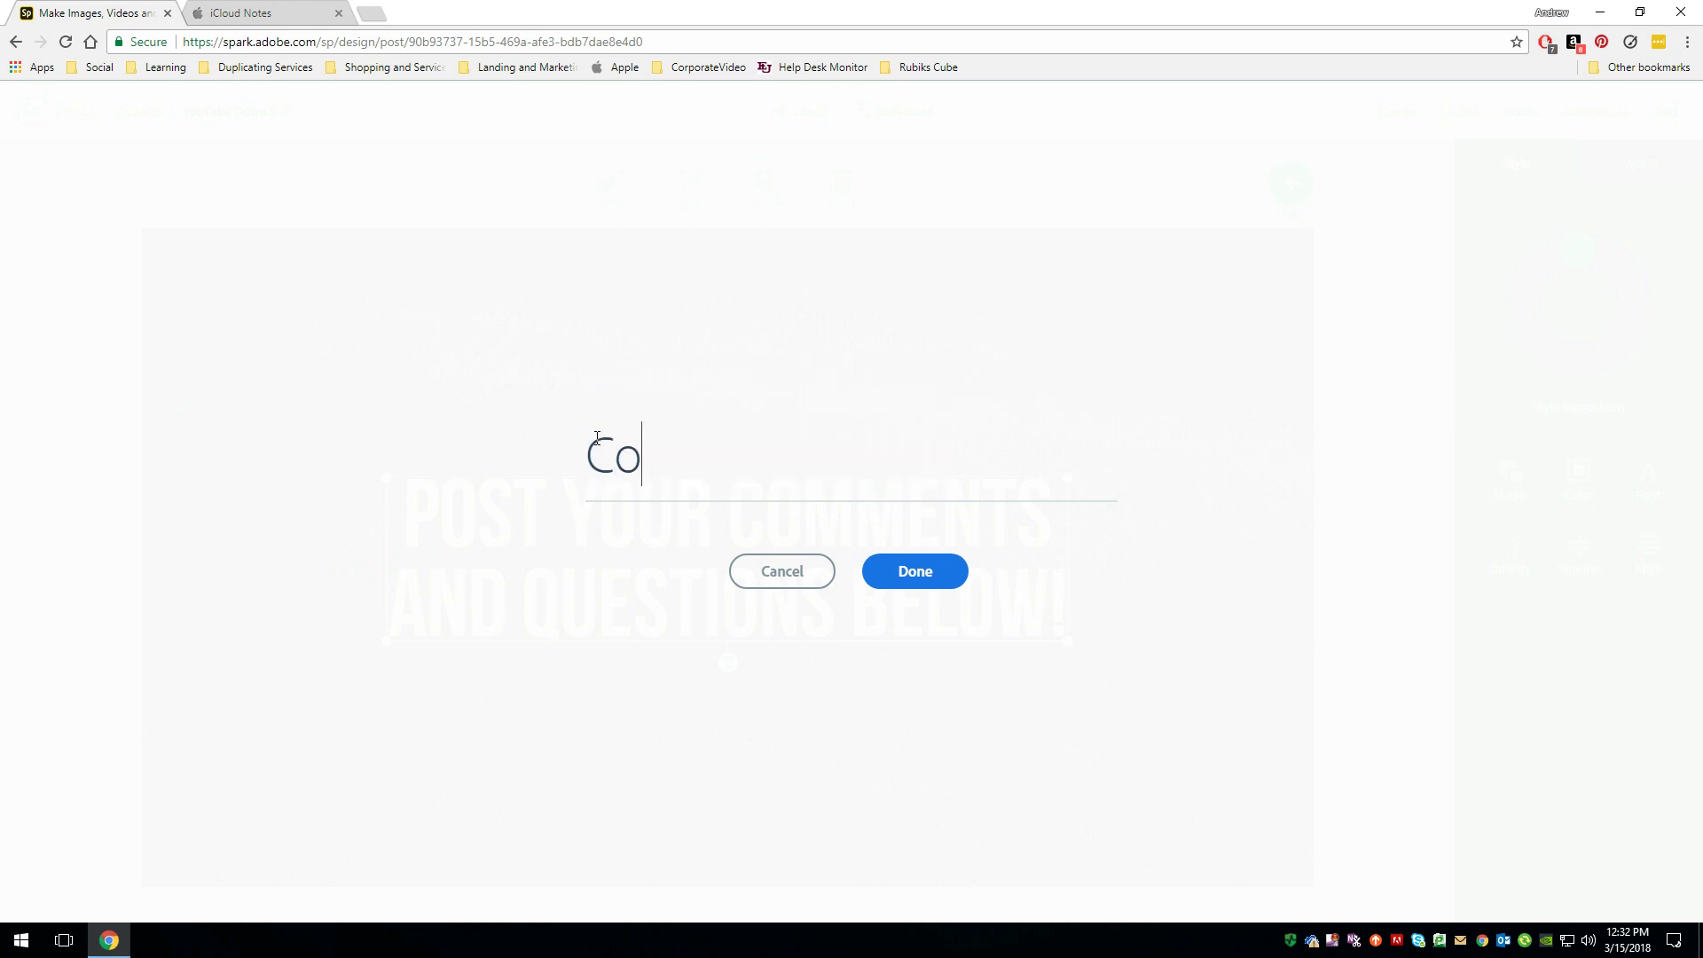
text(nnect wi)
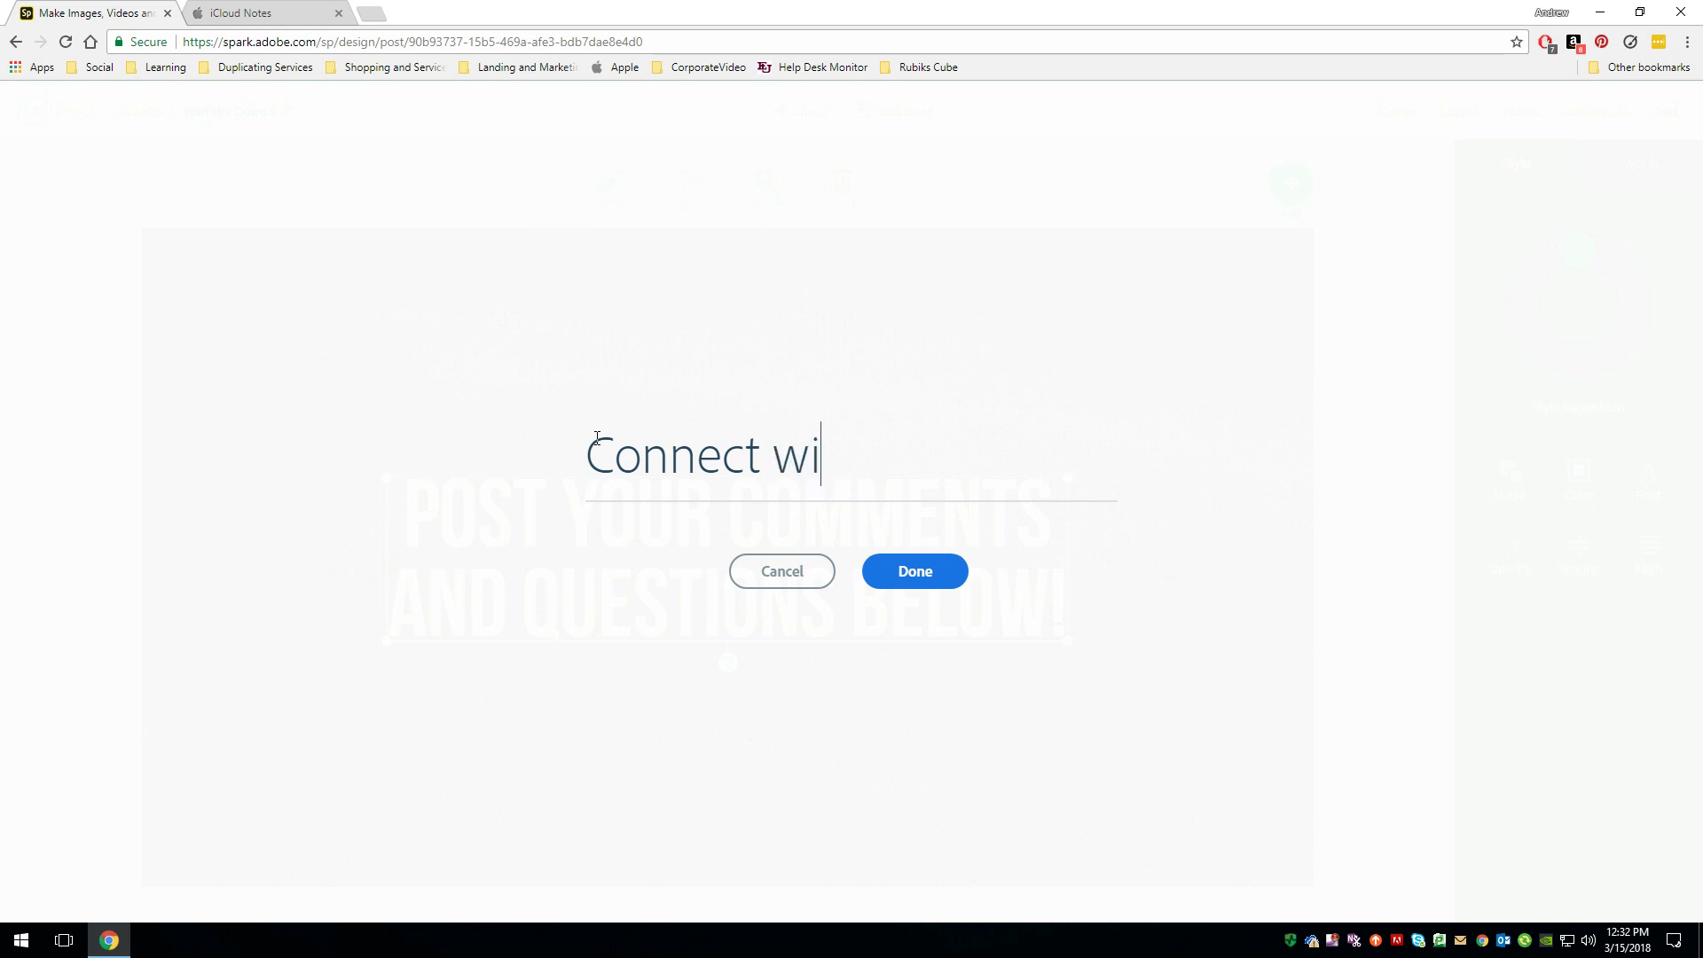
text(th me on)
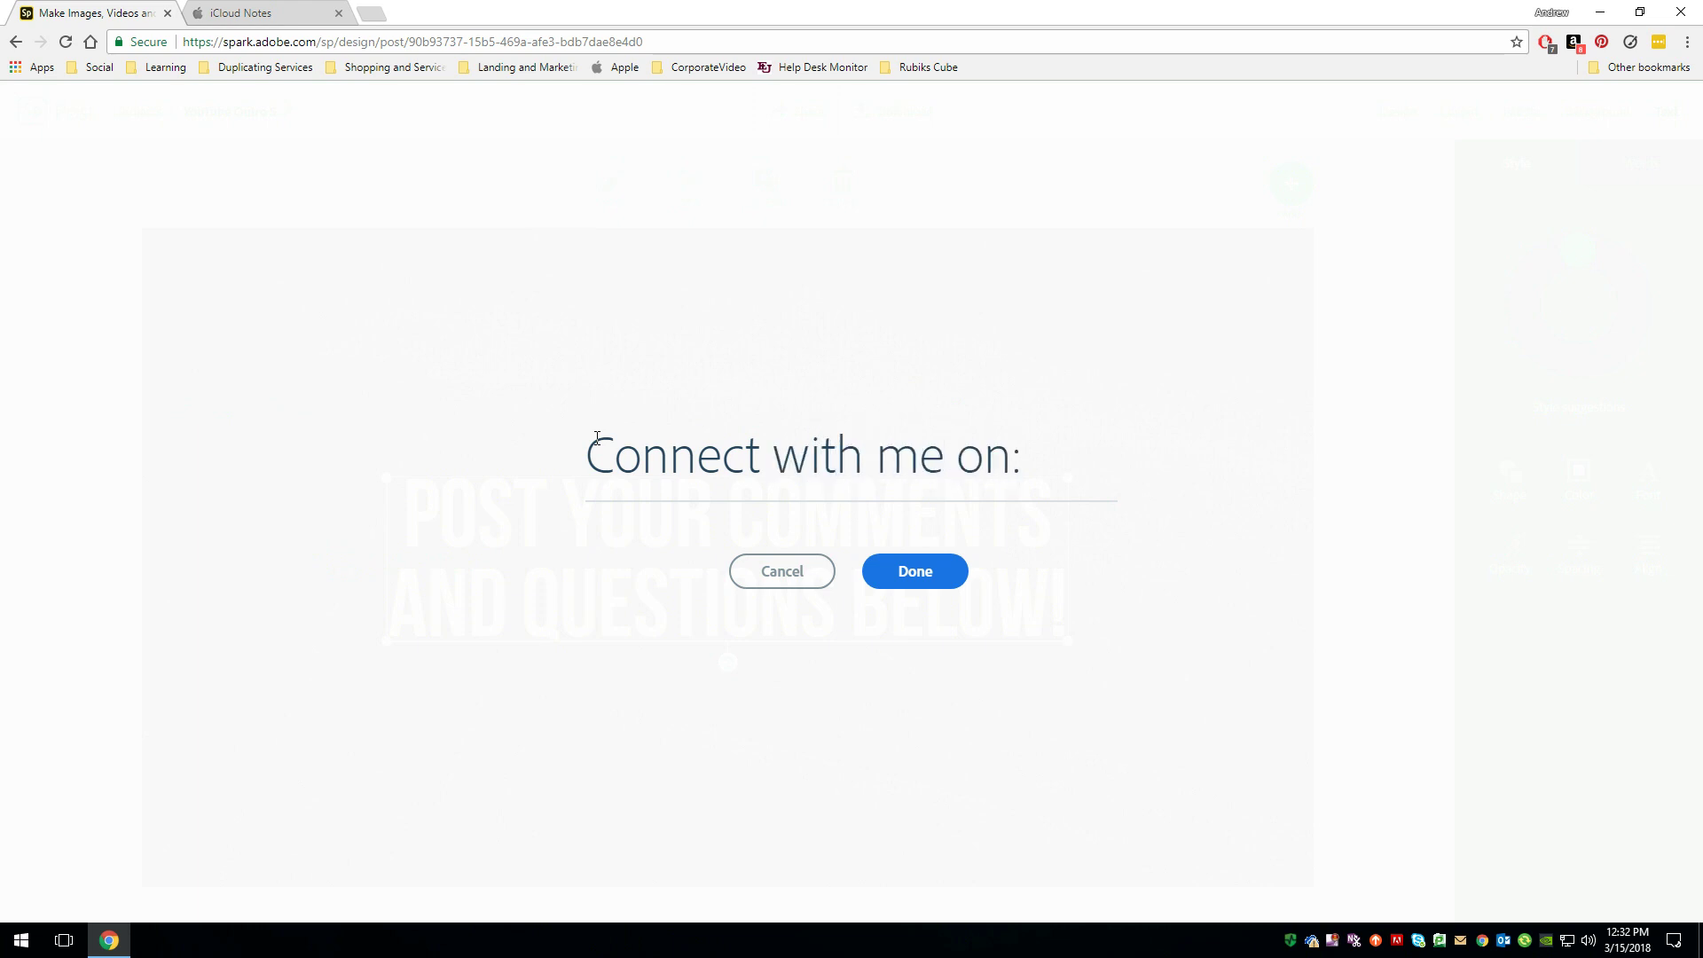
text(:)
click(939, 572)
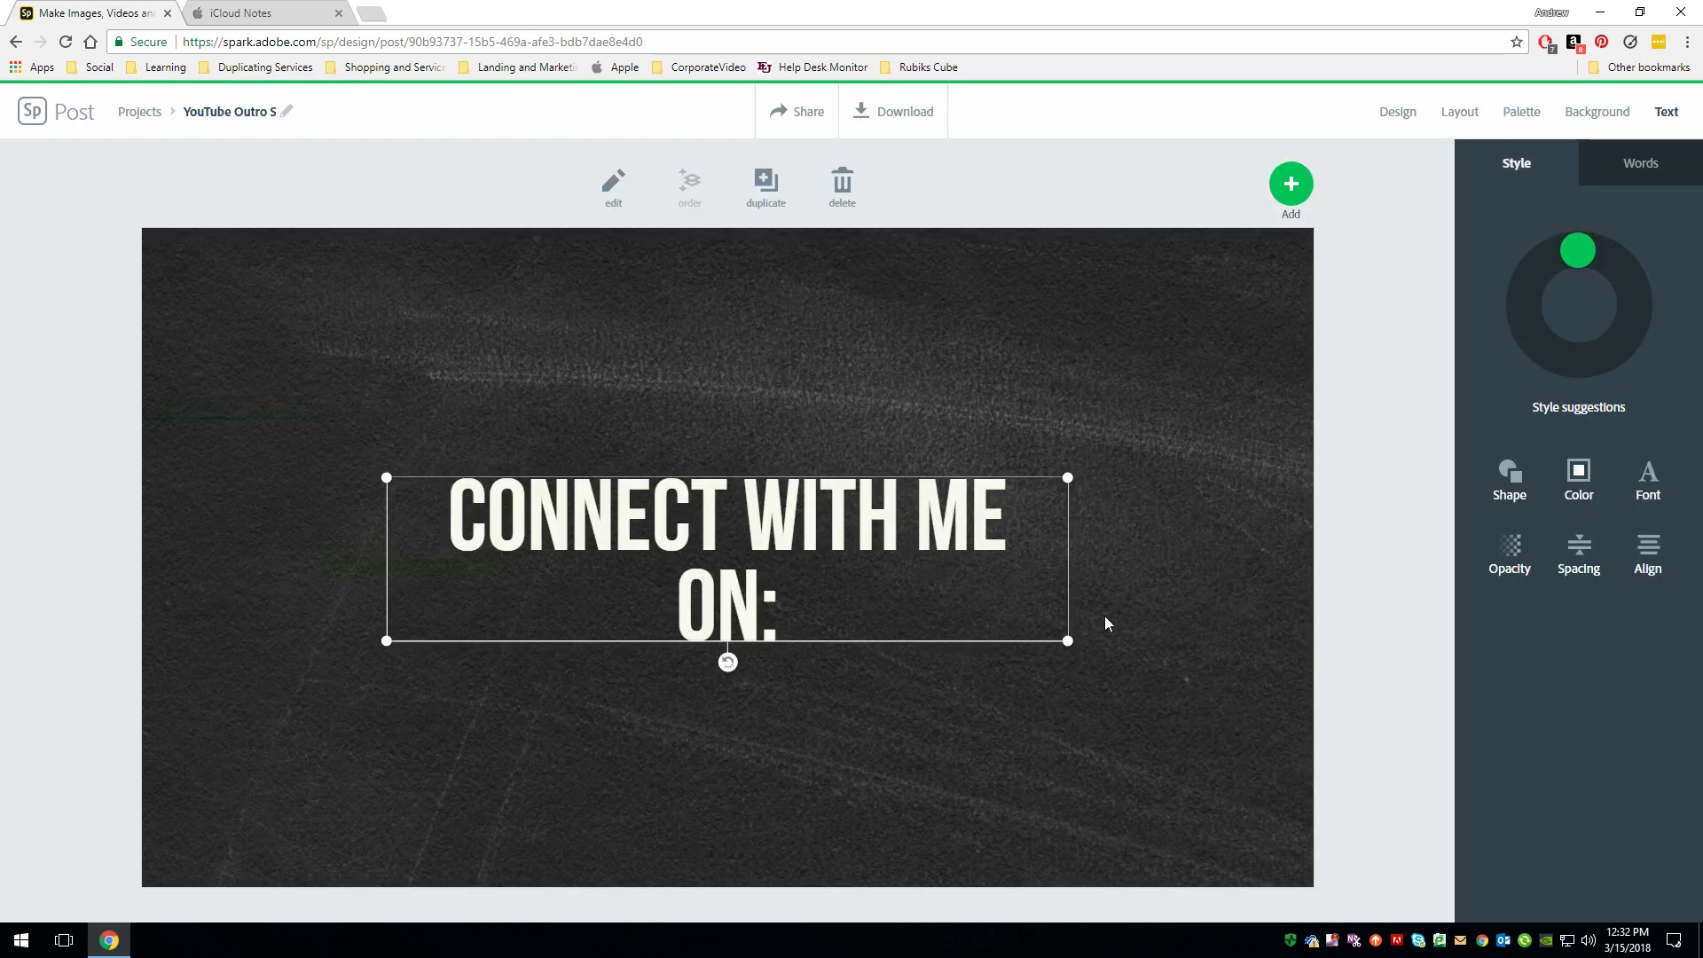
Enlarge the "Connect with me on:" text onto a single line and move it, horizontally centred, to the slide's upper part
drag(1068, 644, 1260, 577)
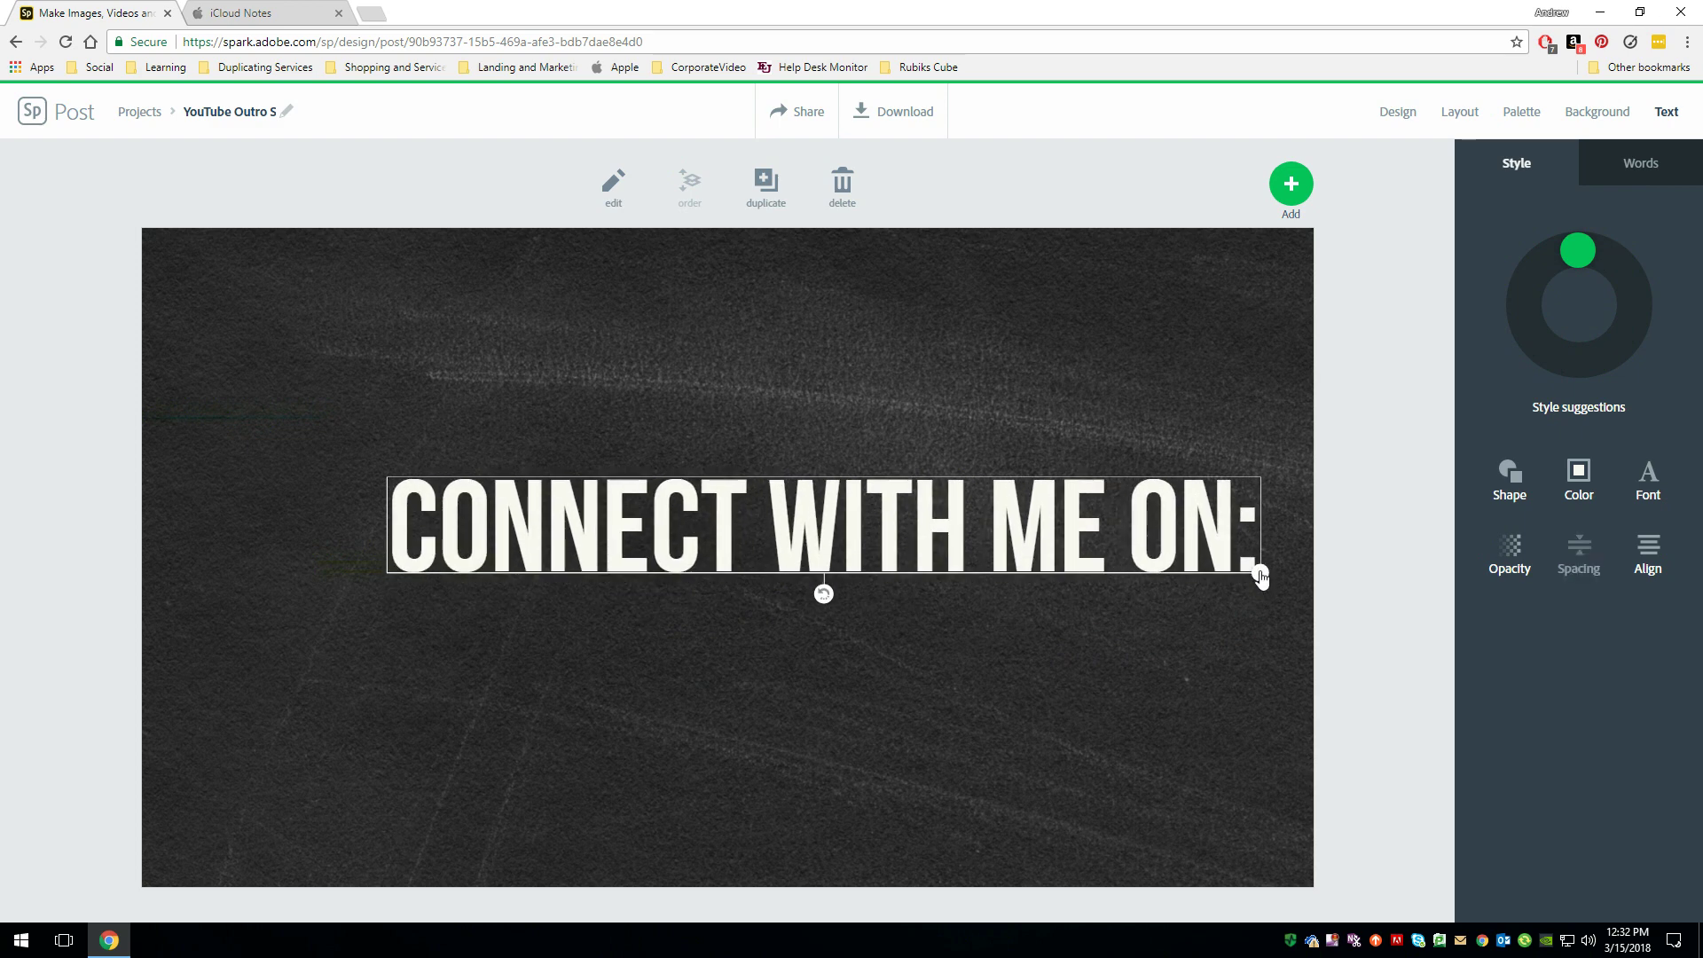
drag(1045, 532, 948, 381)
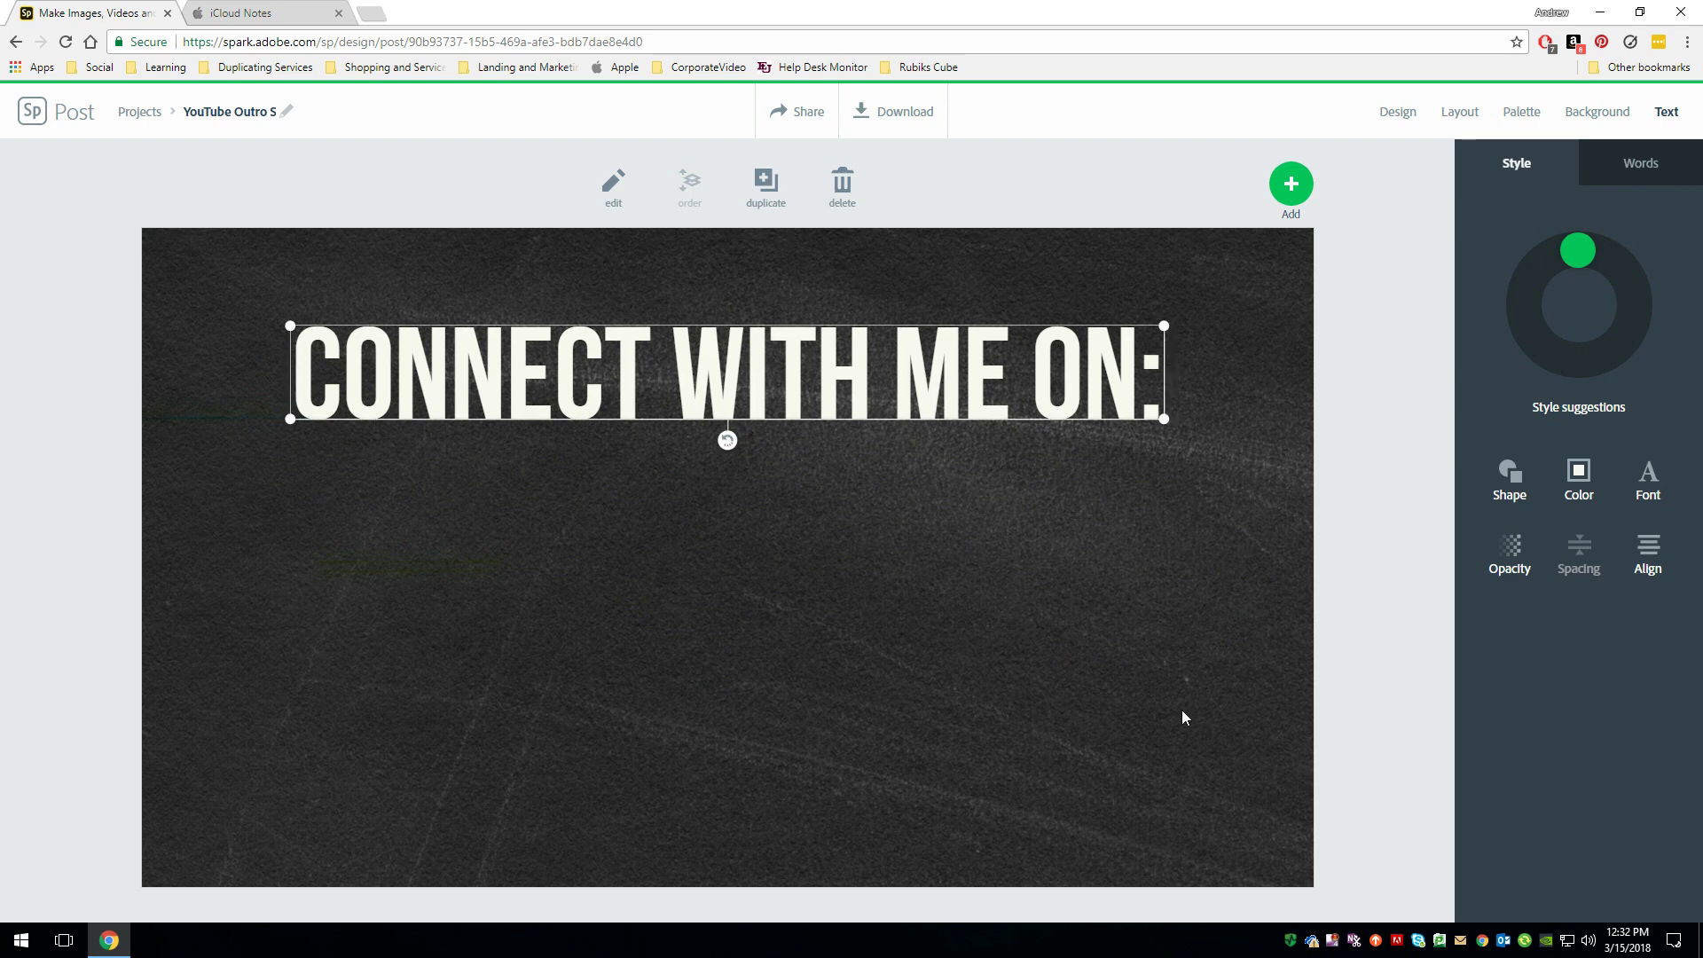
click(1397, 644)
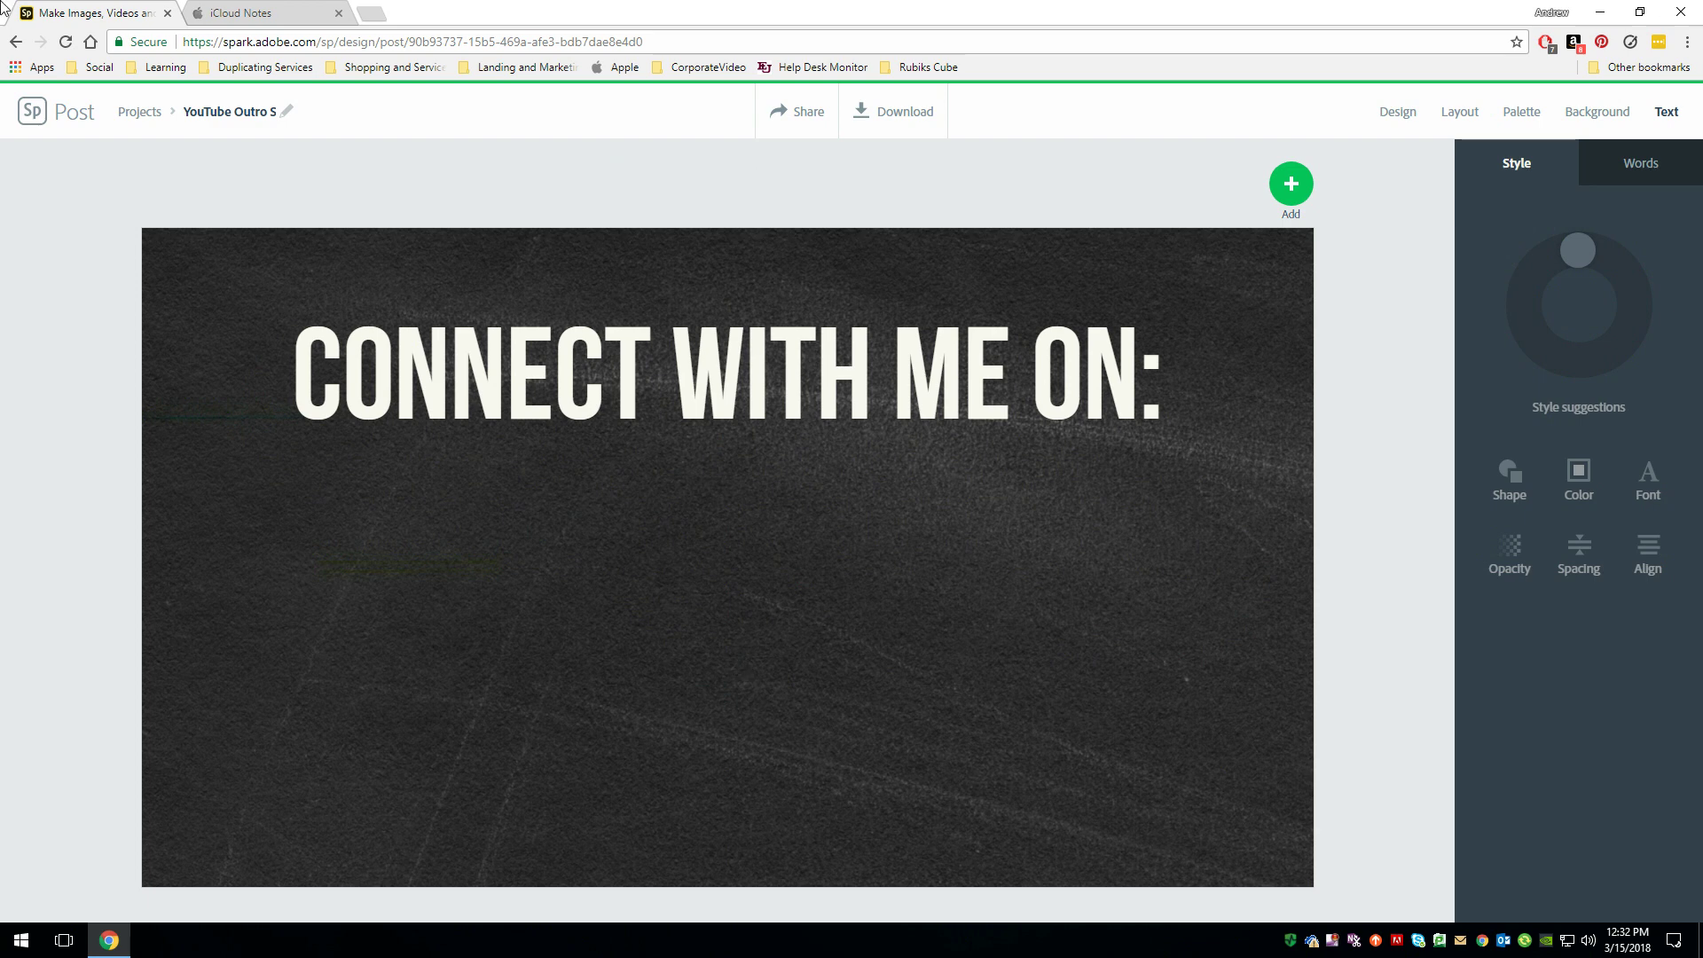
Switch to iCloud Notes and review the contact section of the "YouTube Post Description text" note
click(261, 18)
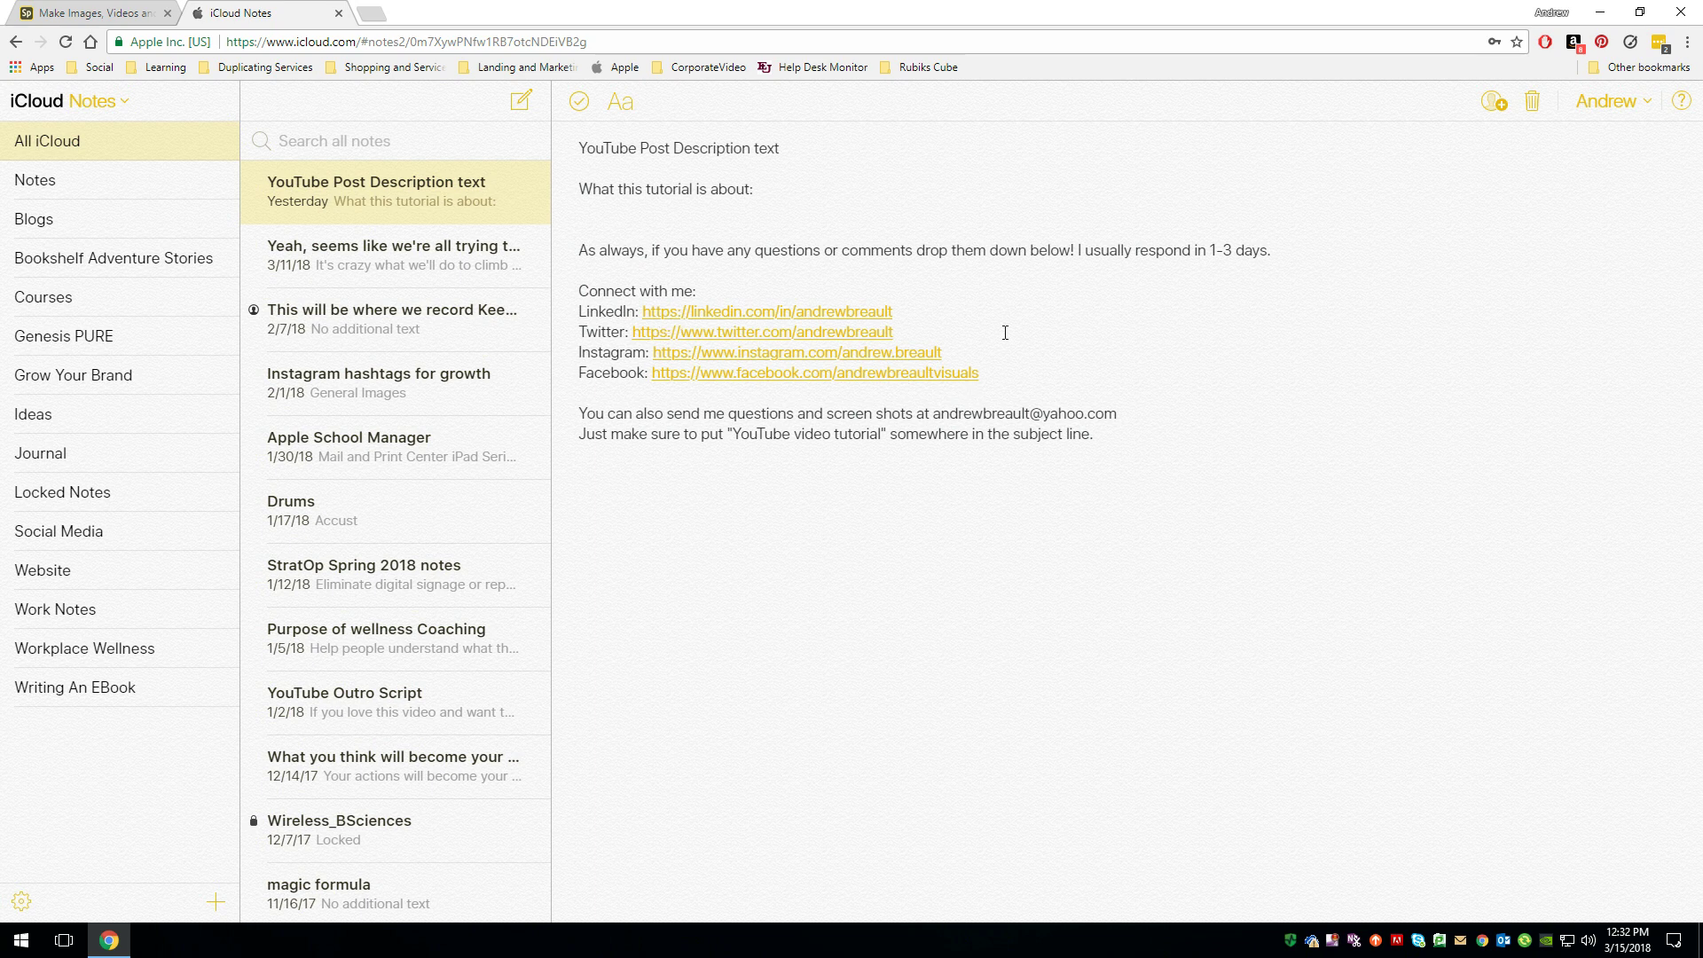
drag(583, 248, 1101, 440)
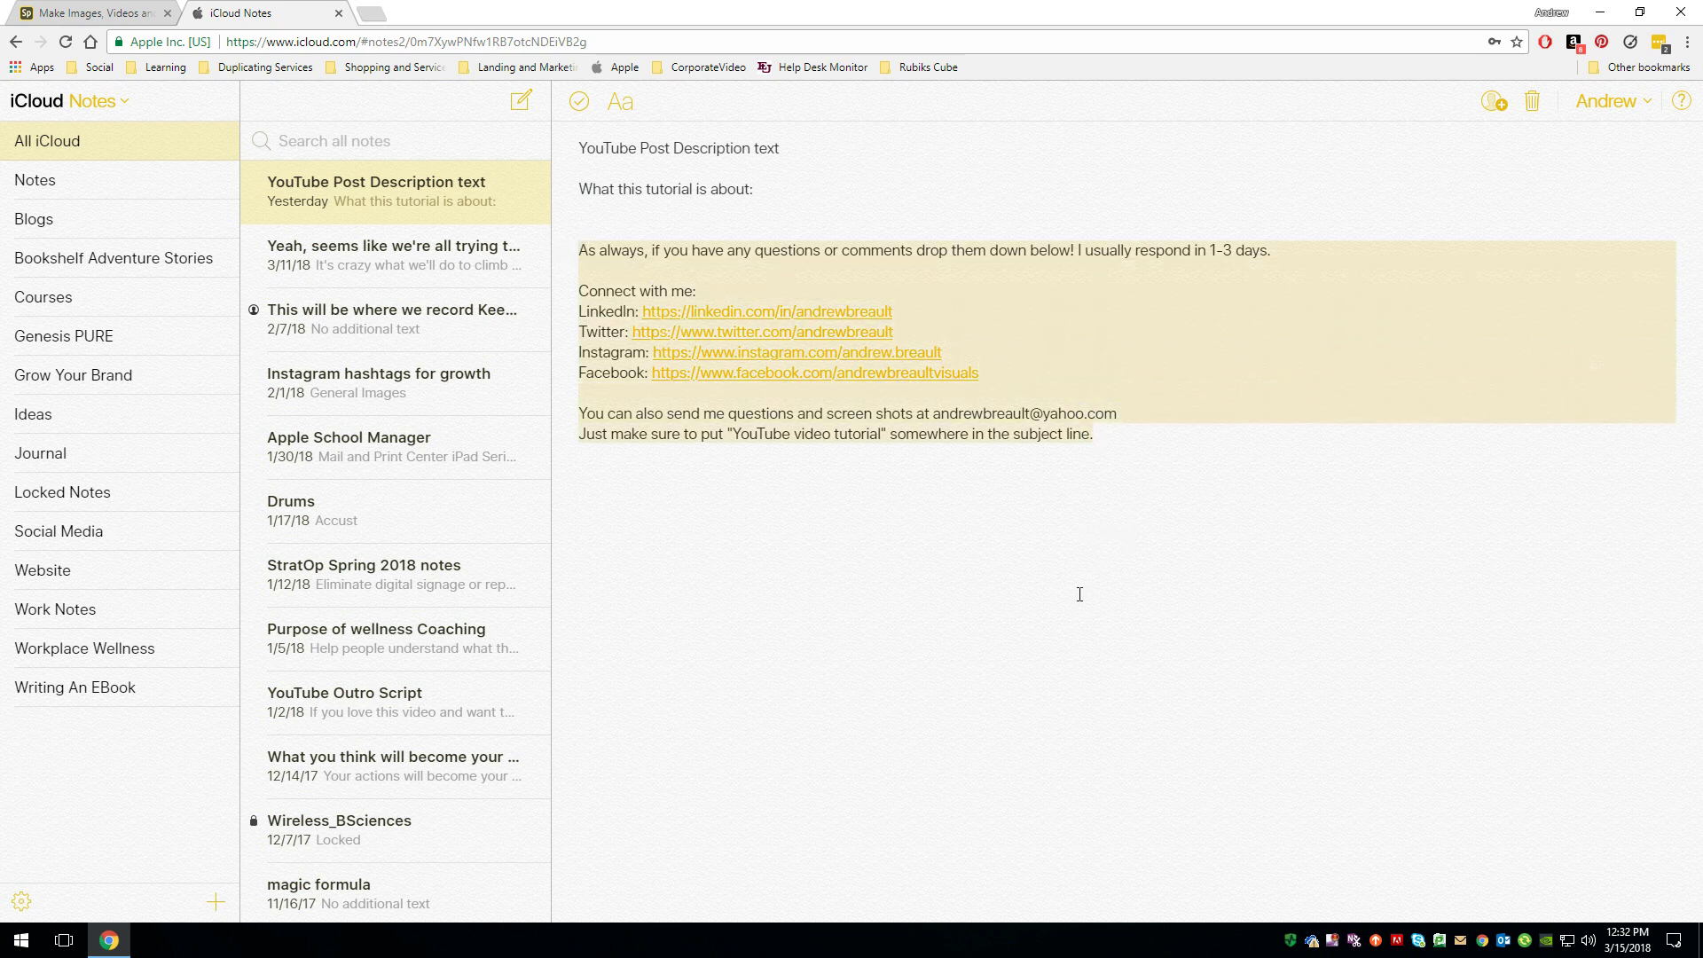
click(1009, 498)
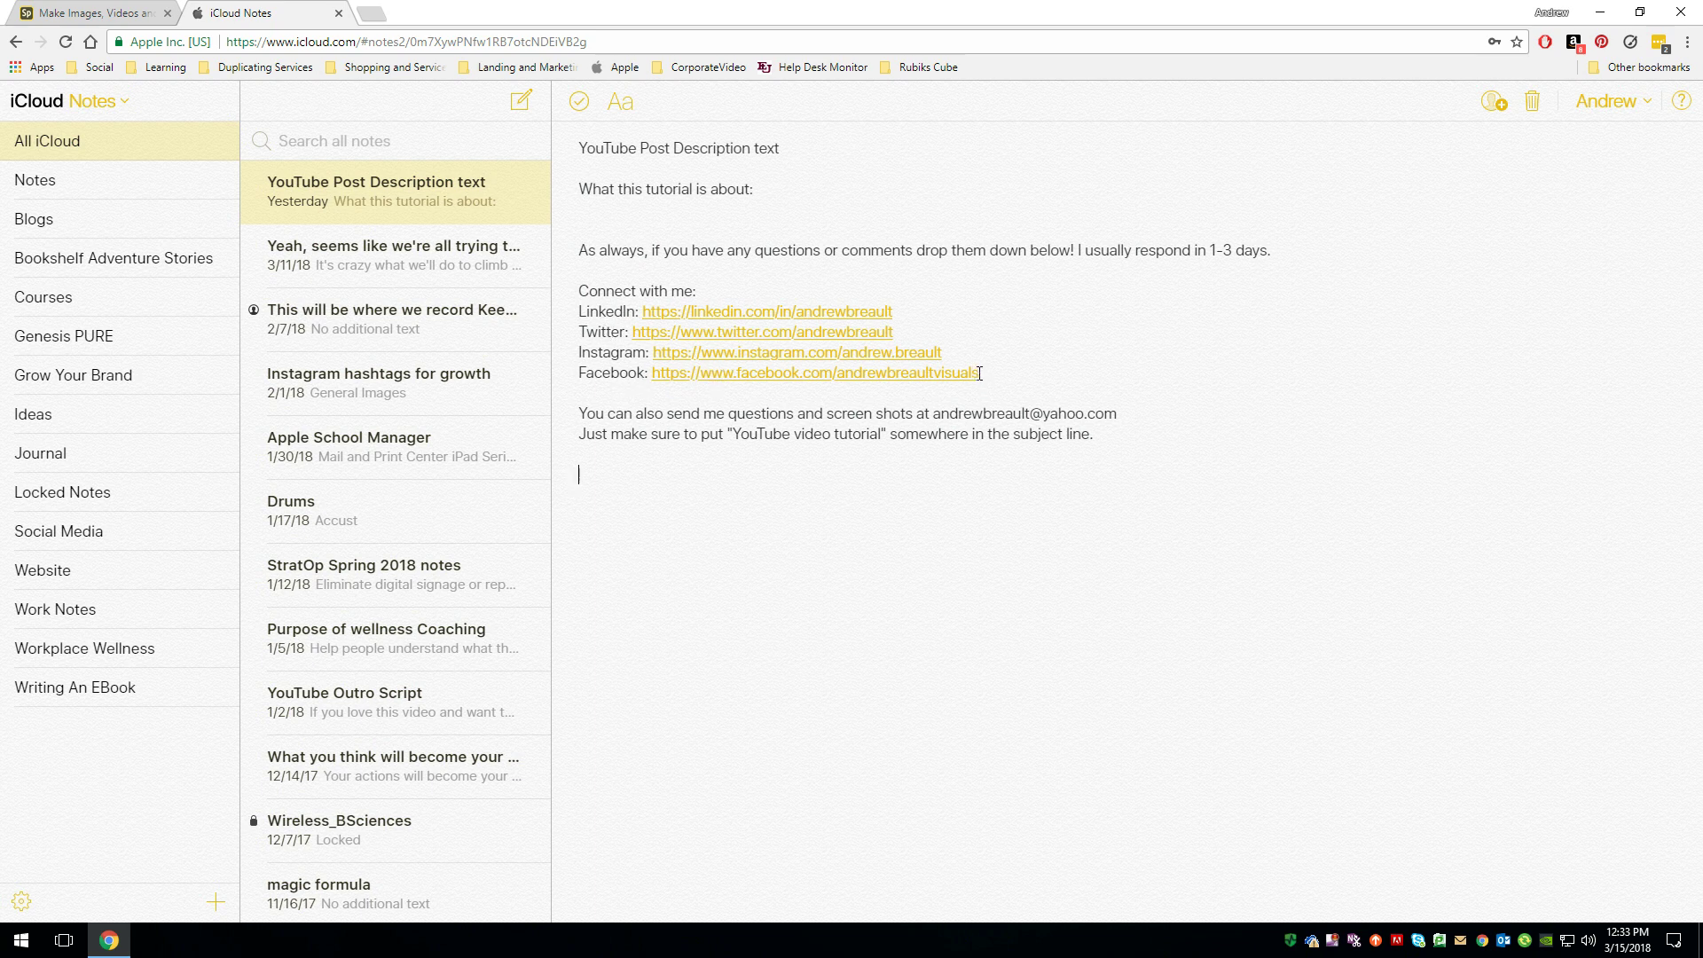
Move the Instagram and Facebook lines directly under "Connect with me:" in the note, above the LinkedIn and Twitter lines
drag(945, 378, 572, 355)
key(ctrl+c)
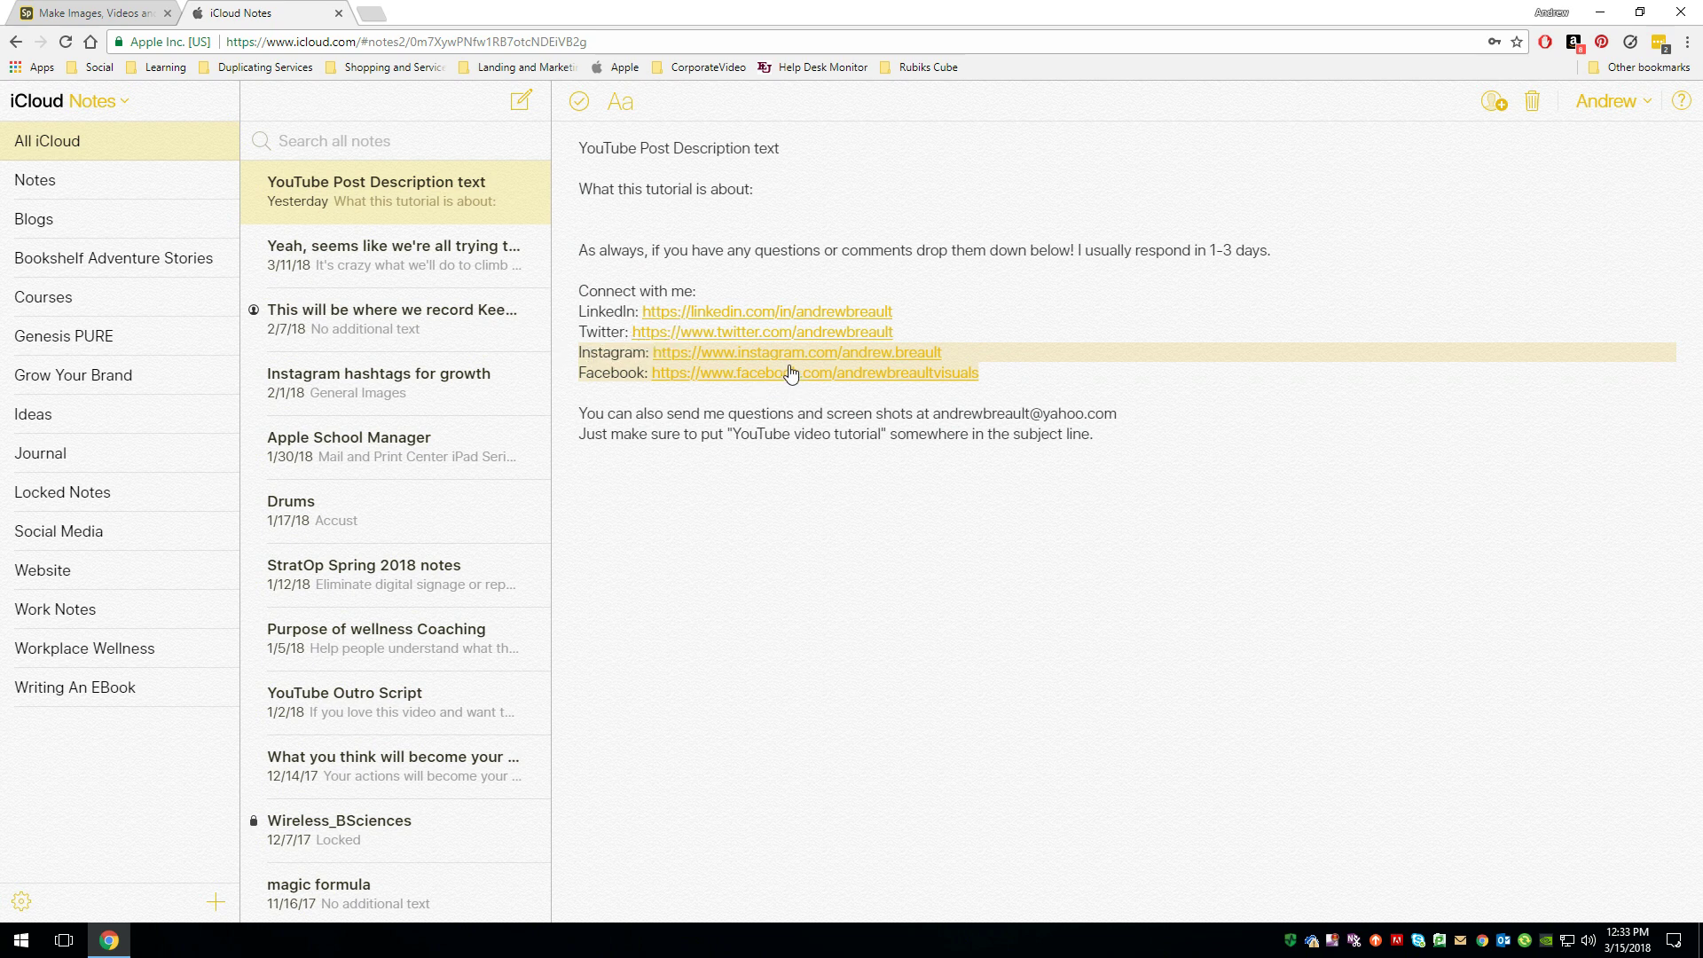
click(714, 293)
key(Return)
key(ctrl+v)
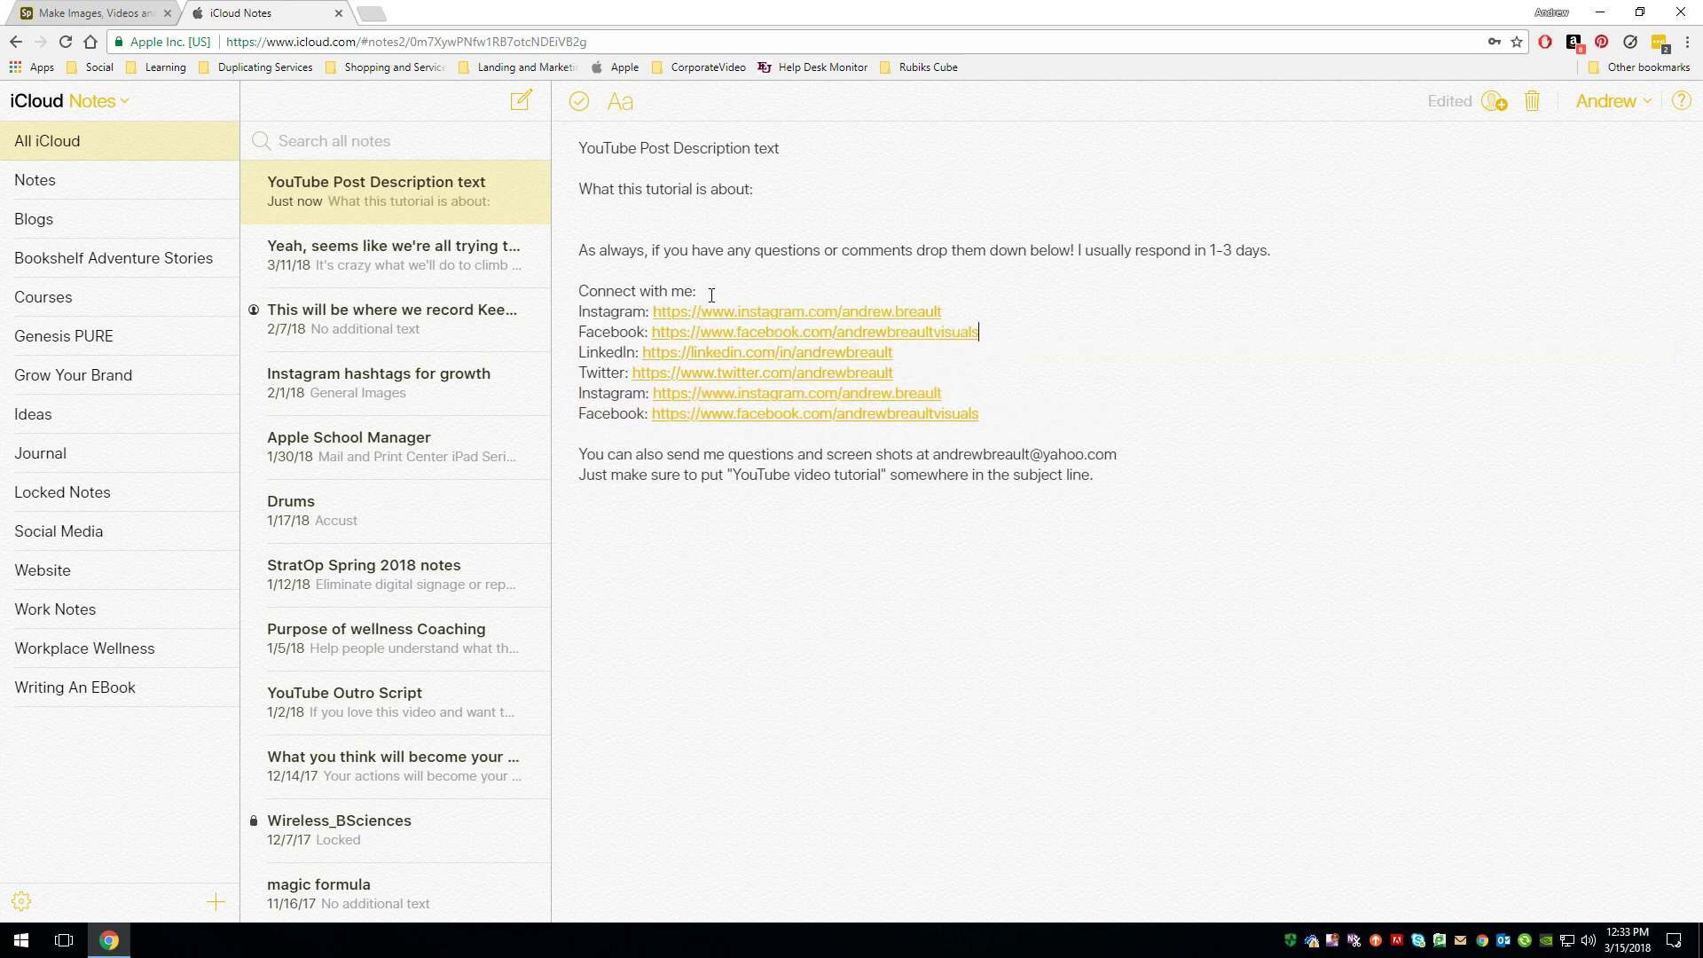
drag(994, 418, 566, 398)
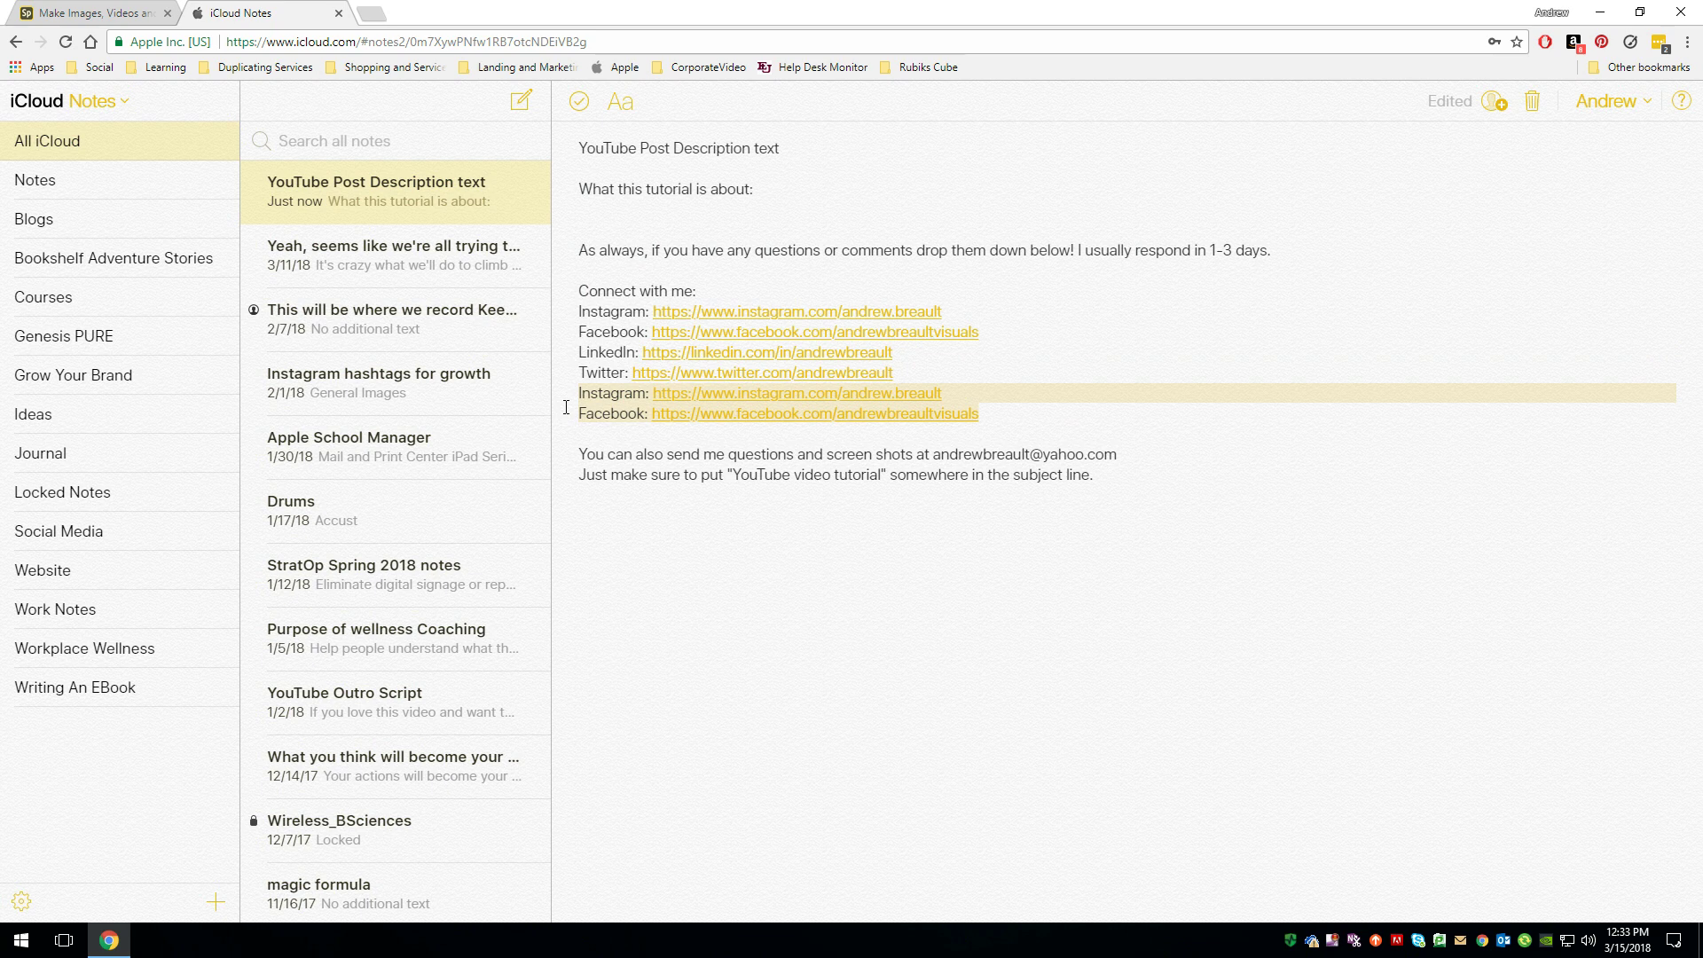
key(BackSpace)
key(BackSpace)
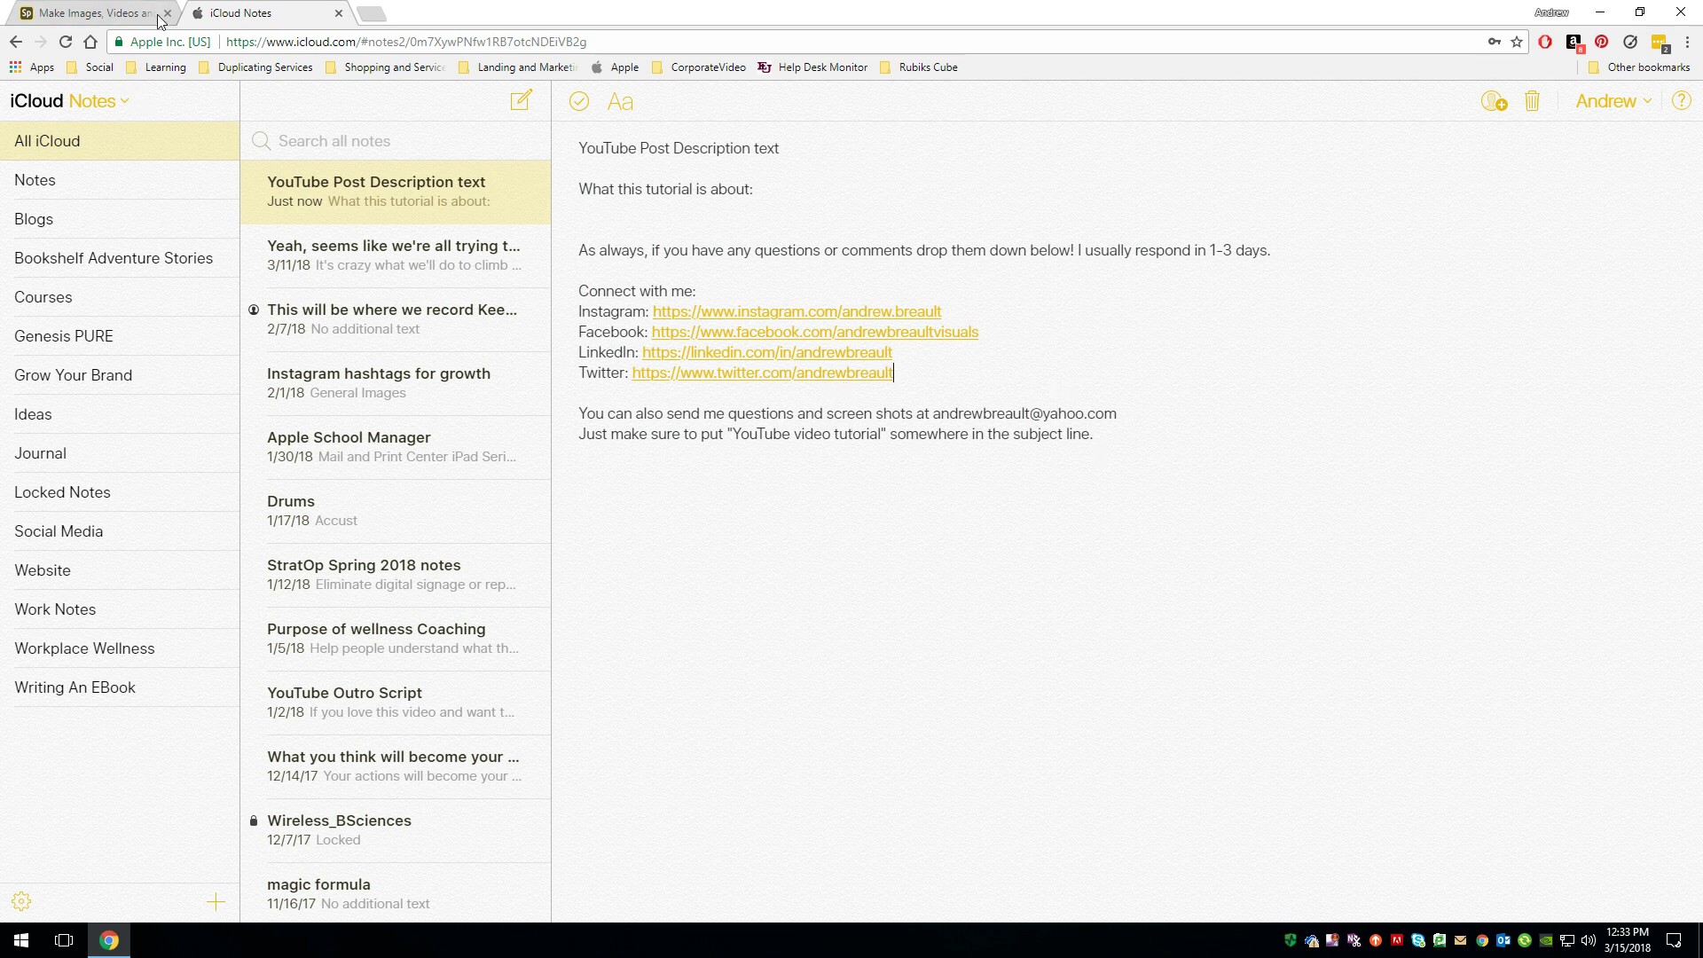
Search Google for "instagram logo png" in a new browser tab
click(101, 18)
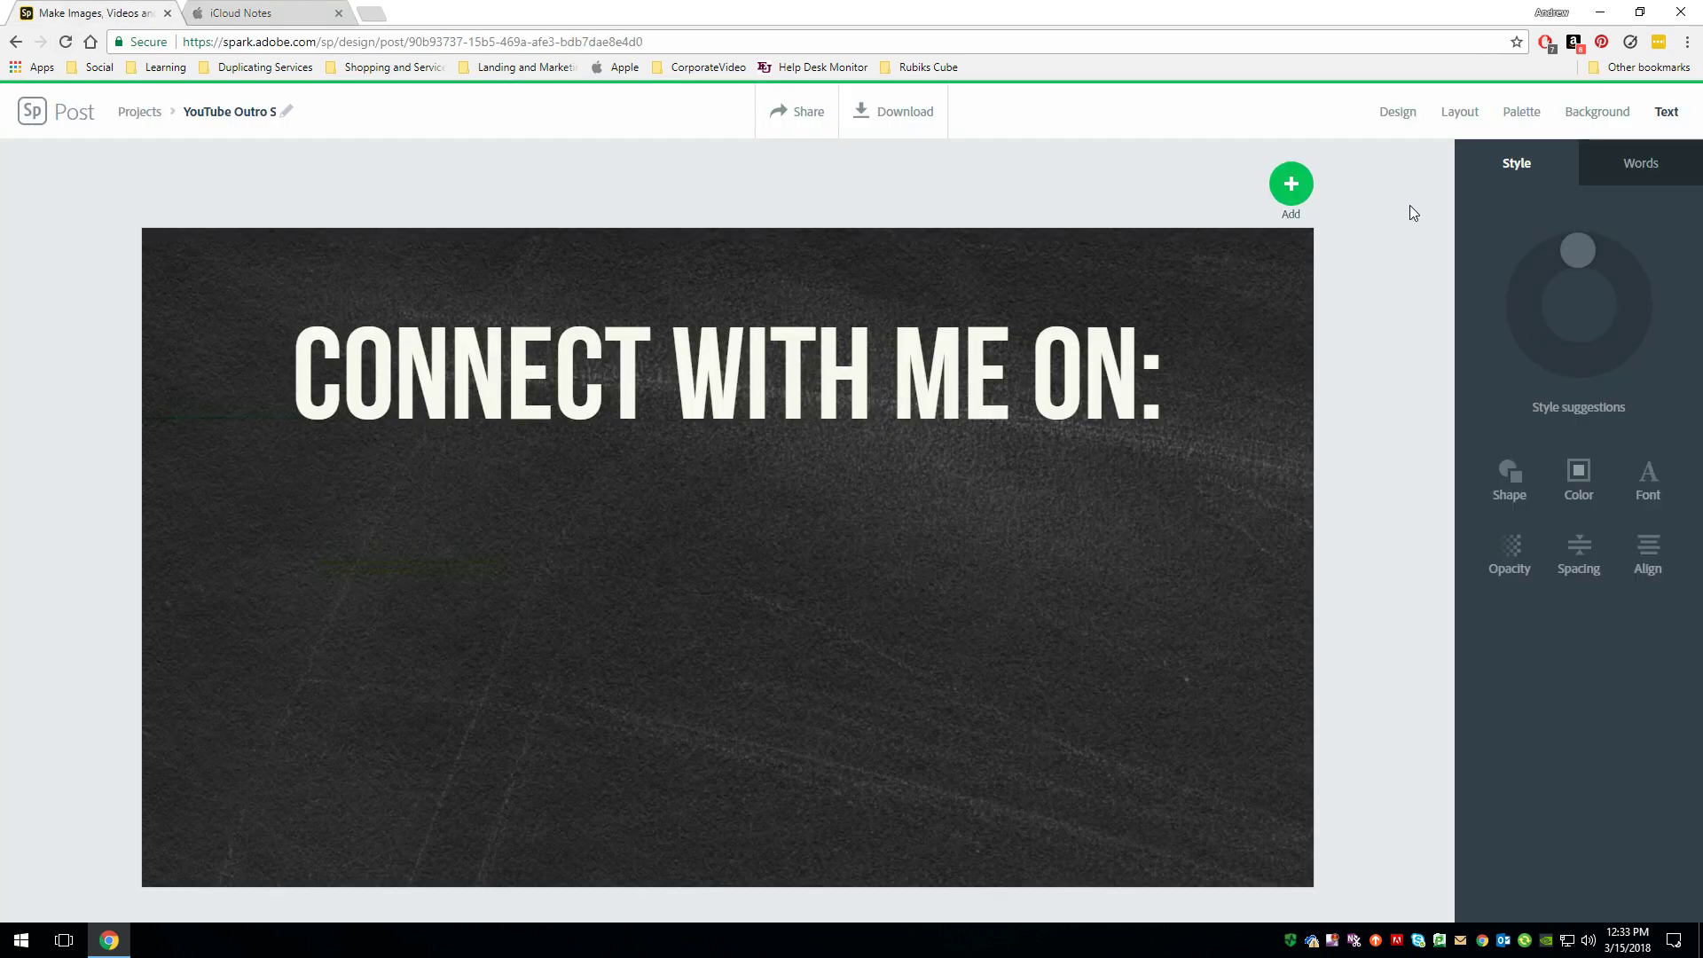
click(370, 13)
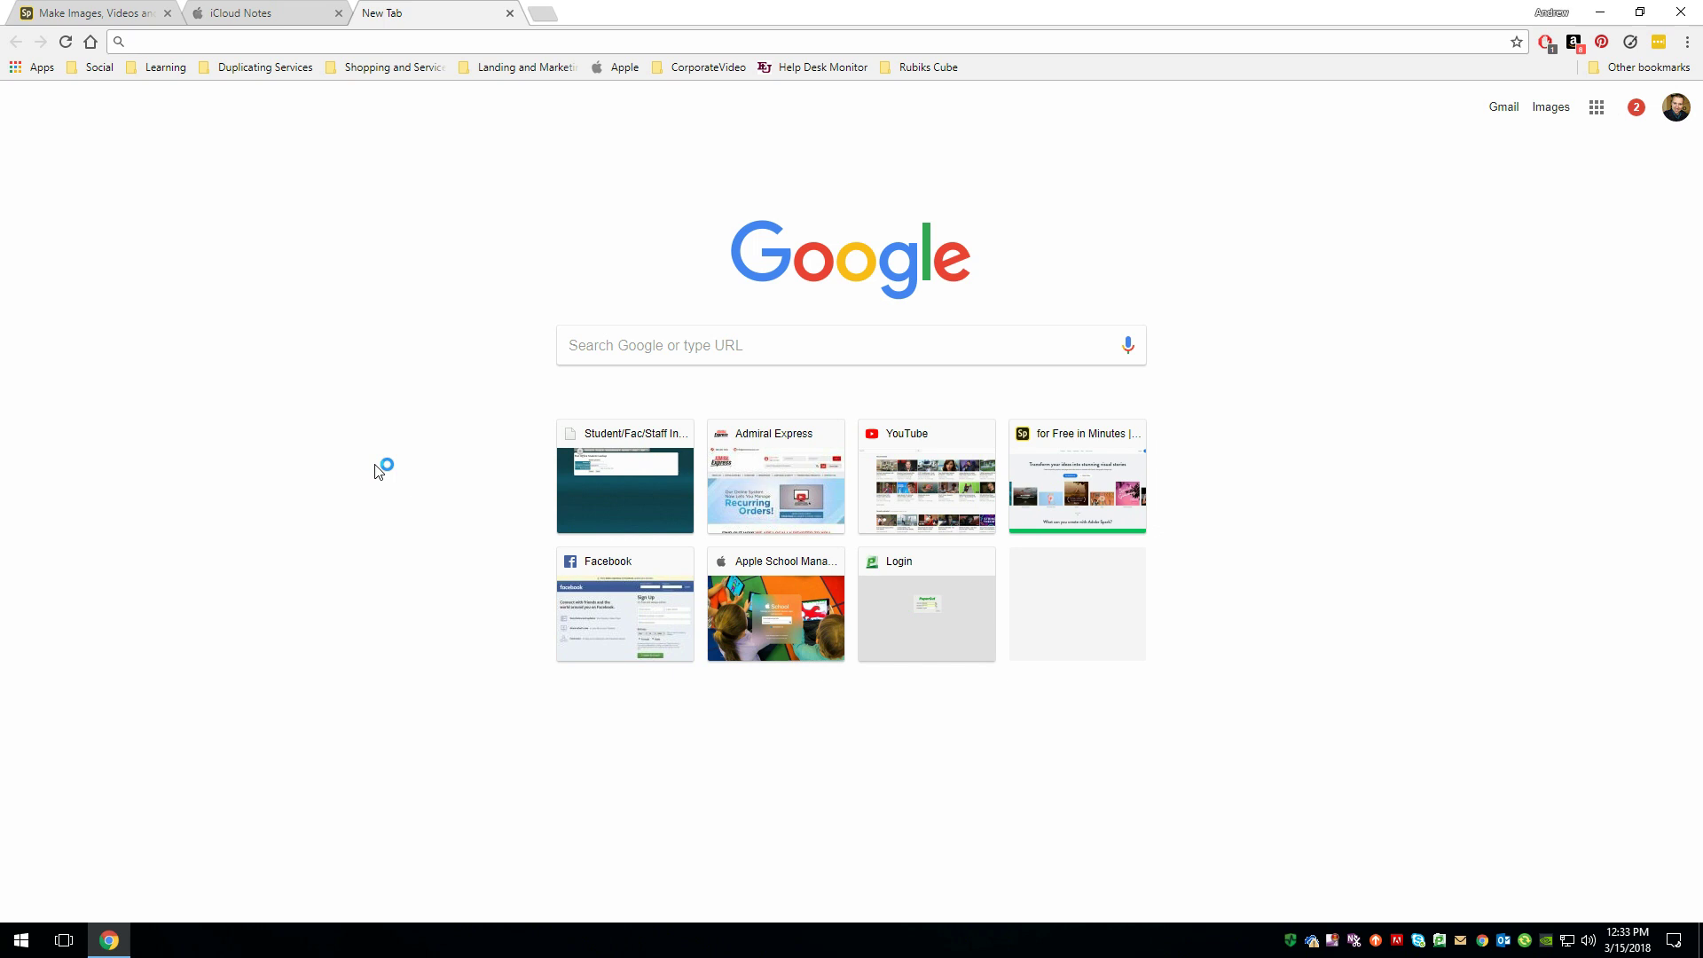
text(inst)
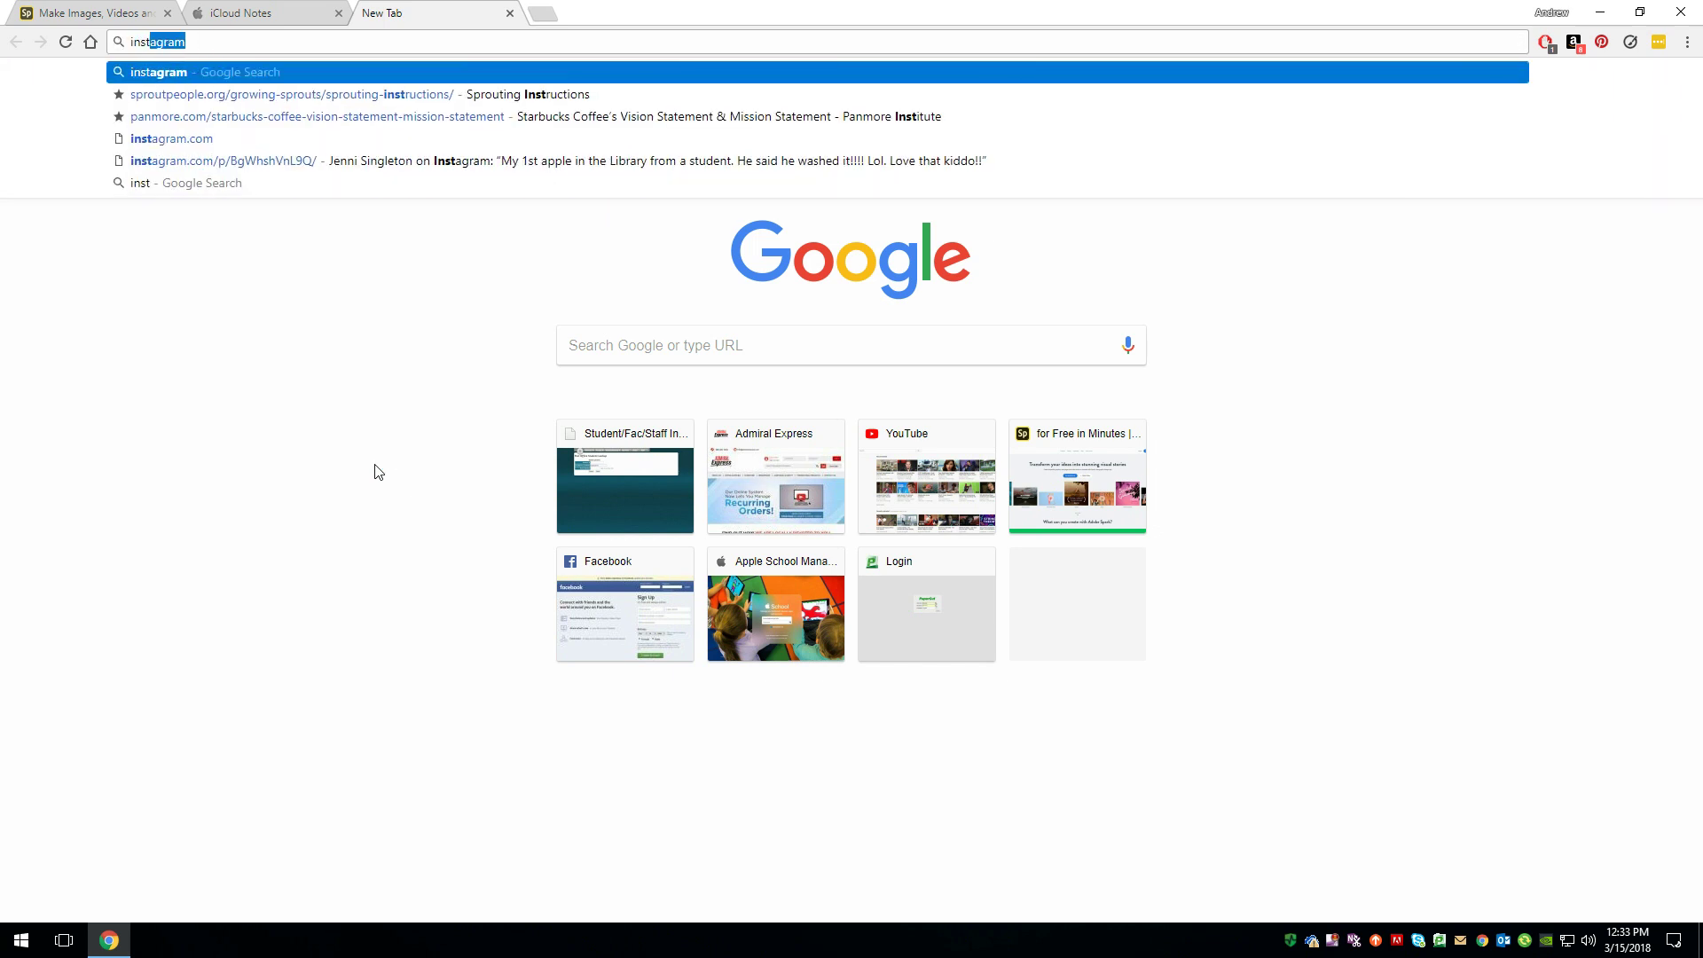
key(BackSpace)
text(atra)
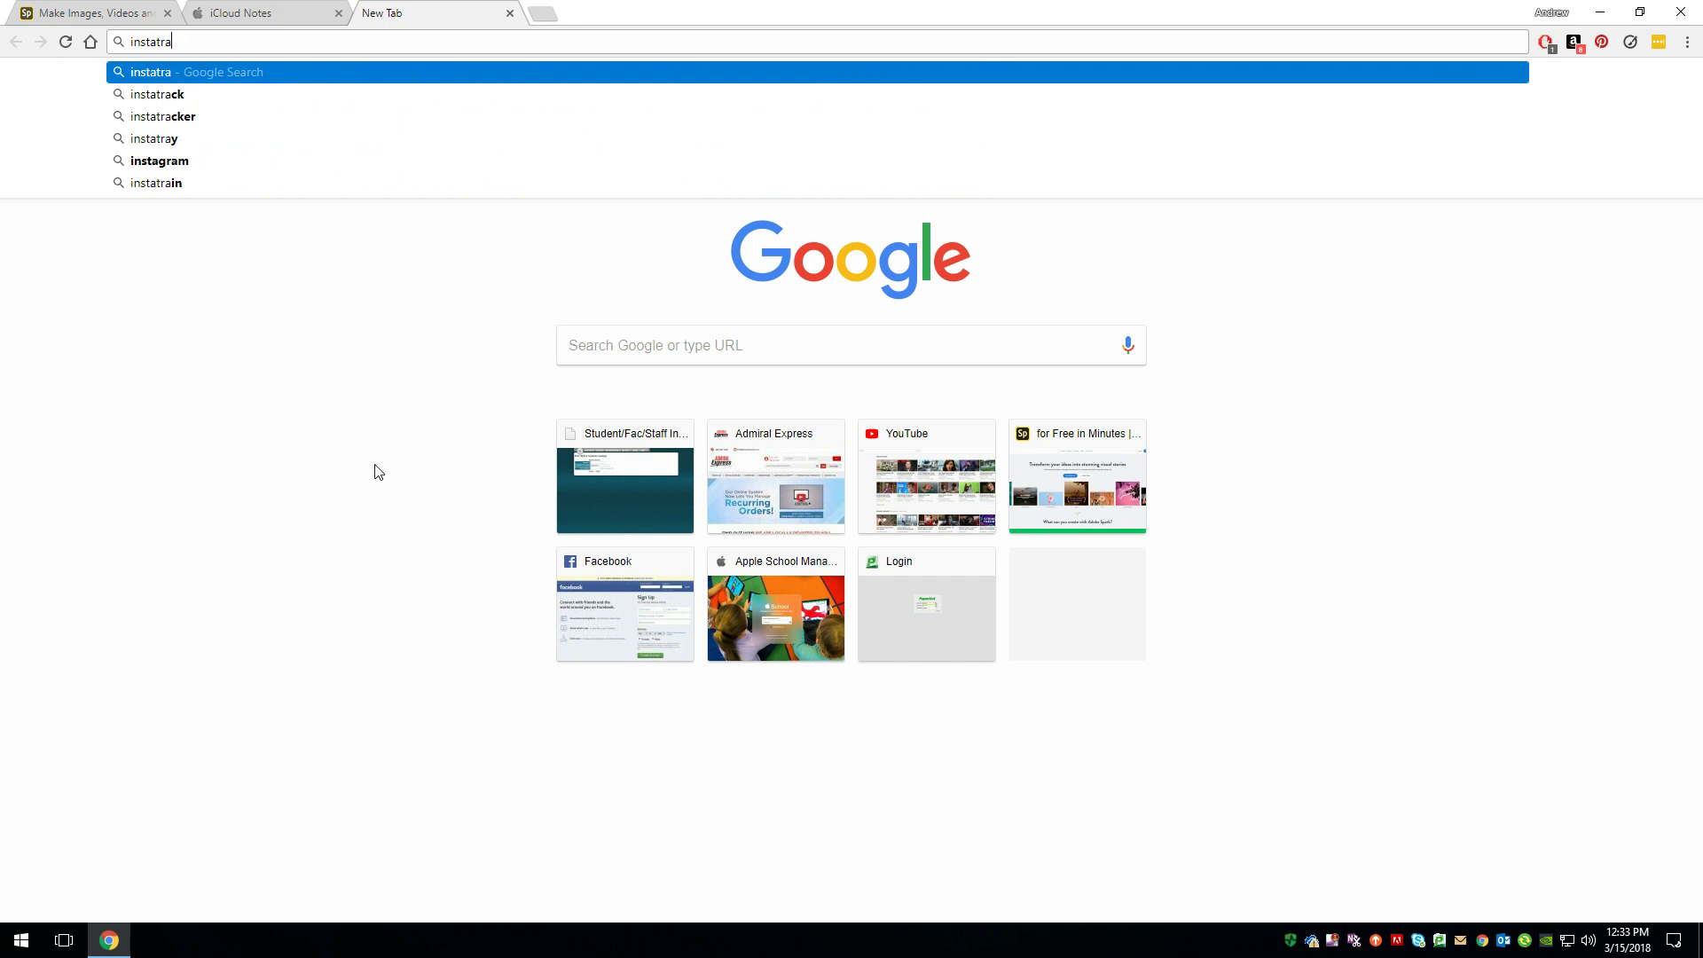
key(BackSpace)
text(gra)
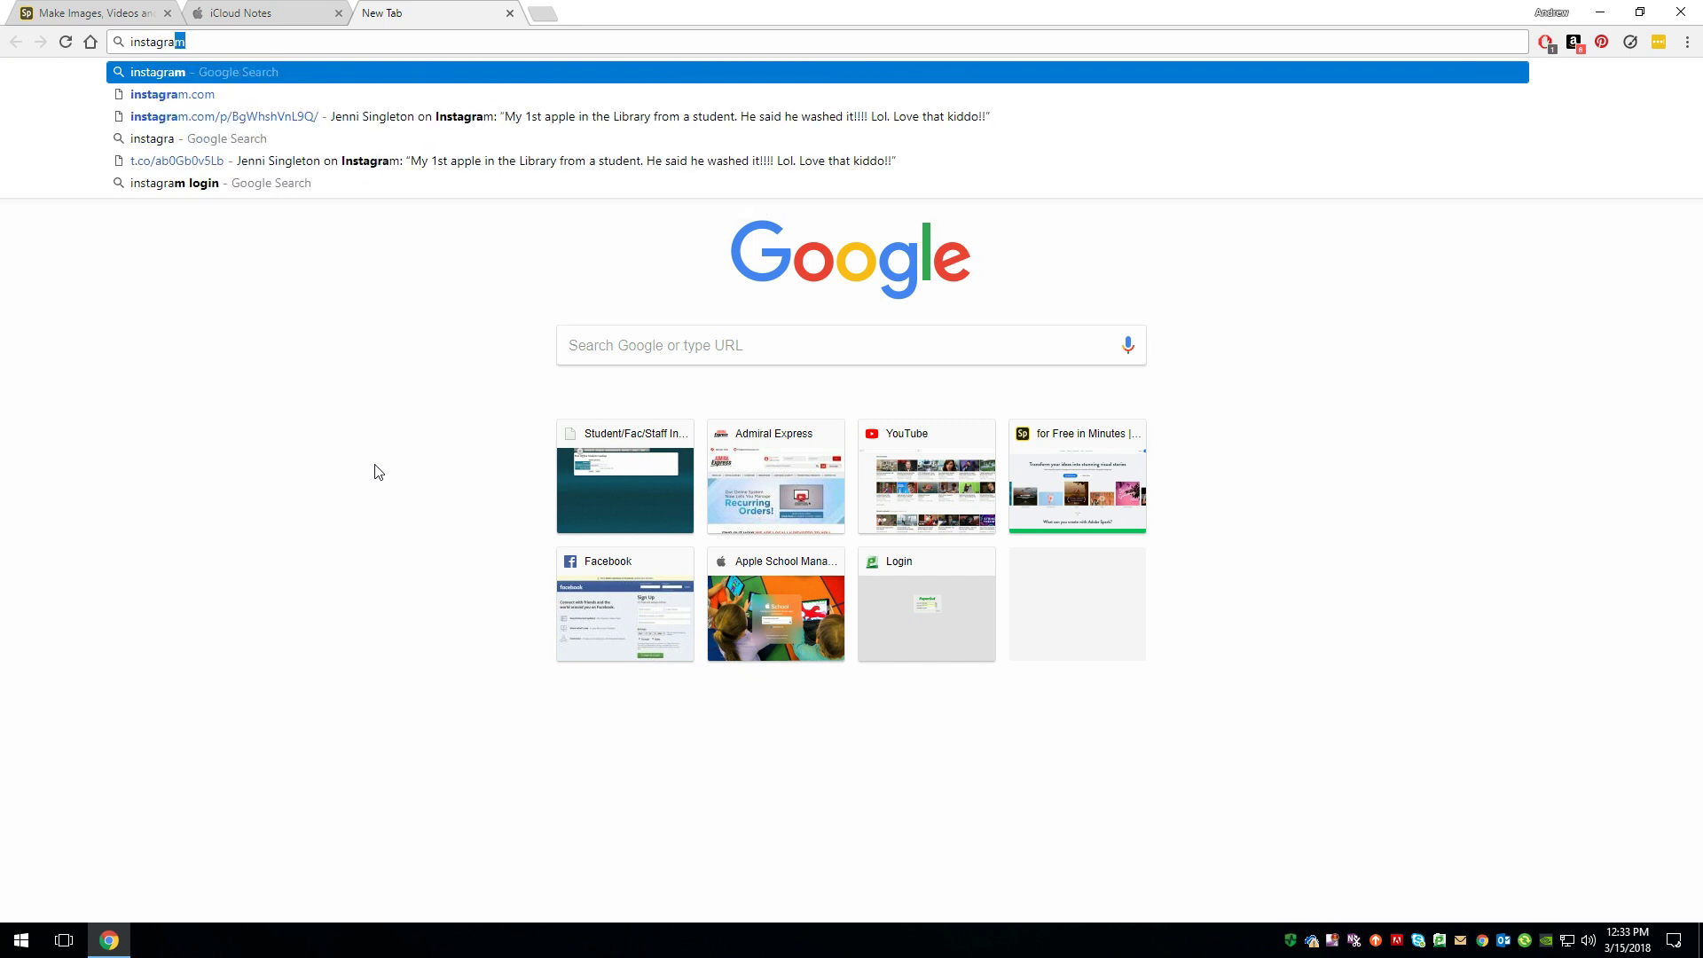
text(m log)
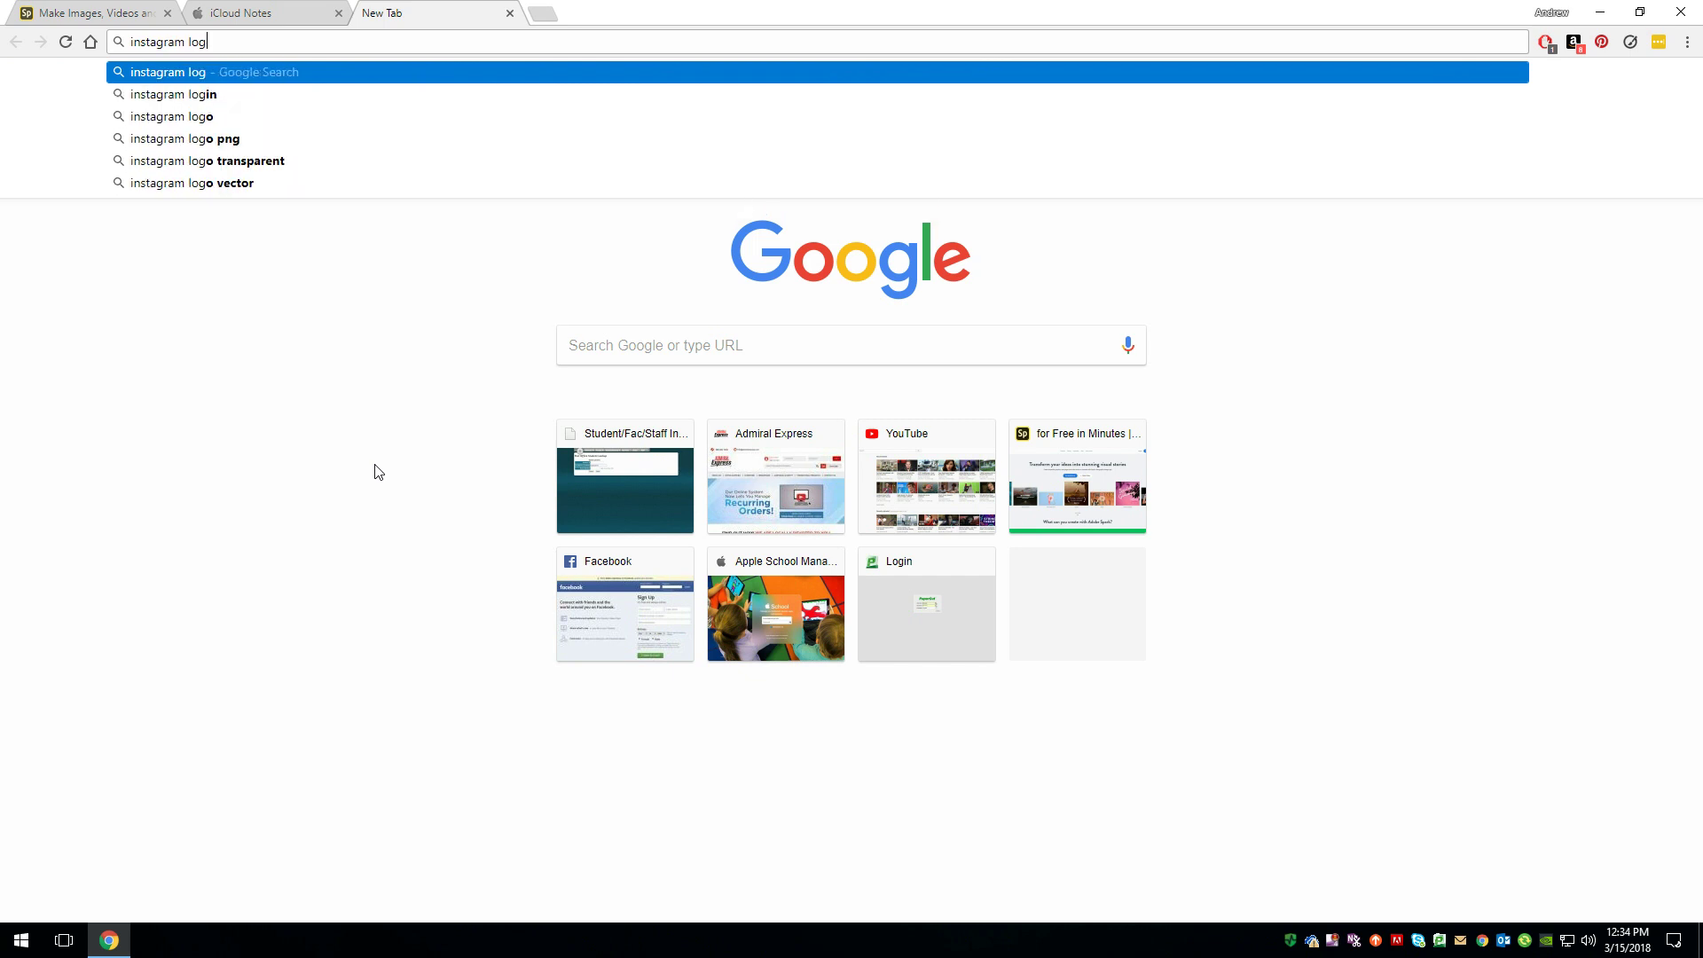
text(o png)
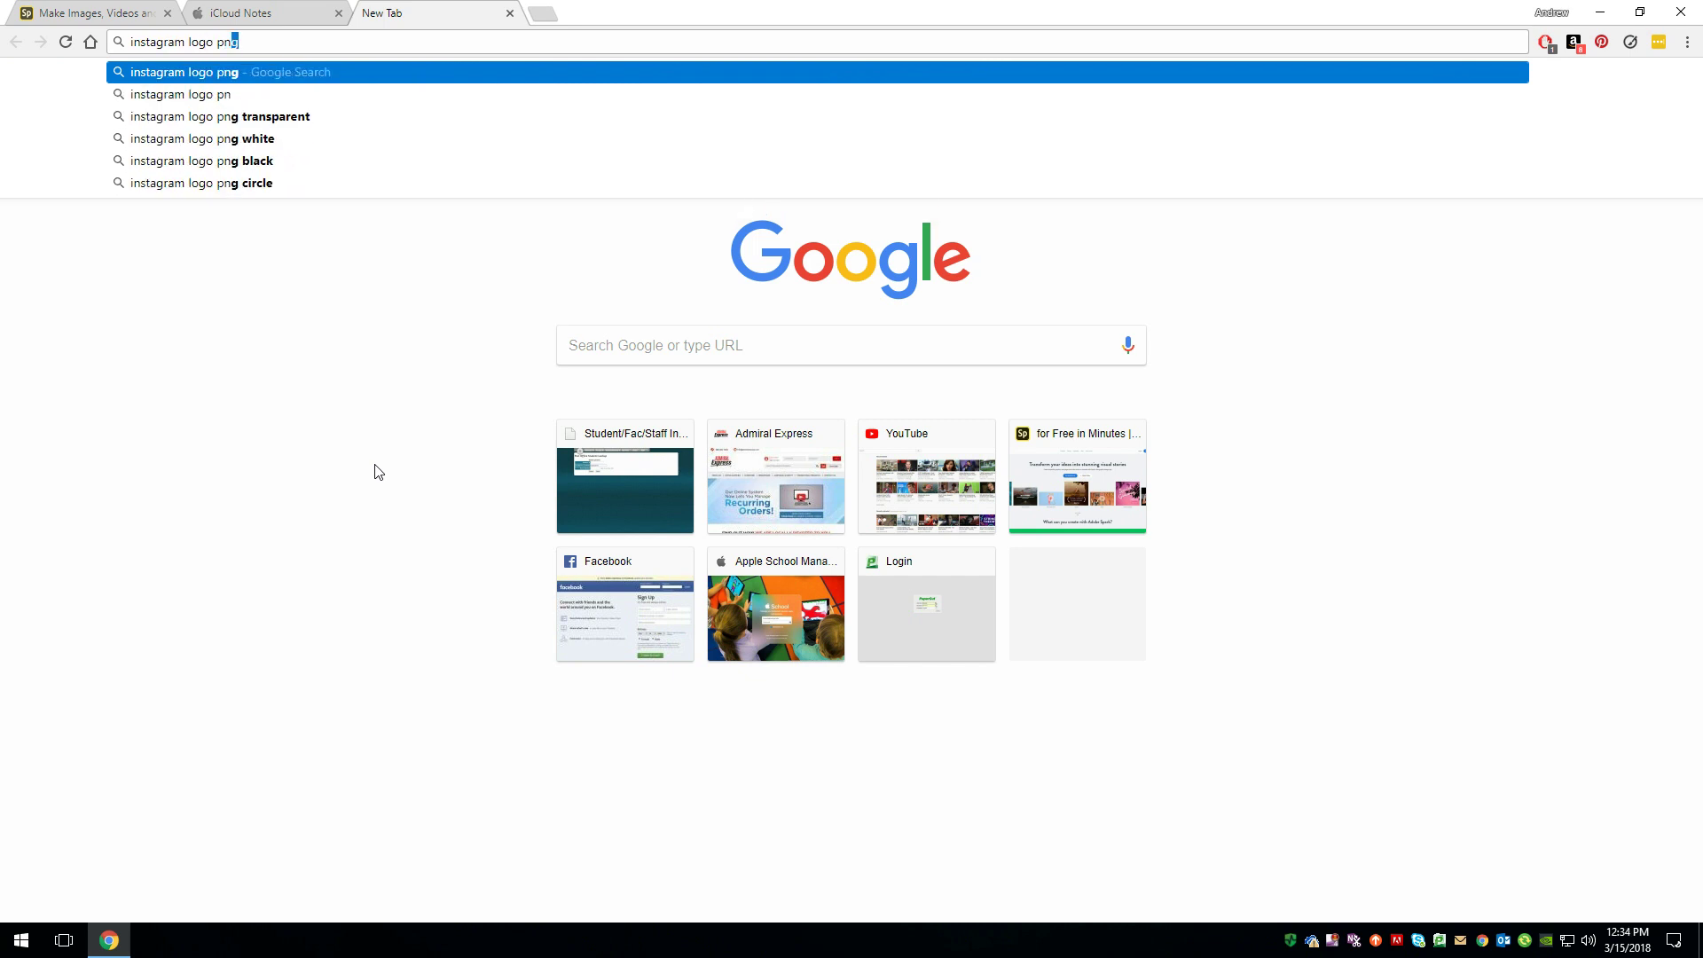
key(Return)
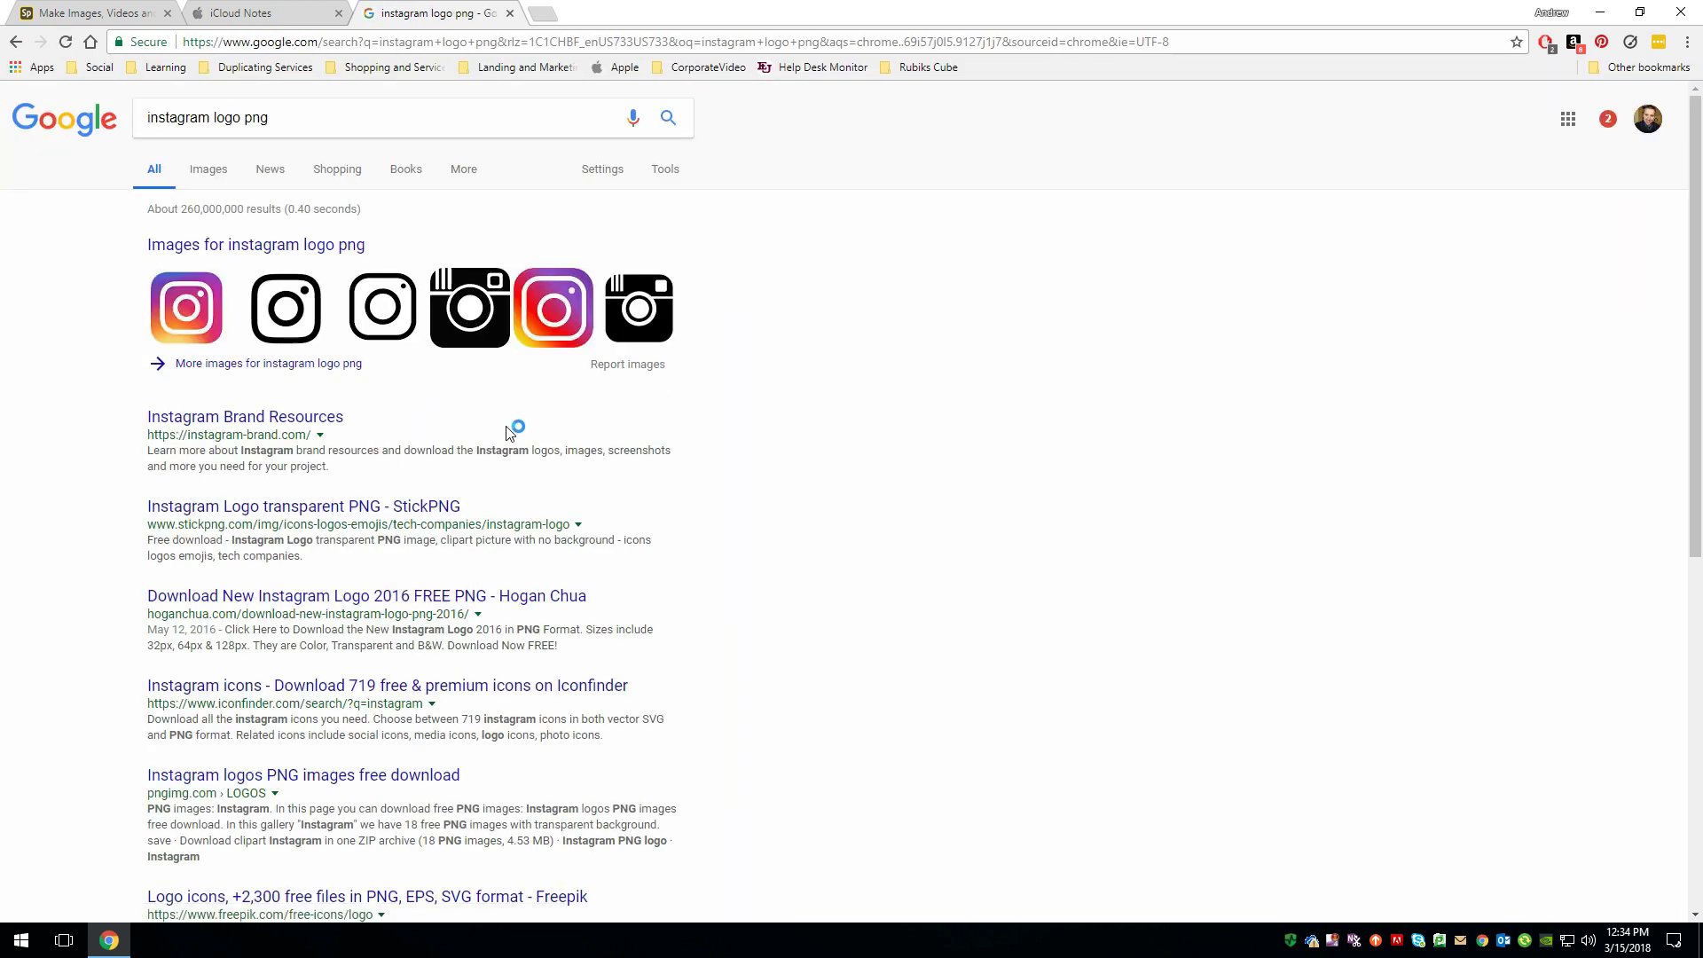
Save the StickPNG gradient Instagram logo image to the WuFoo folder as "Intstagram.png"
click(195, 315)
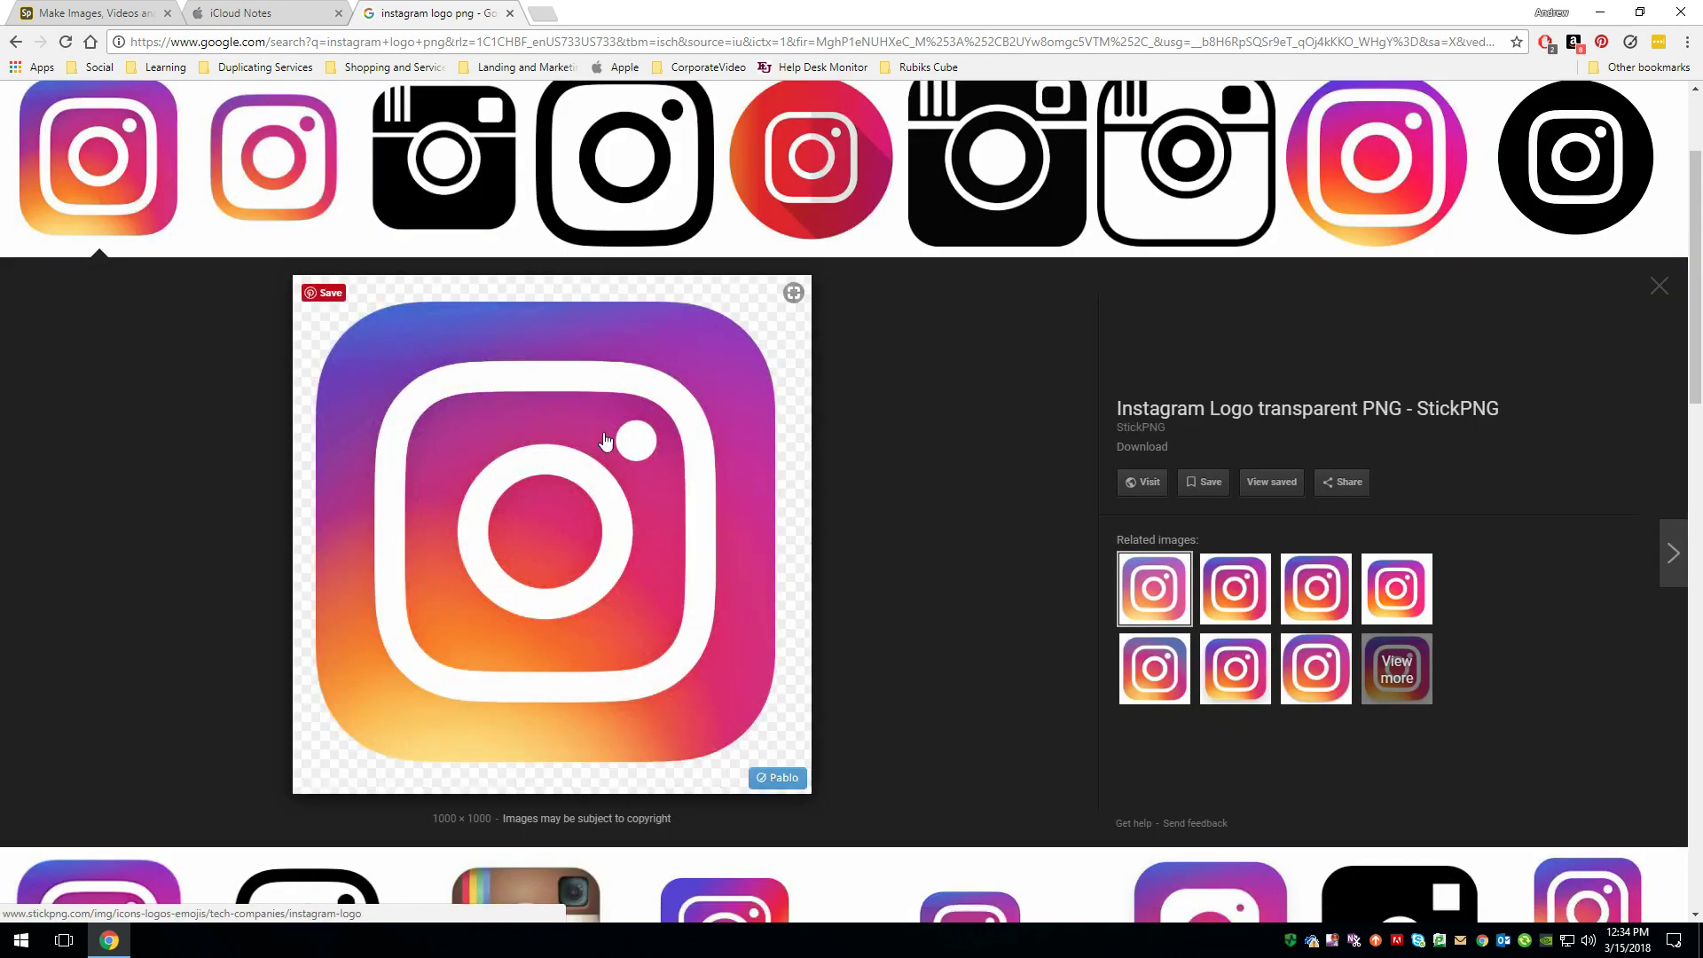
right_click(566, 519)
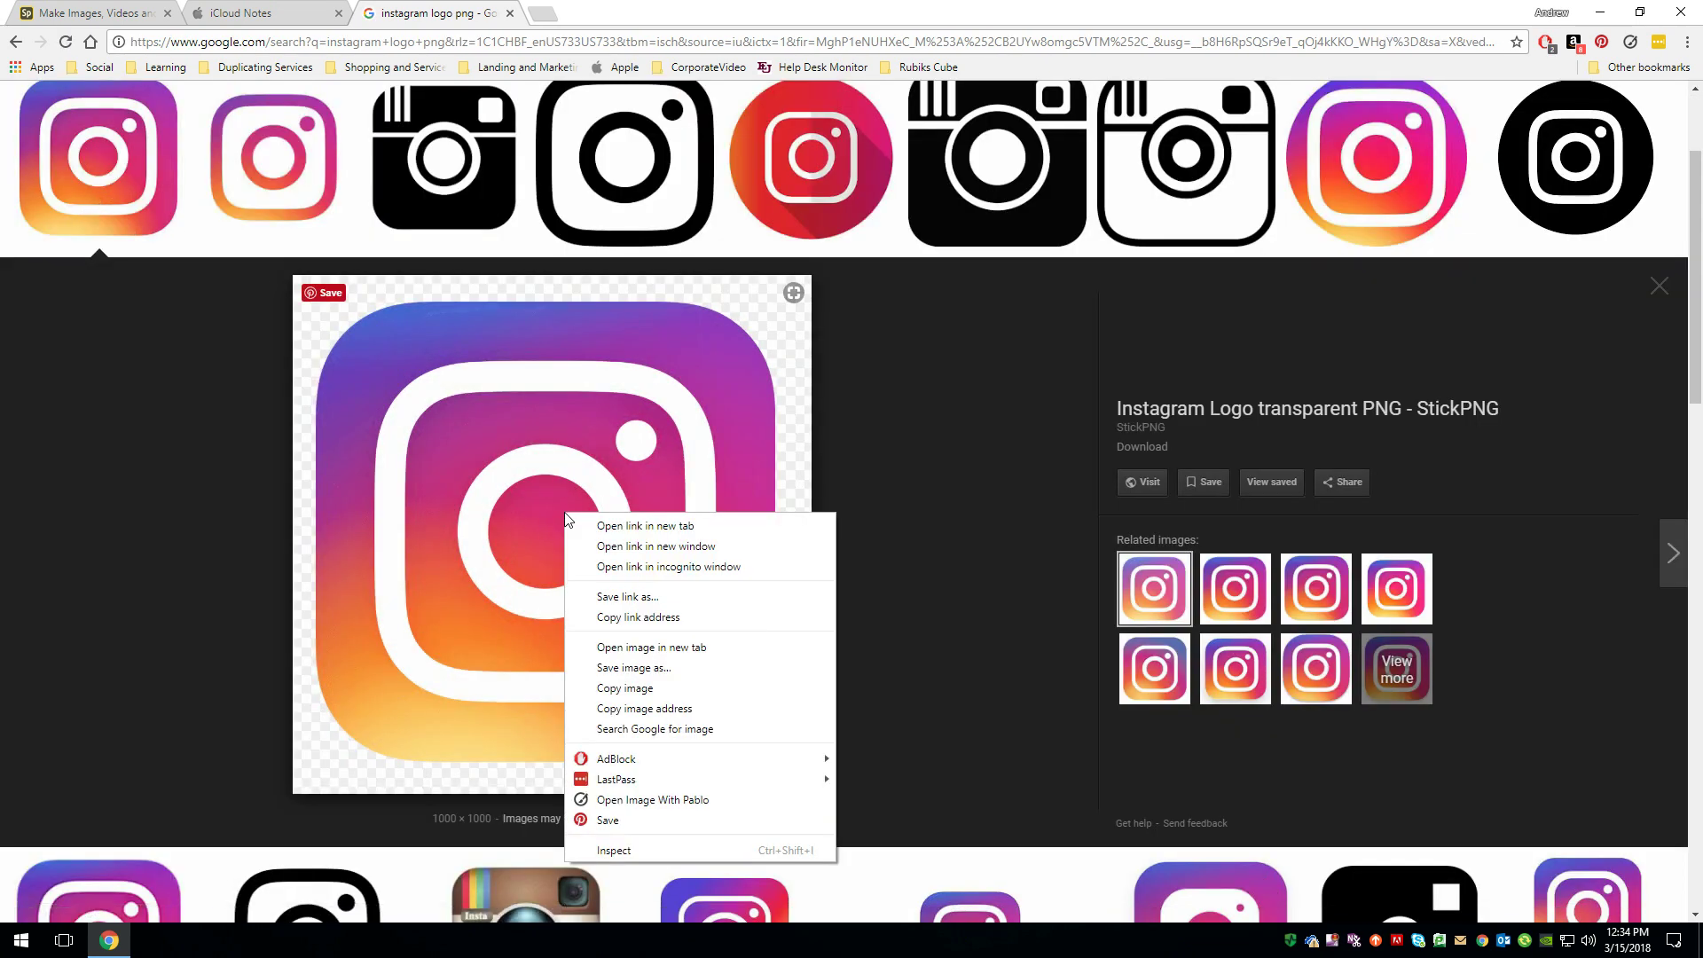
click(632, 668)
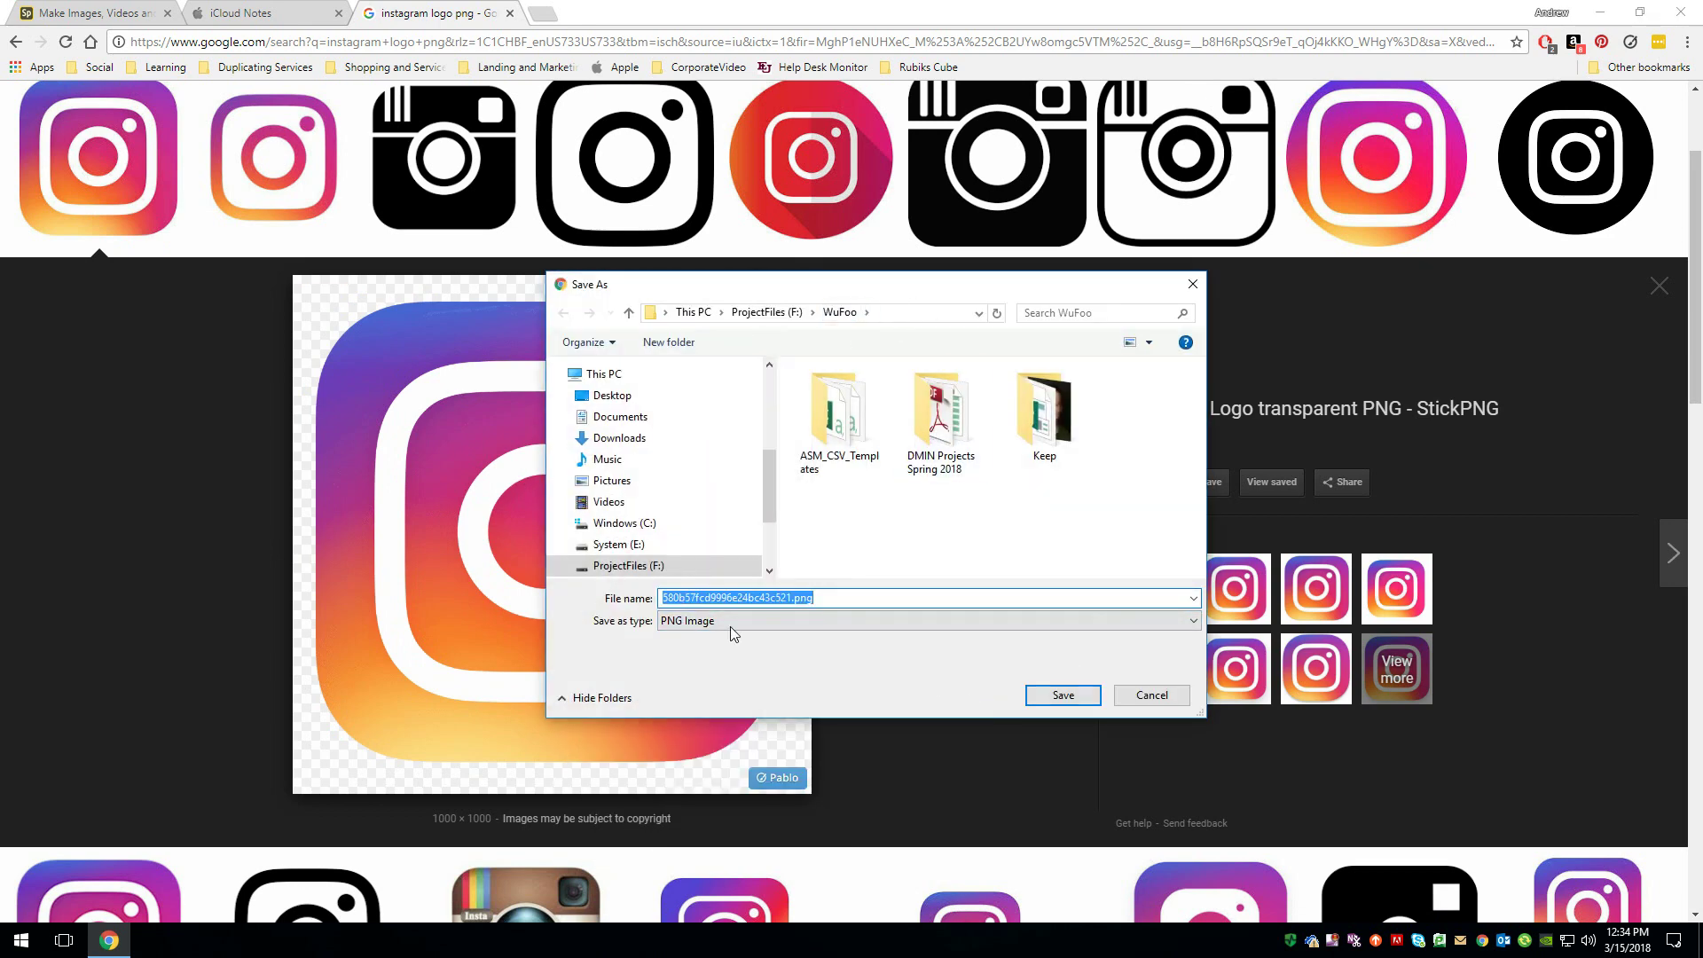
click(766, 599)
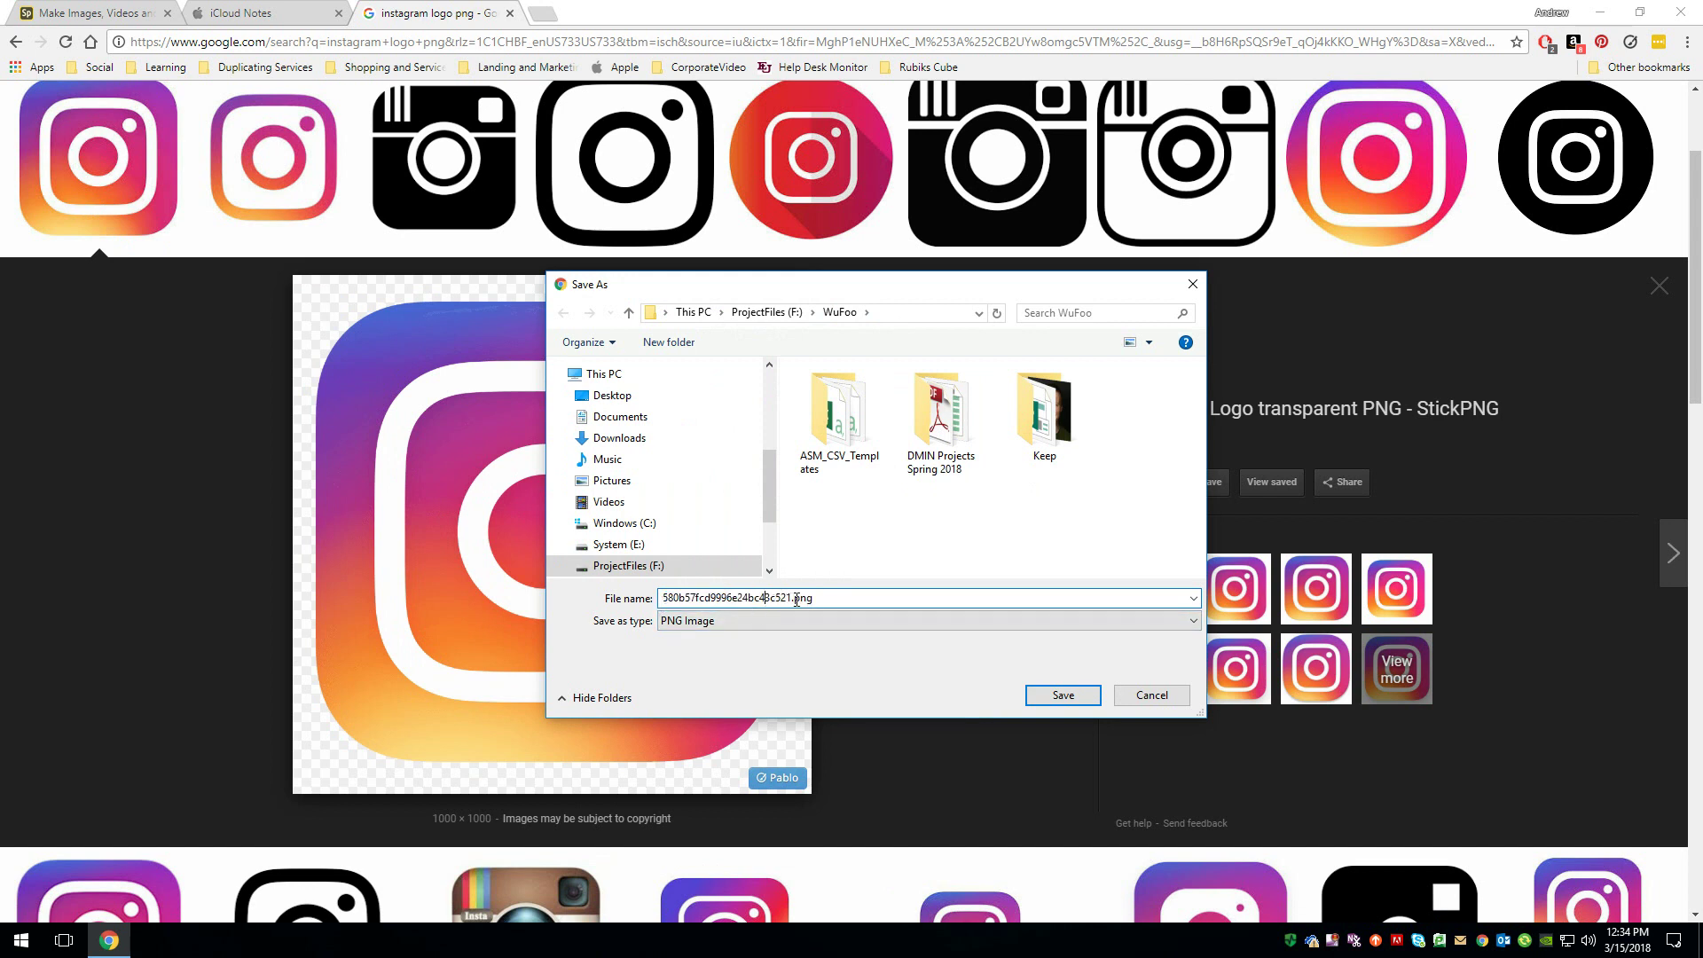
drag(789, 597, 626, 599)
key(BackSpace)
click(1097, 695)
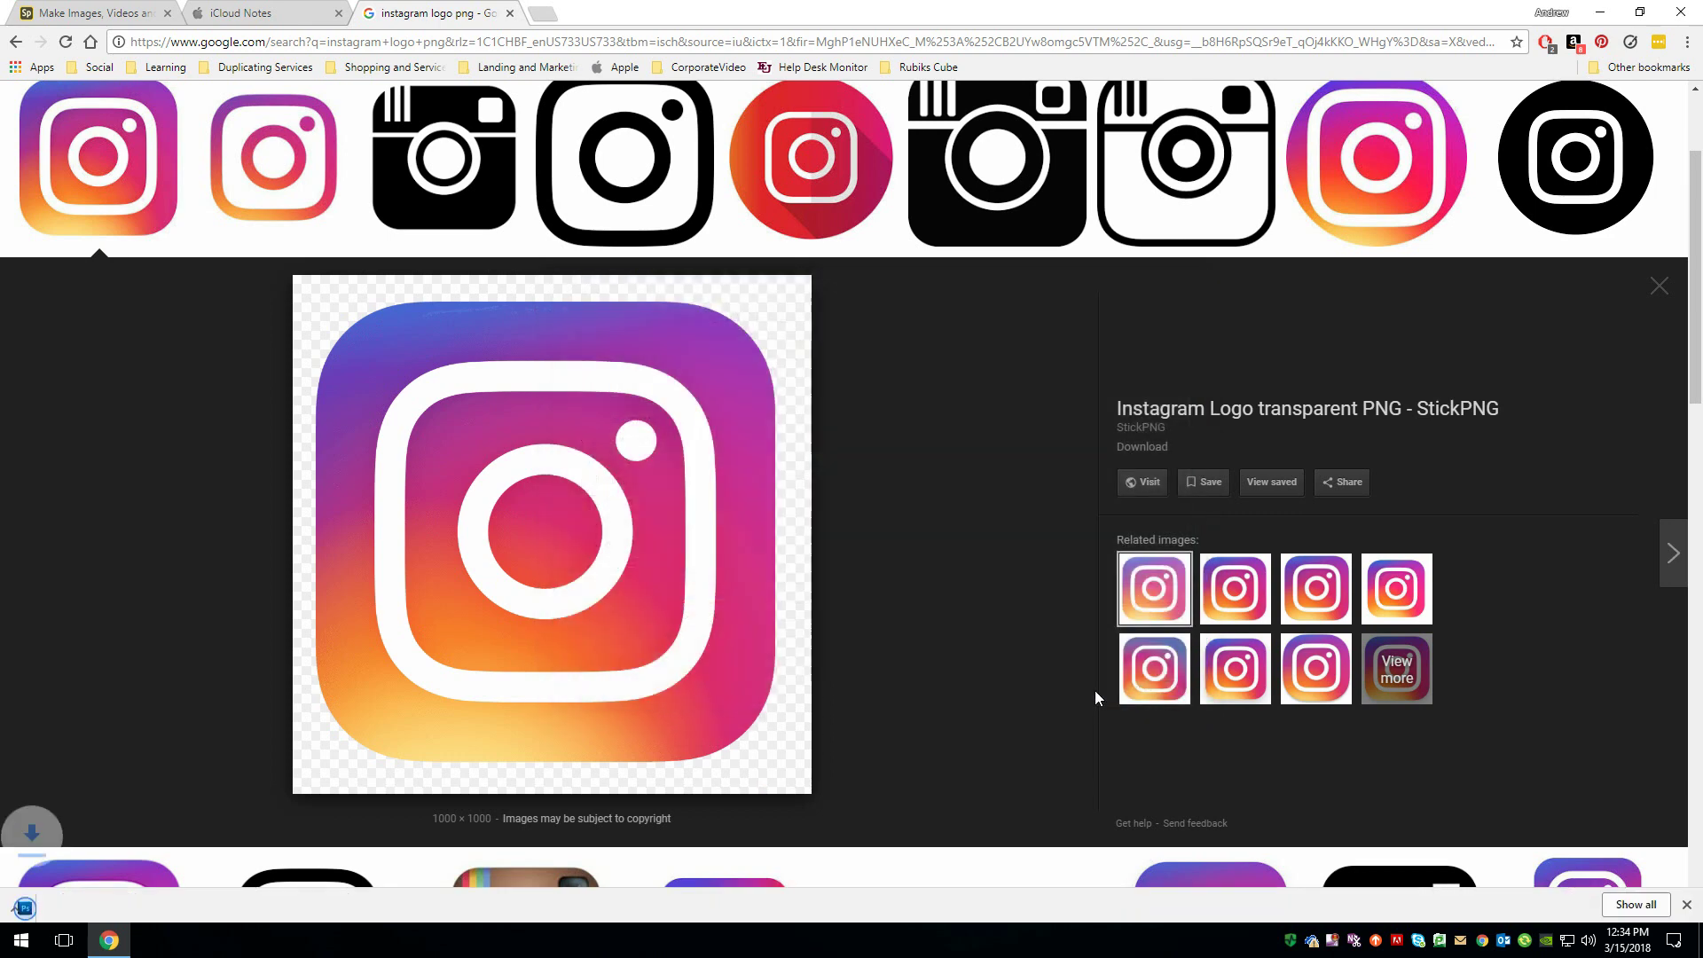
Search Google Images for "facebook logo png"
scroll(196, 265, up, 1)
scroll(195, 264, up, 2)
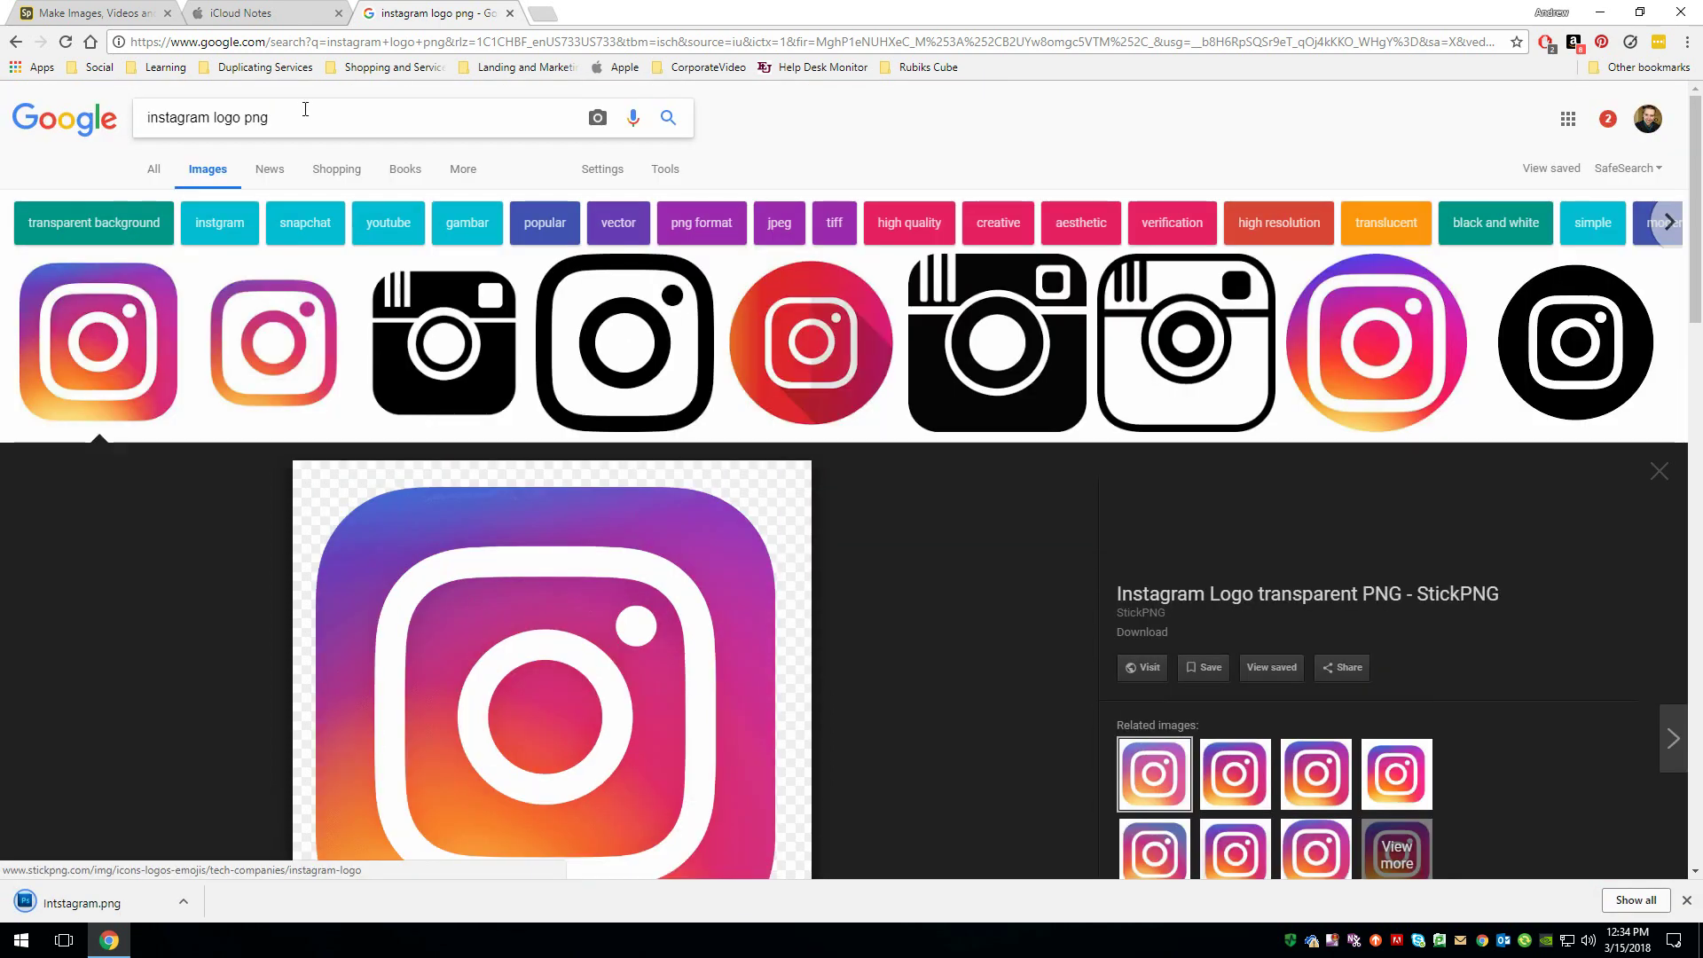
triple_click(209, 118)
text(face)
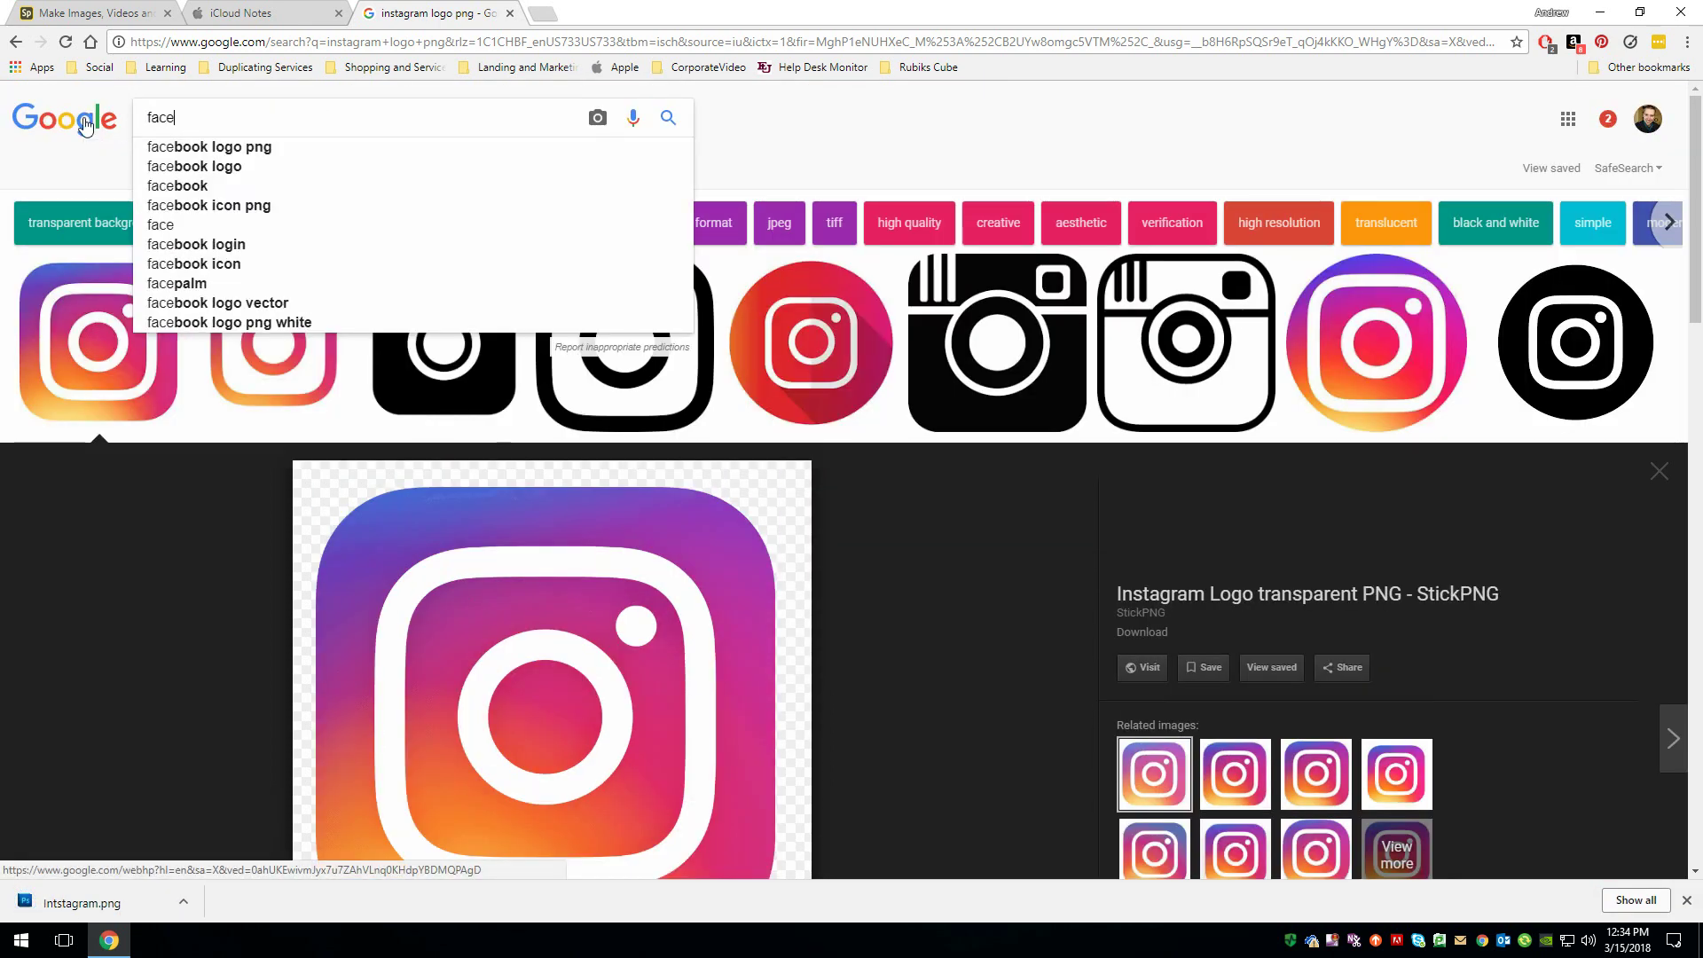
text(book lo)
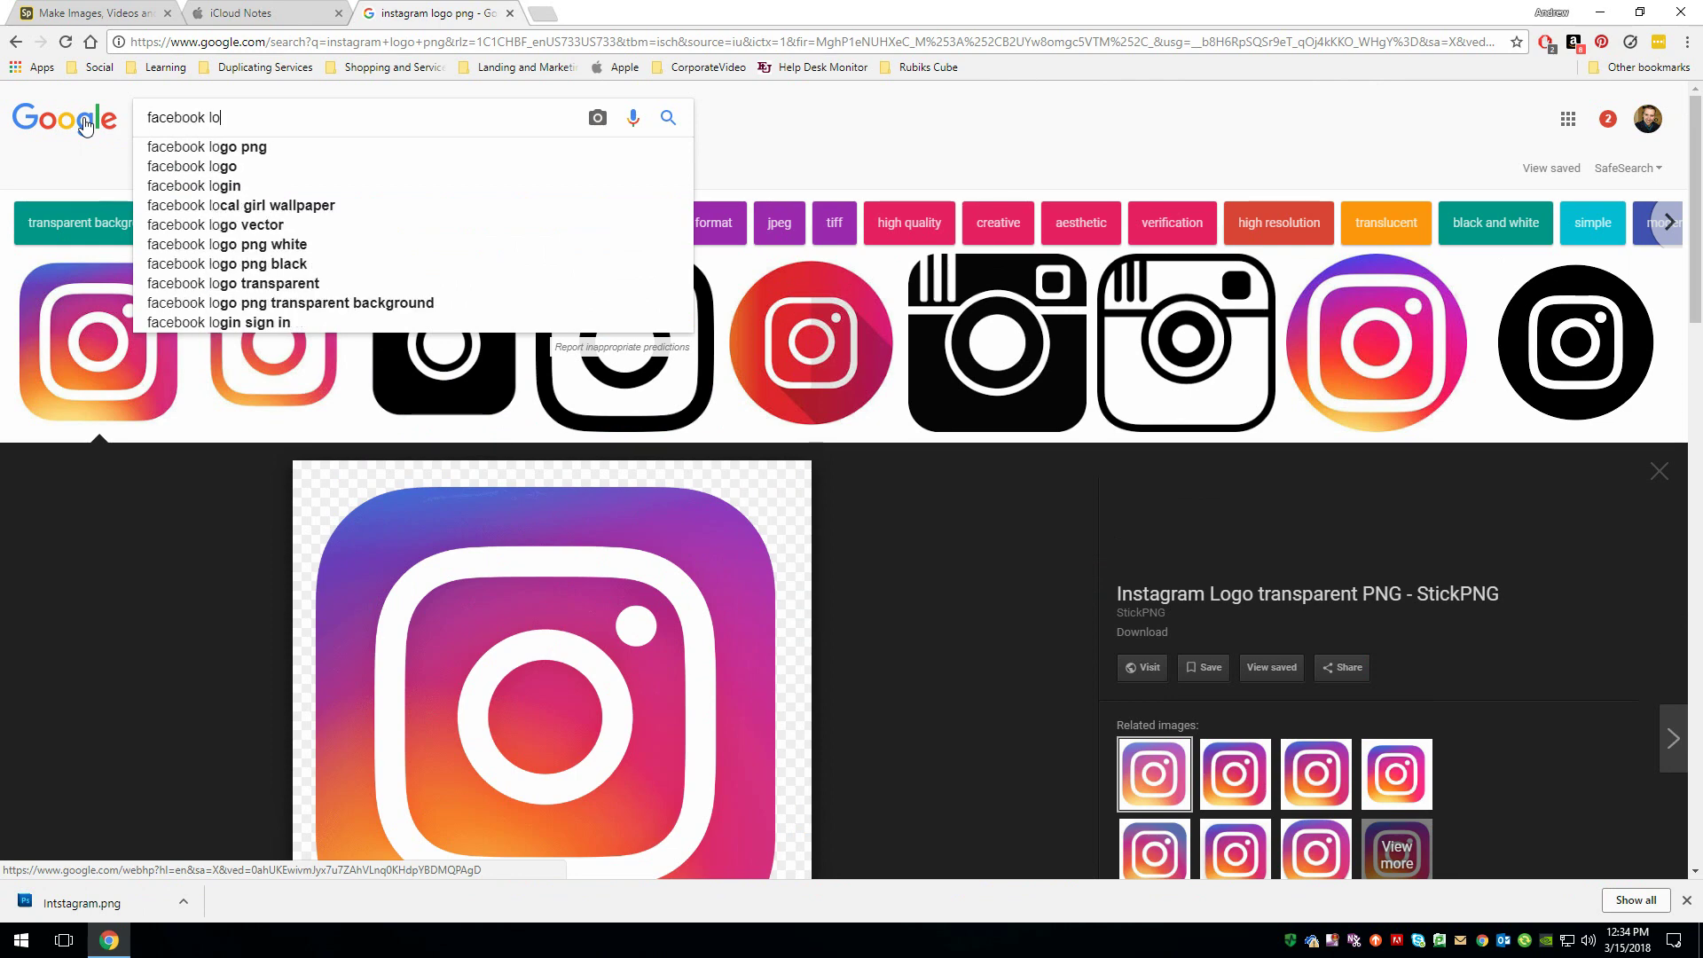
text(go png)
key(Return)
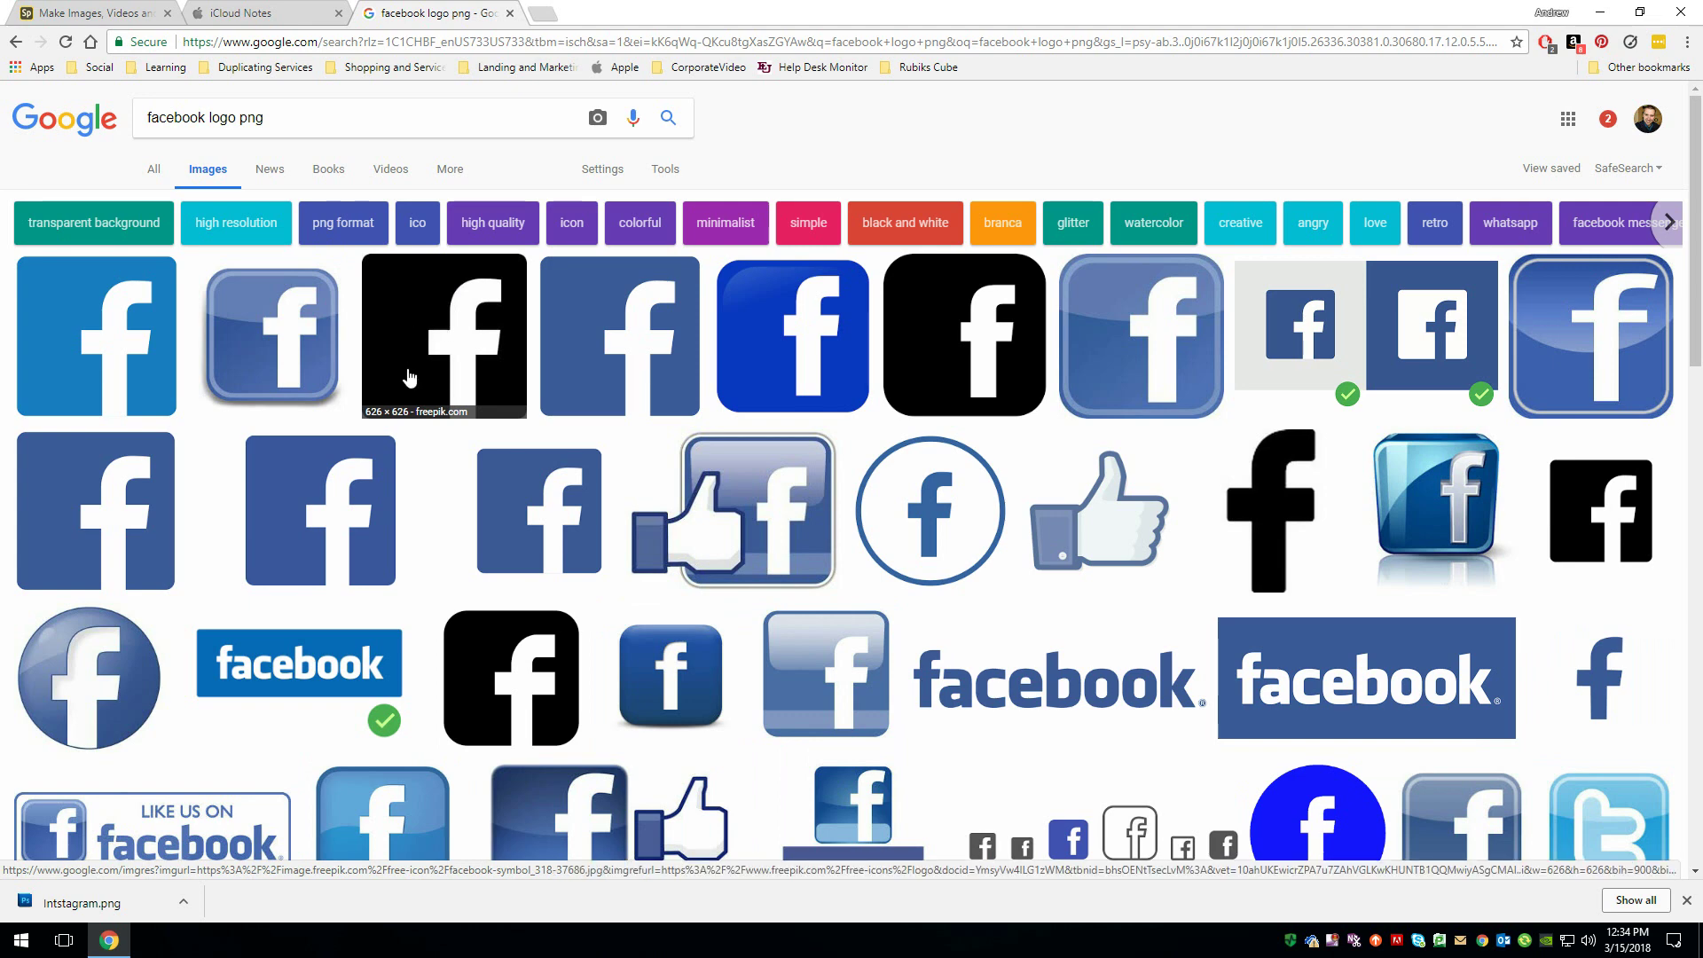
Save the Wikimedia Commons blue square Facebook logo to the WuFoo folder as "Facebook.png"
click(124, 503)
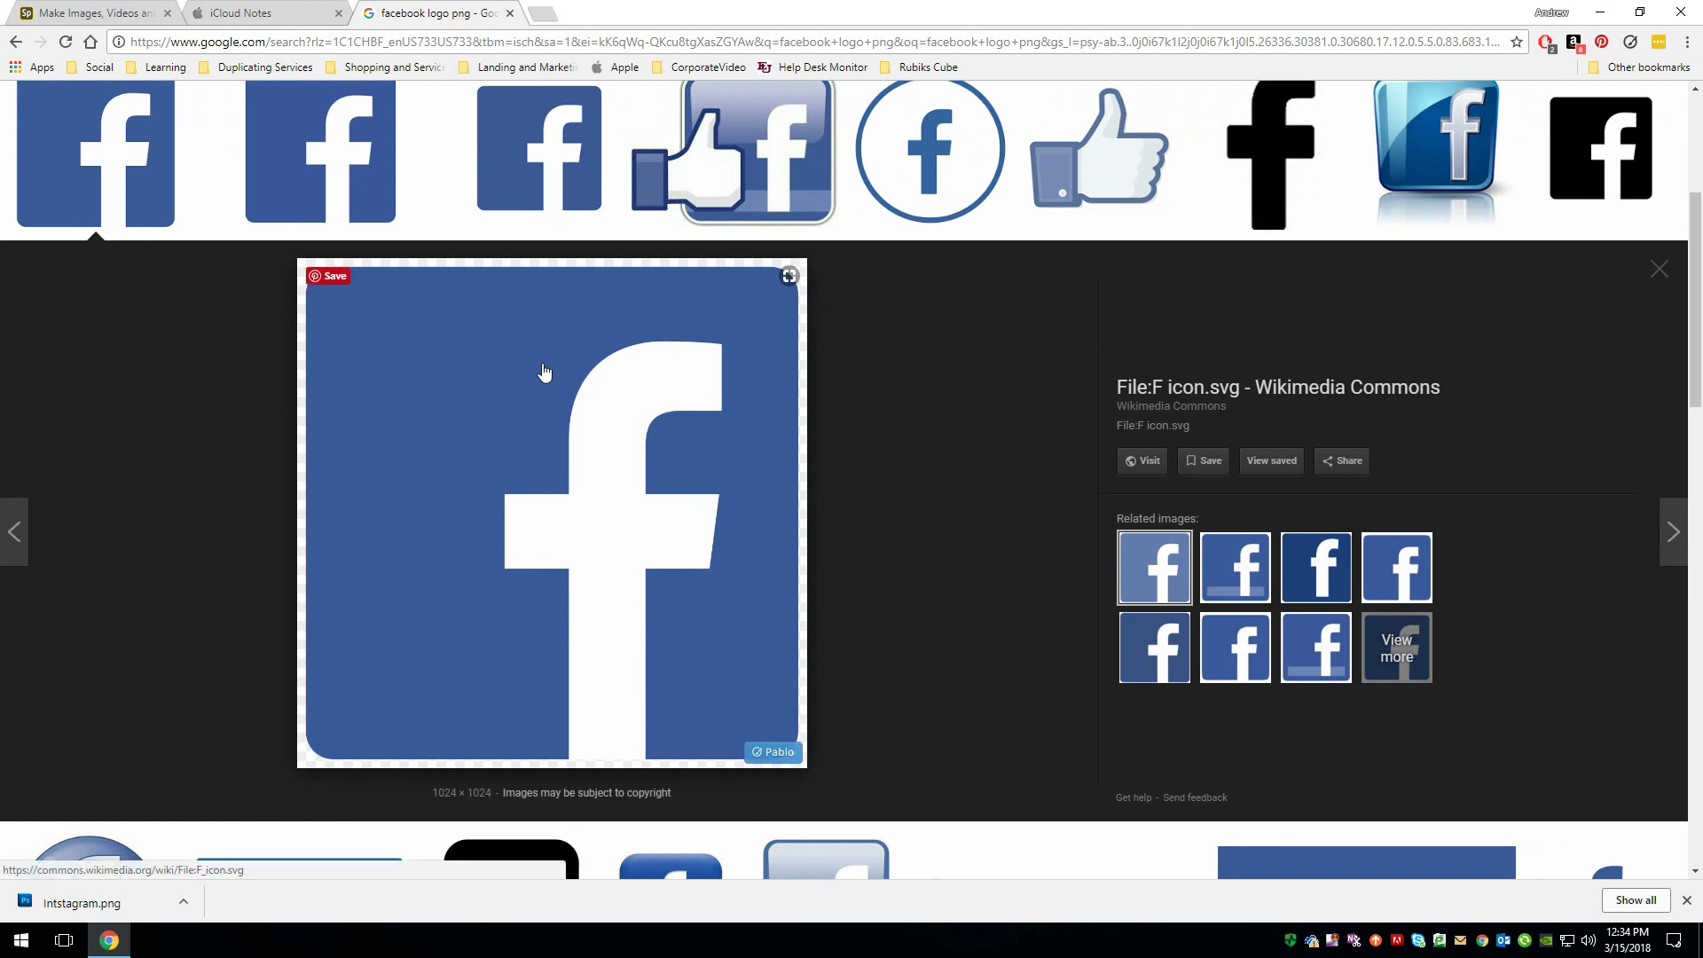
right_click(572, 442)
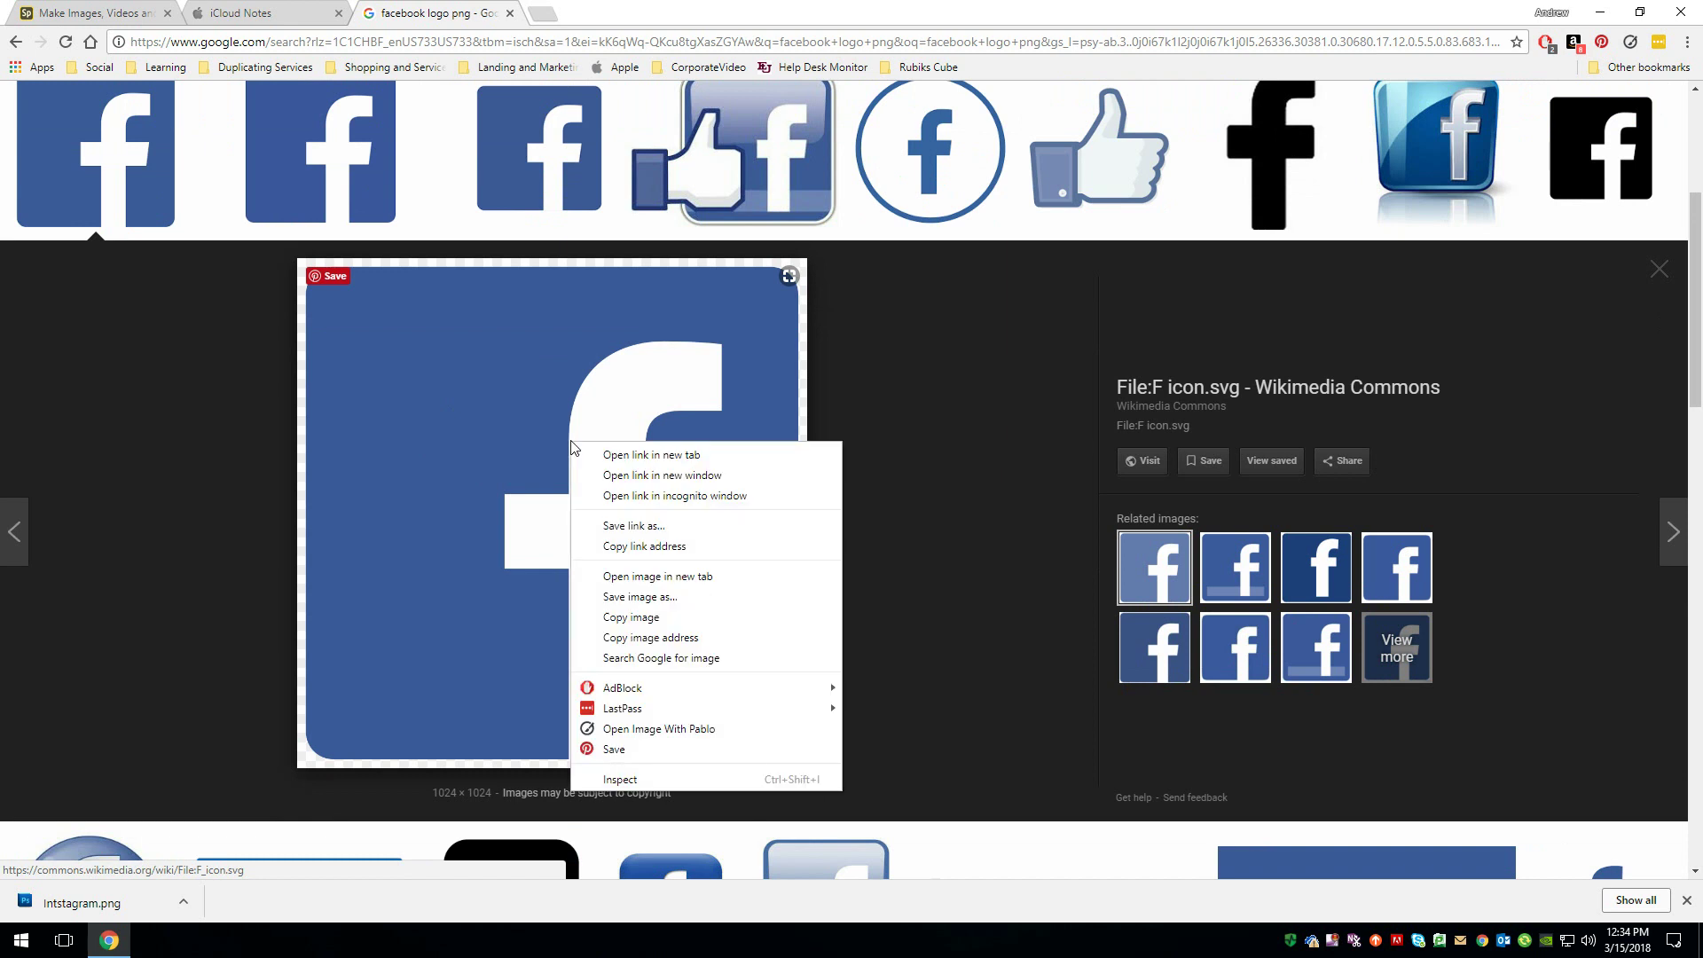
click(685, 600)
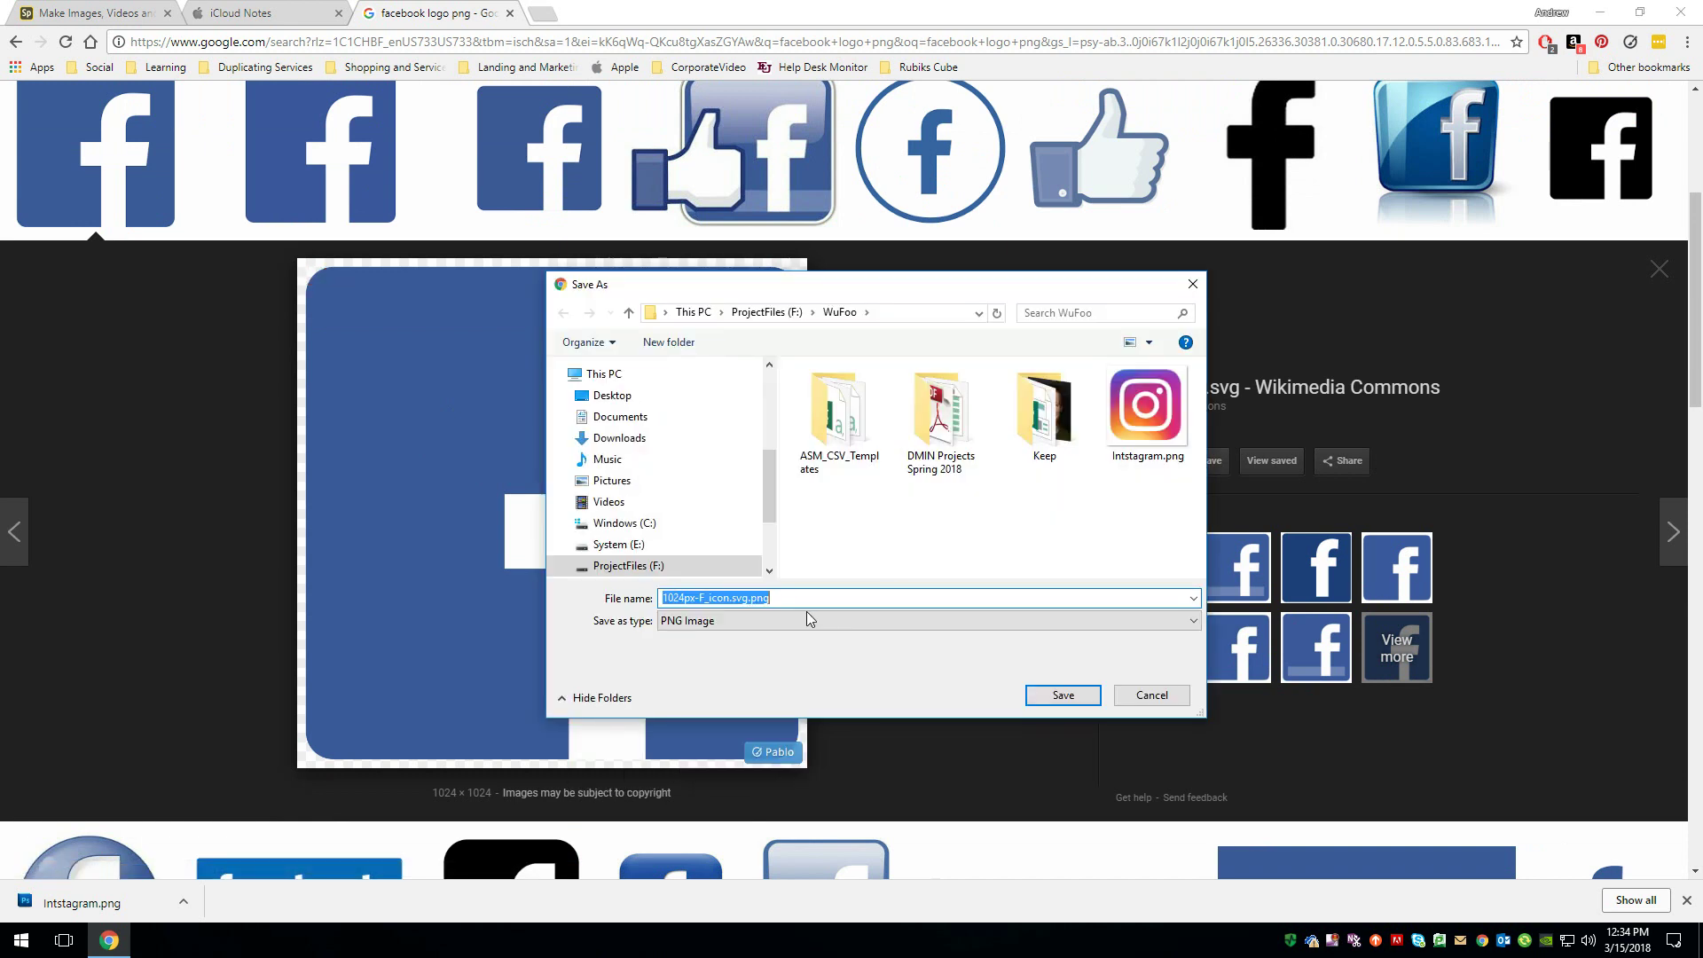
click(749, 598)
drag(747, 598, 686, 597)
text(Facebook)
click(1083, 695)
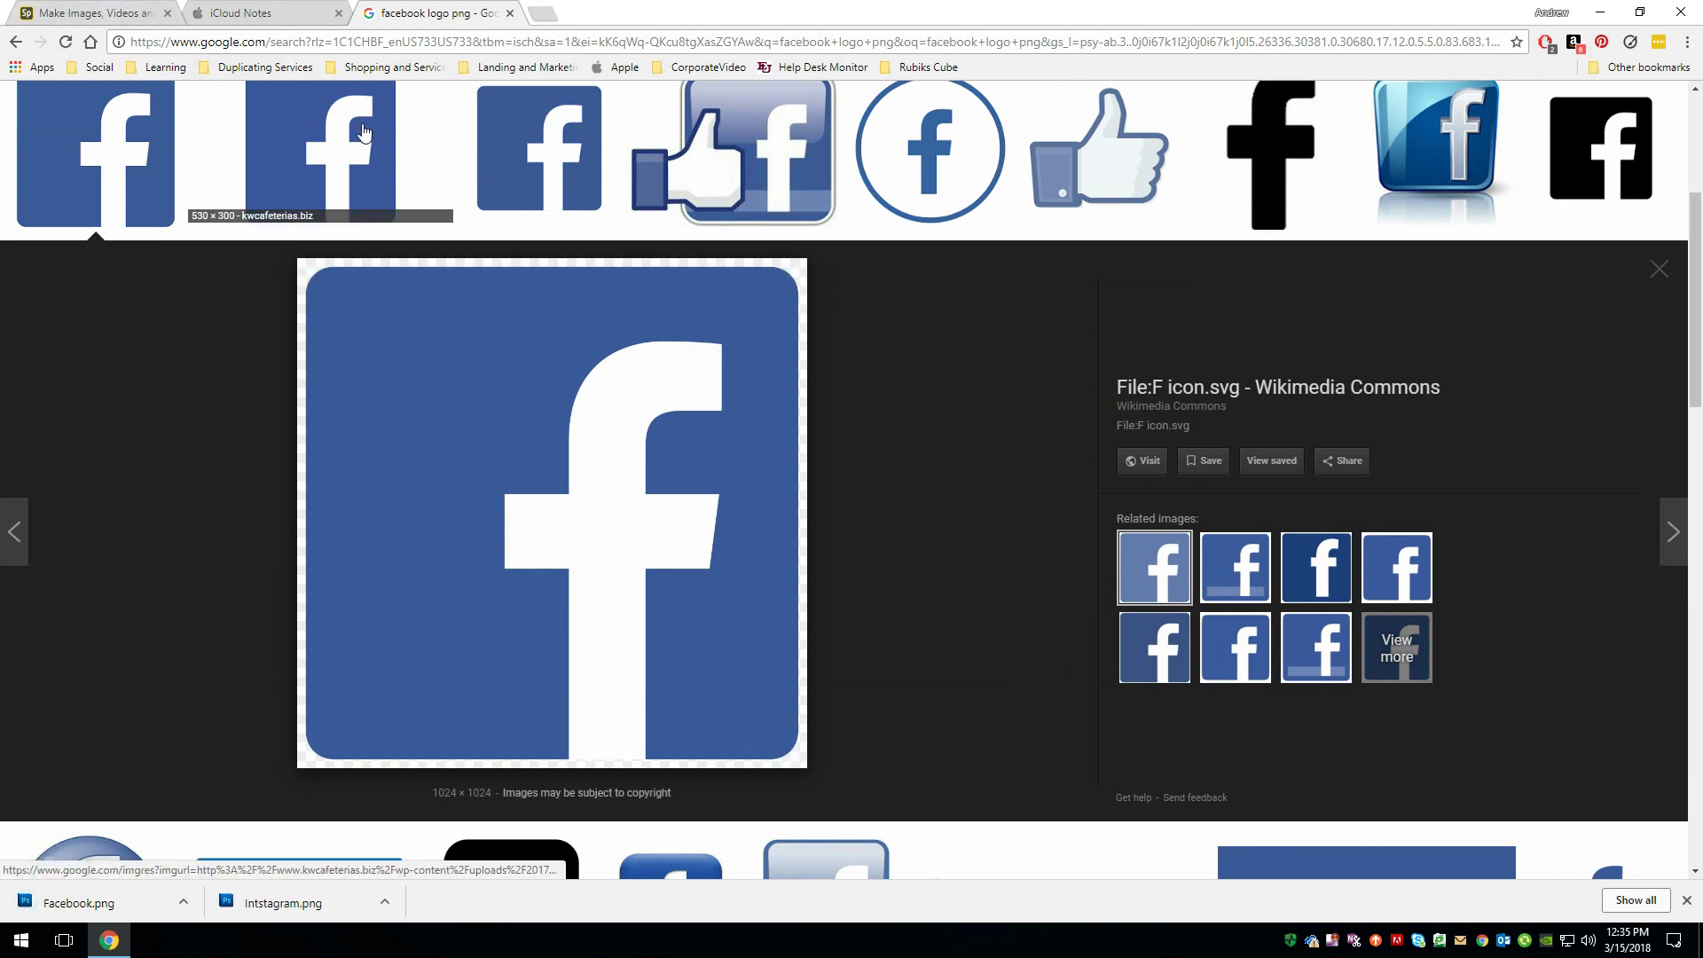
Search Google Images for "LinkedIn logo png", correcting the missing space in the query
scroll(364, 133, up, 4)
key(ctrl+l)
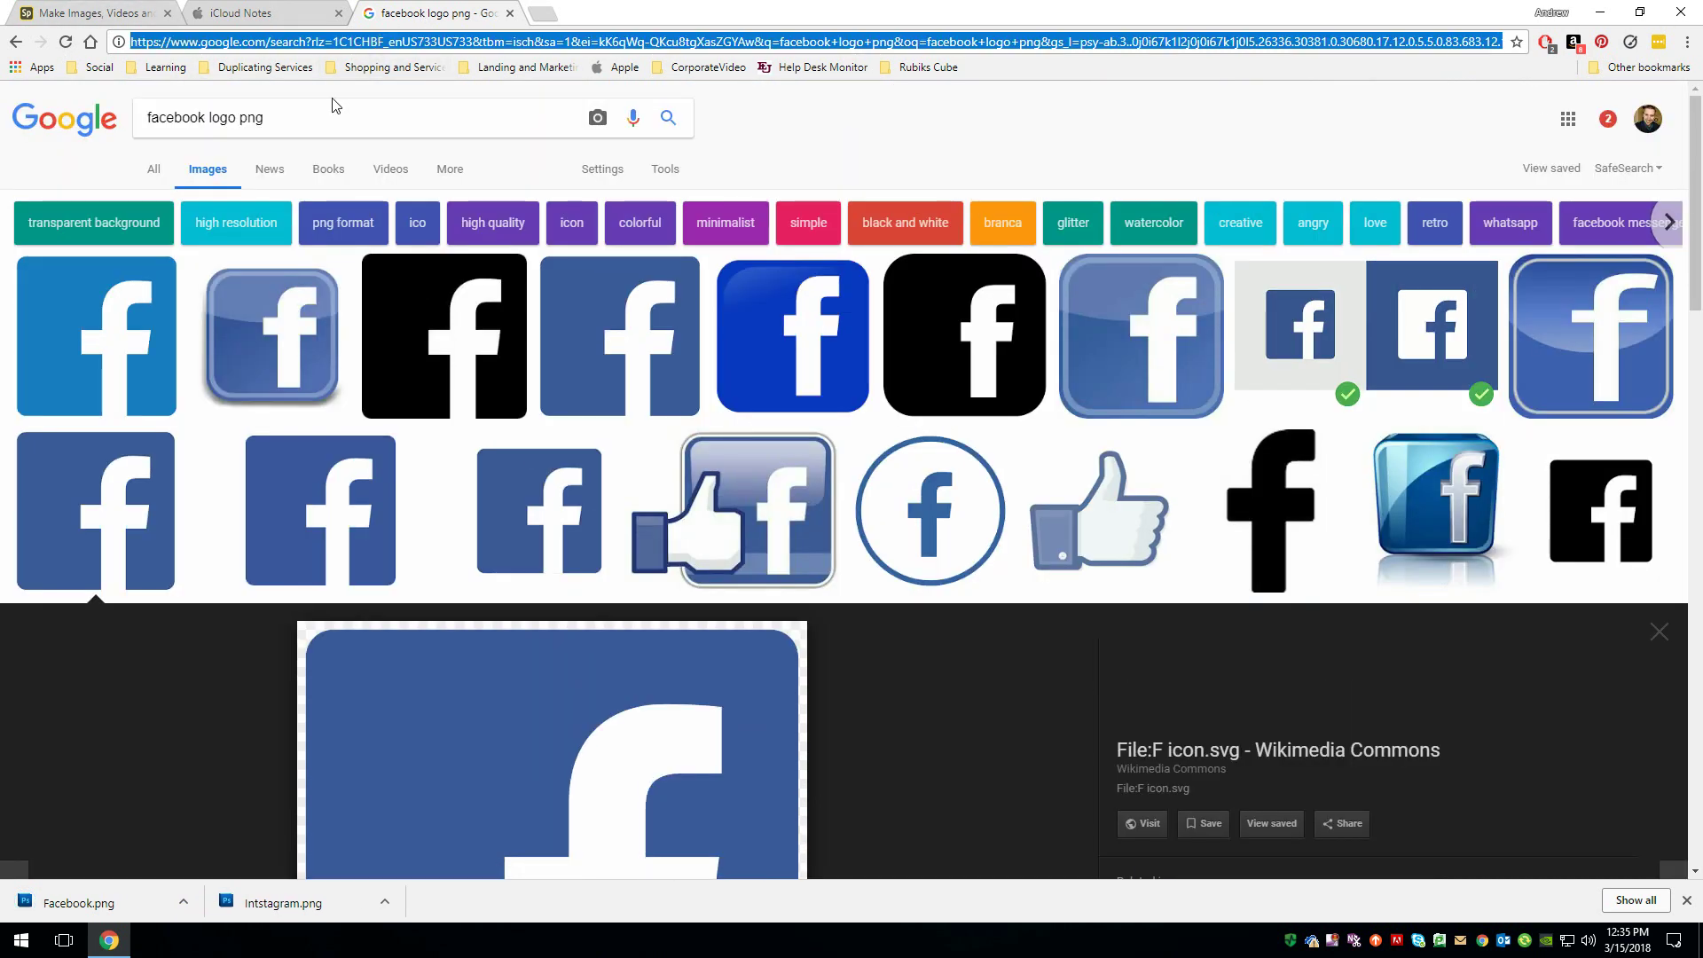
click(336, 104)
double_click(184, 117)
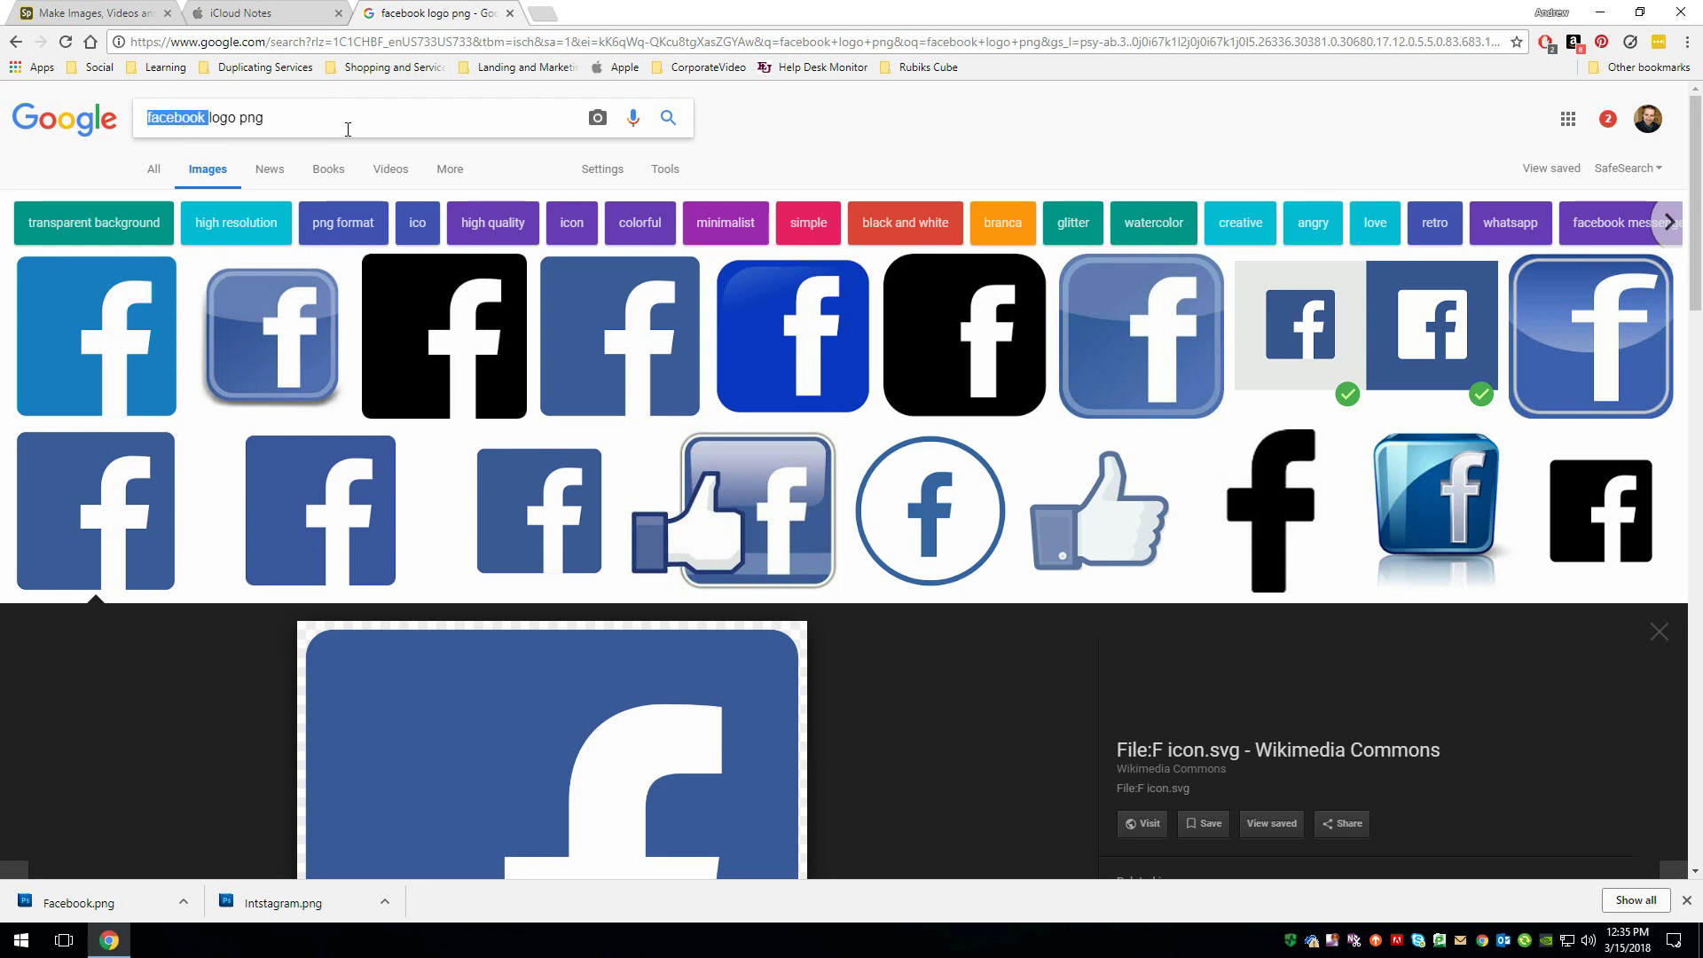
text(Link)
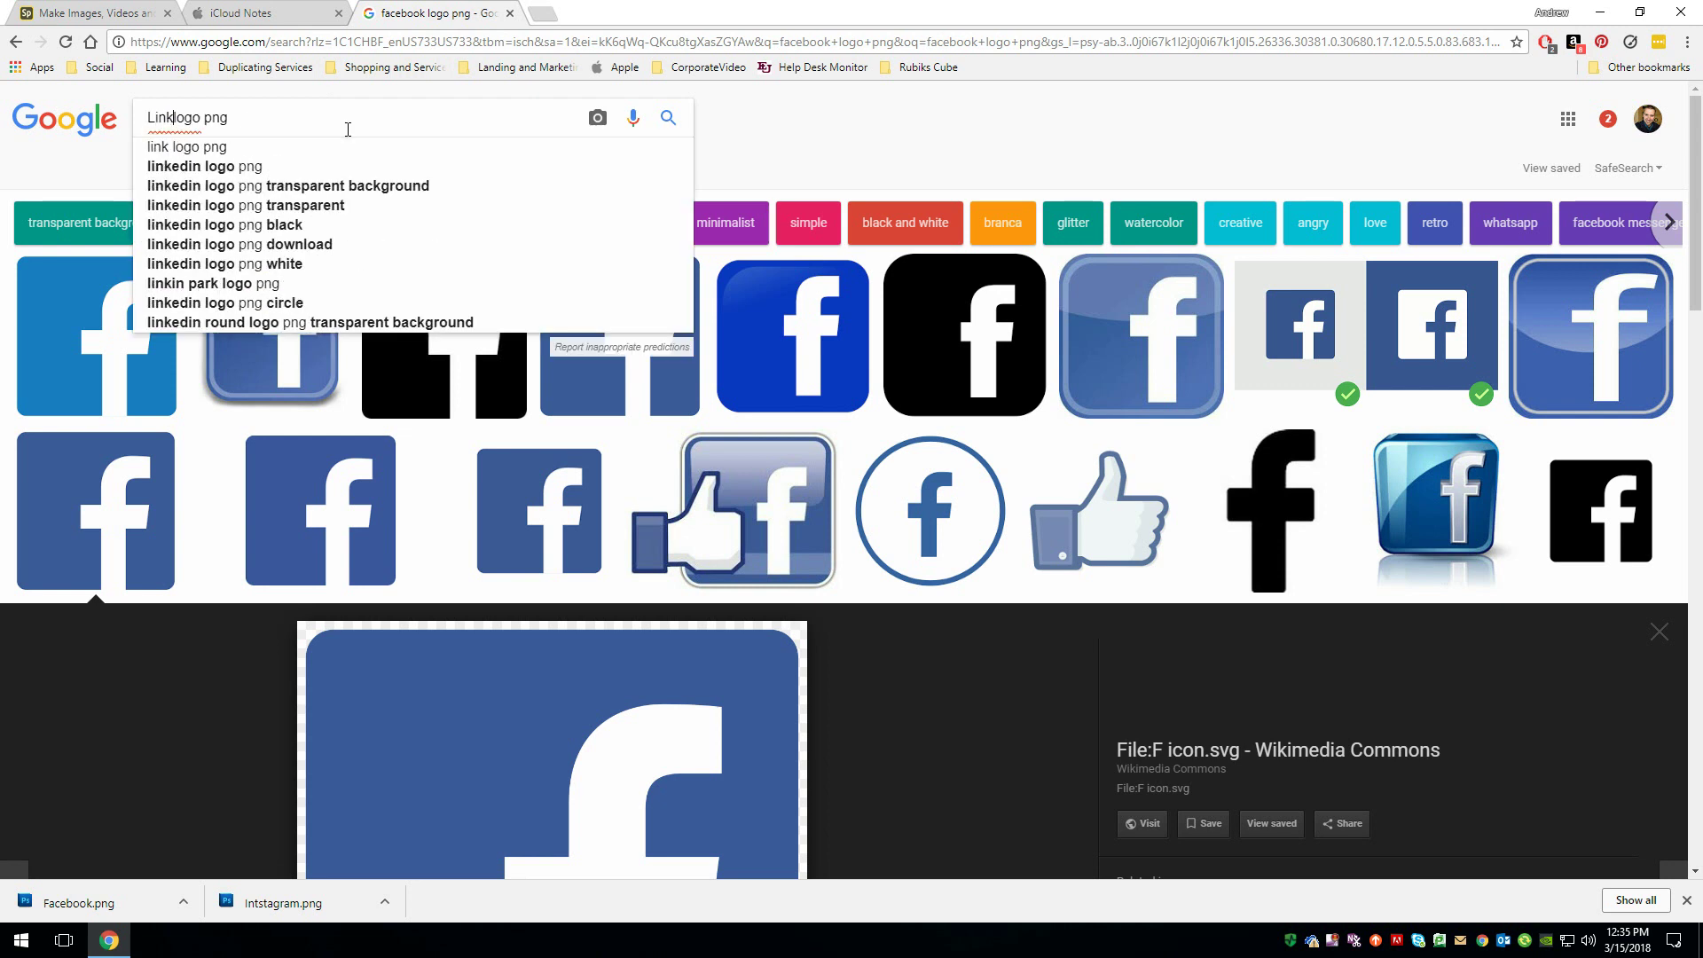
text(edIn)
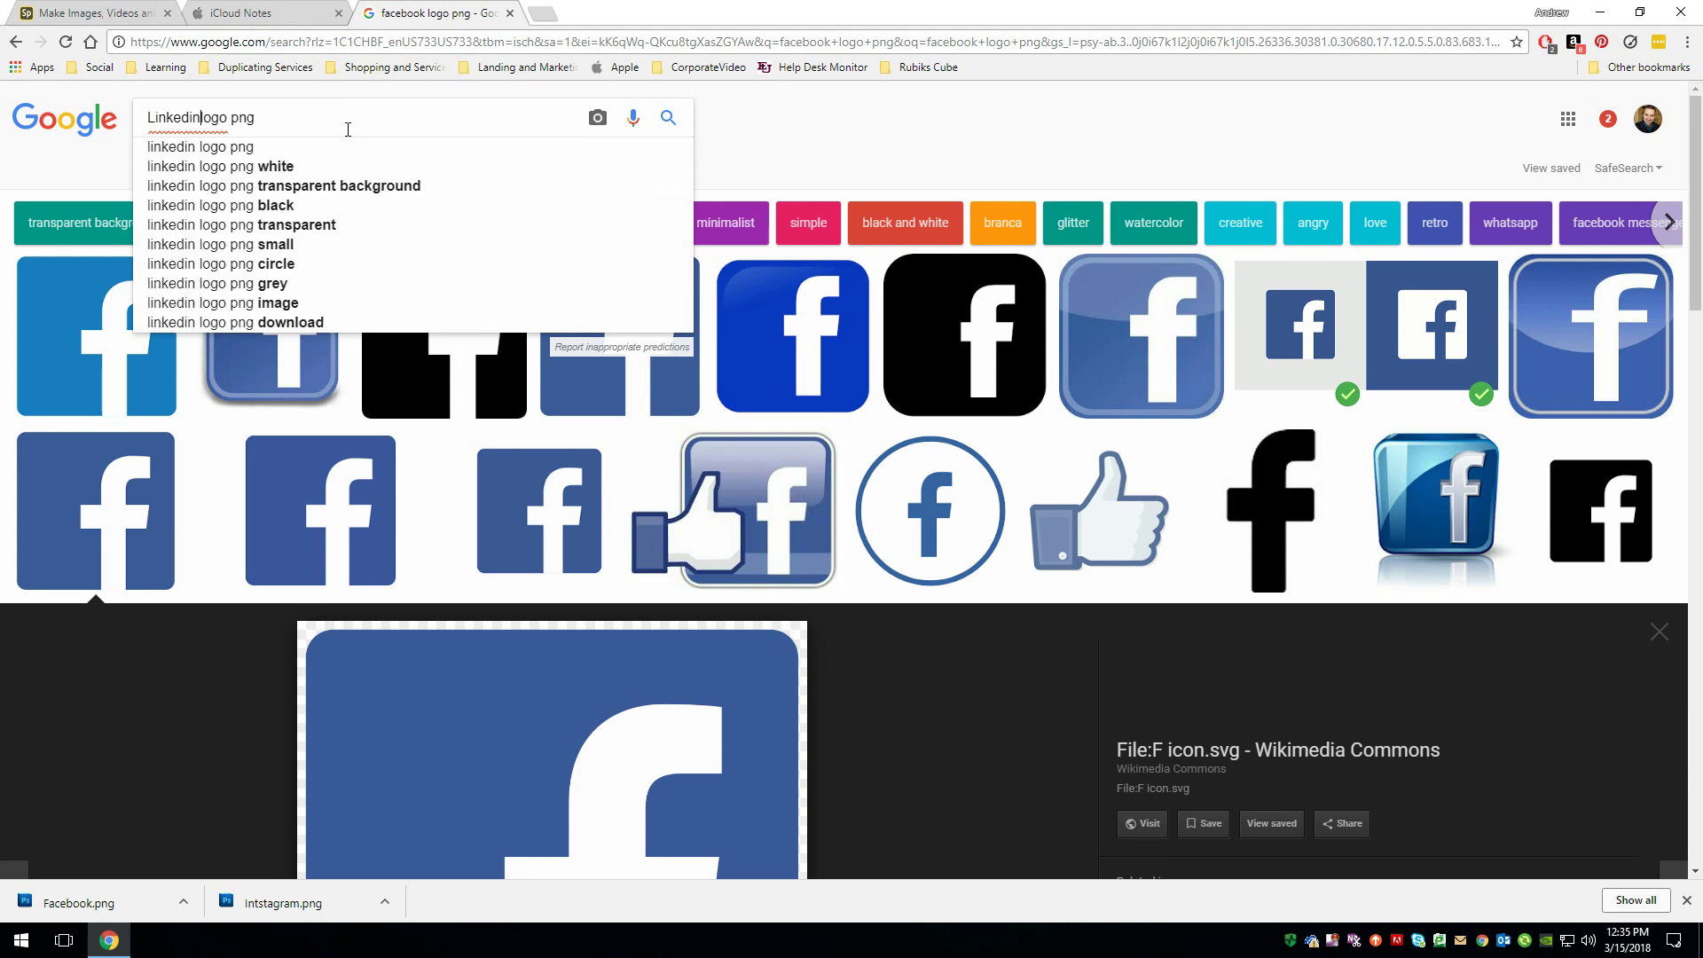
key(Return)
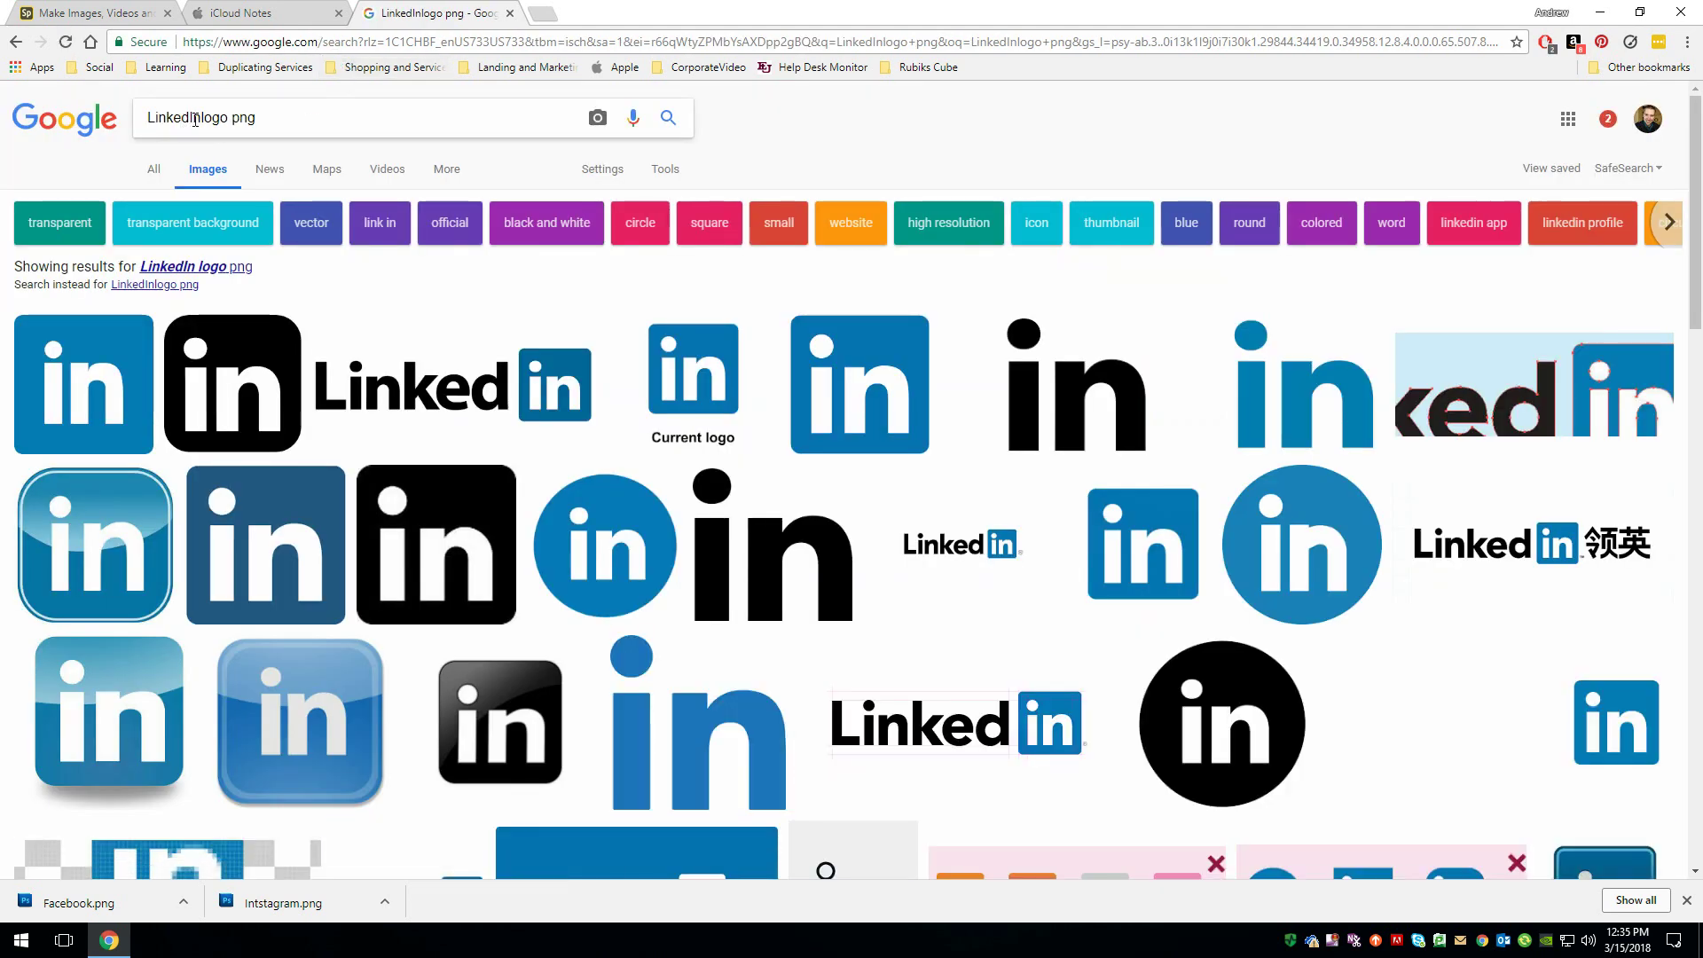
click(195, 119)
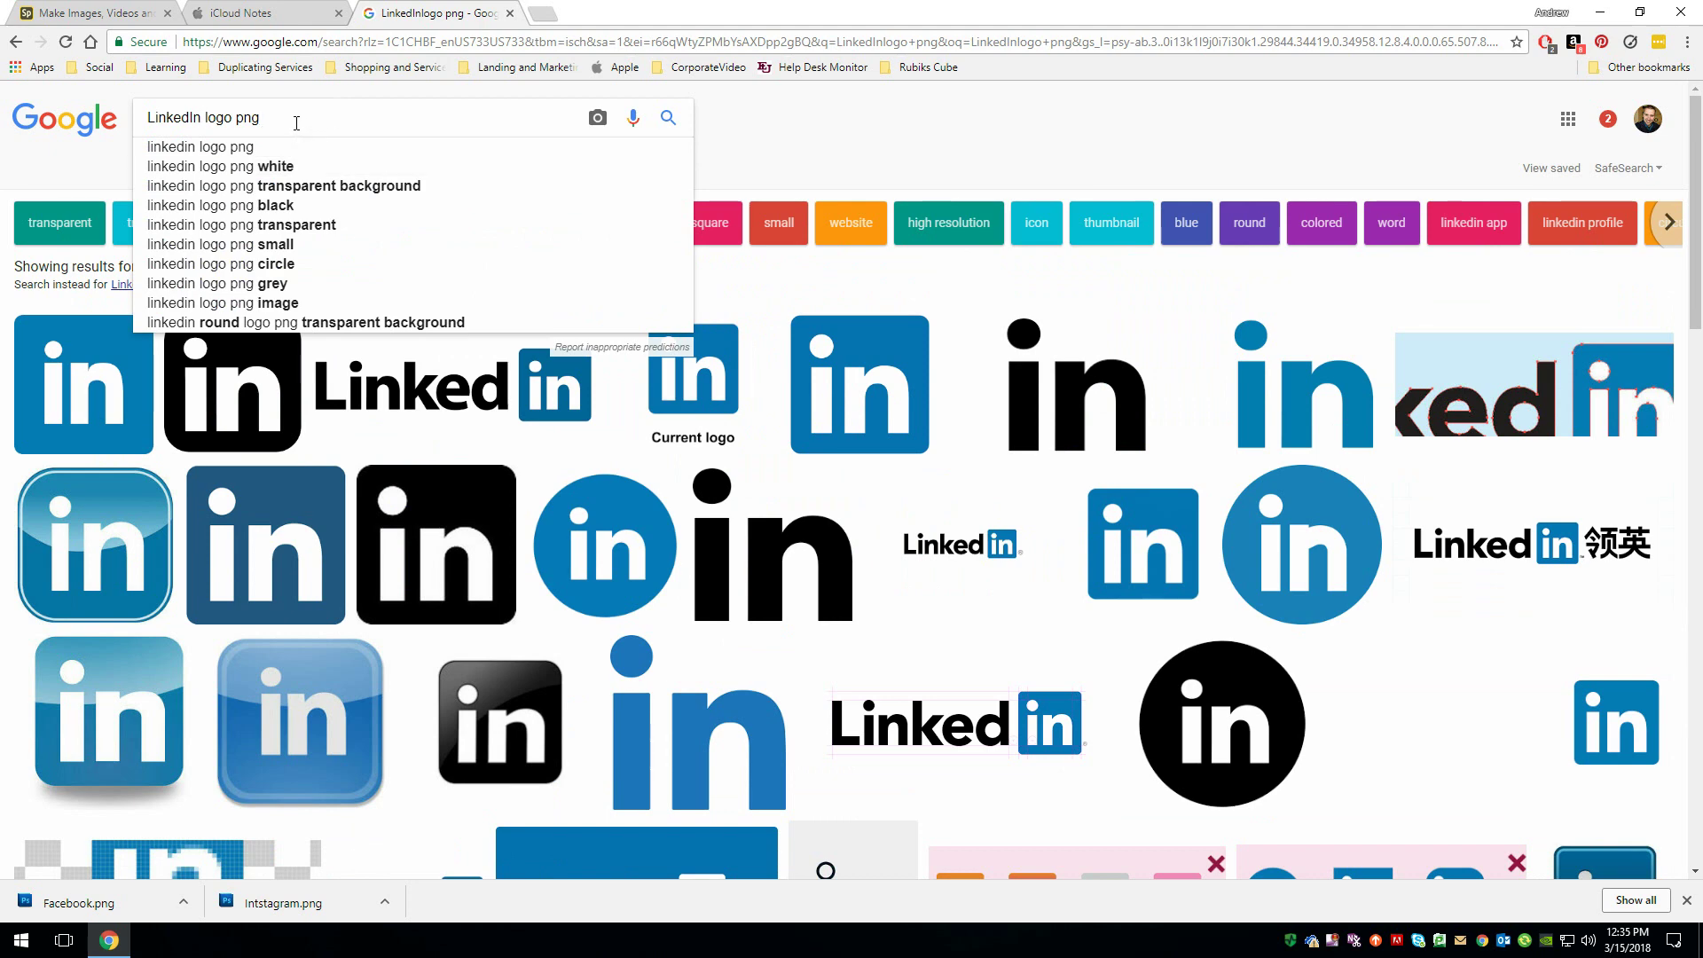
key(Return)
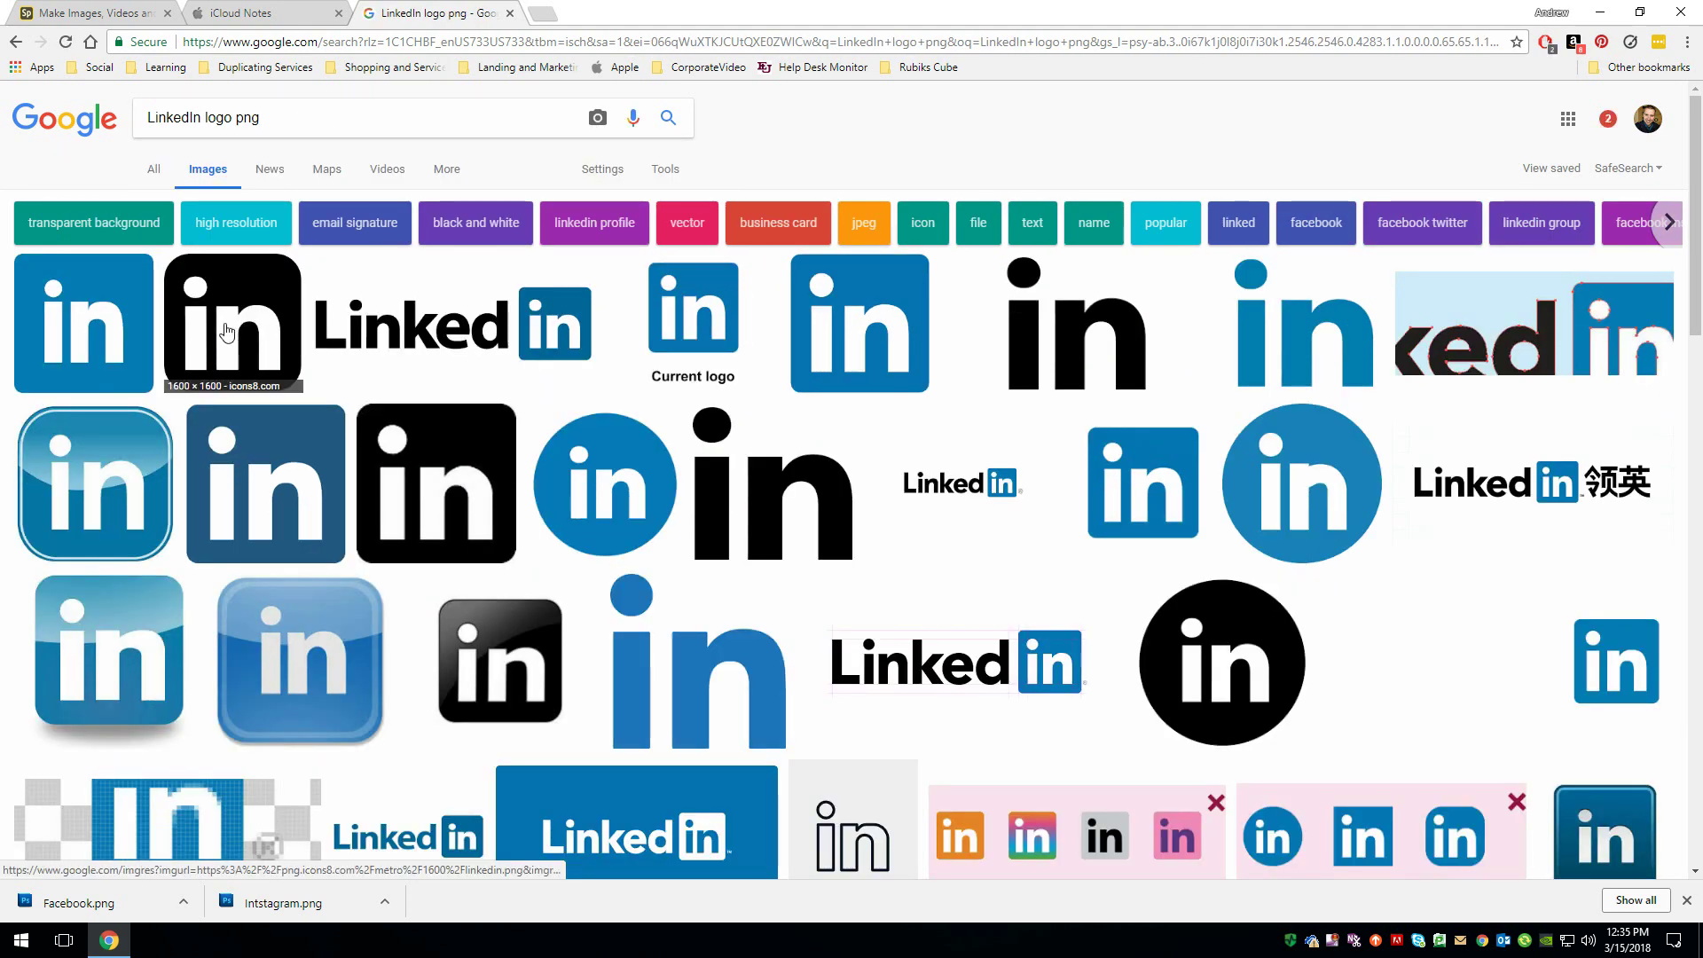
Save the Iconfinder blue square LinkedIn logo to the WuFoo folder as "LinkedIn.png"
click(98, 344)
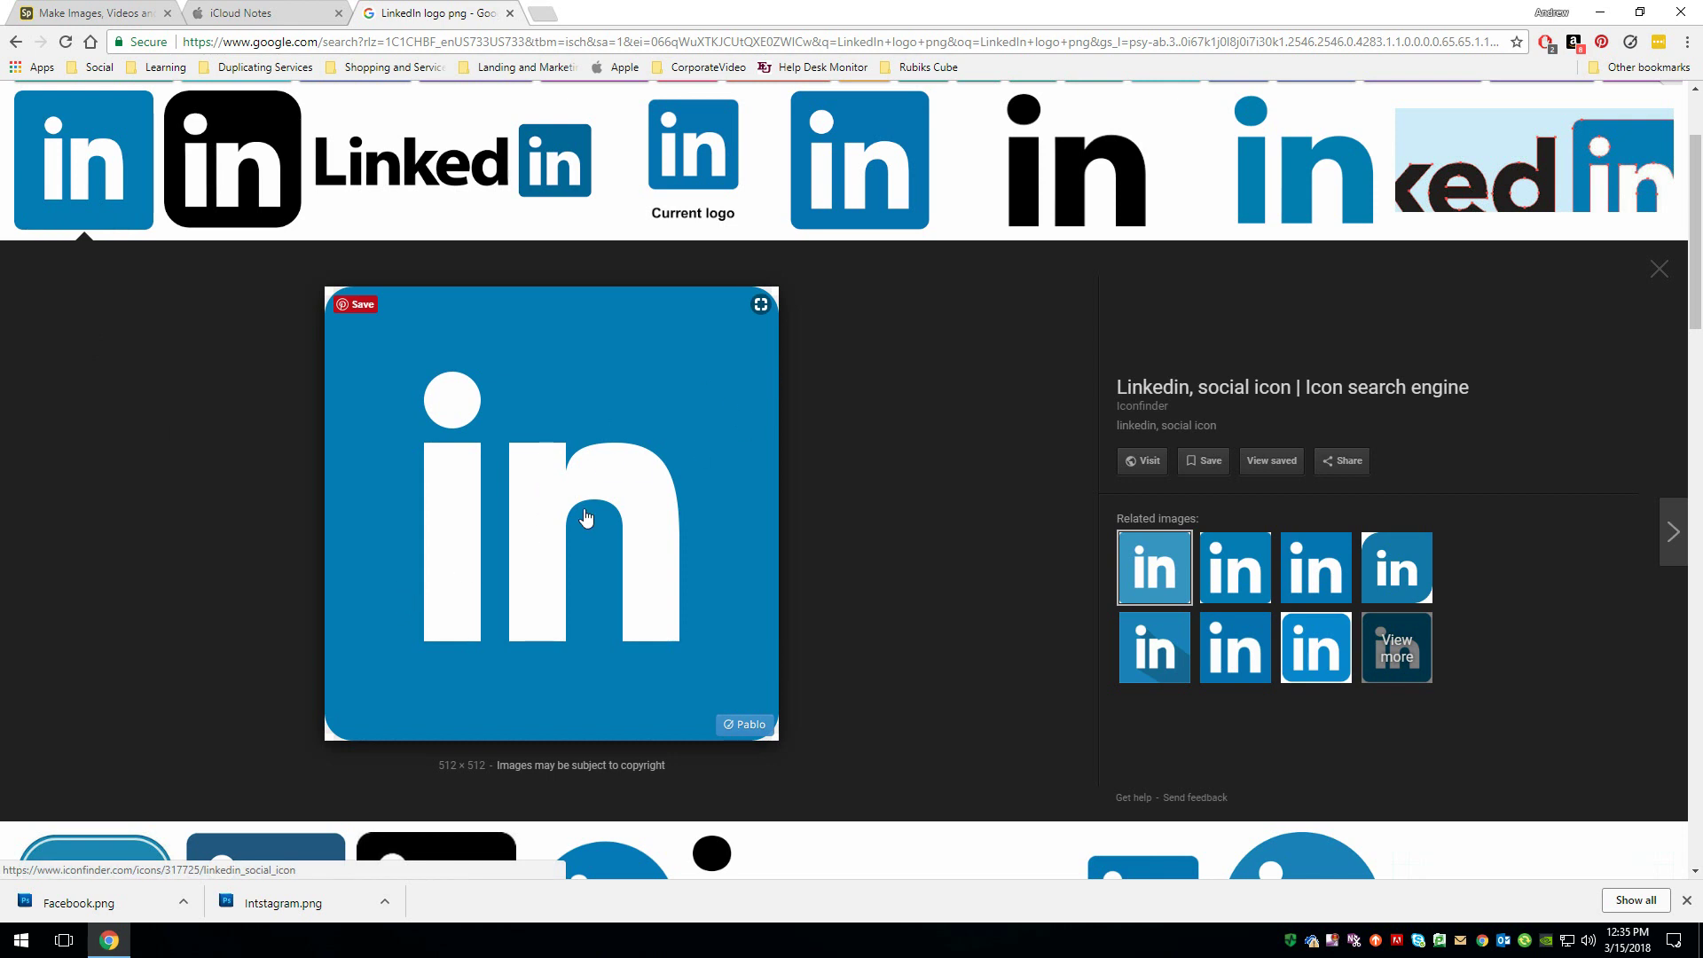
right_click(583, 477)
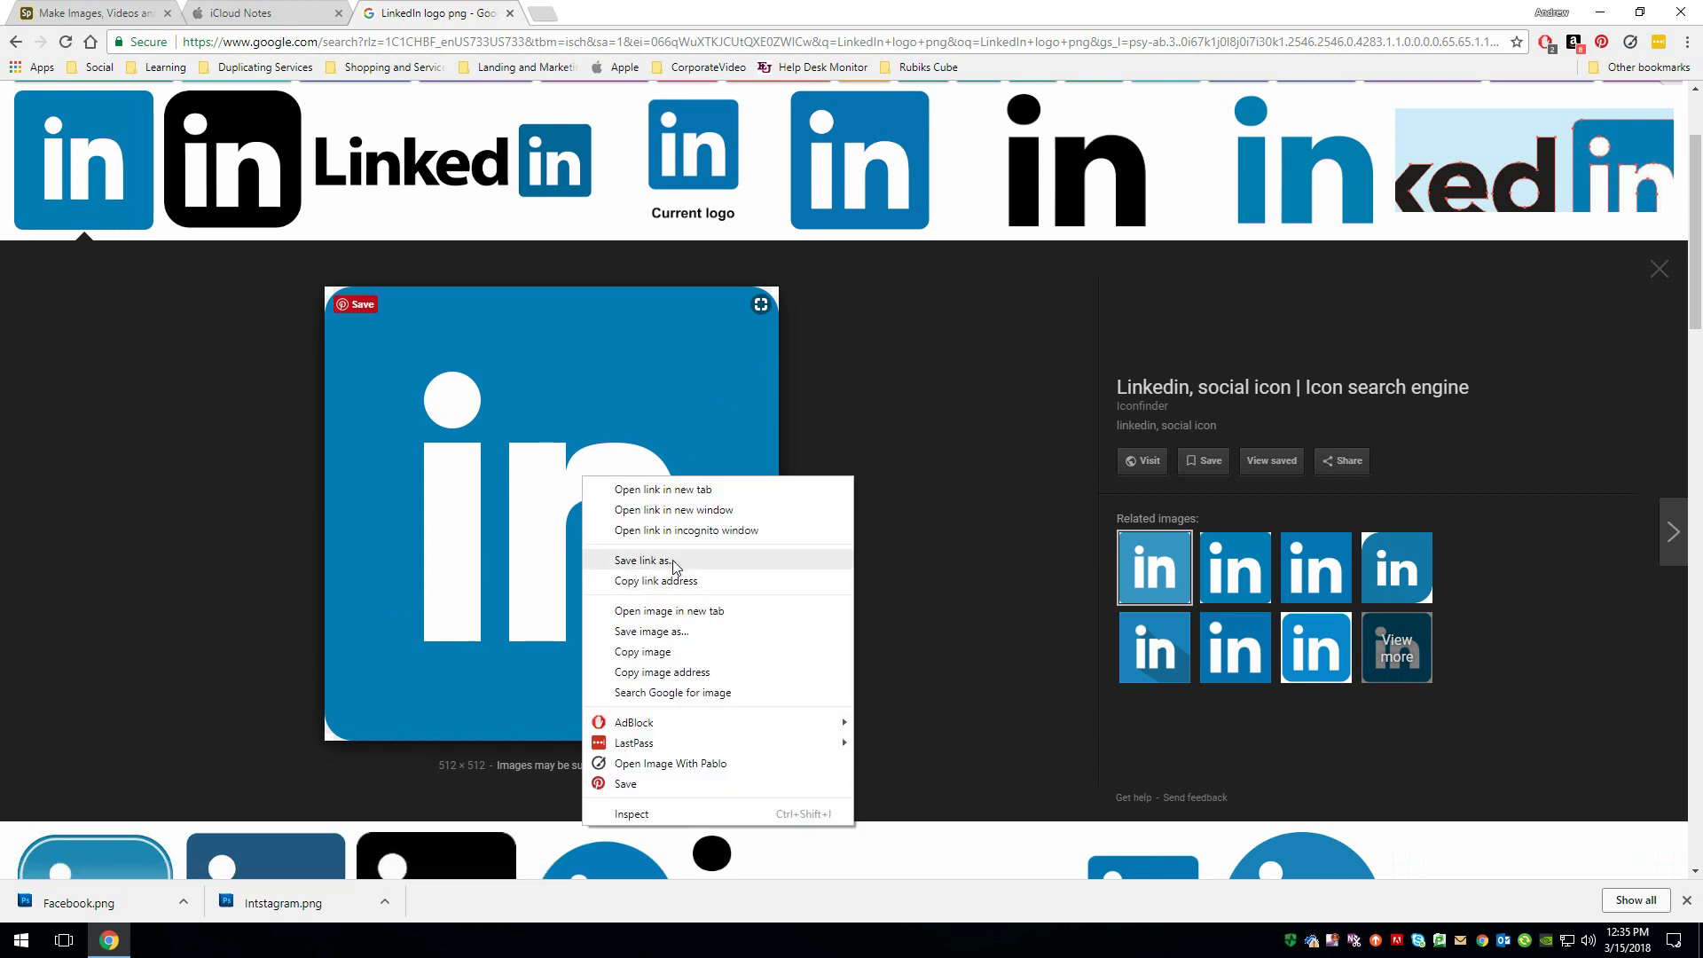
click(701, 632)
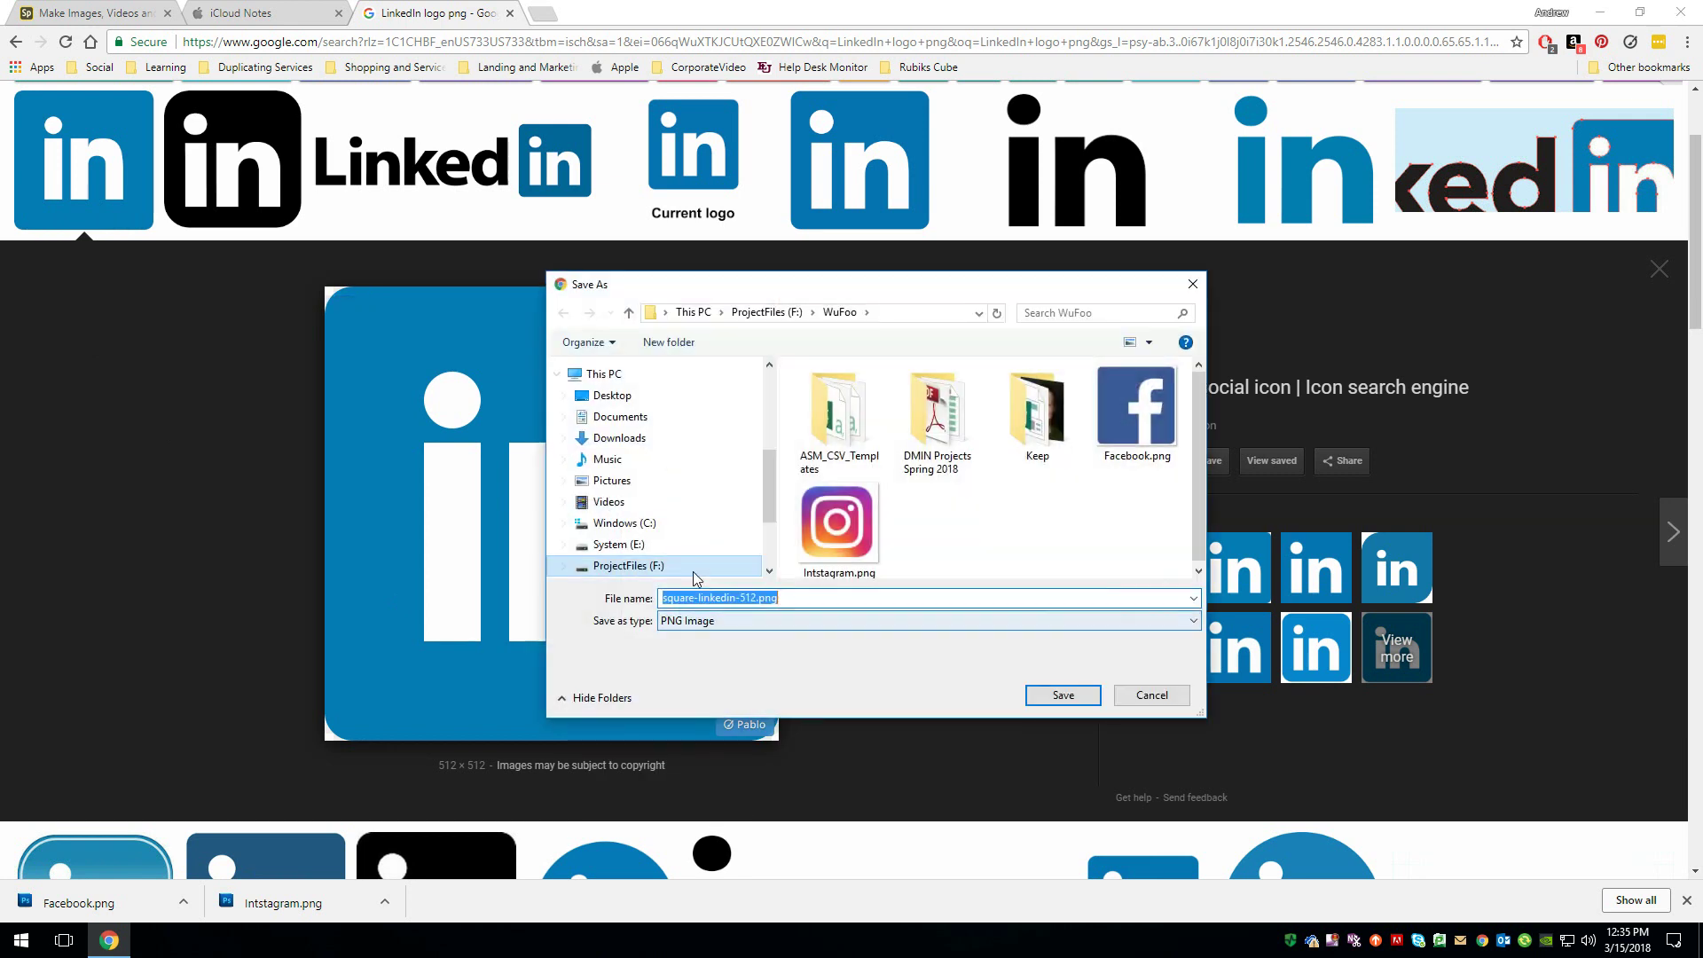
click(749, 597)
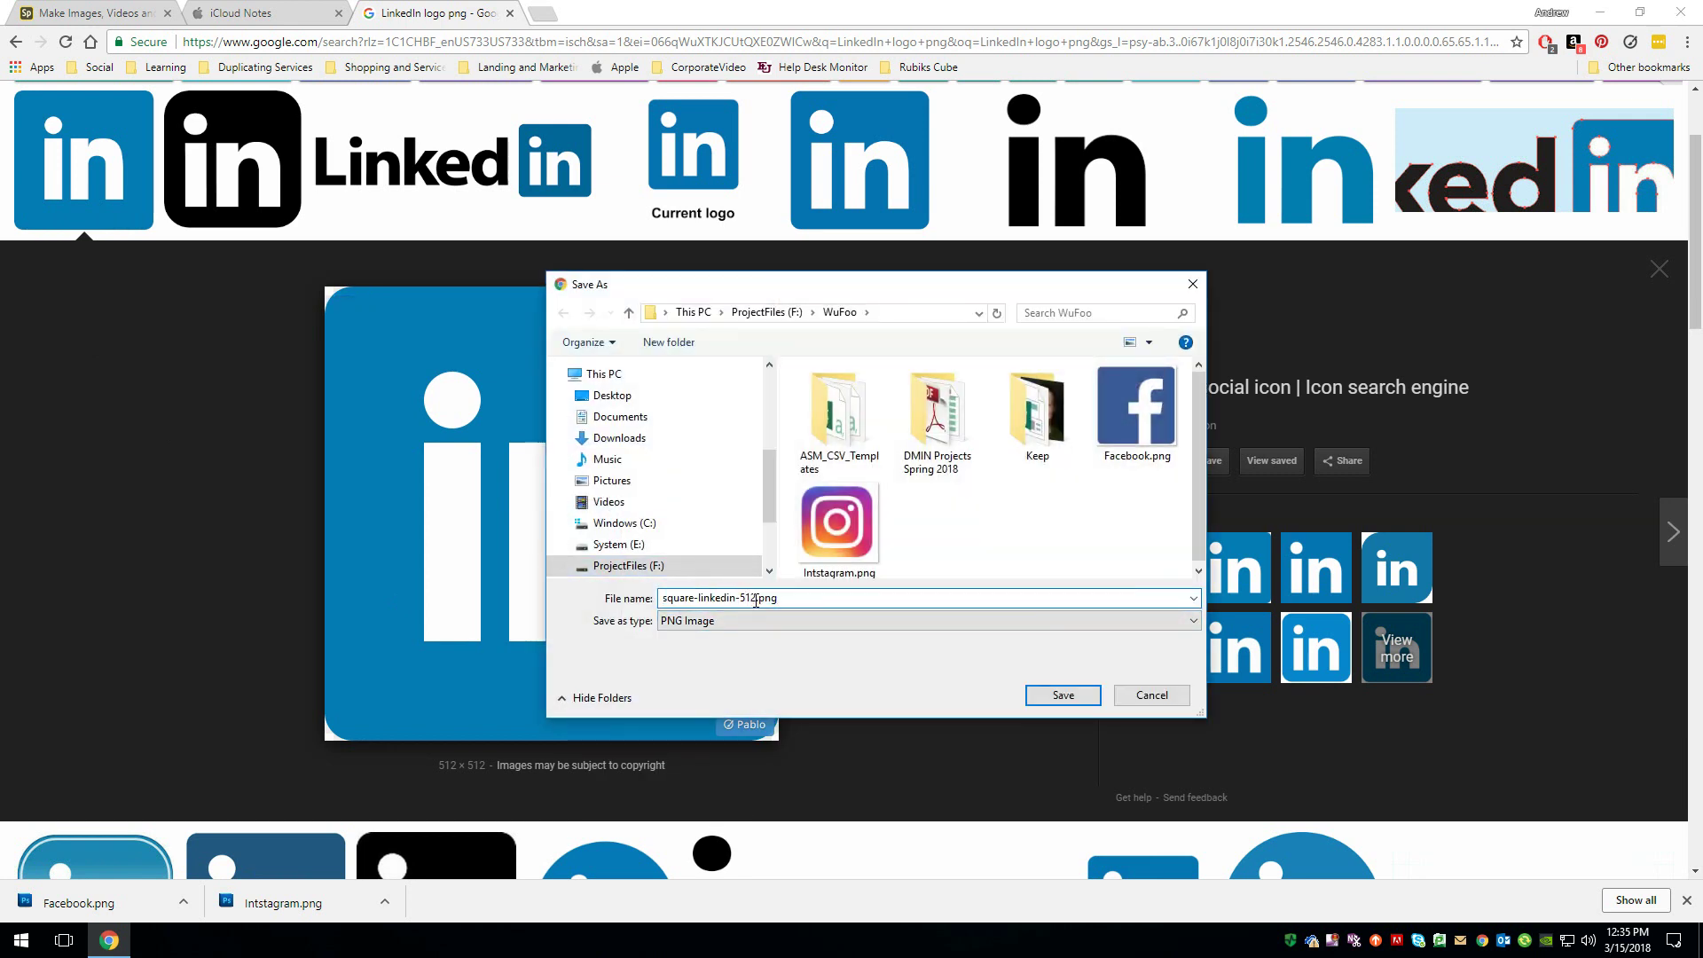
drag(756, 599, 620, 600)
text(LinkedIn)
click(1063, 701)
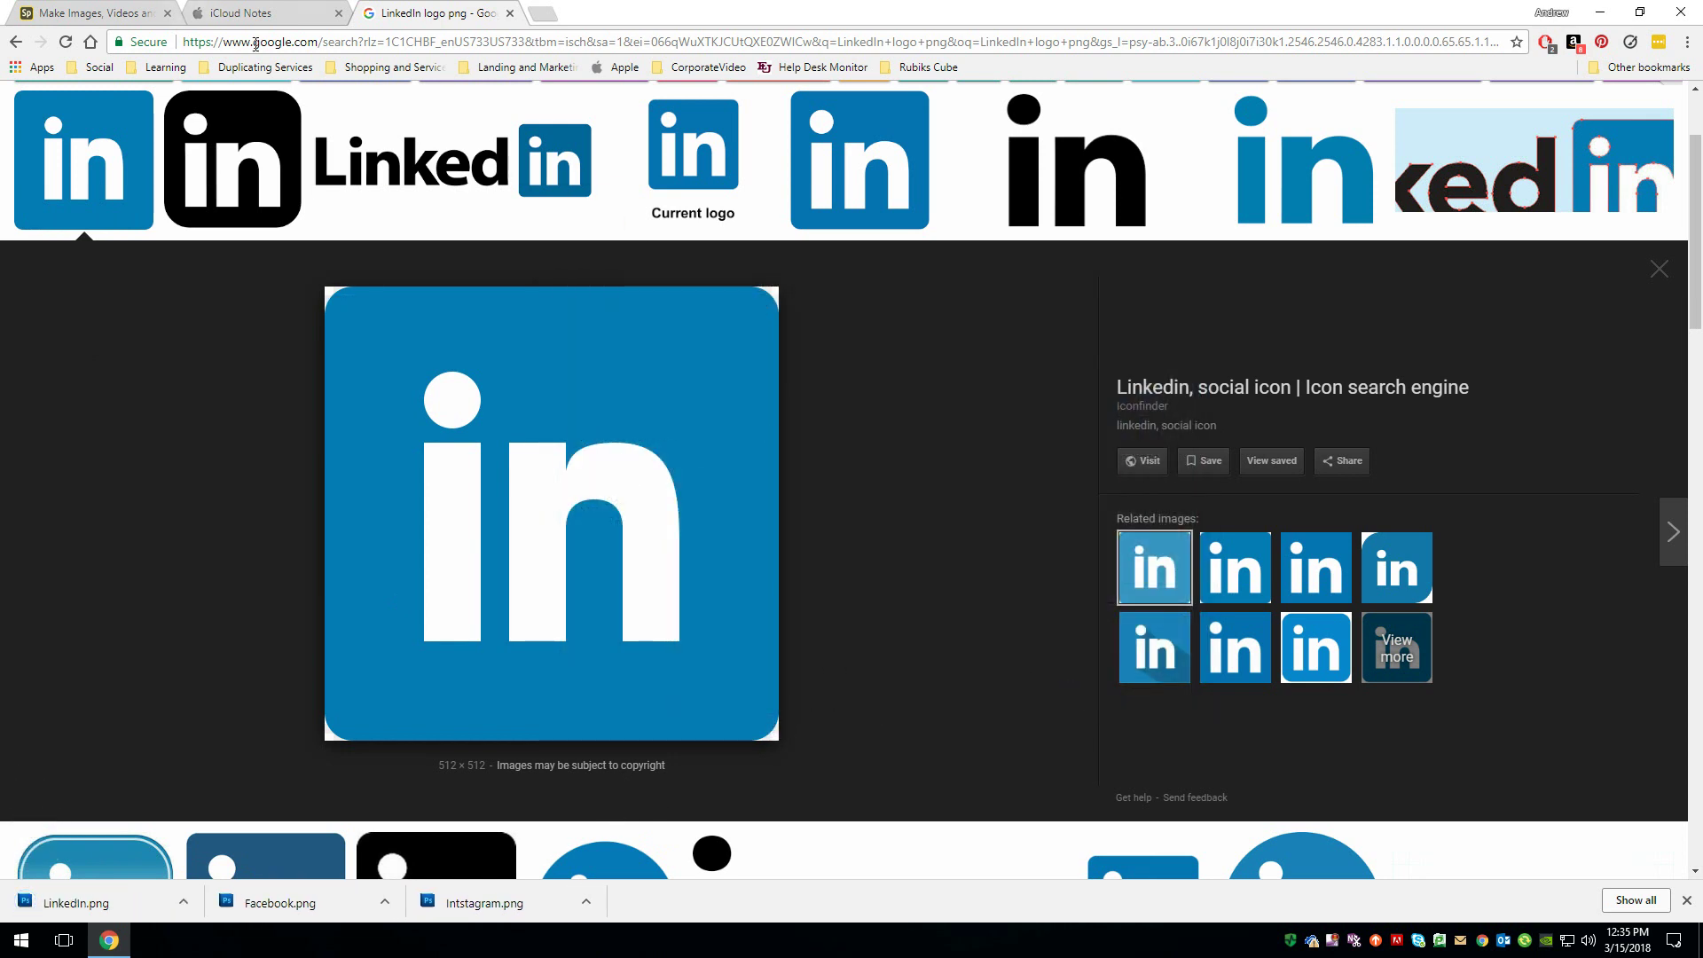
Search Google Images for "Twitter logo png"
scroll(173, 173, up, 3)
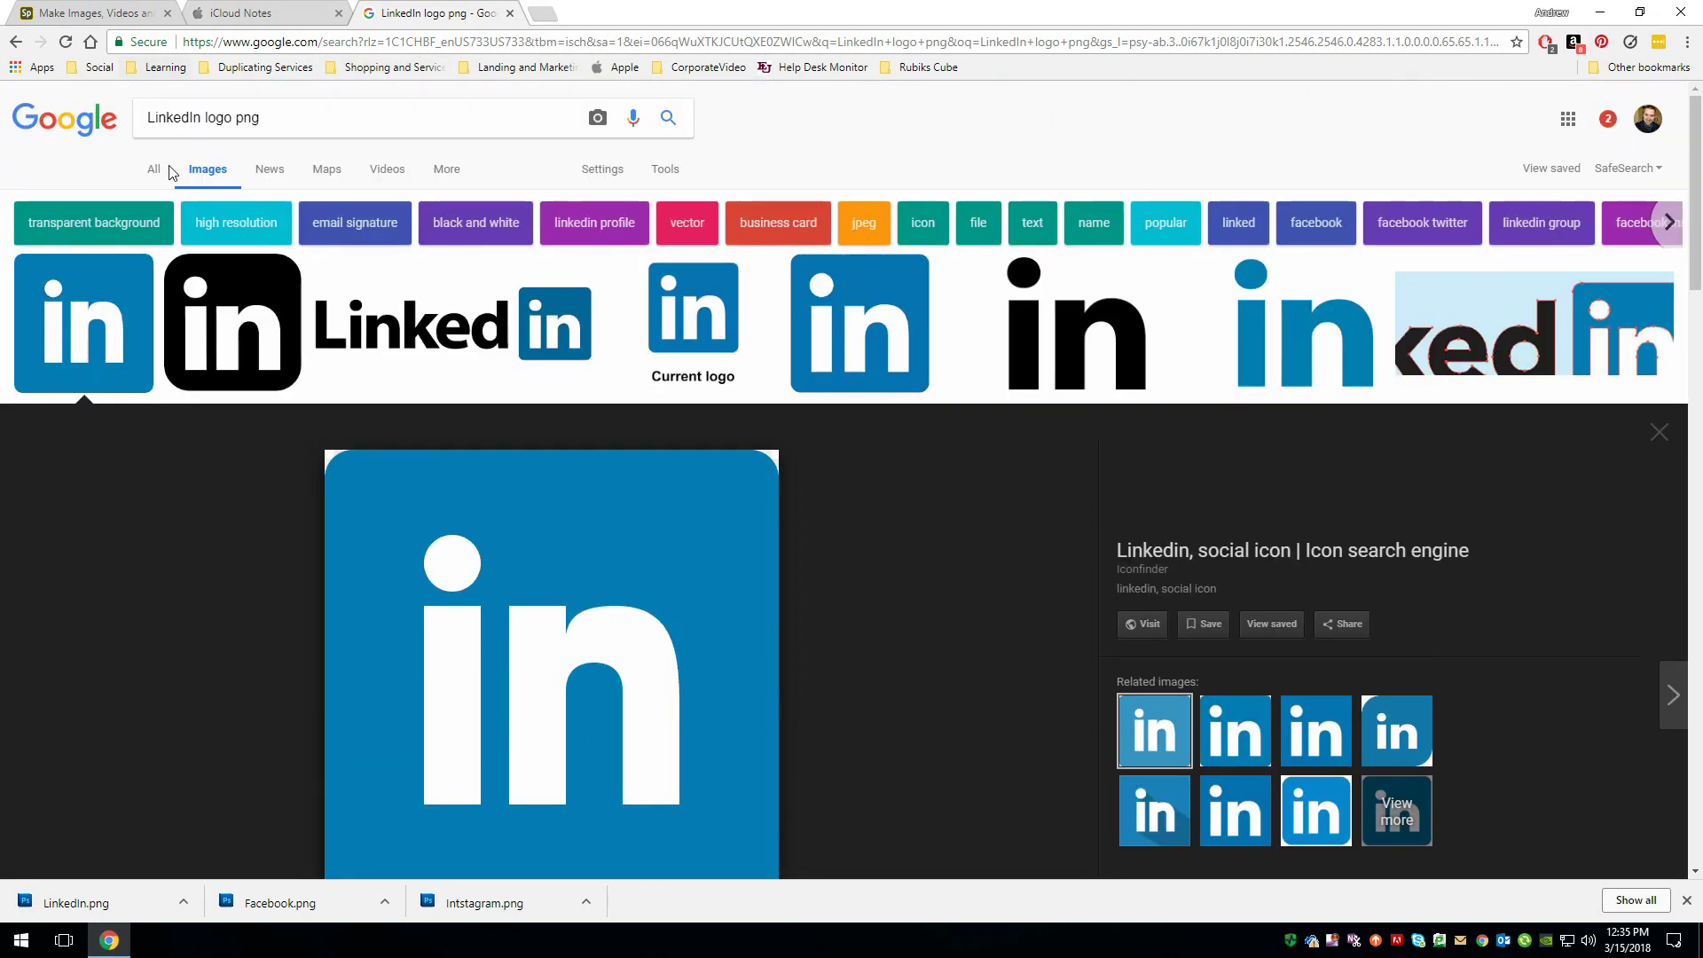
double_click(178, 119)
text(Twitter)
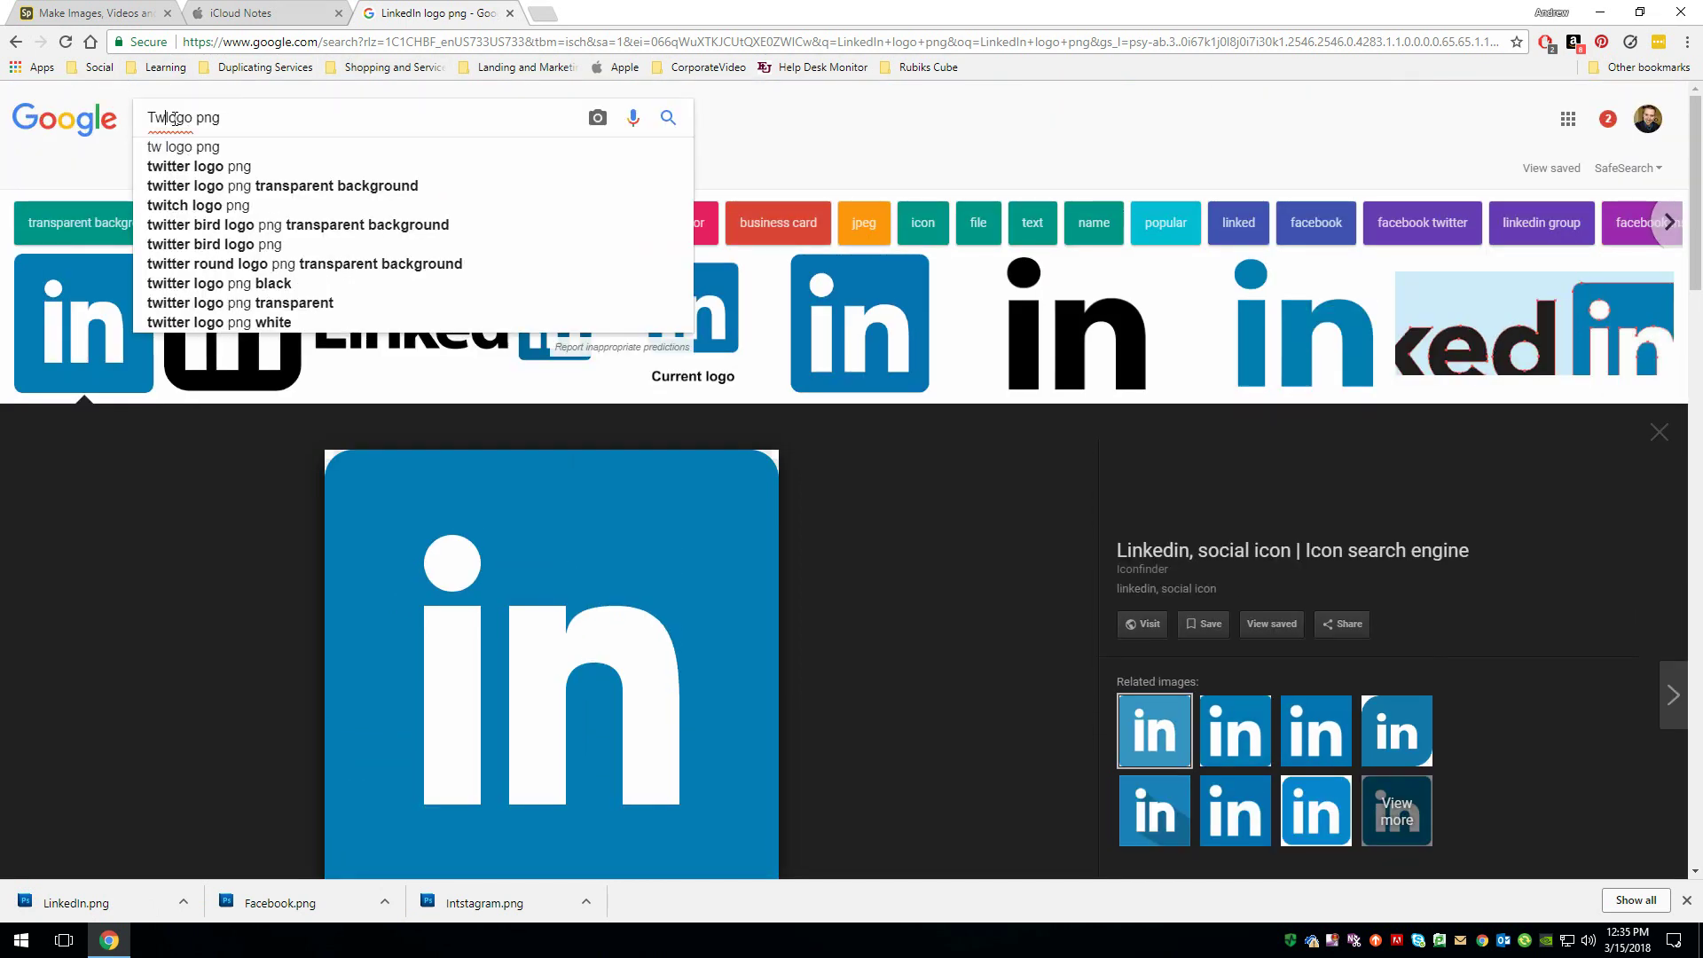
key(Return)
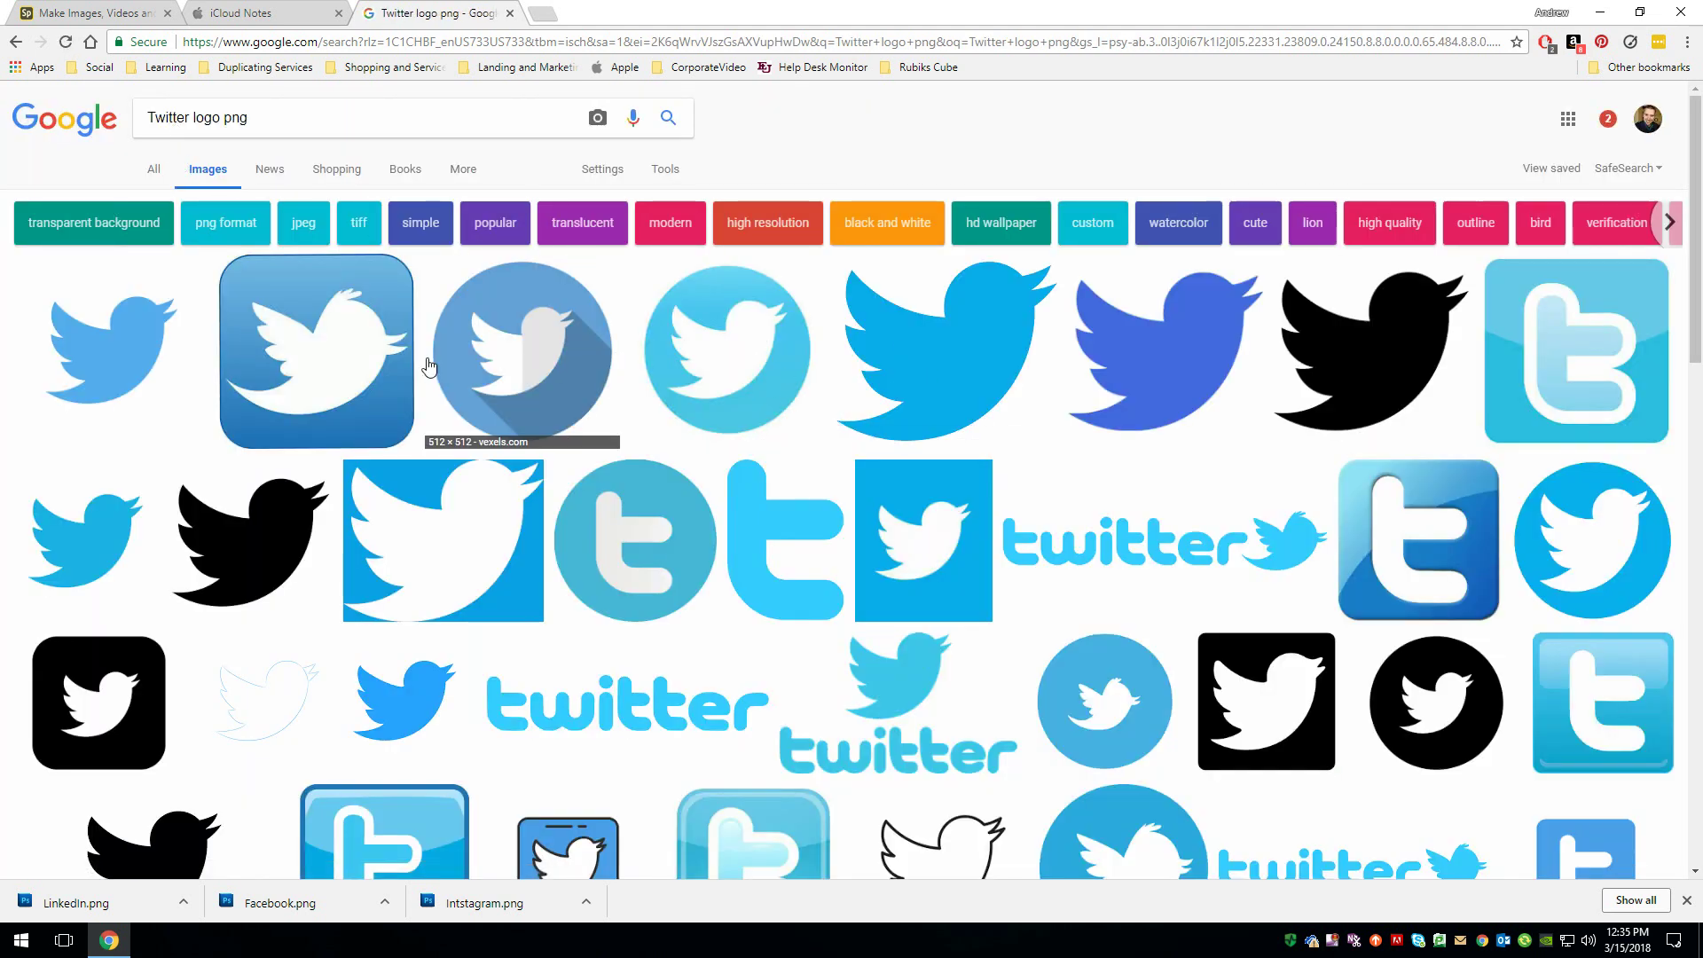
Save the StickPNG blue bird Twitter logo to the WuFoo folder as "Twitter.png"
click(130, 346)
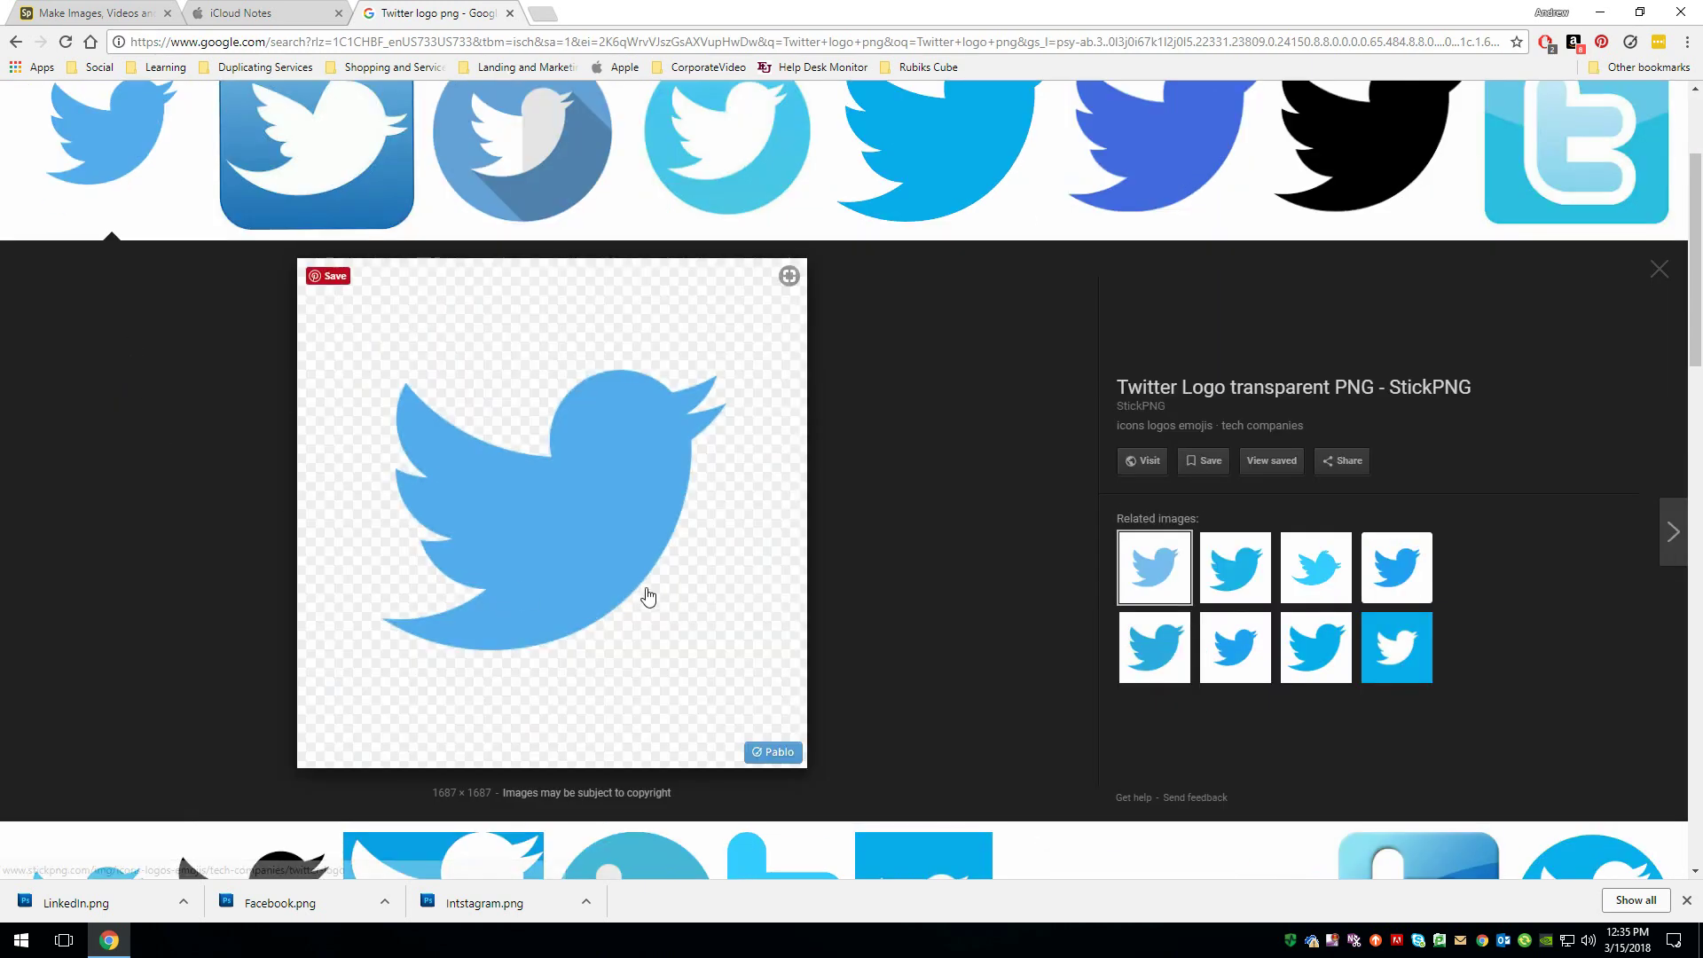
right_click(587, 537)
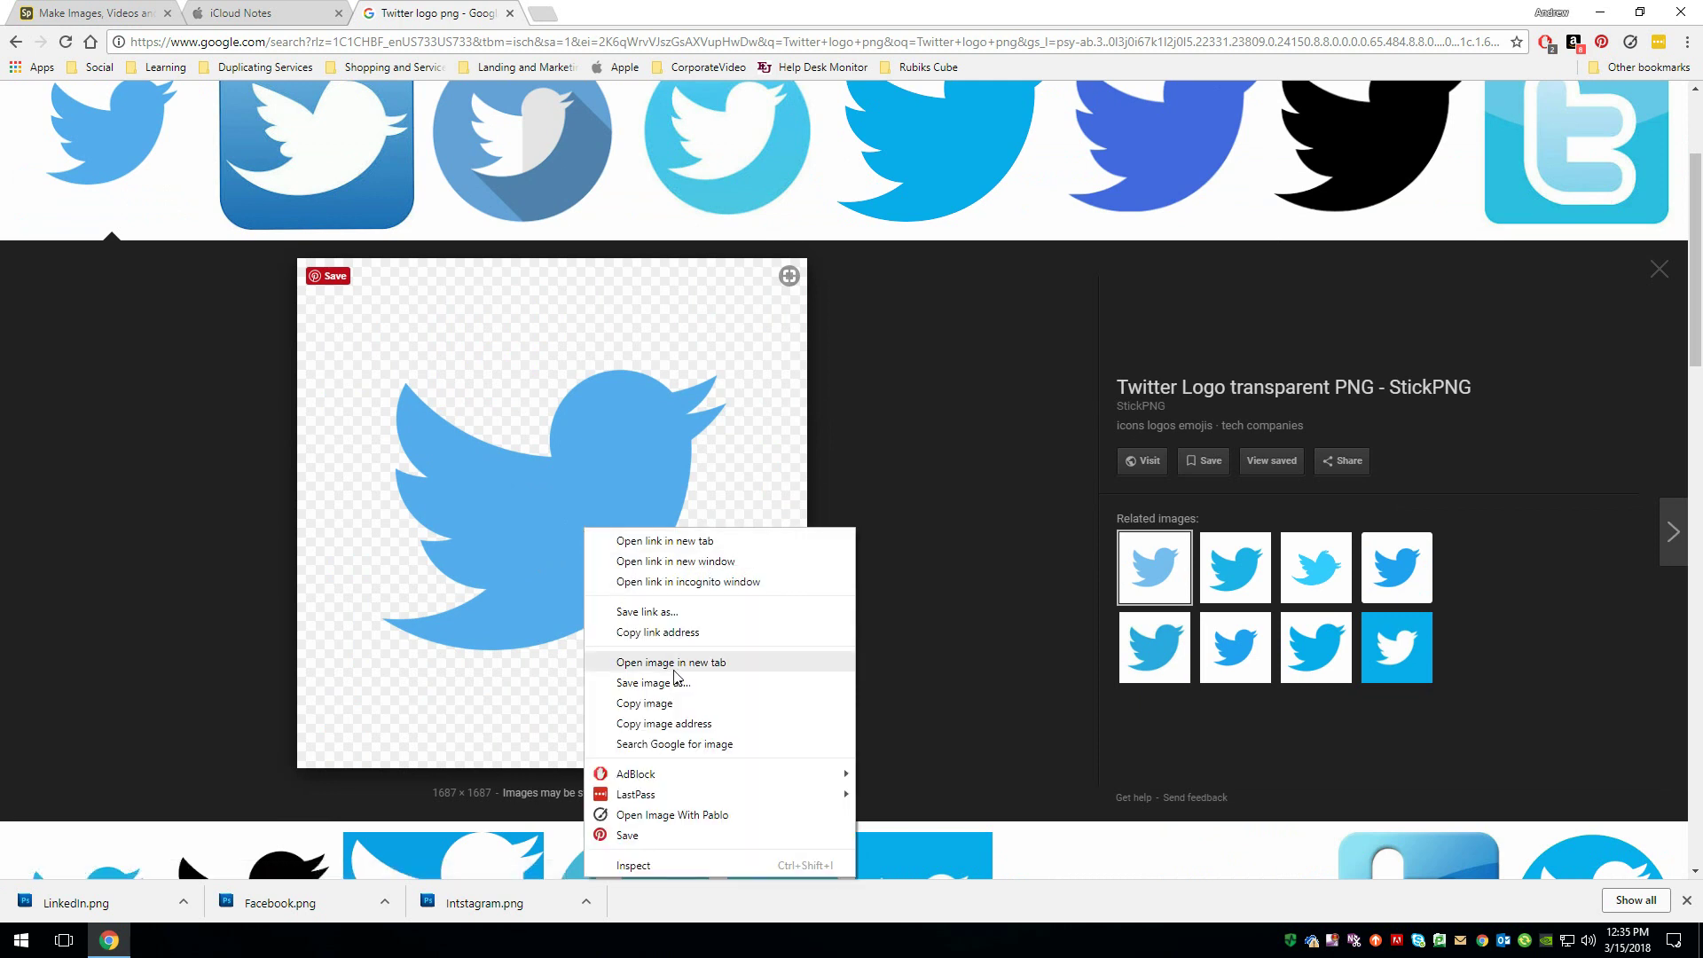
click(703, 692)
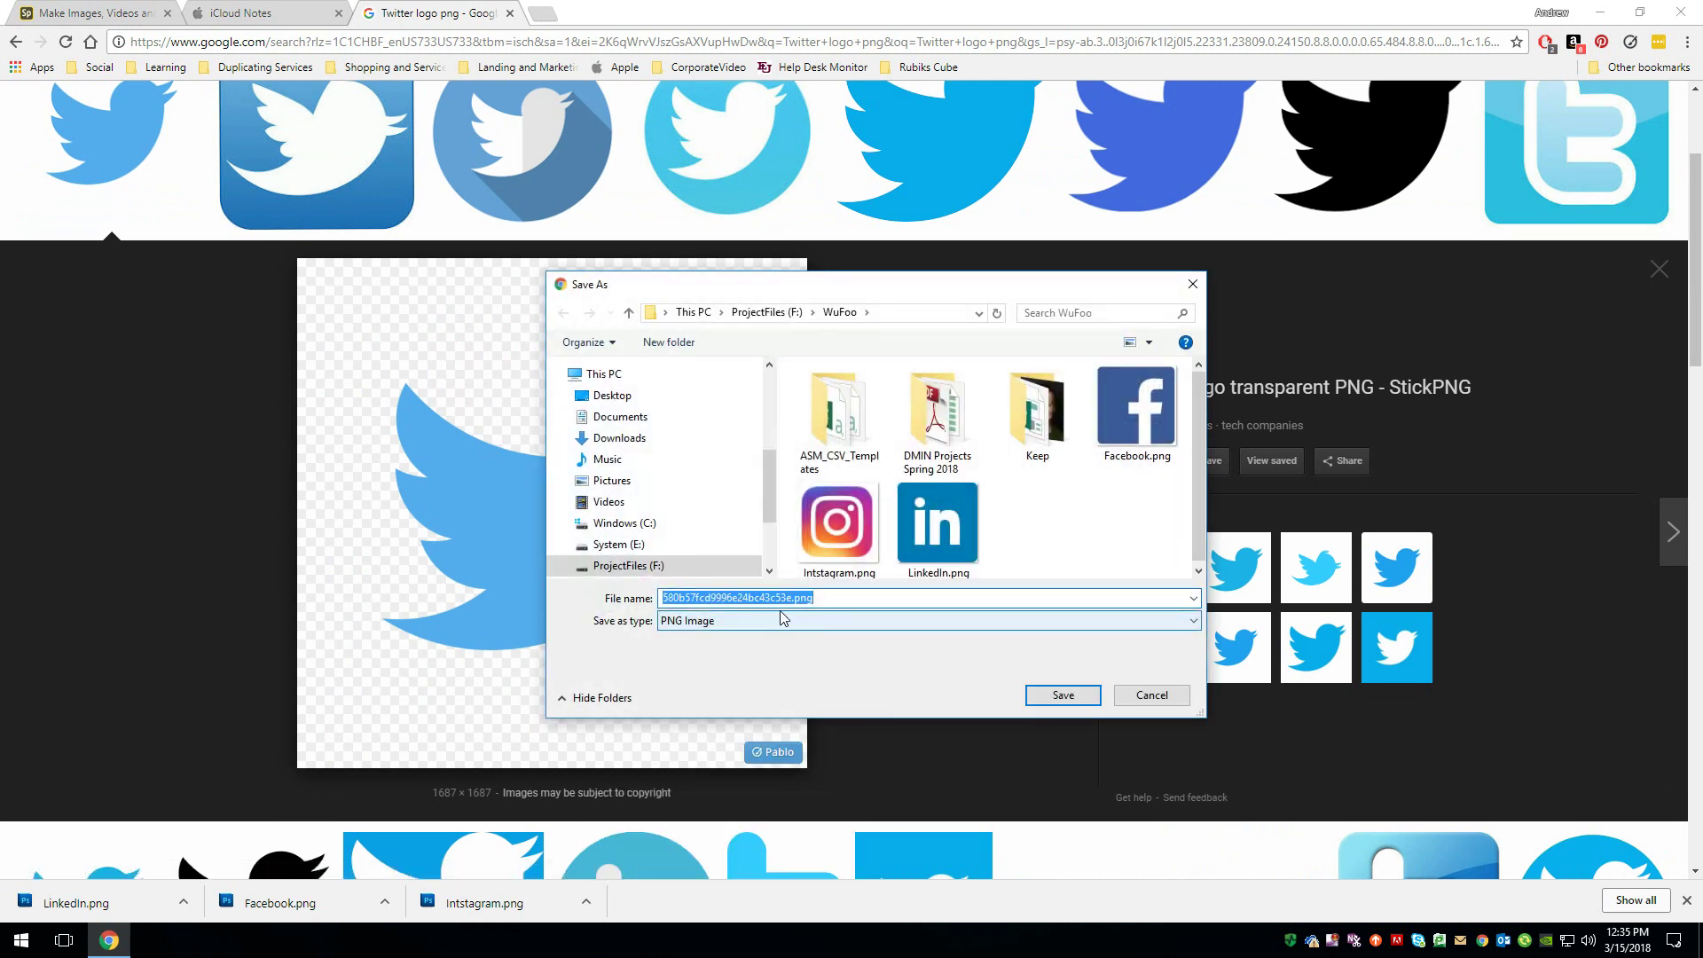
click(778, 599)
double_click(734, 599)
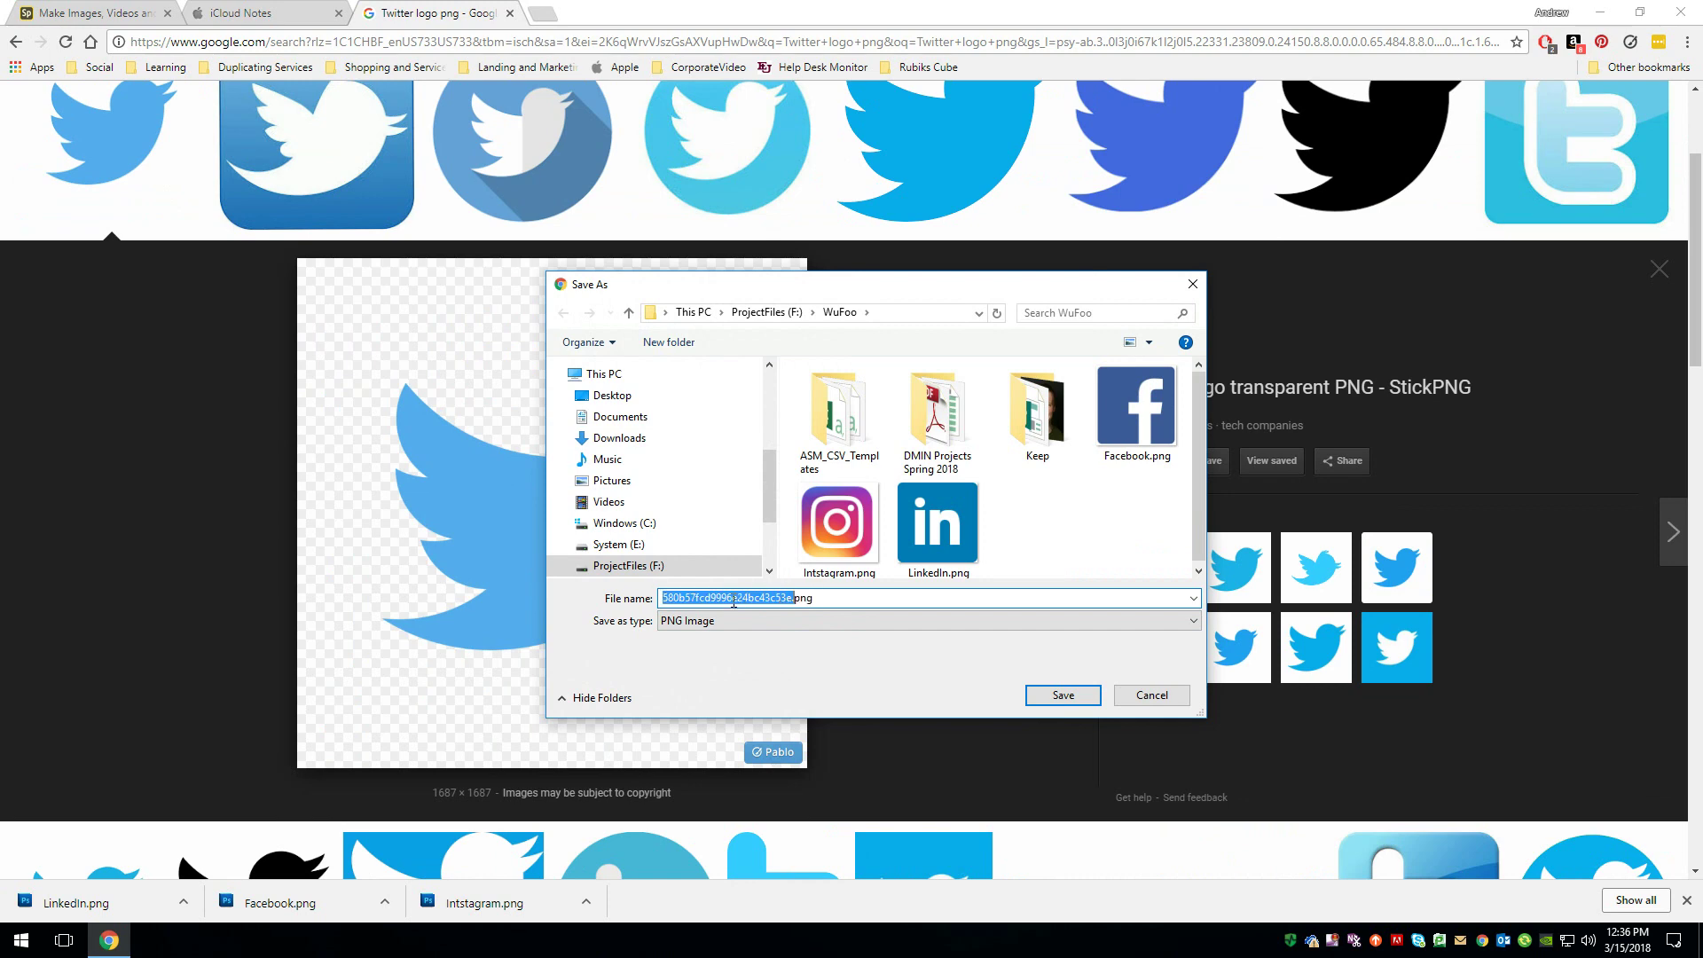
text(T)
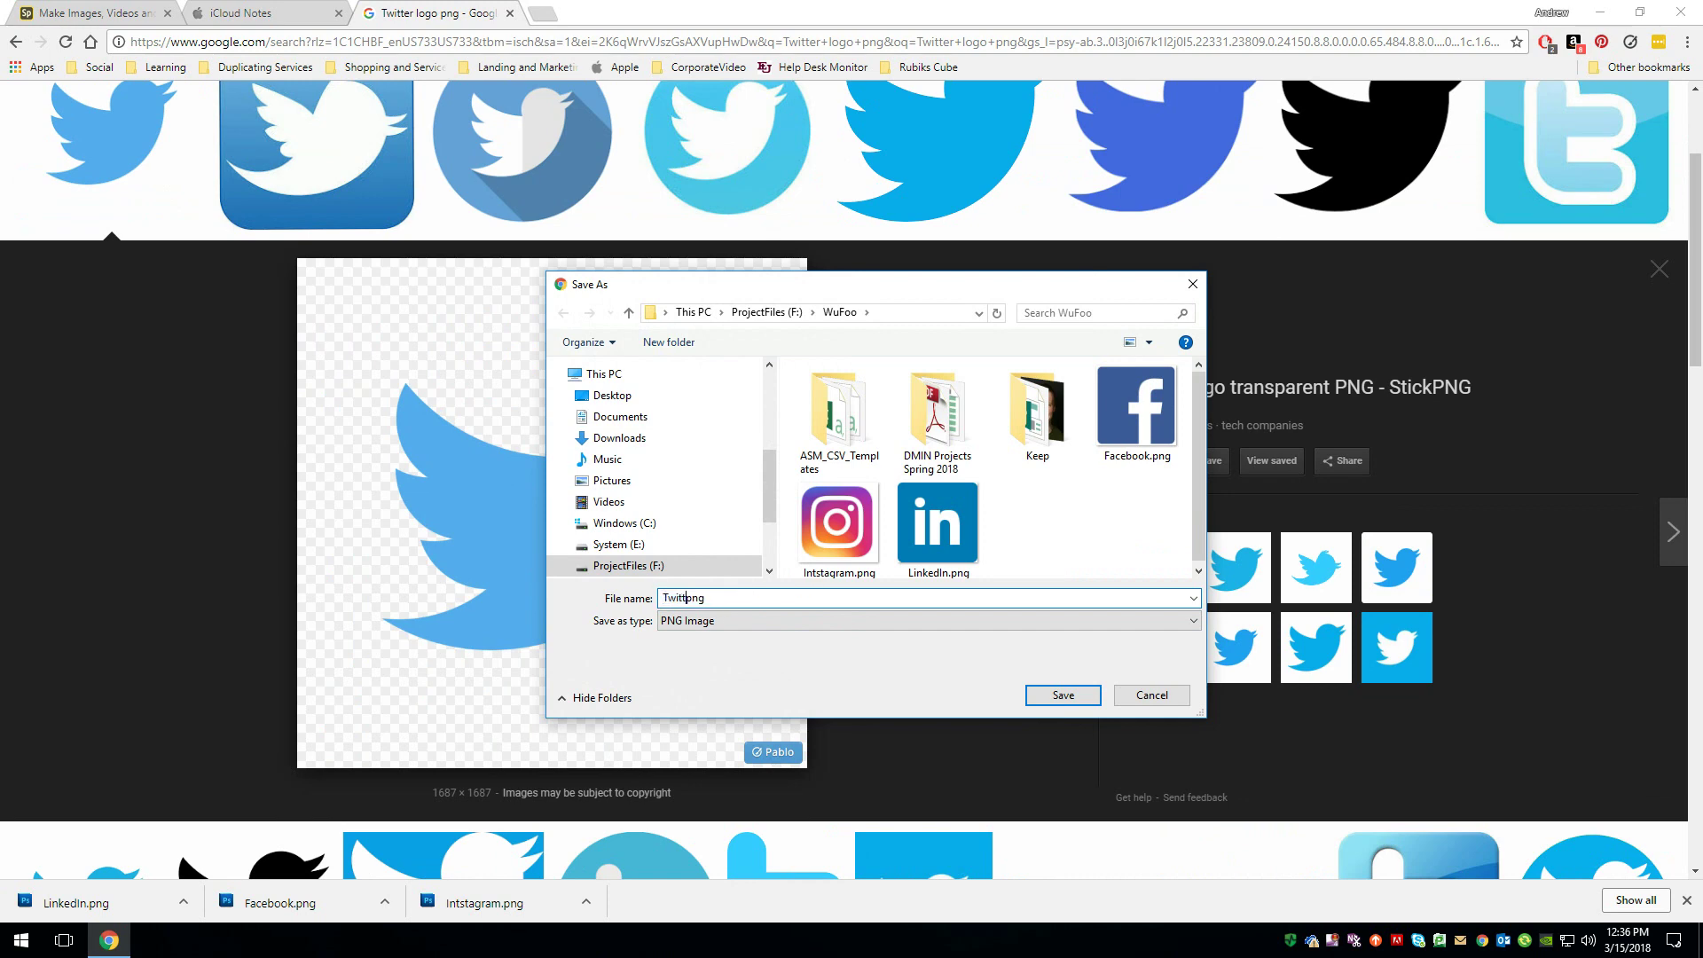
text(witter)
key(Return)
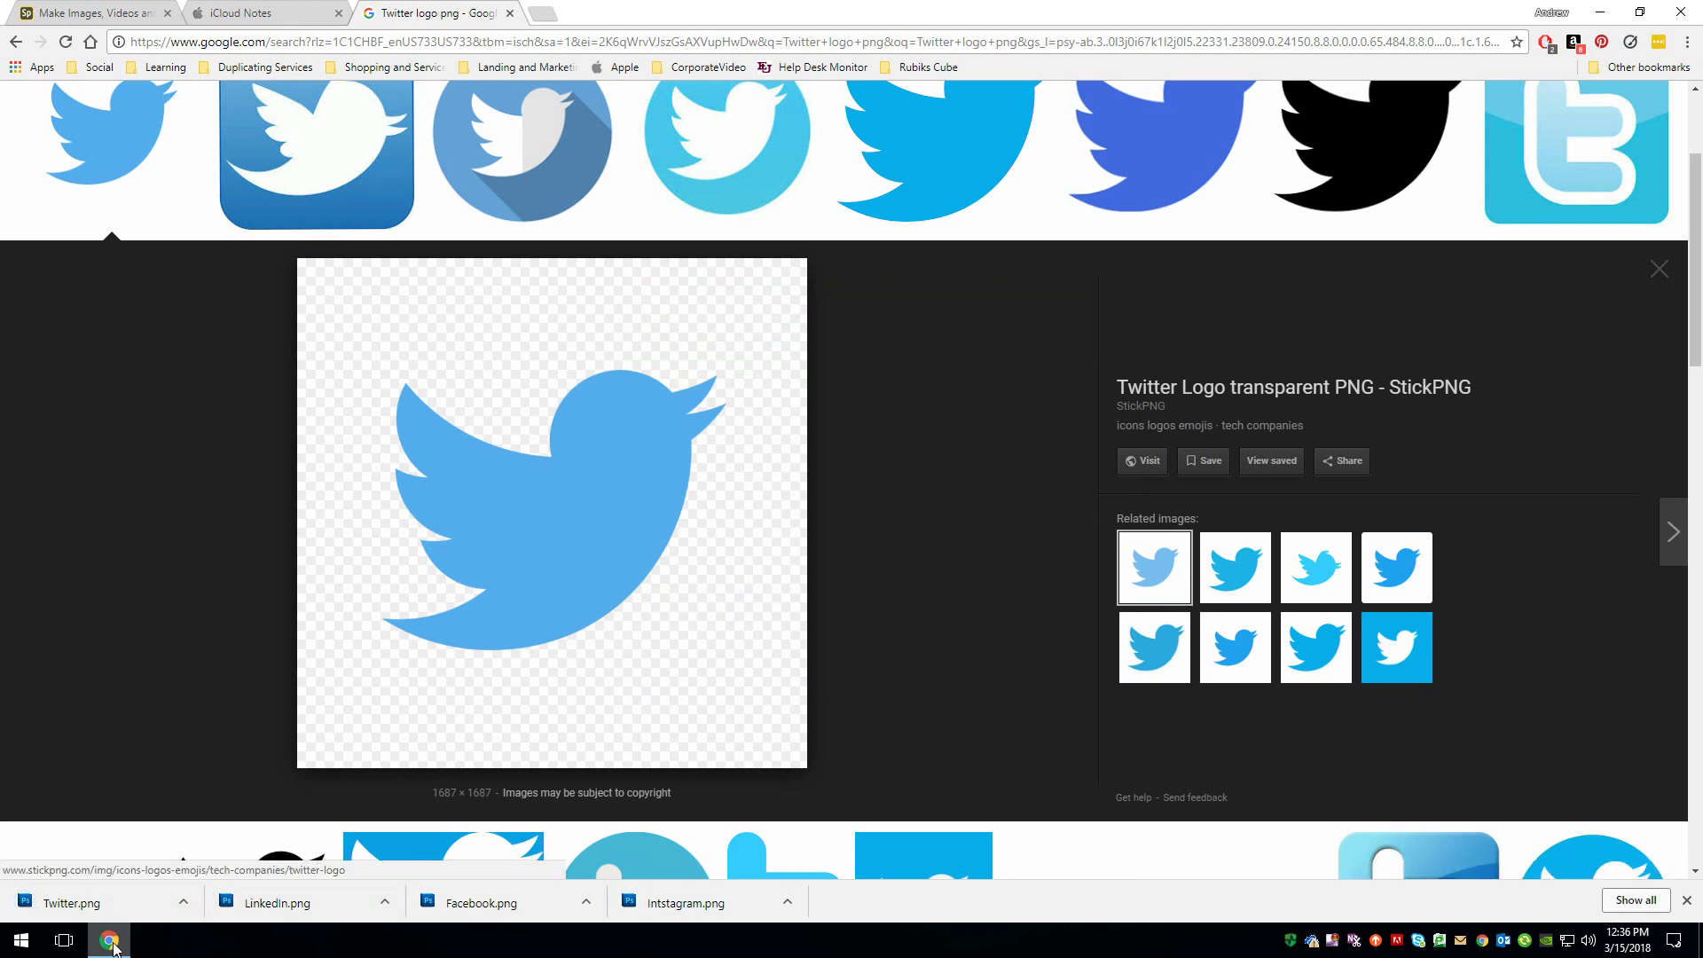
Return to the "Connect with me on:" slide in Adobe Spark Post and upload "Intstagram.png" from the WuFoo folder as a photo
click(104, 16)
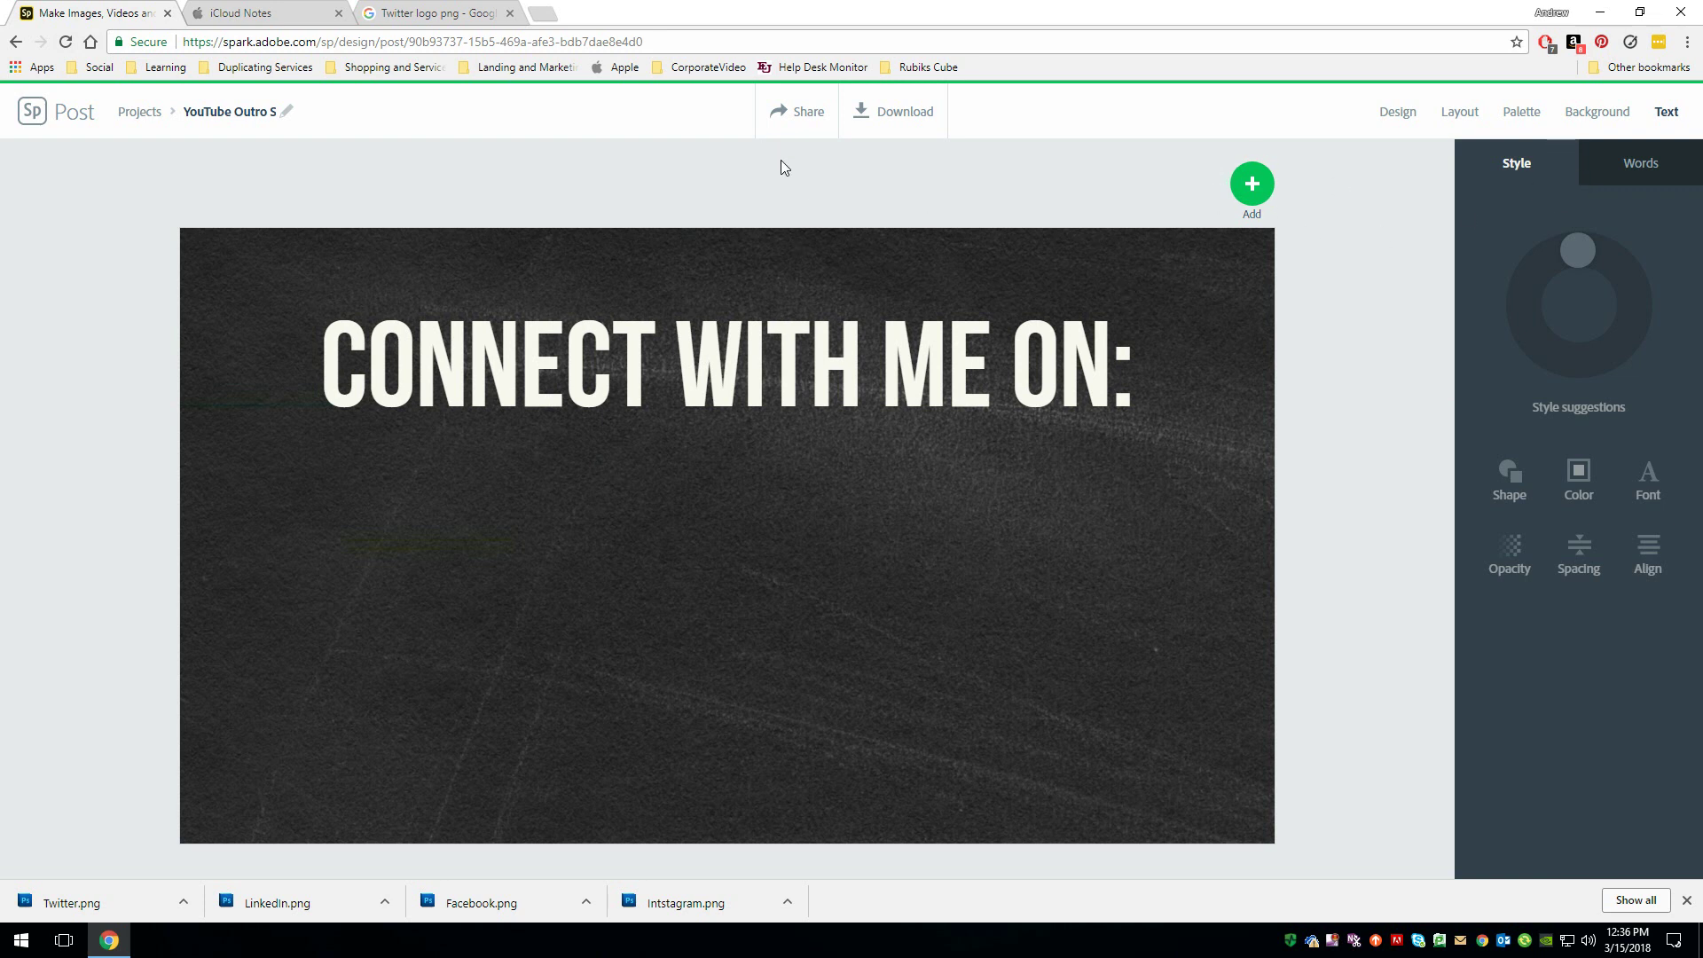
click(1252, 184)
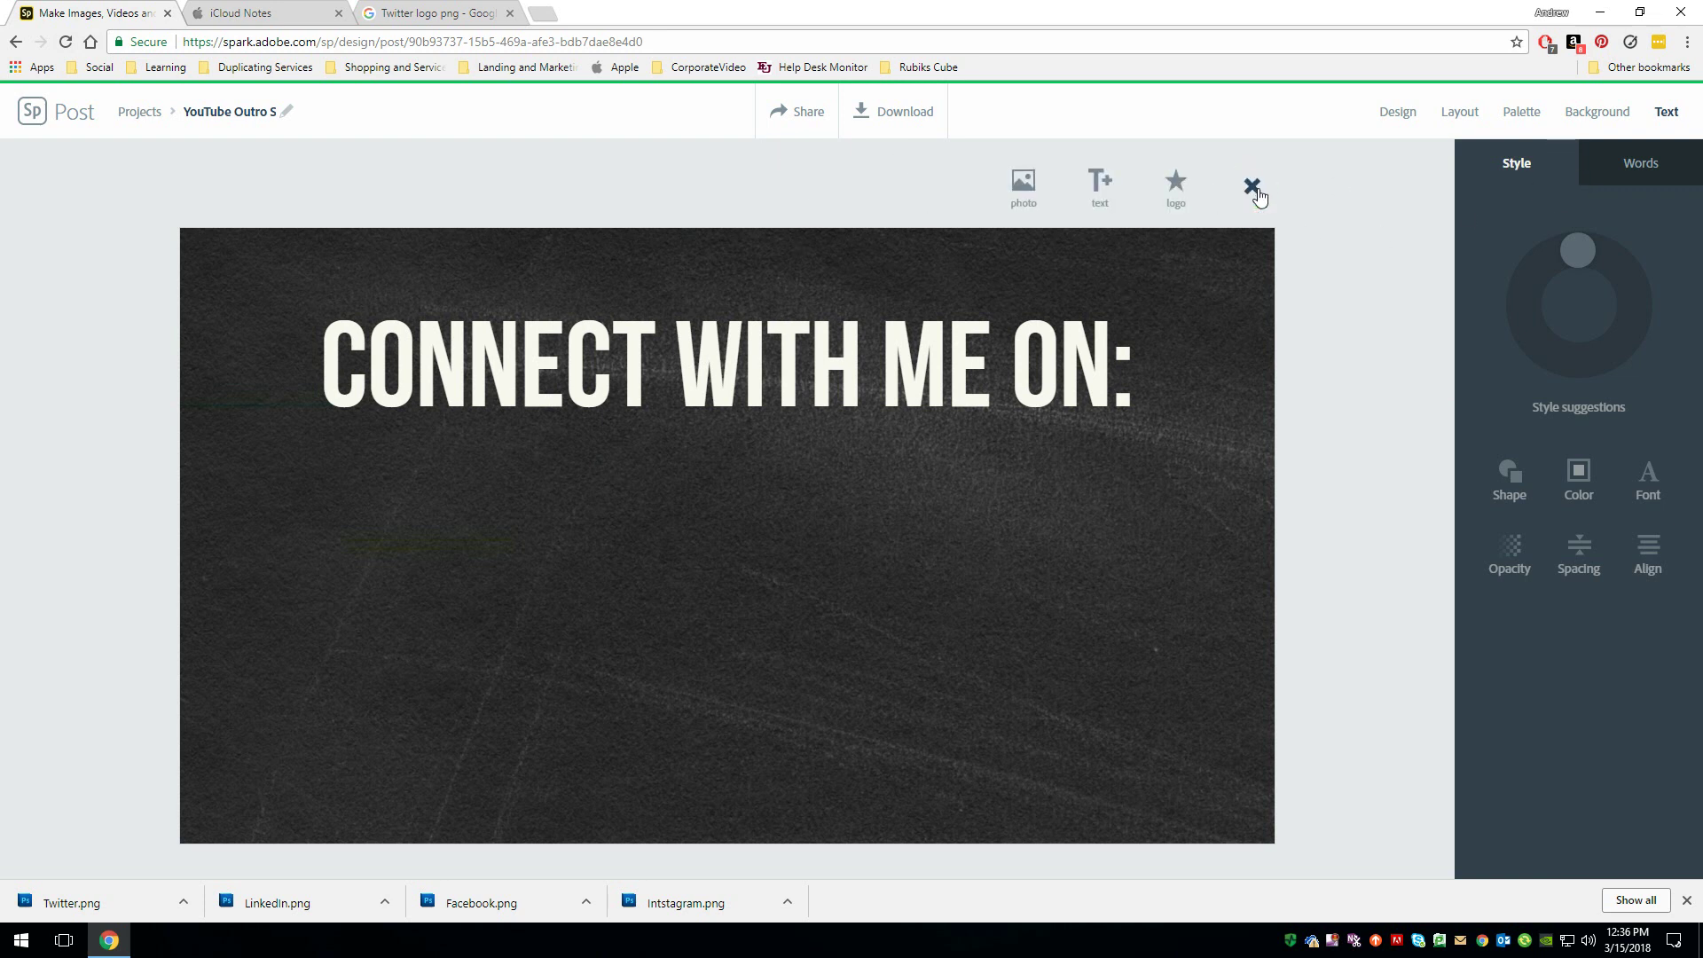
click(1022, 204)
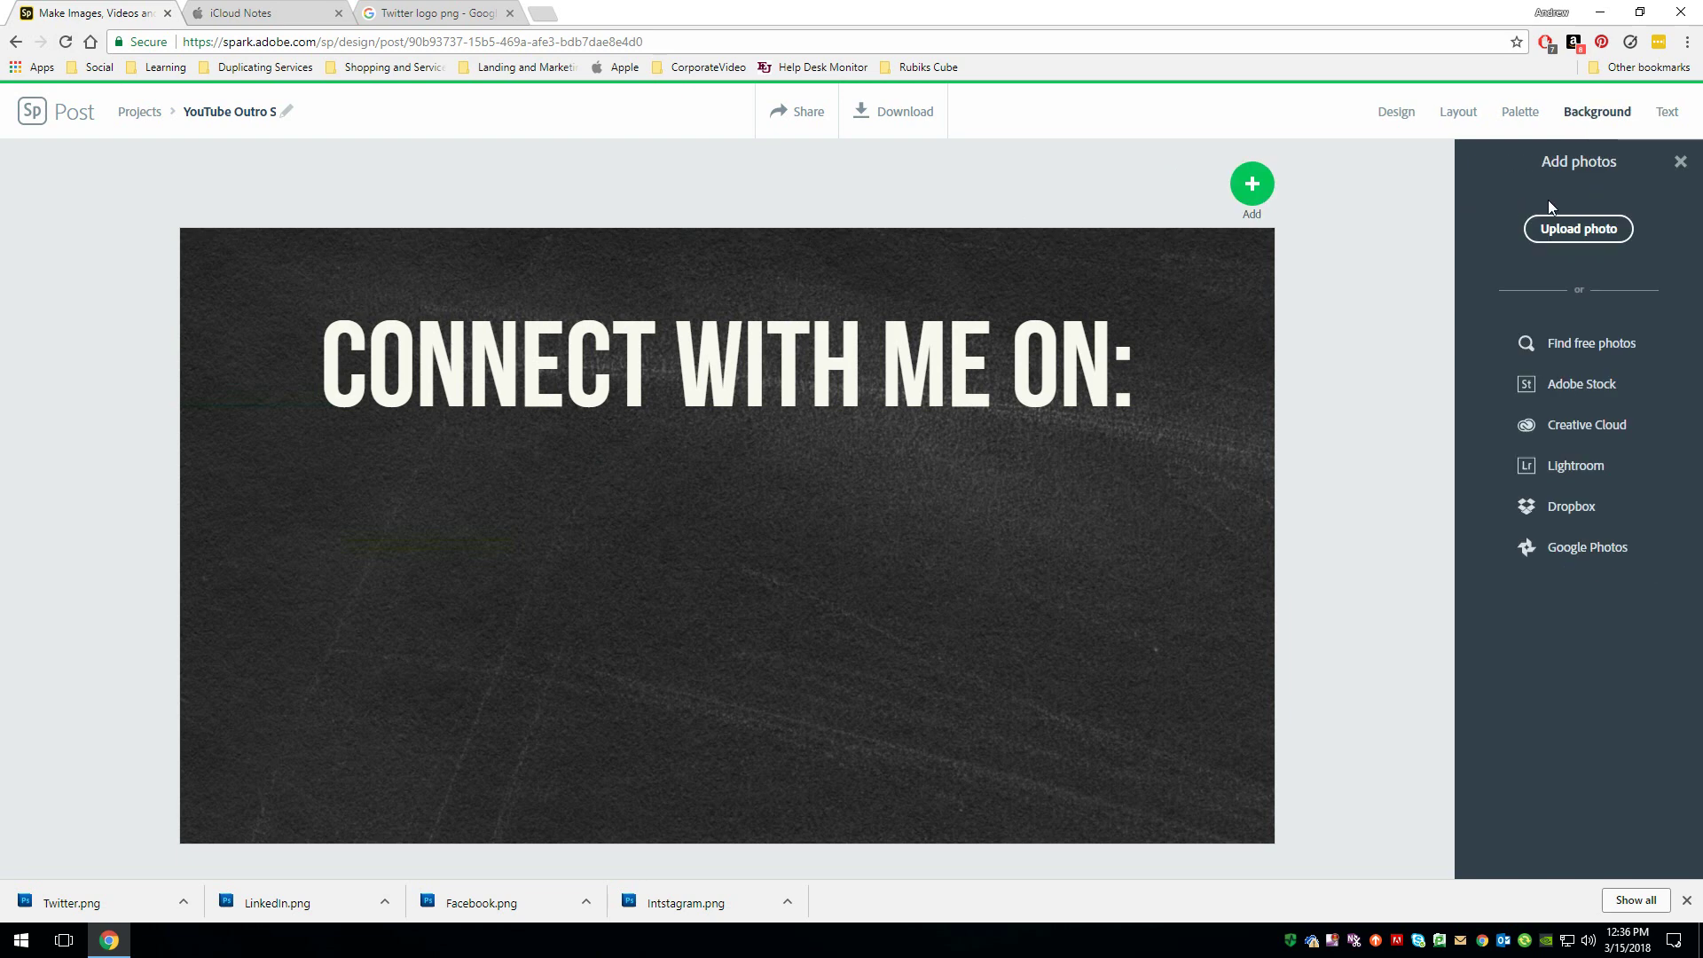
click(1561, 229)
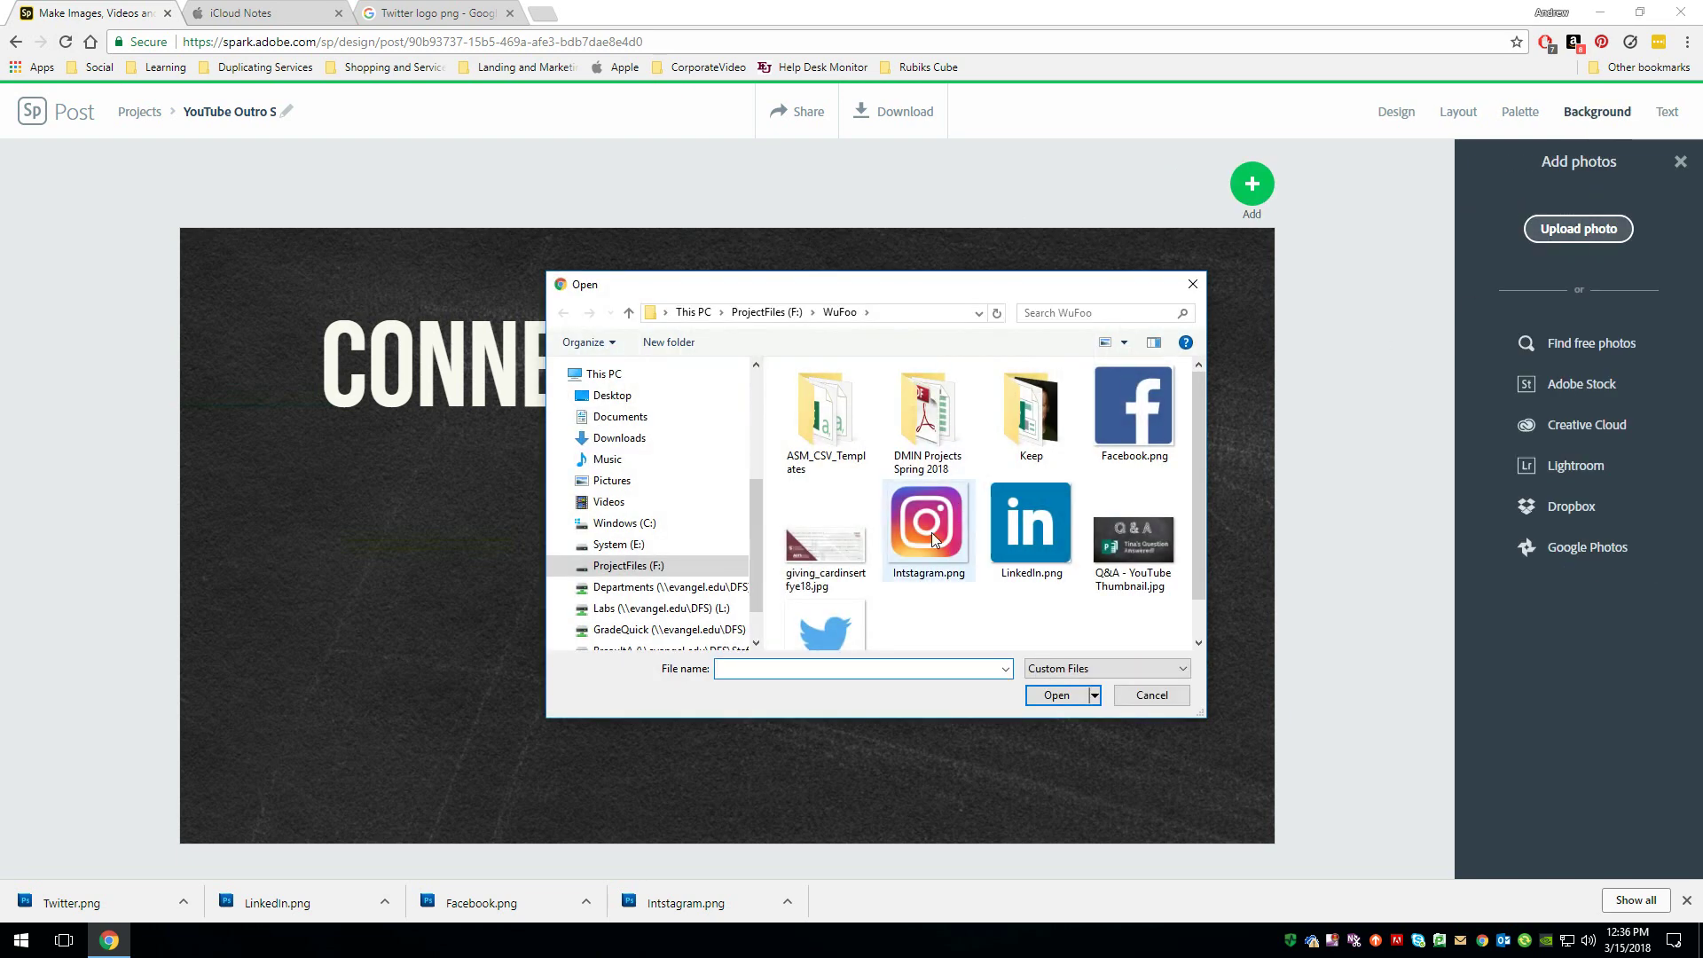
click(950, 551)
click(1055, 697)
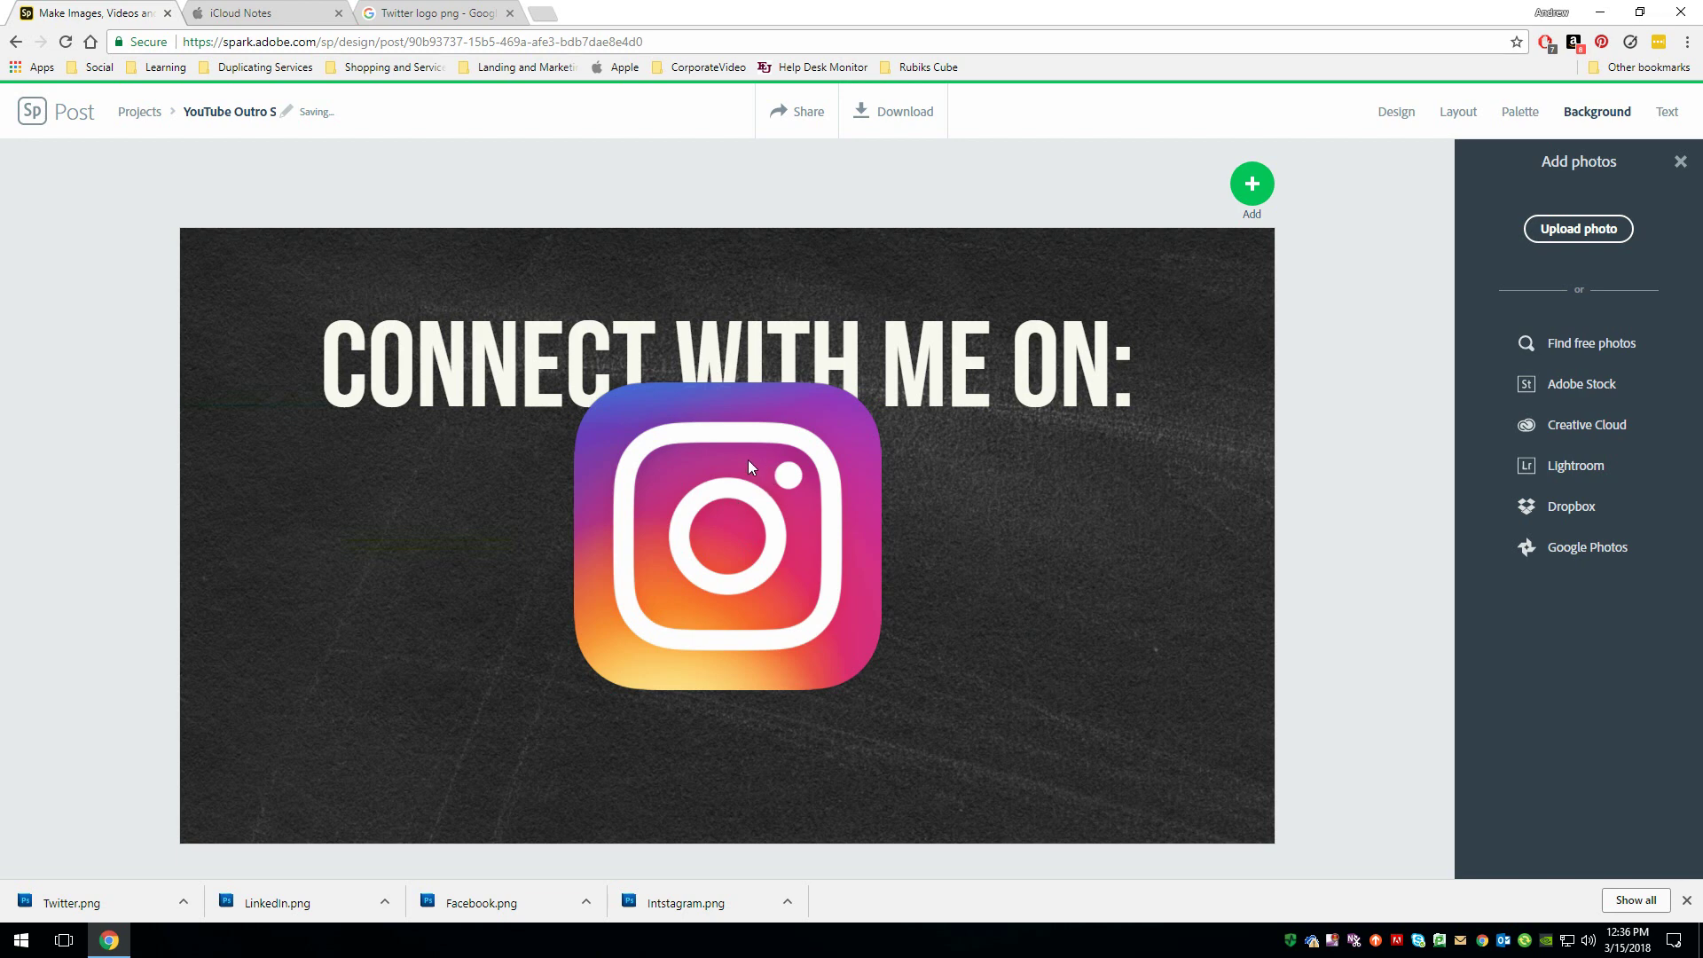
Shrink the Instagram logo to a small icon and place it below the heading, aligned with the heading's left edge
drag(748, 460, 529, 520)
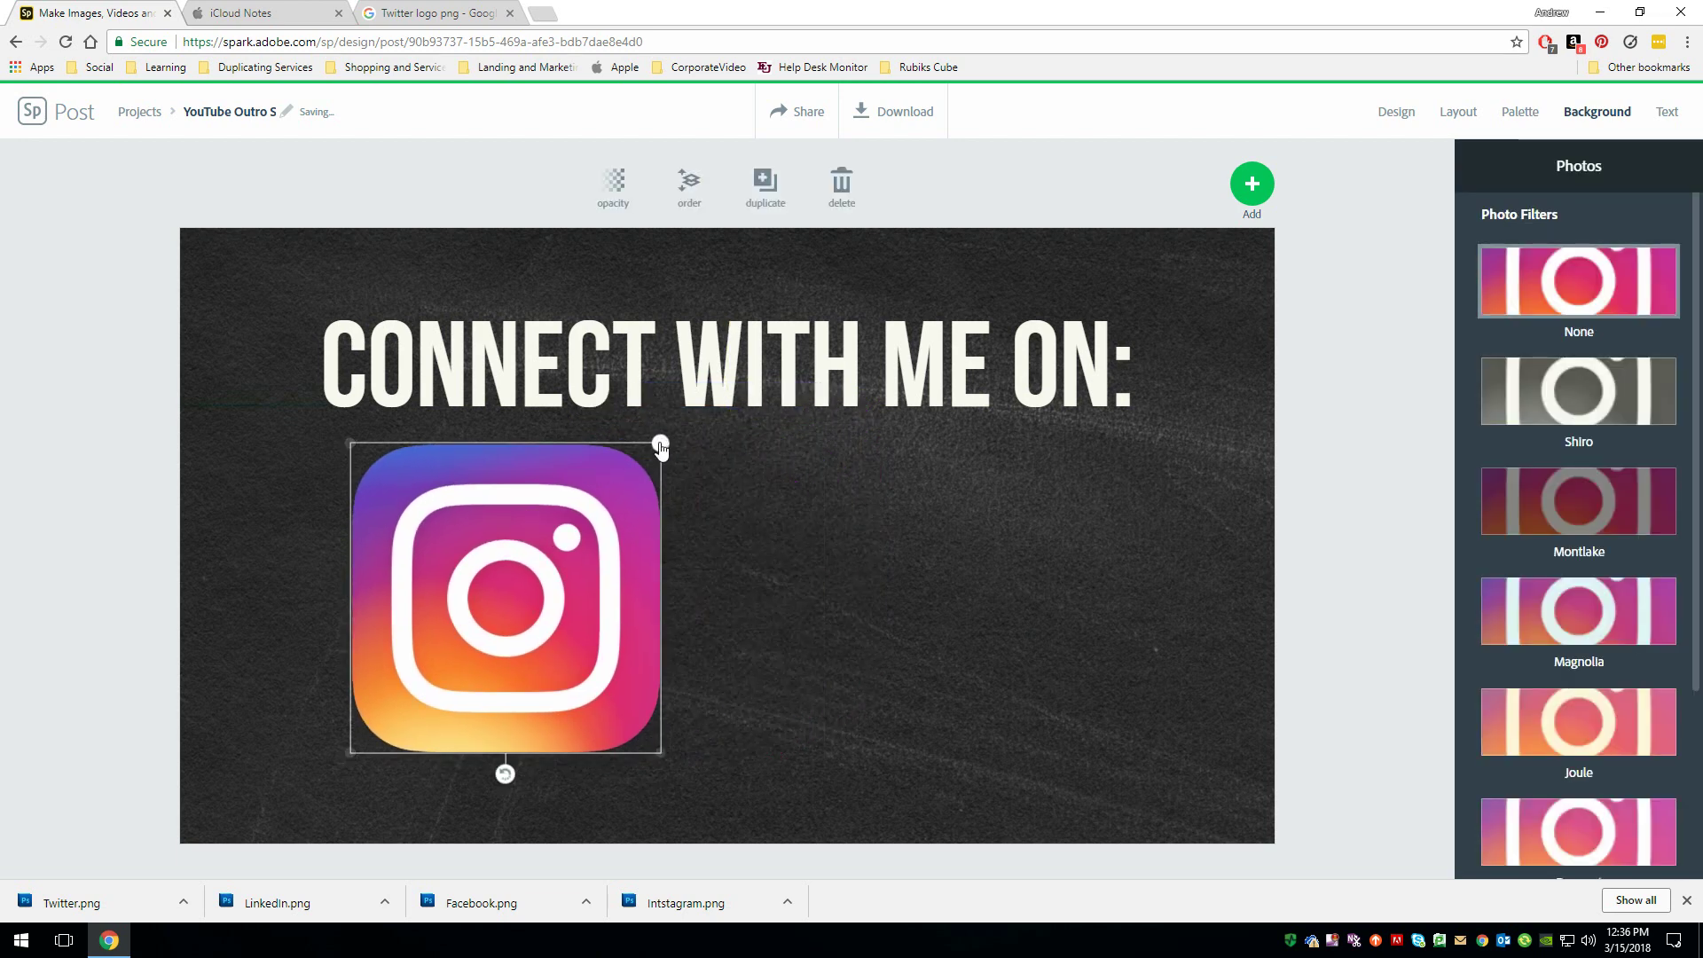
drag(660, 448, 509, 635)
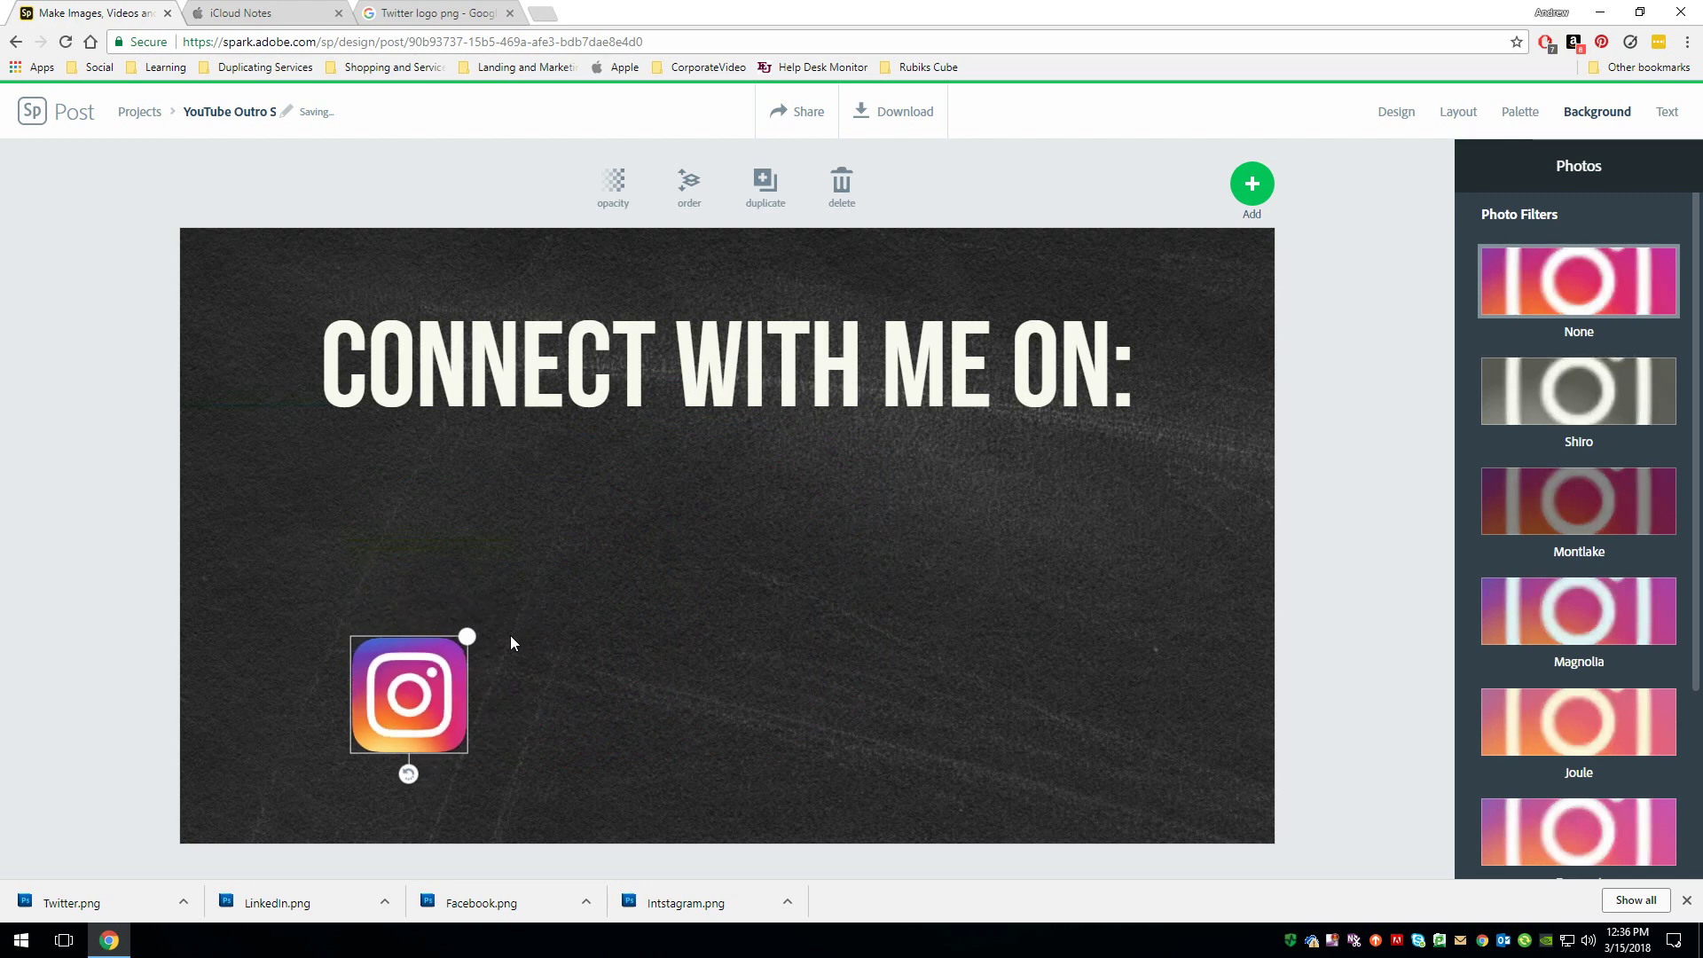
drag(406, 688, 378, 667)
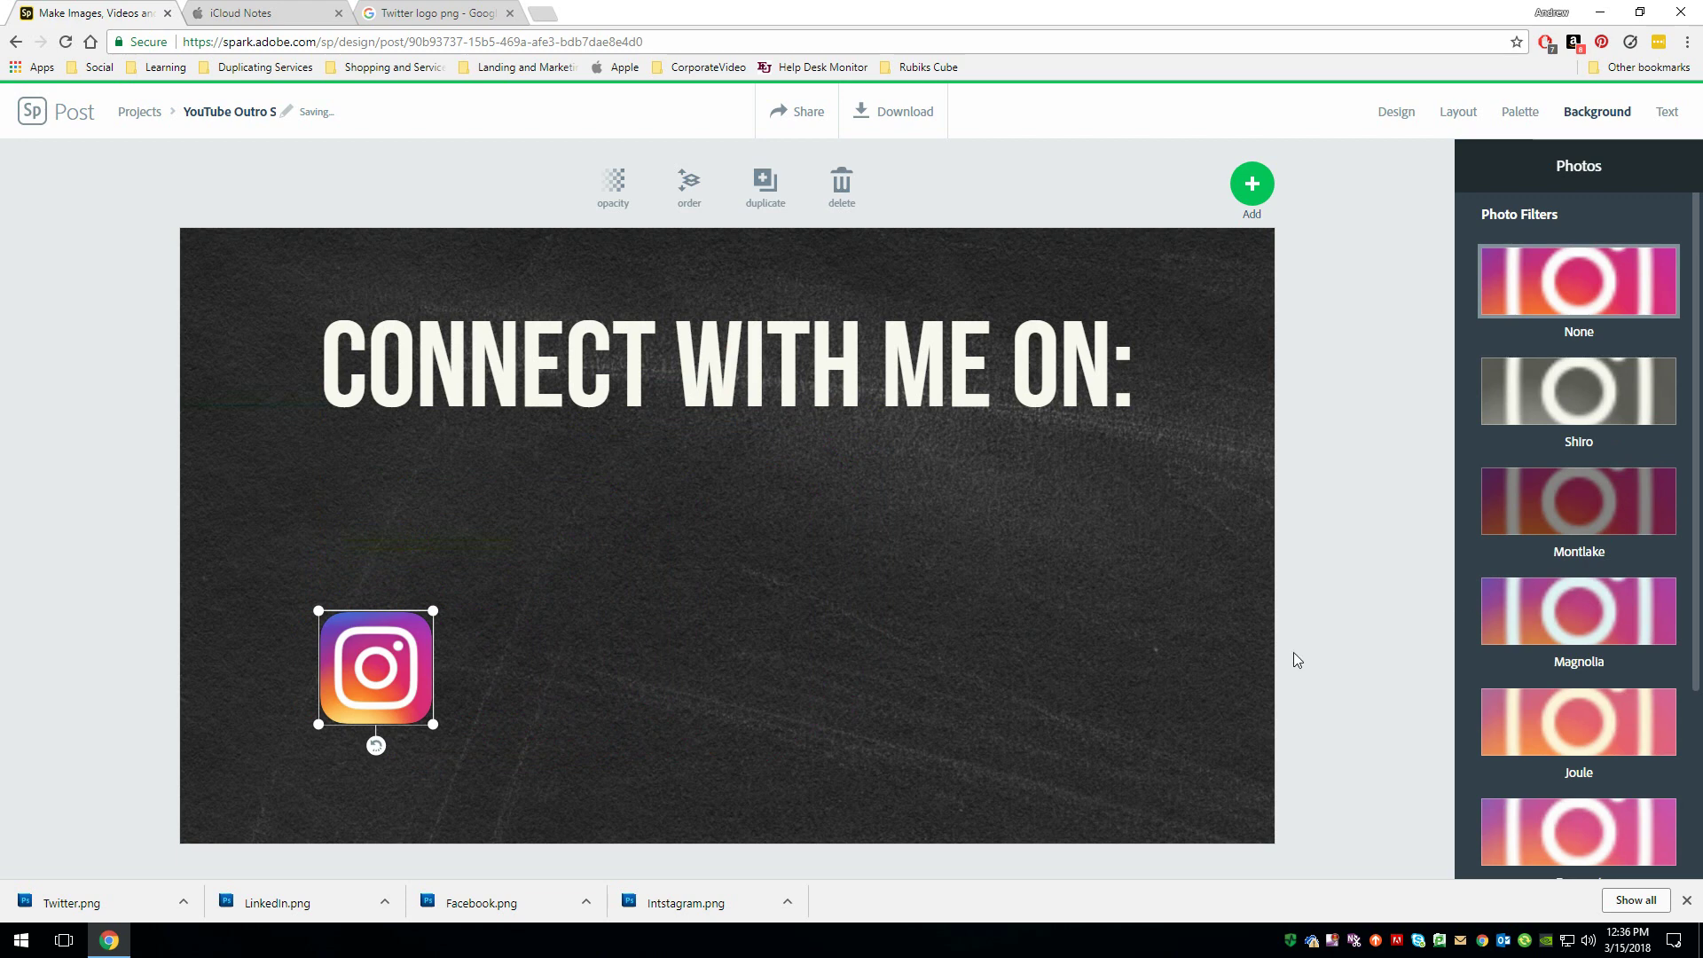
click(1389, 520)
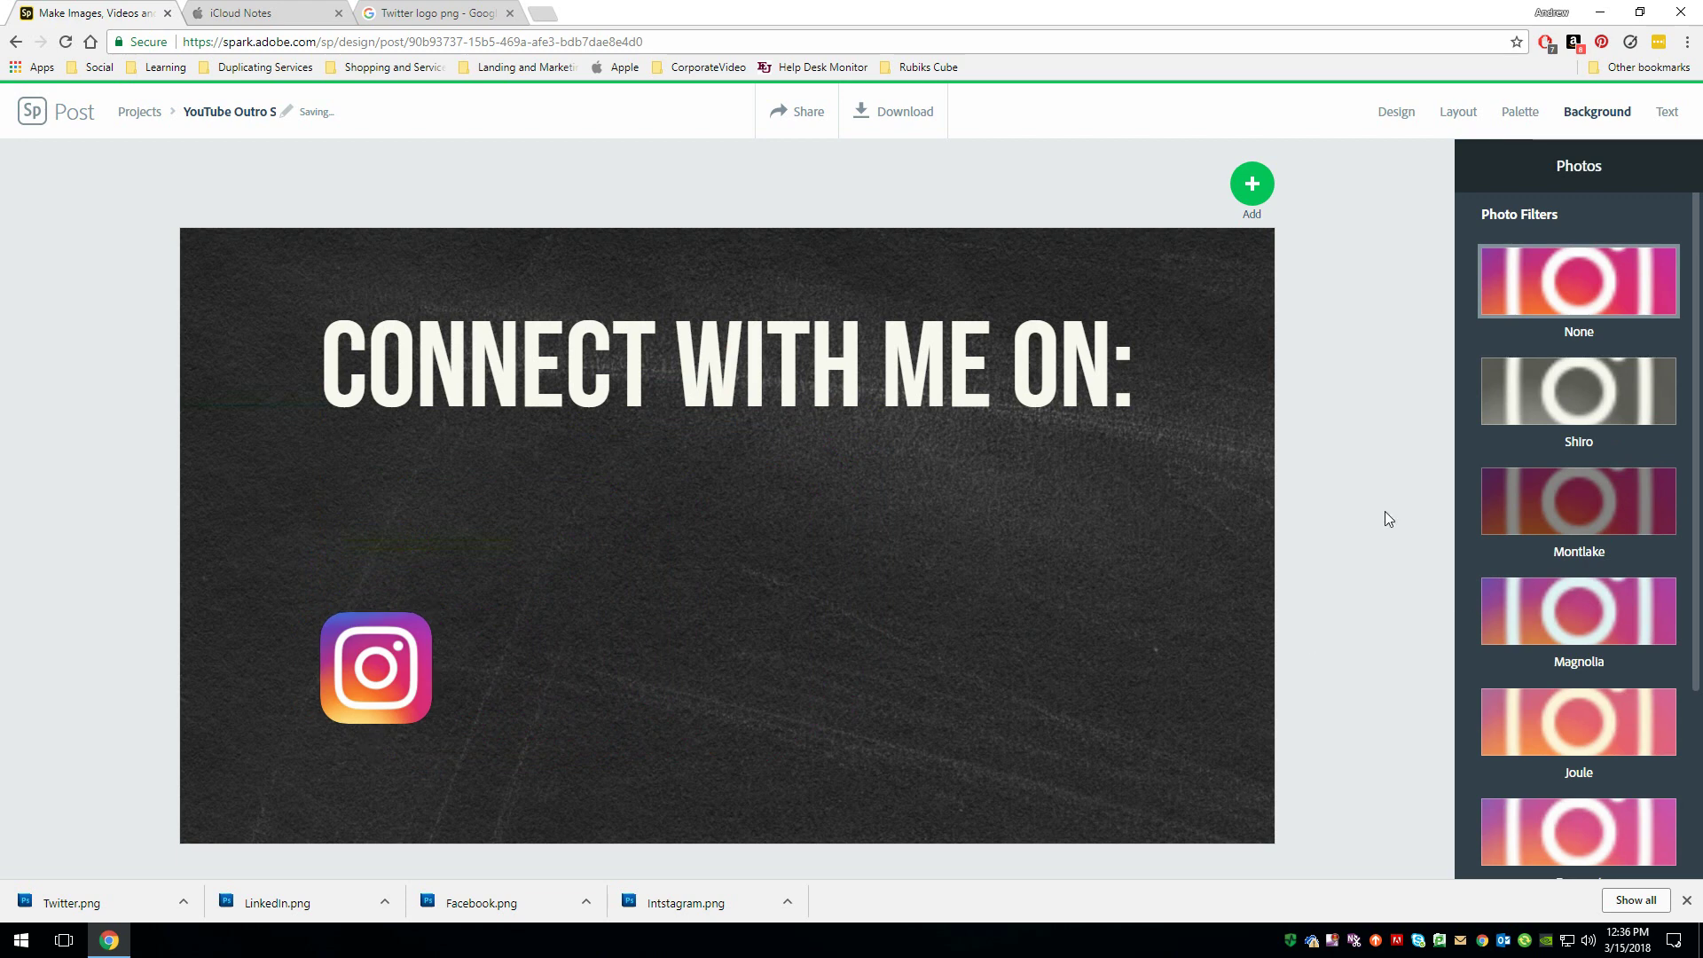
Upload "Facebook.png" from the WuFoo folder onto the slide as another photo
click(1252, 184)
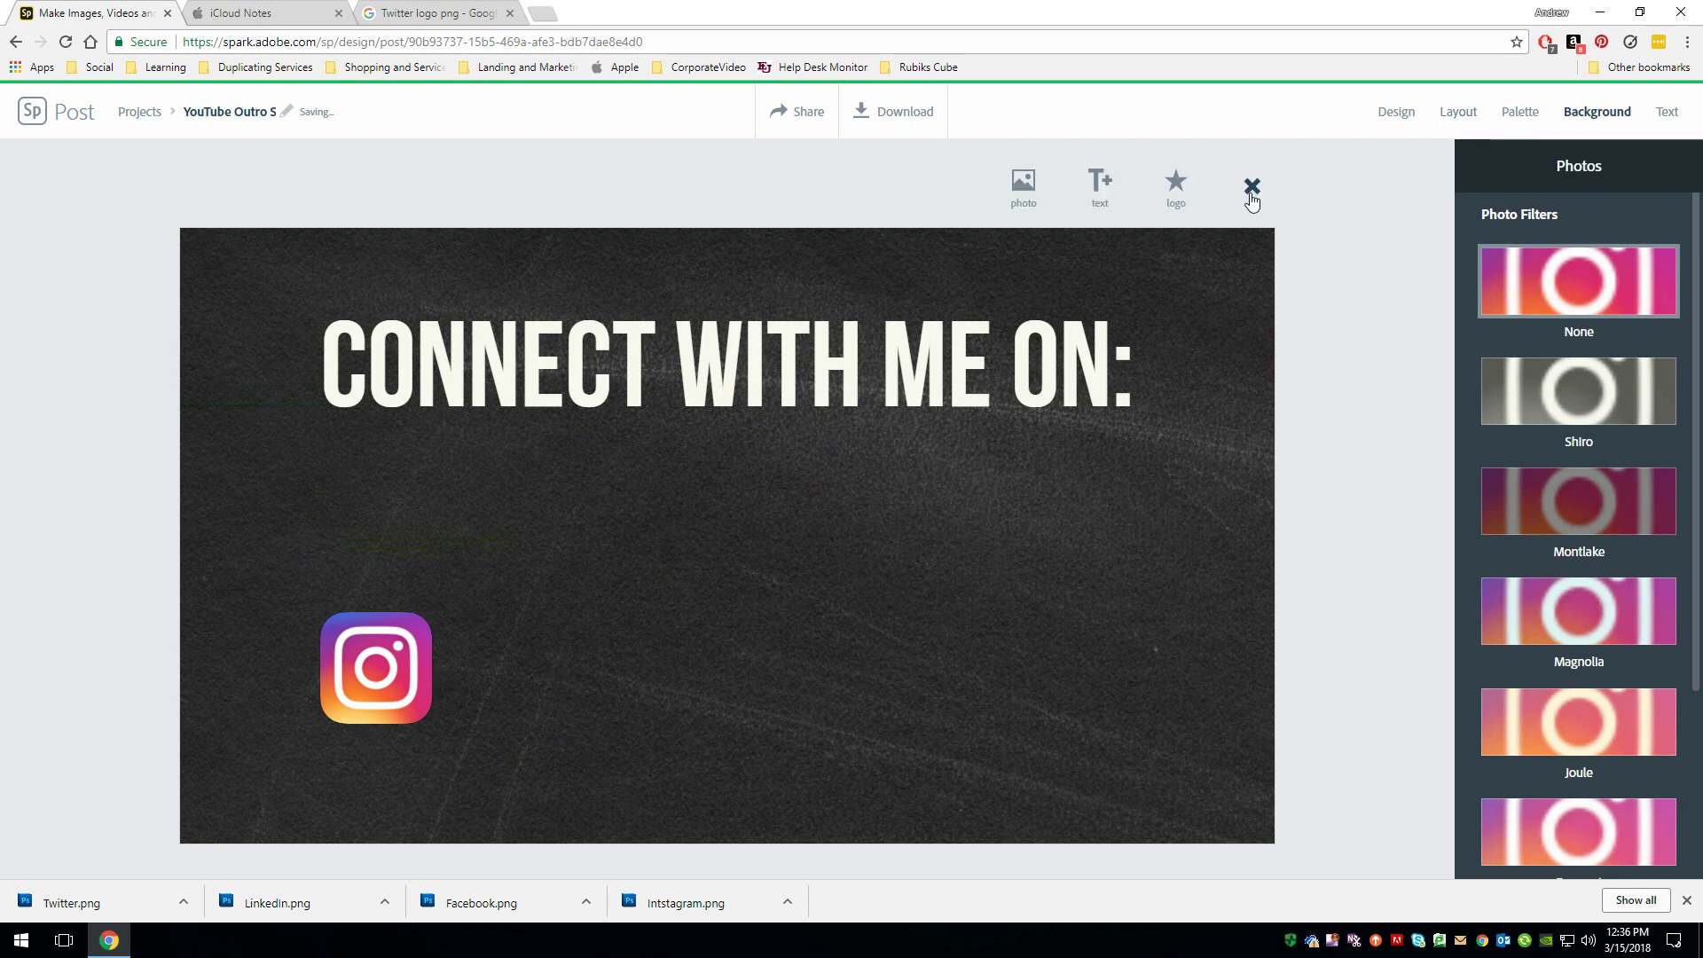
click(1041, 194)
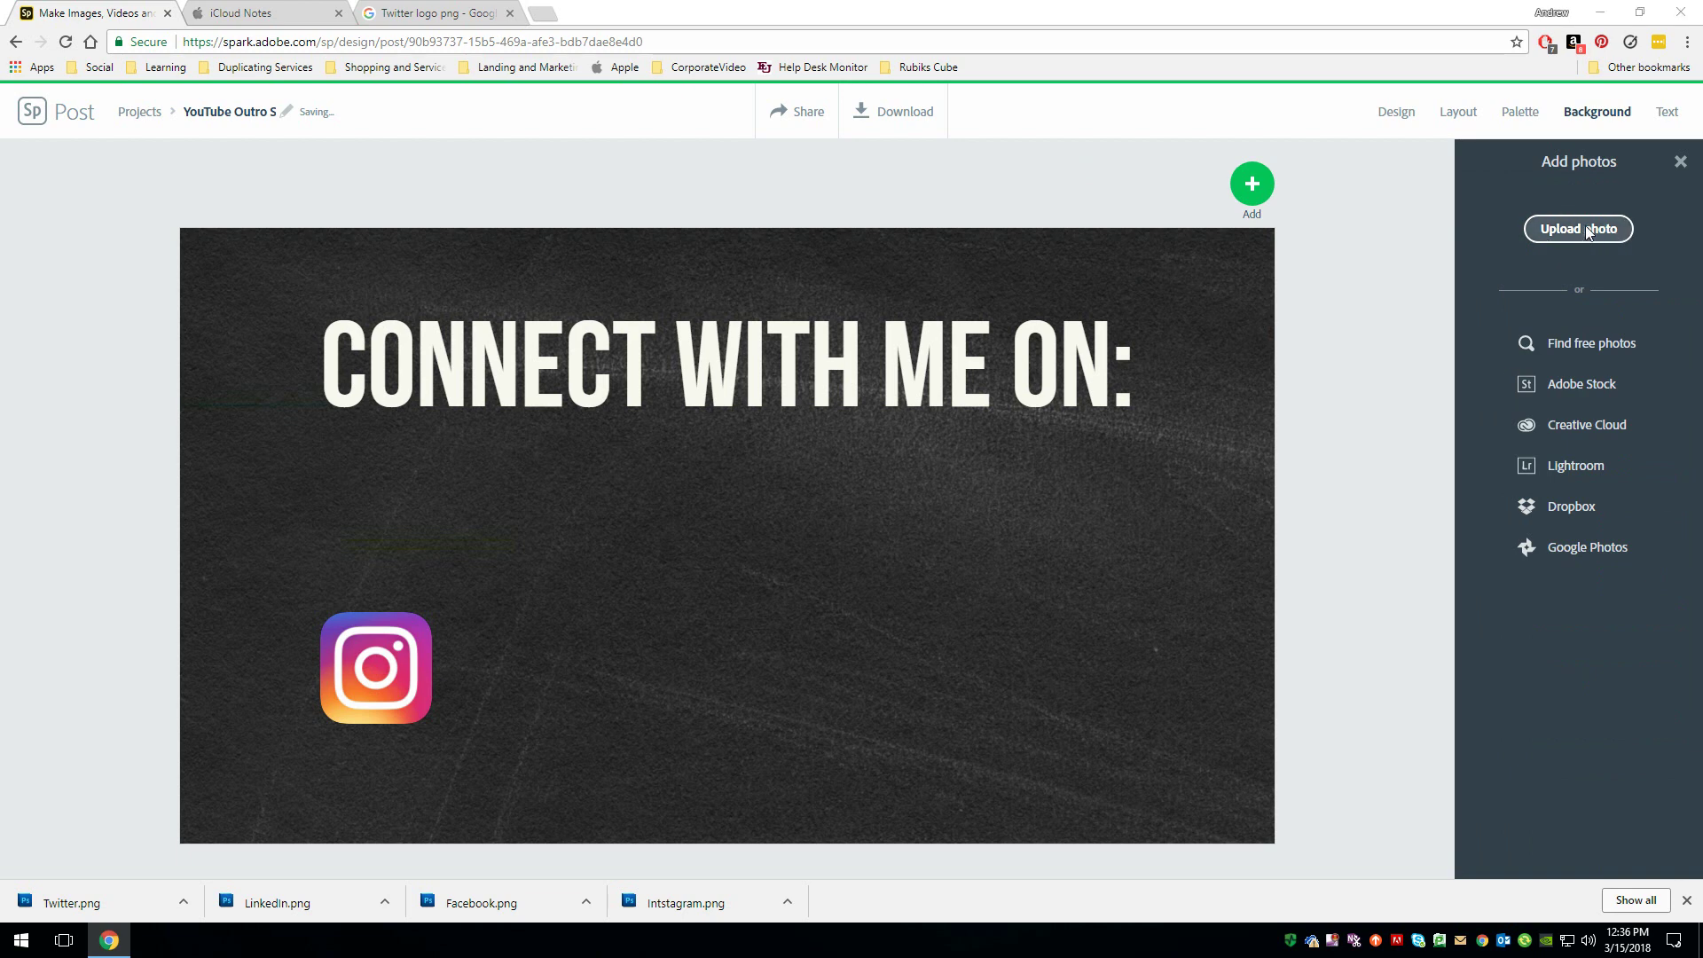
click(1578, 229)
double_click(1129, 417)
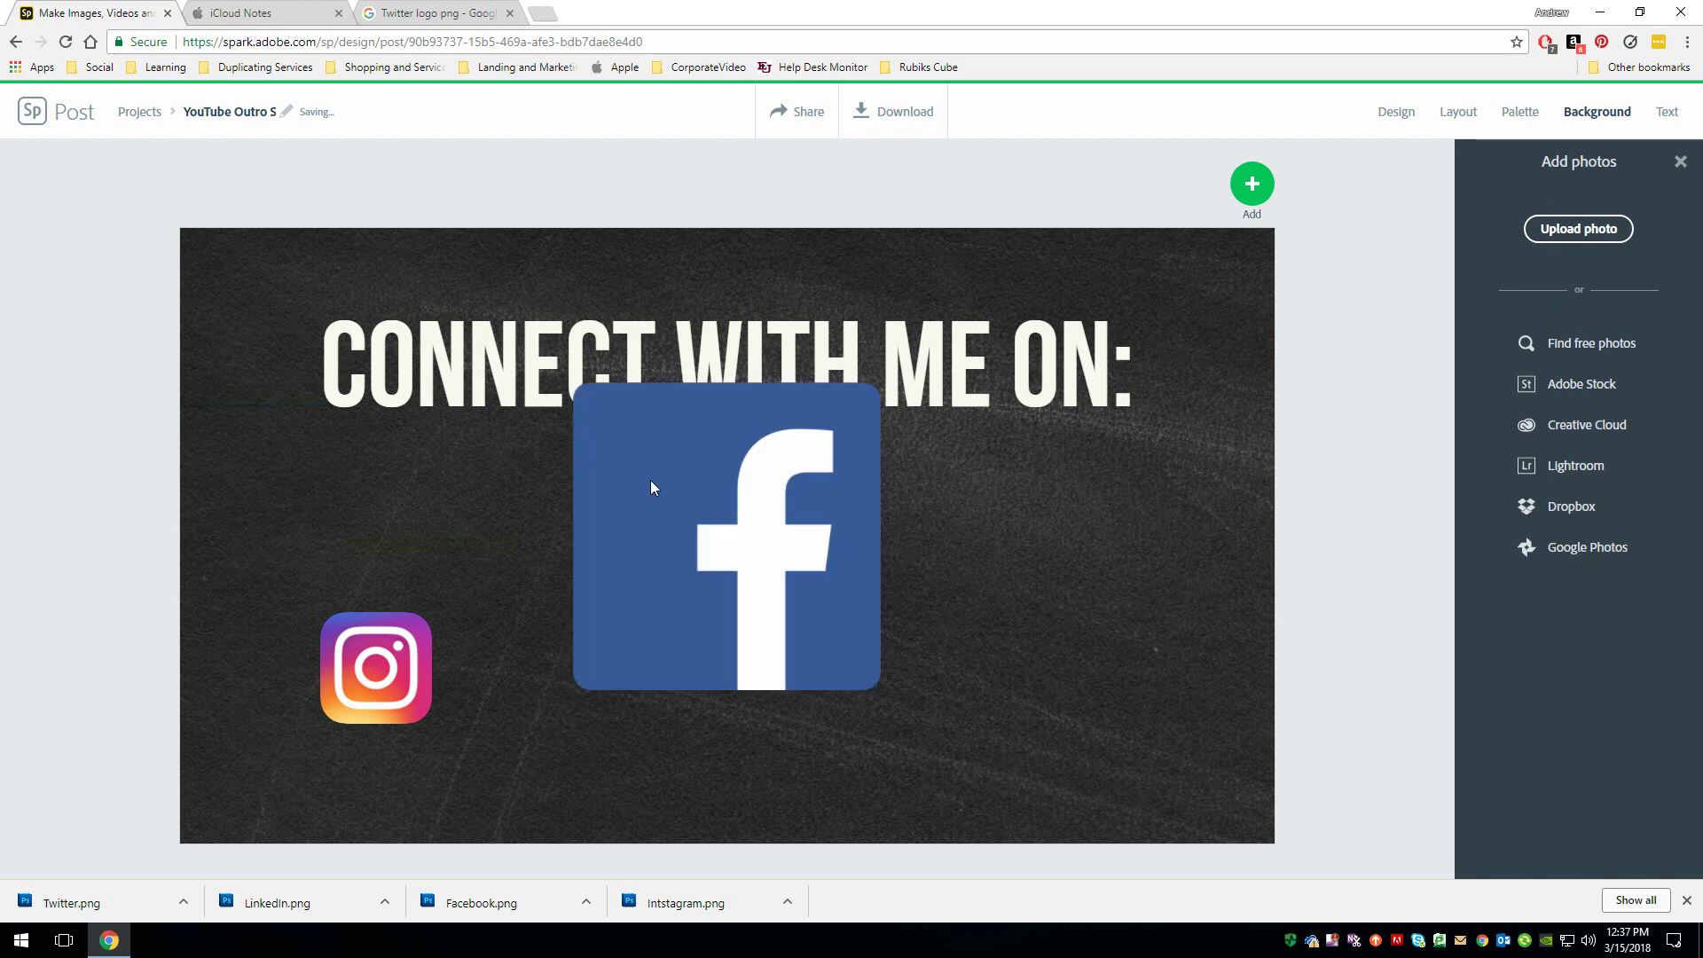
Shrink the Facebook logo to the Instagram icon's size and align it just to the right of that icon, leaving a small gap
drag(651, 487, 577, 520)
drag(809, 417, 624, 635)
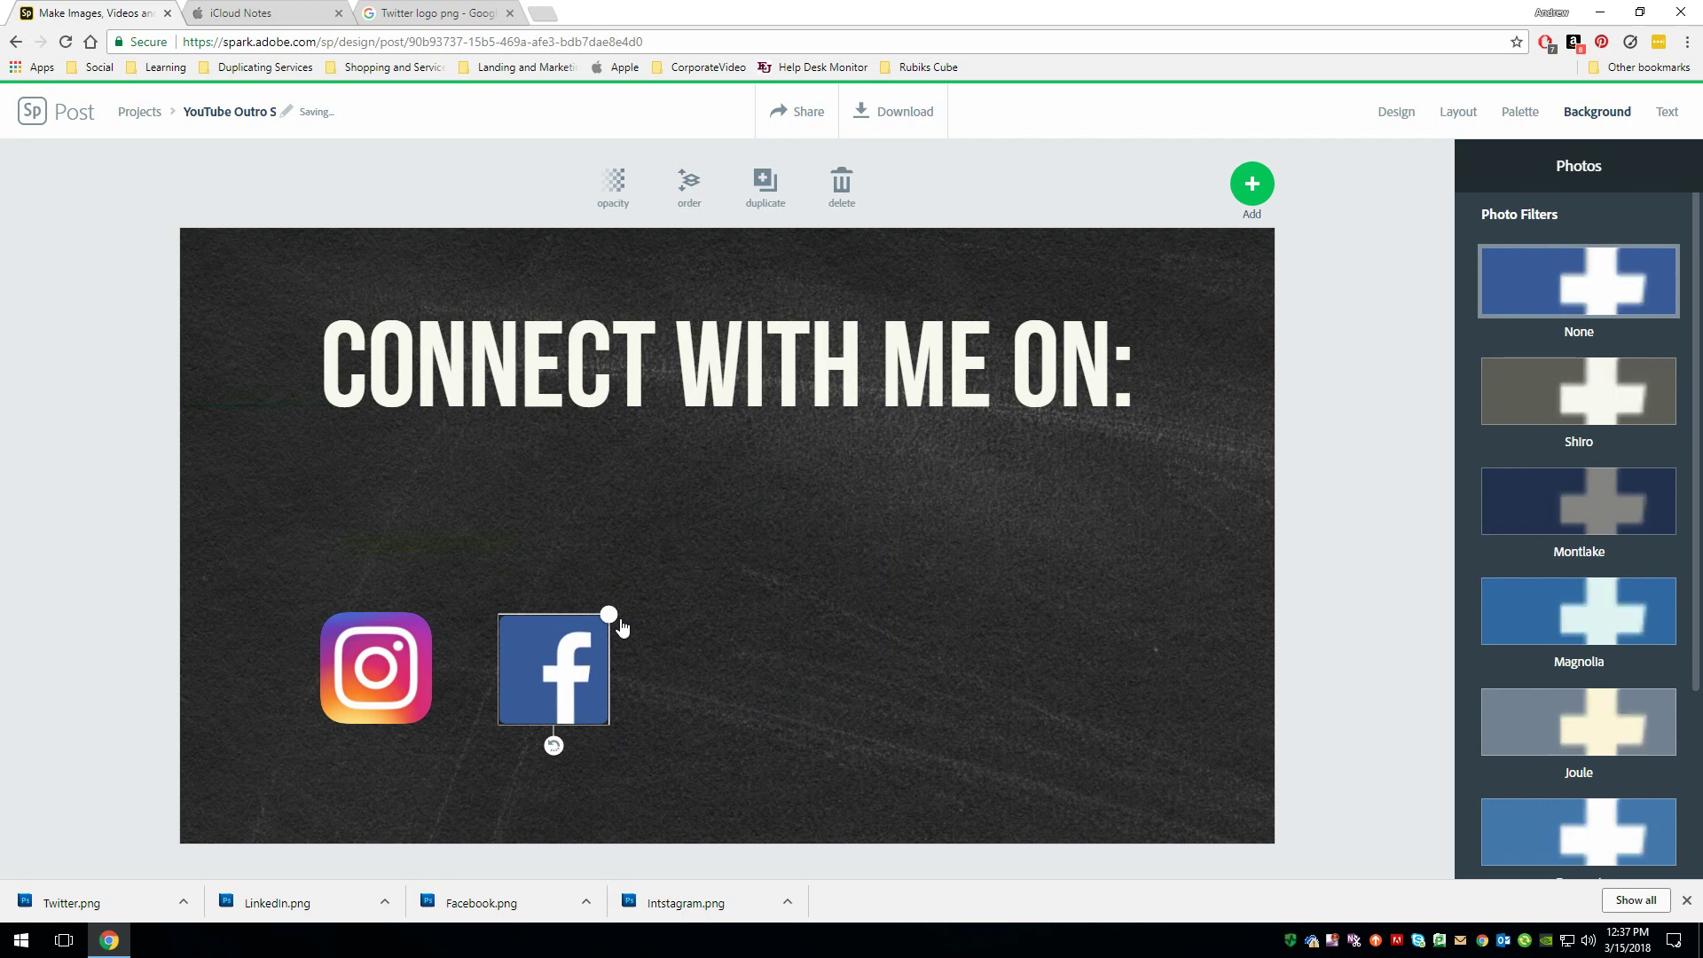
drag(563, 683, 496, 724)
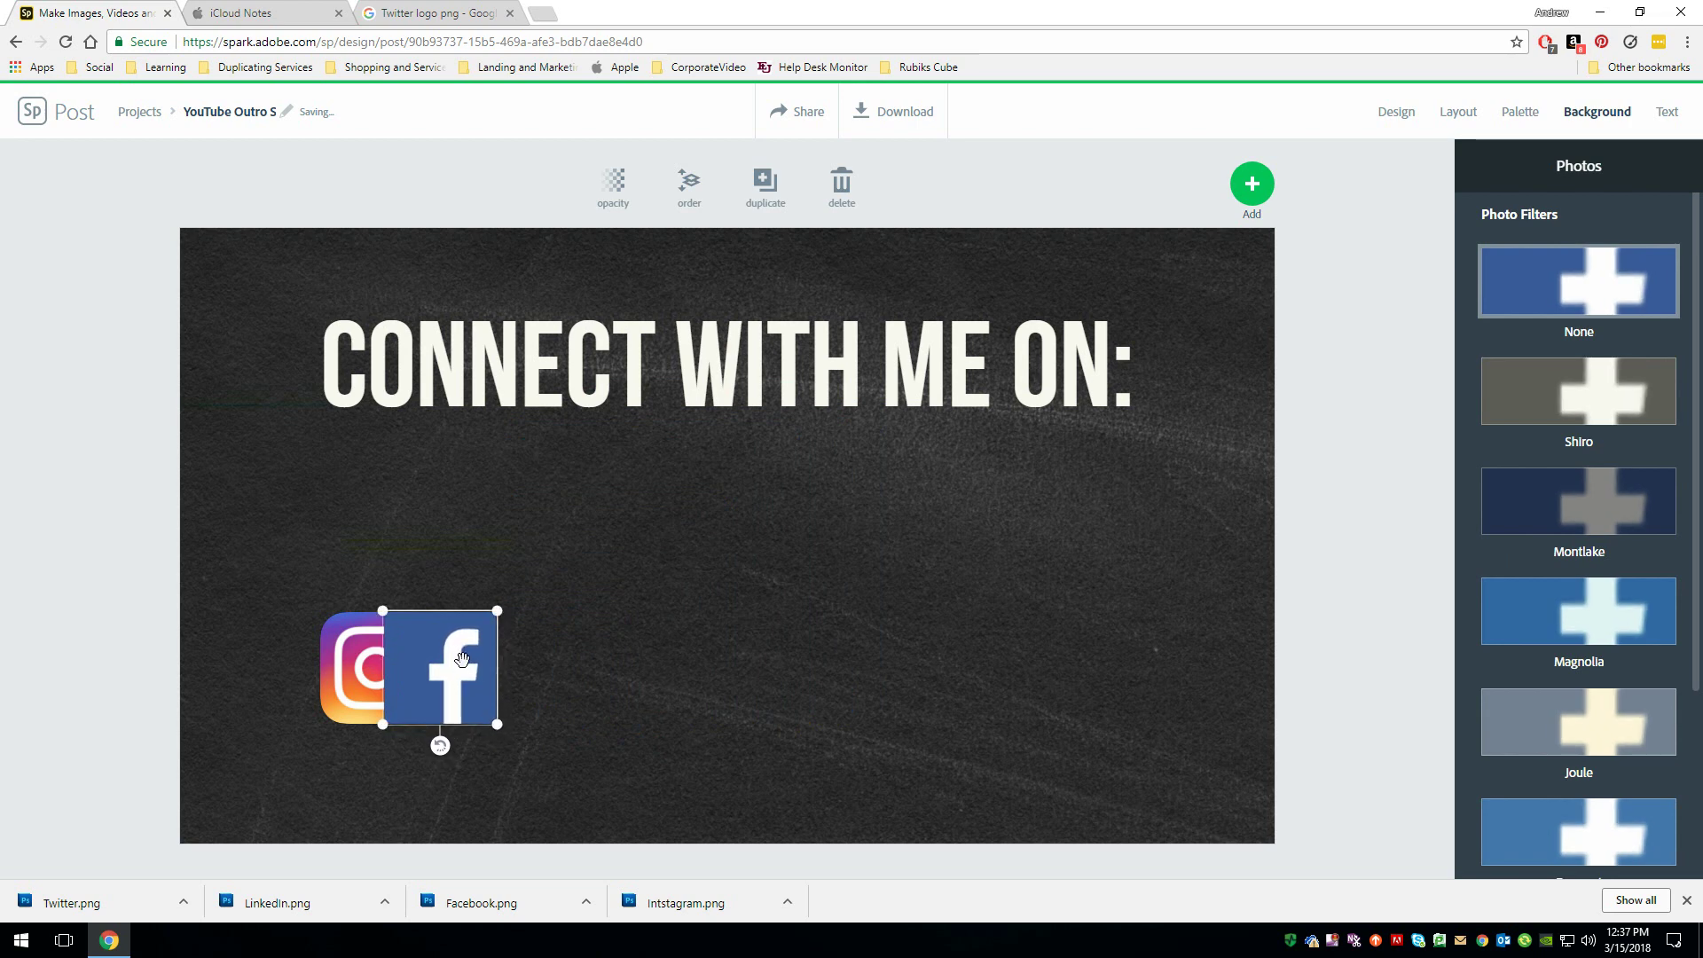
drag(462, 658, 571, 665)
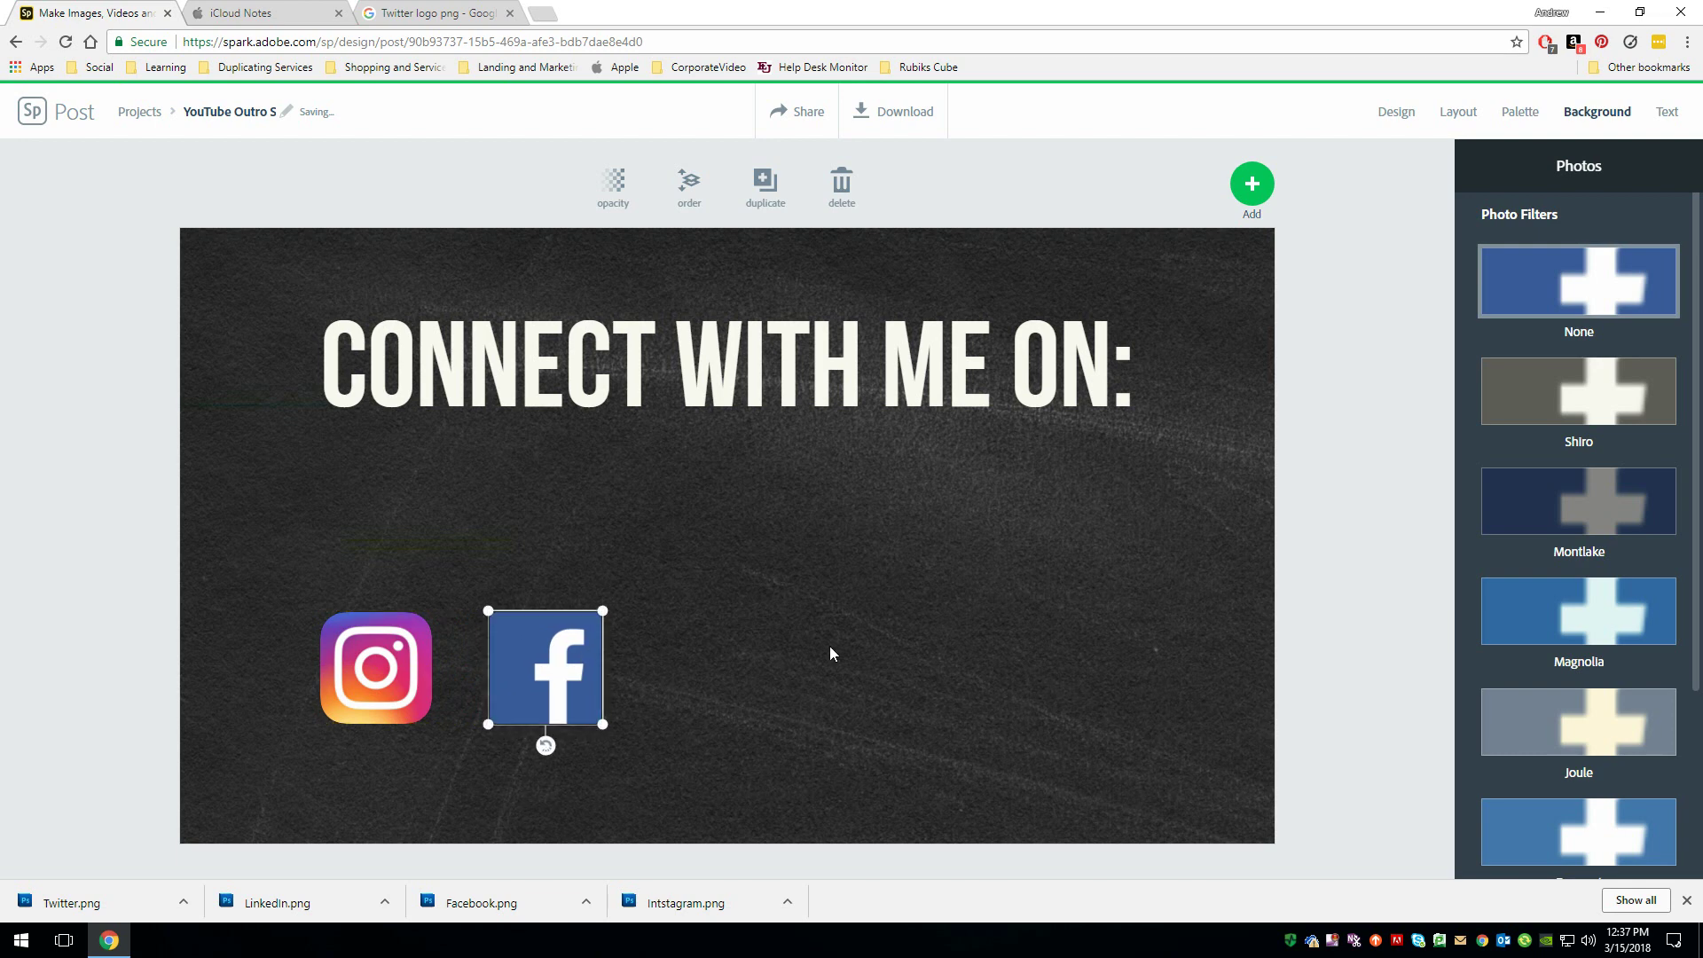
click(1346, 658)
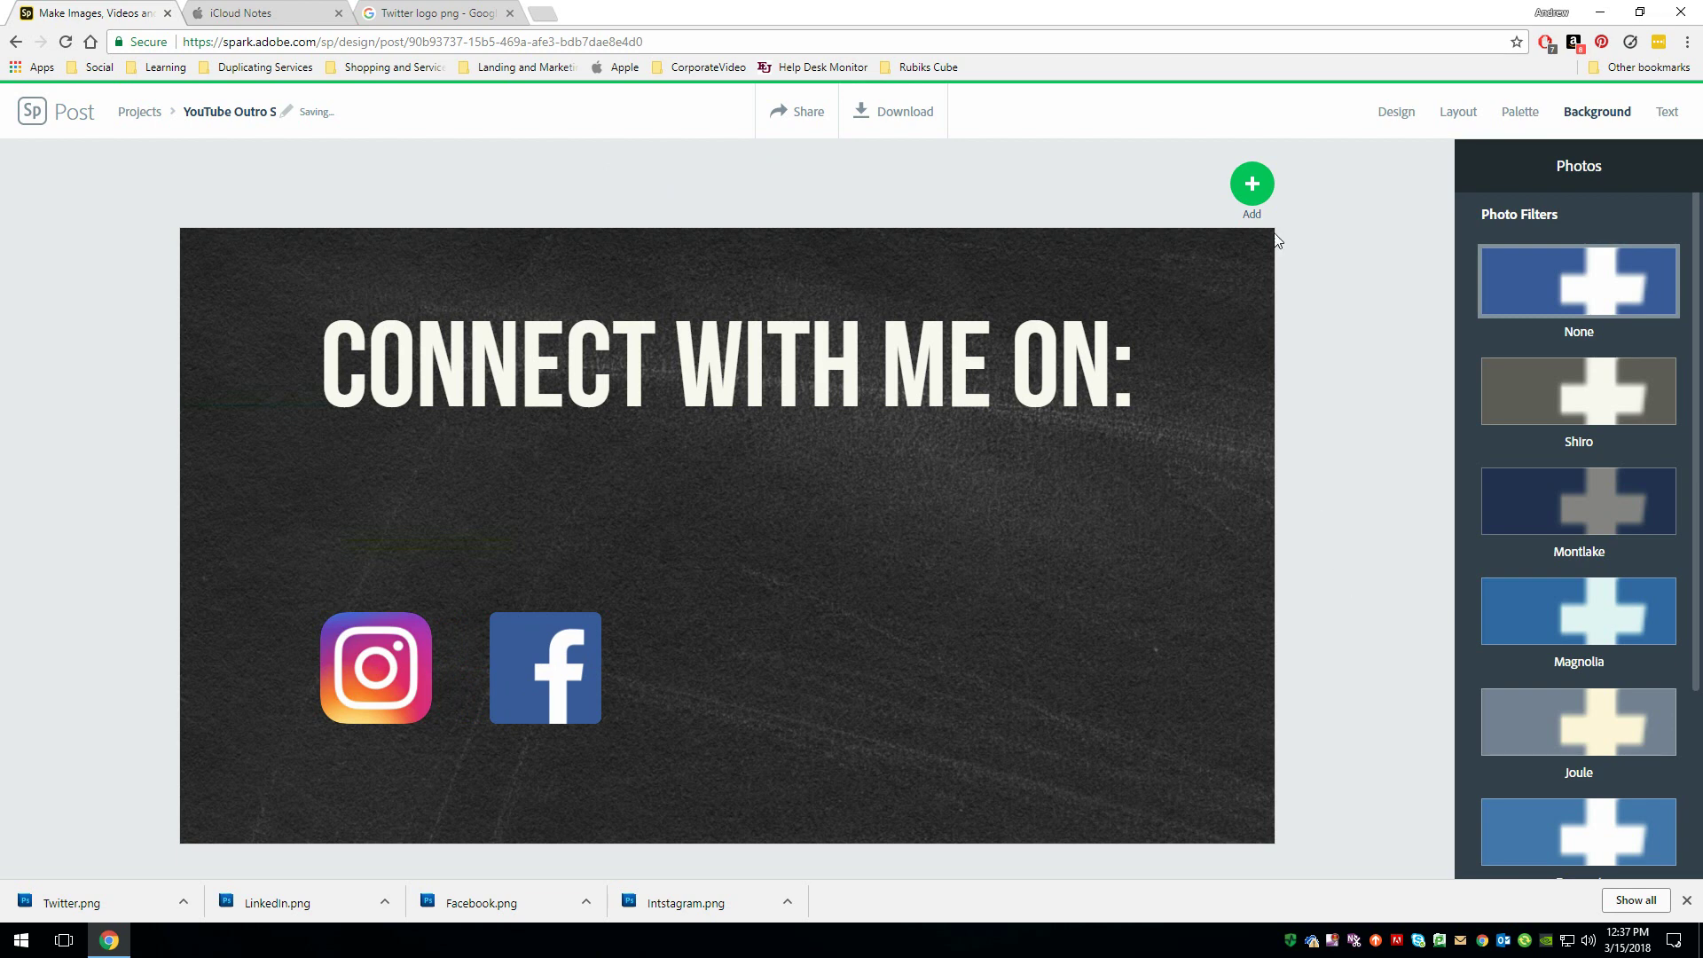
Upload "LinkedIn.png" from the WuFoo folder onto the "Connect with me on:" slide as a photo
click(1252, 183)
click(1020, 184)
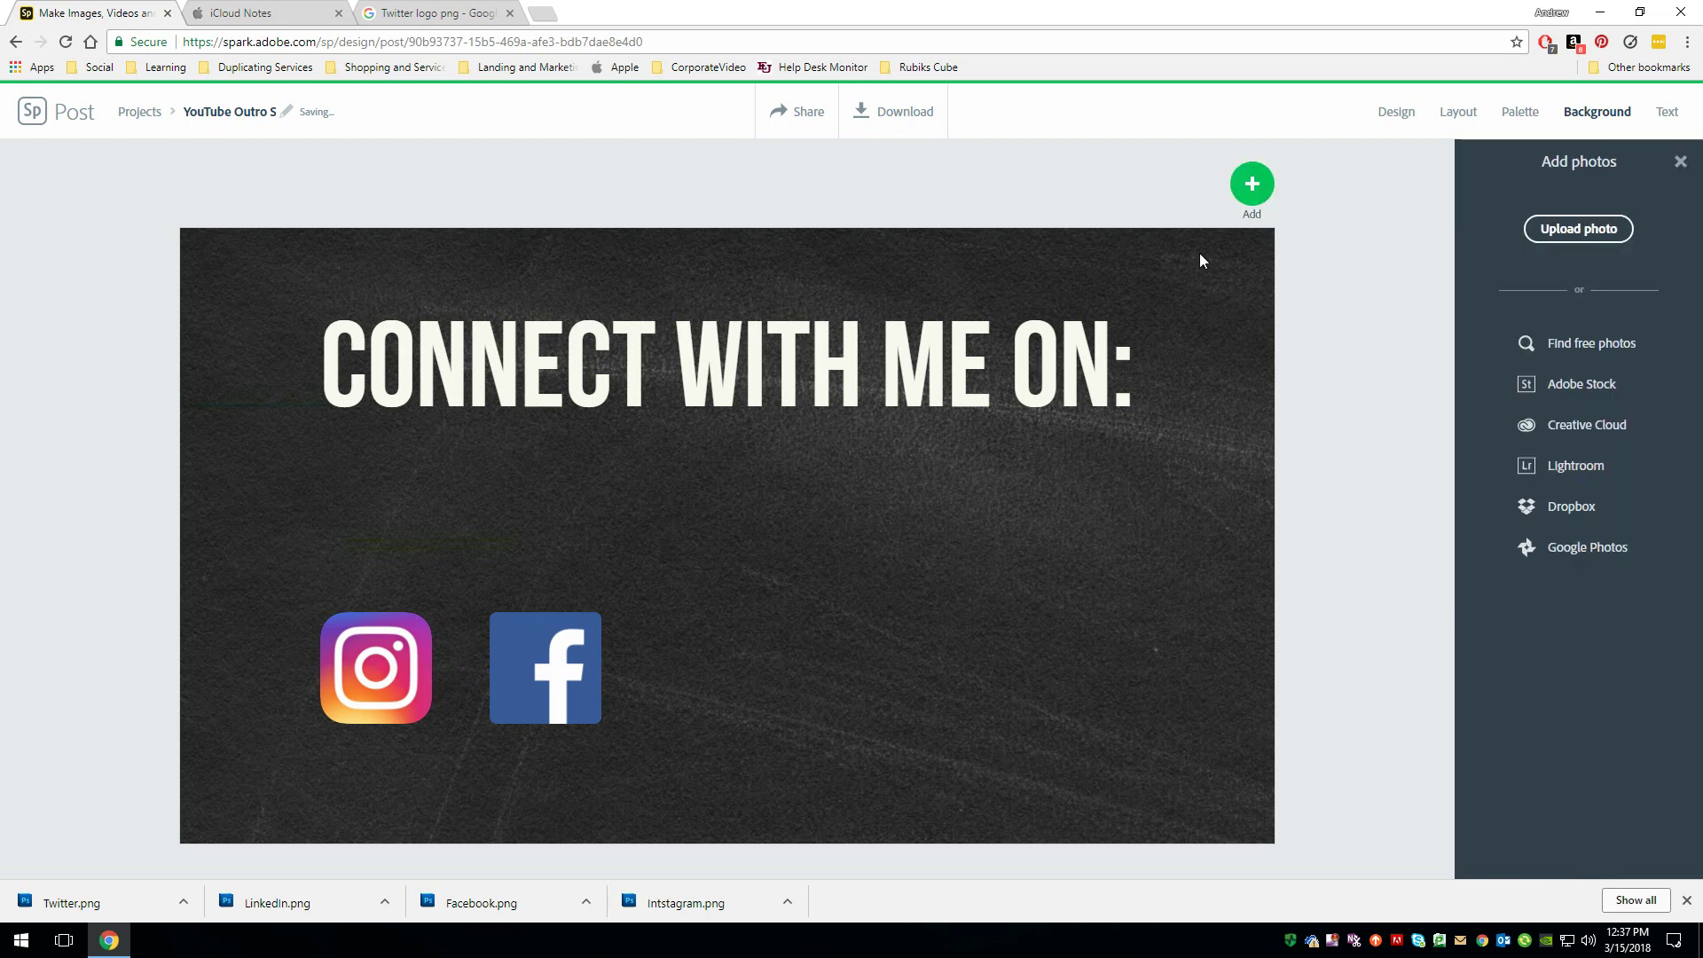
click(1588, 236)
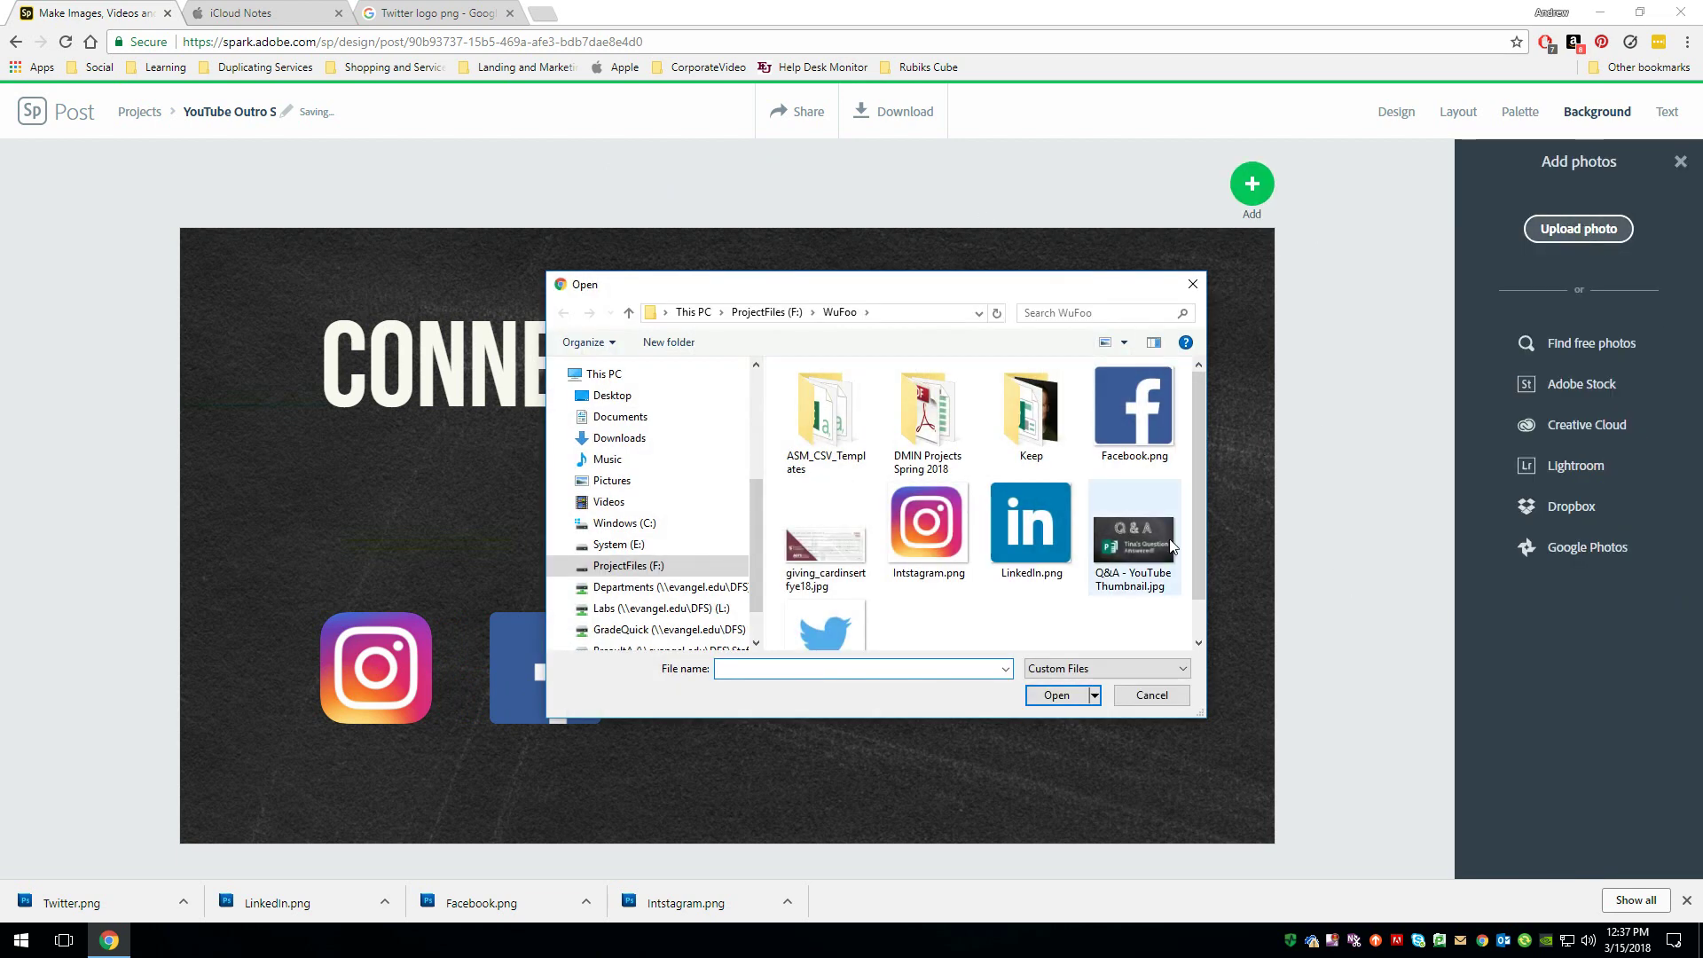
double_click(1034, 531)
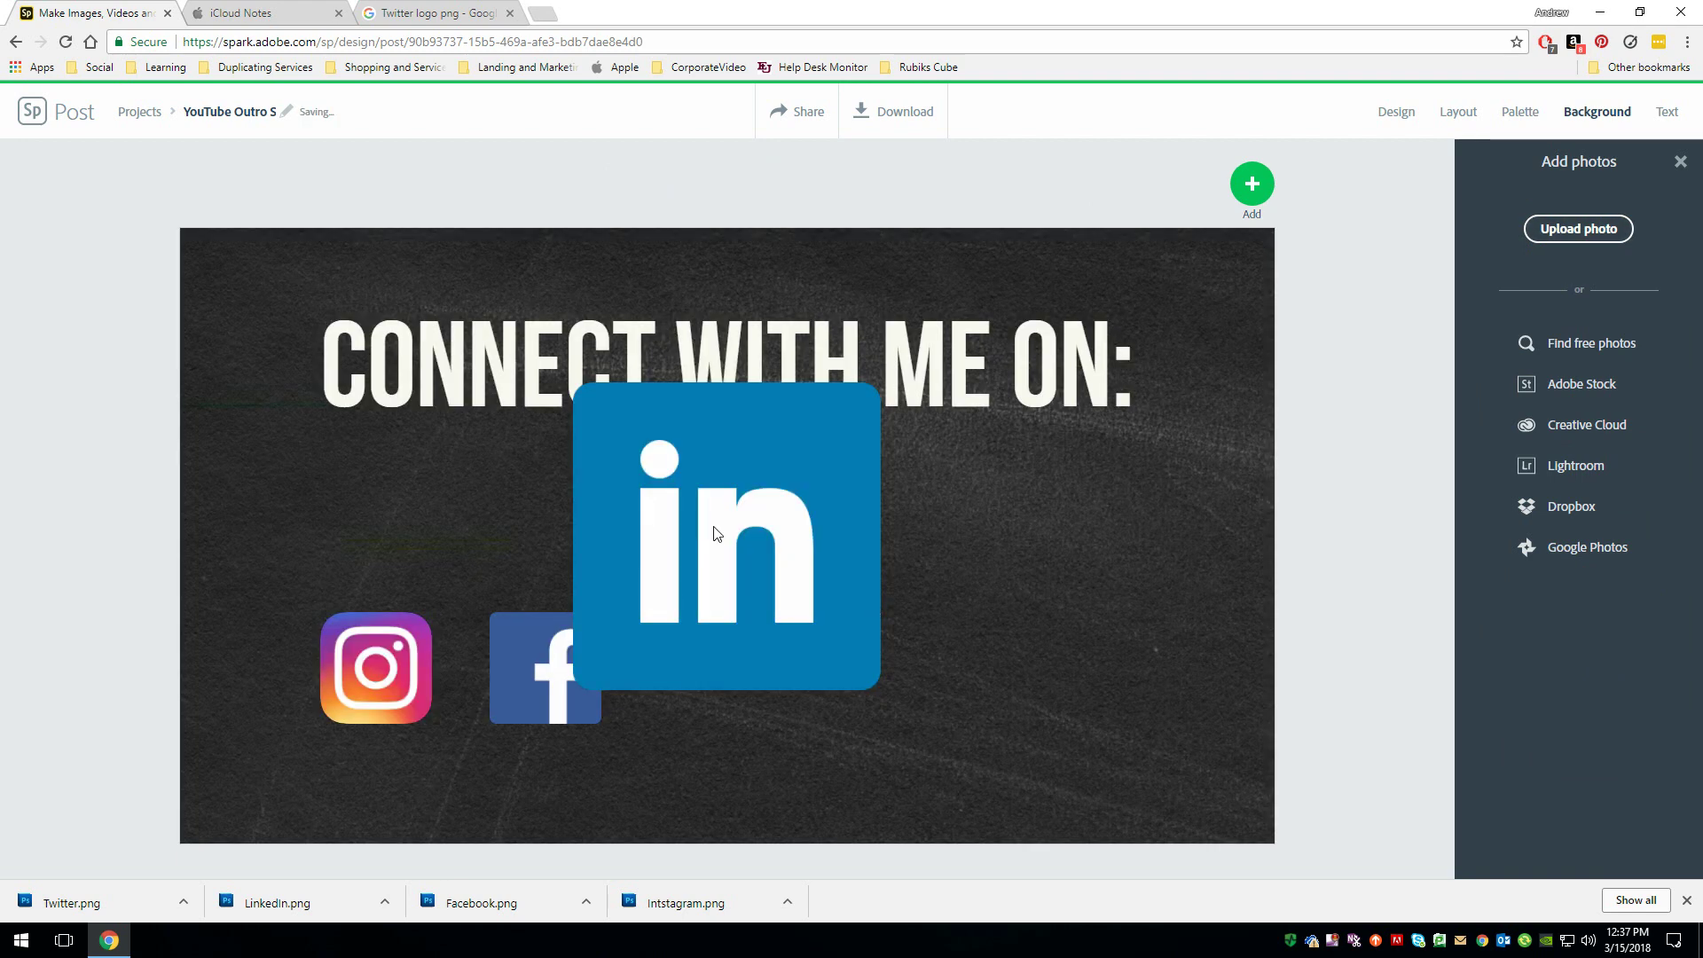
Shrink the LinkedIn logo to the Facebook icon's size and place it in the same row, to the right of that icon
drag(715, 526, 827, 568)
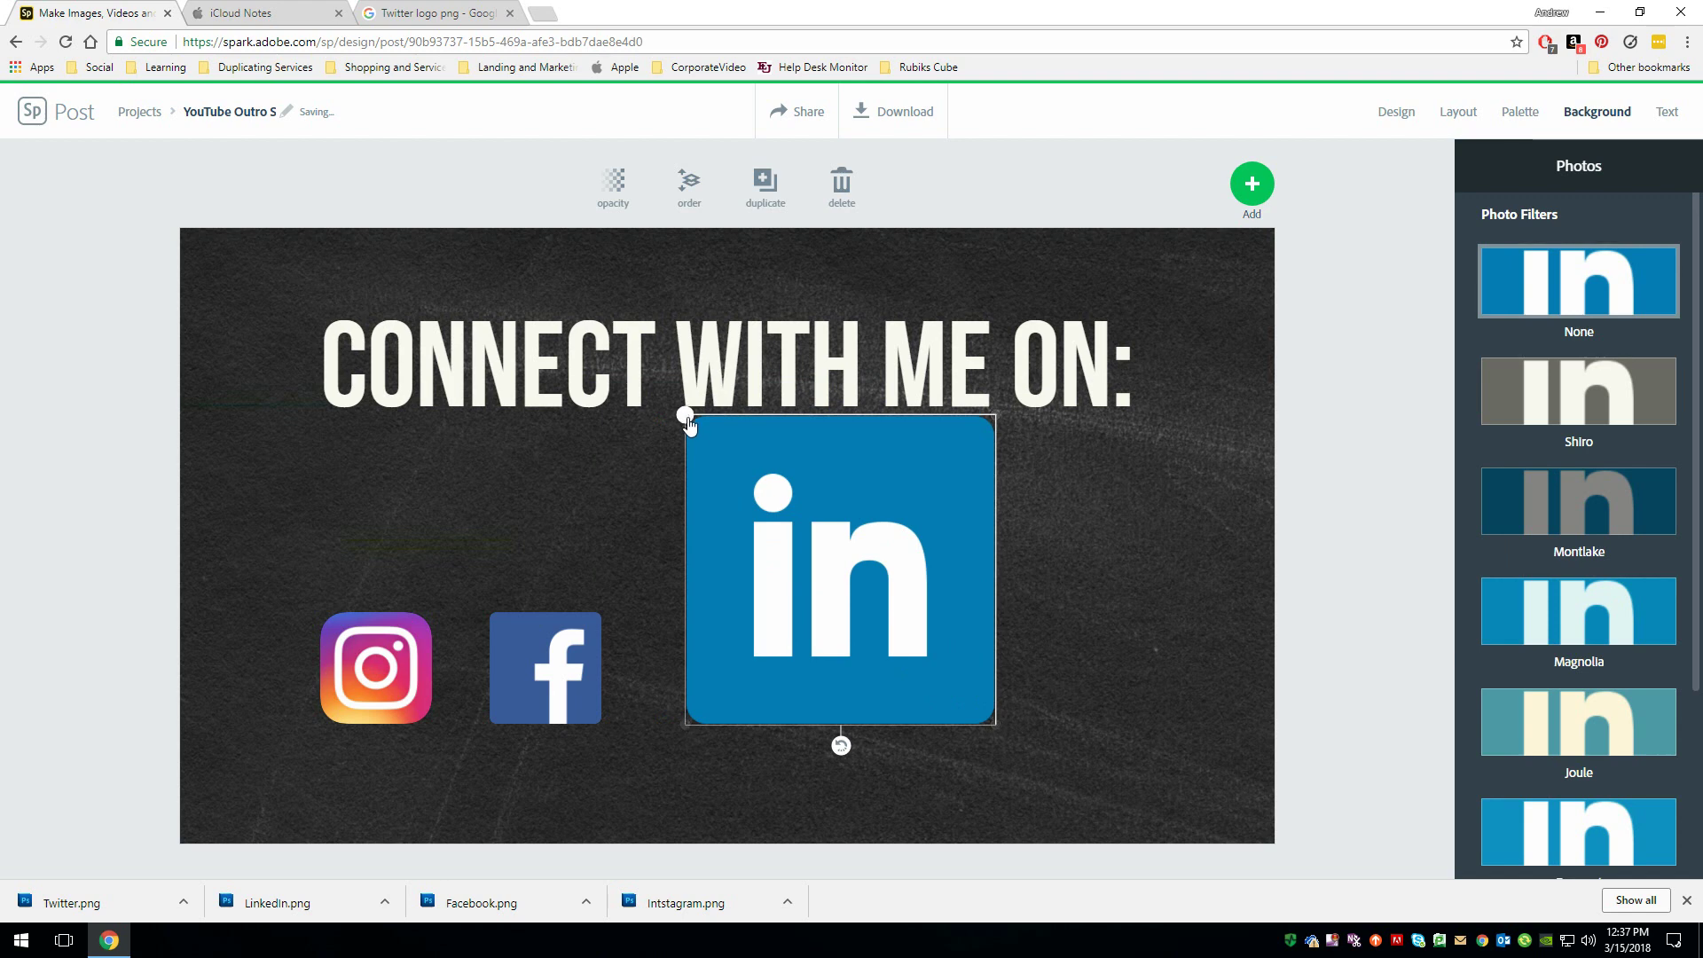
drag(685, 415, 809, 600)
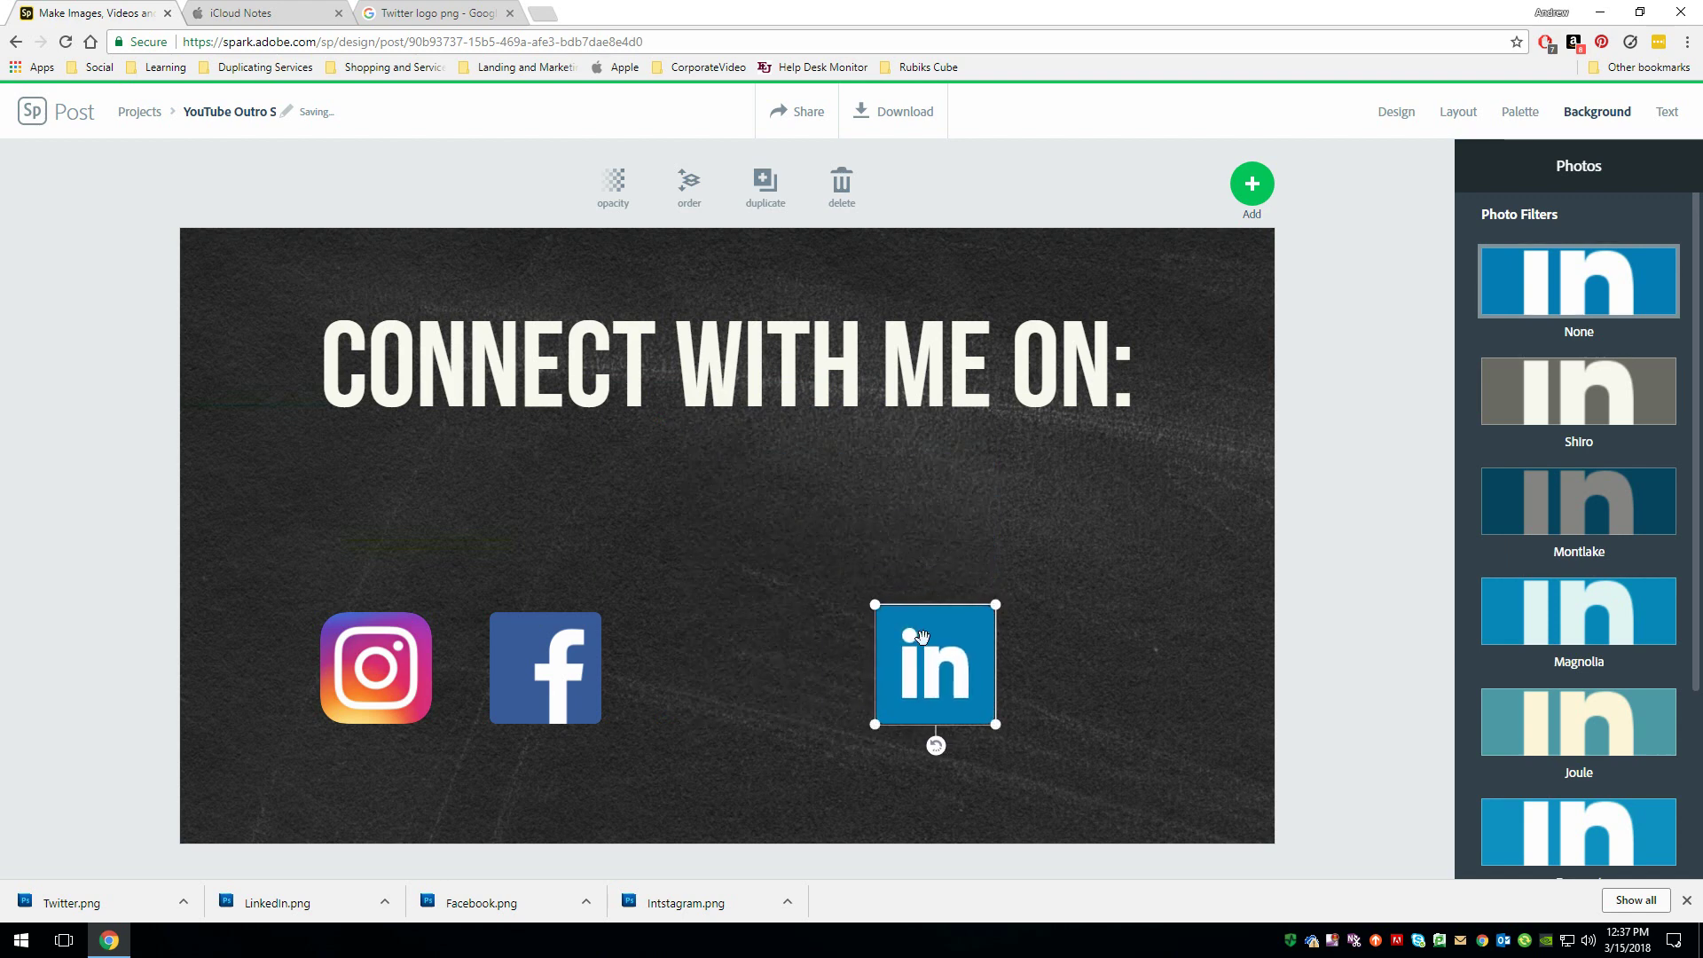
drag(887, 656, 589, 615)
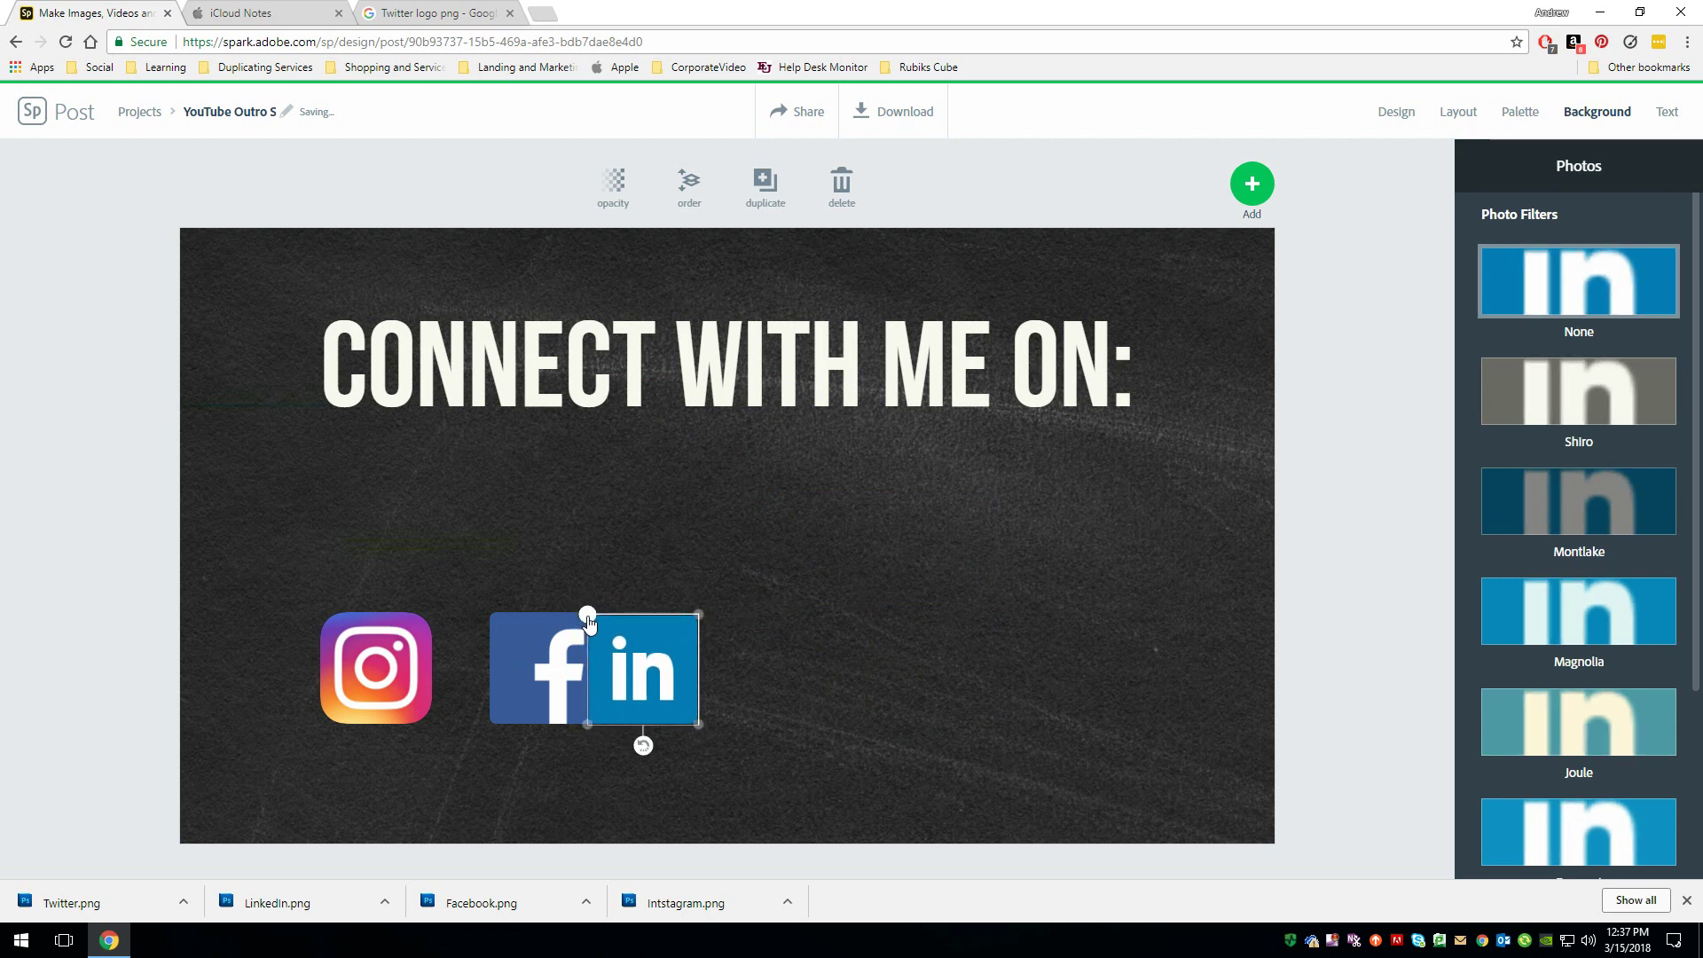
drag(636, 672, 783, 665)
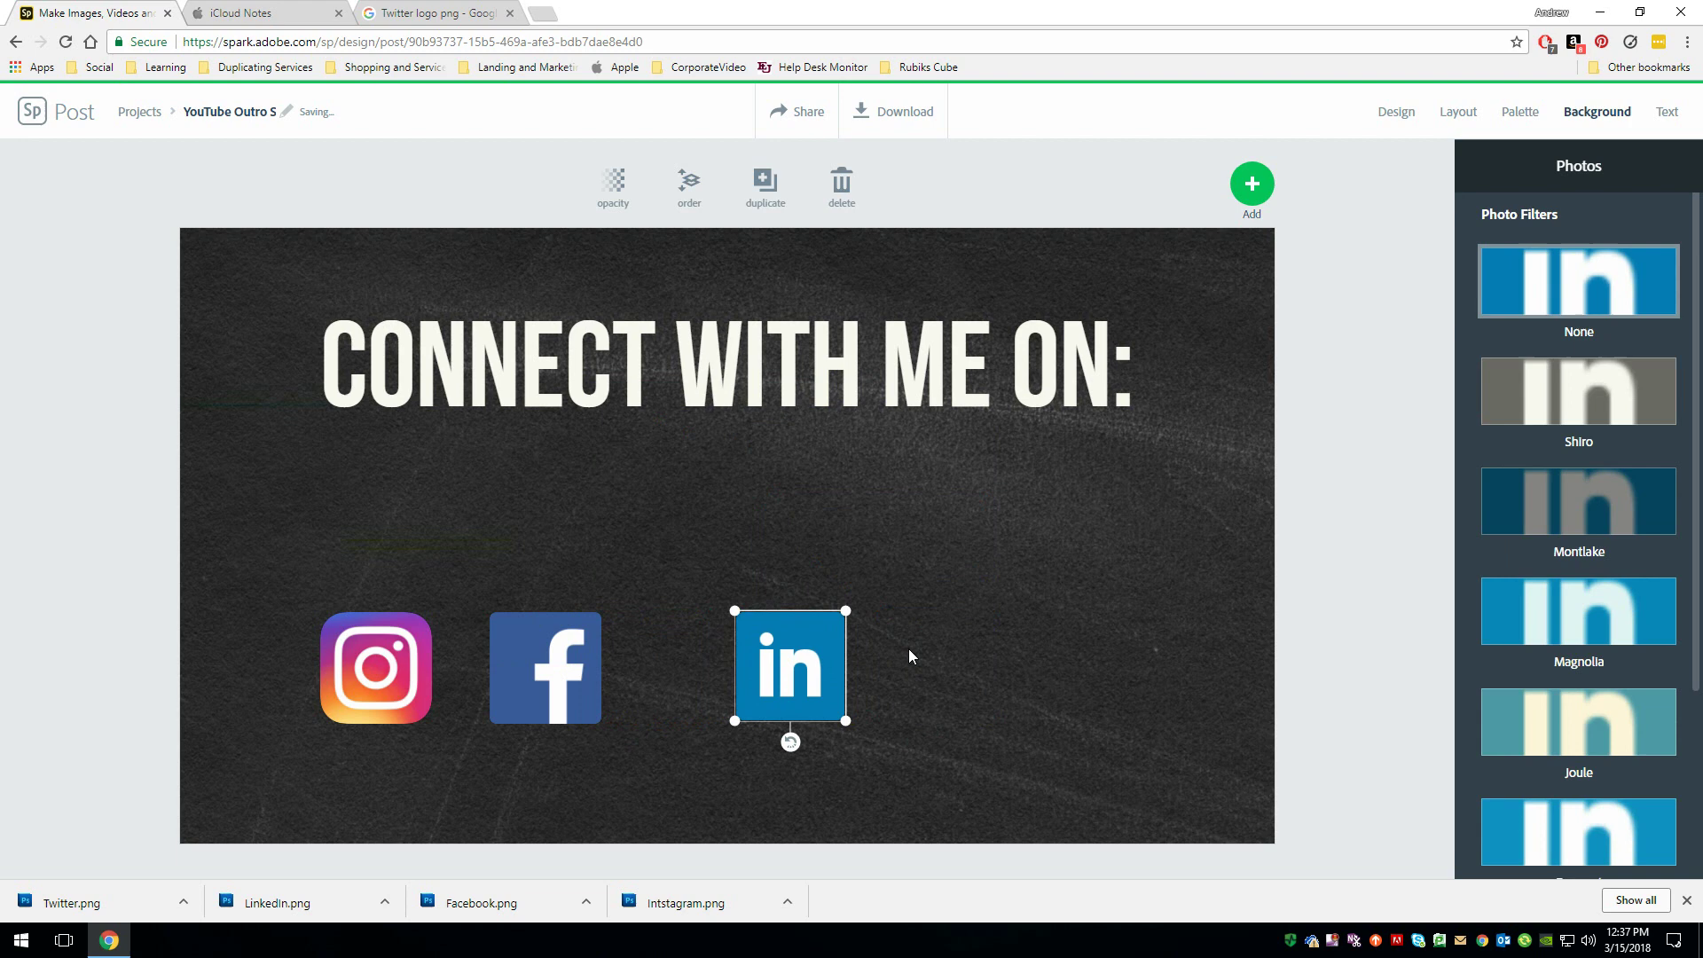
click(1328, 552)
Upload the Twitter bird logo from the WuFoo folder onto the slide as another photo
click(1251, 184)
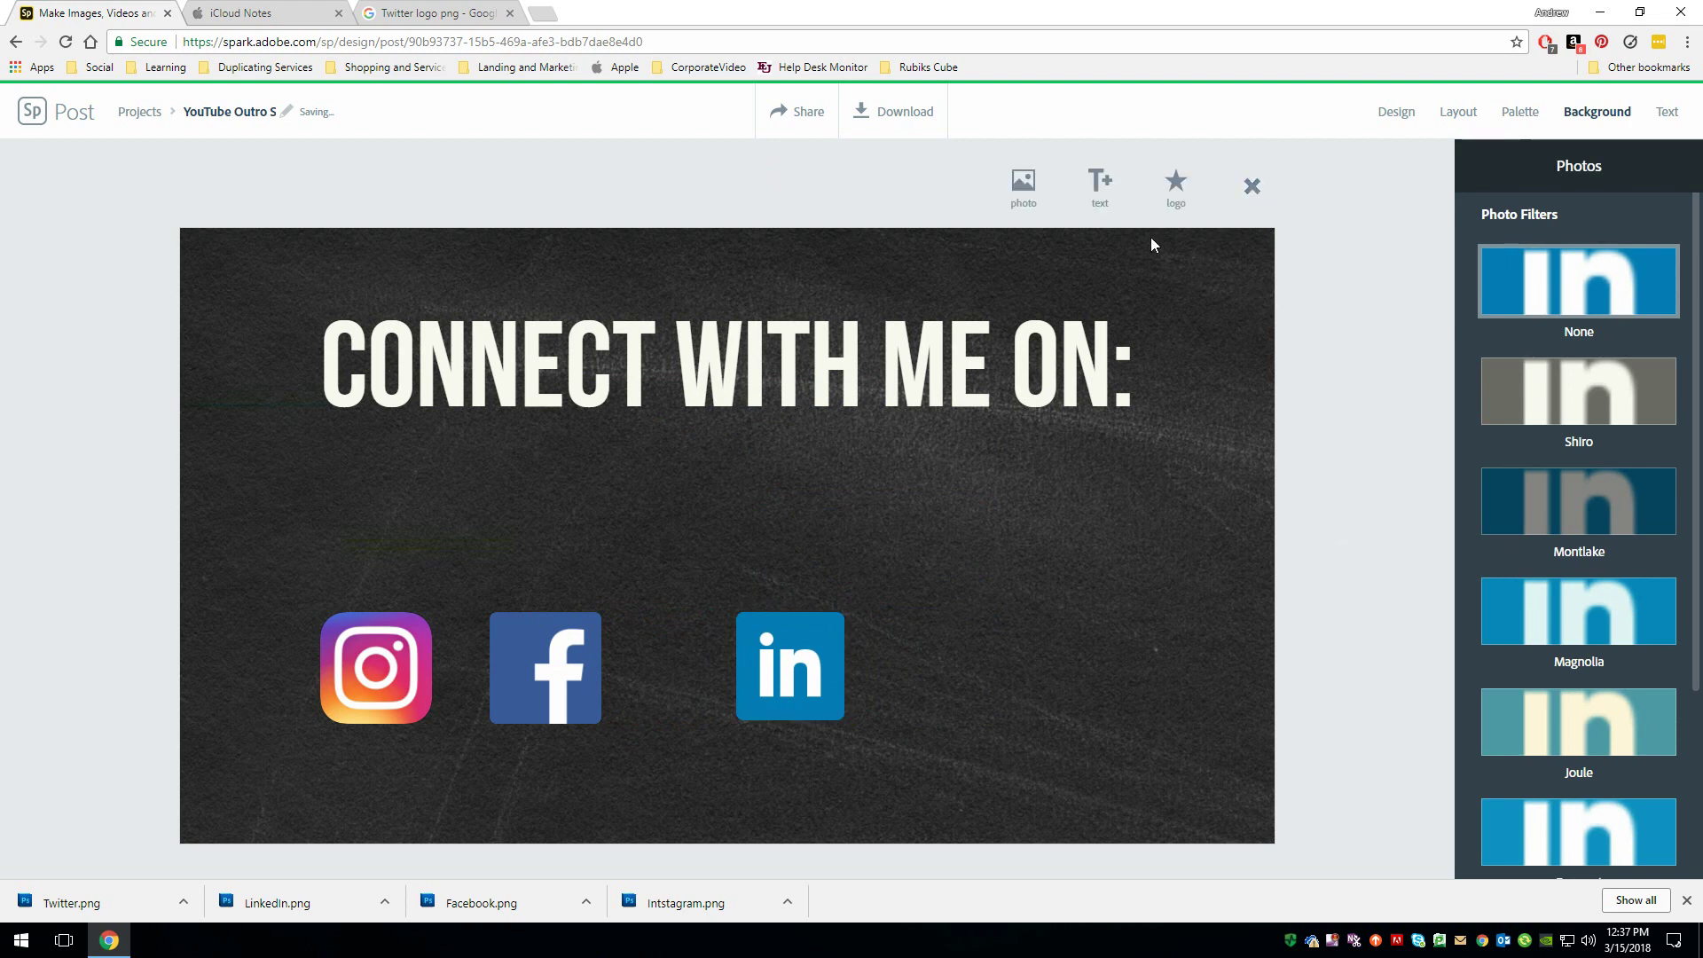
click(1011, 191)
click(1608, 252)
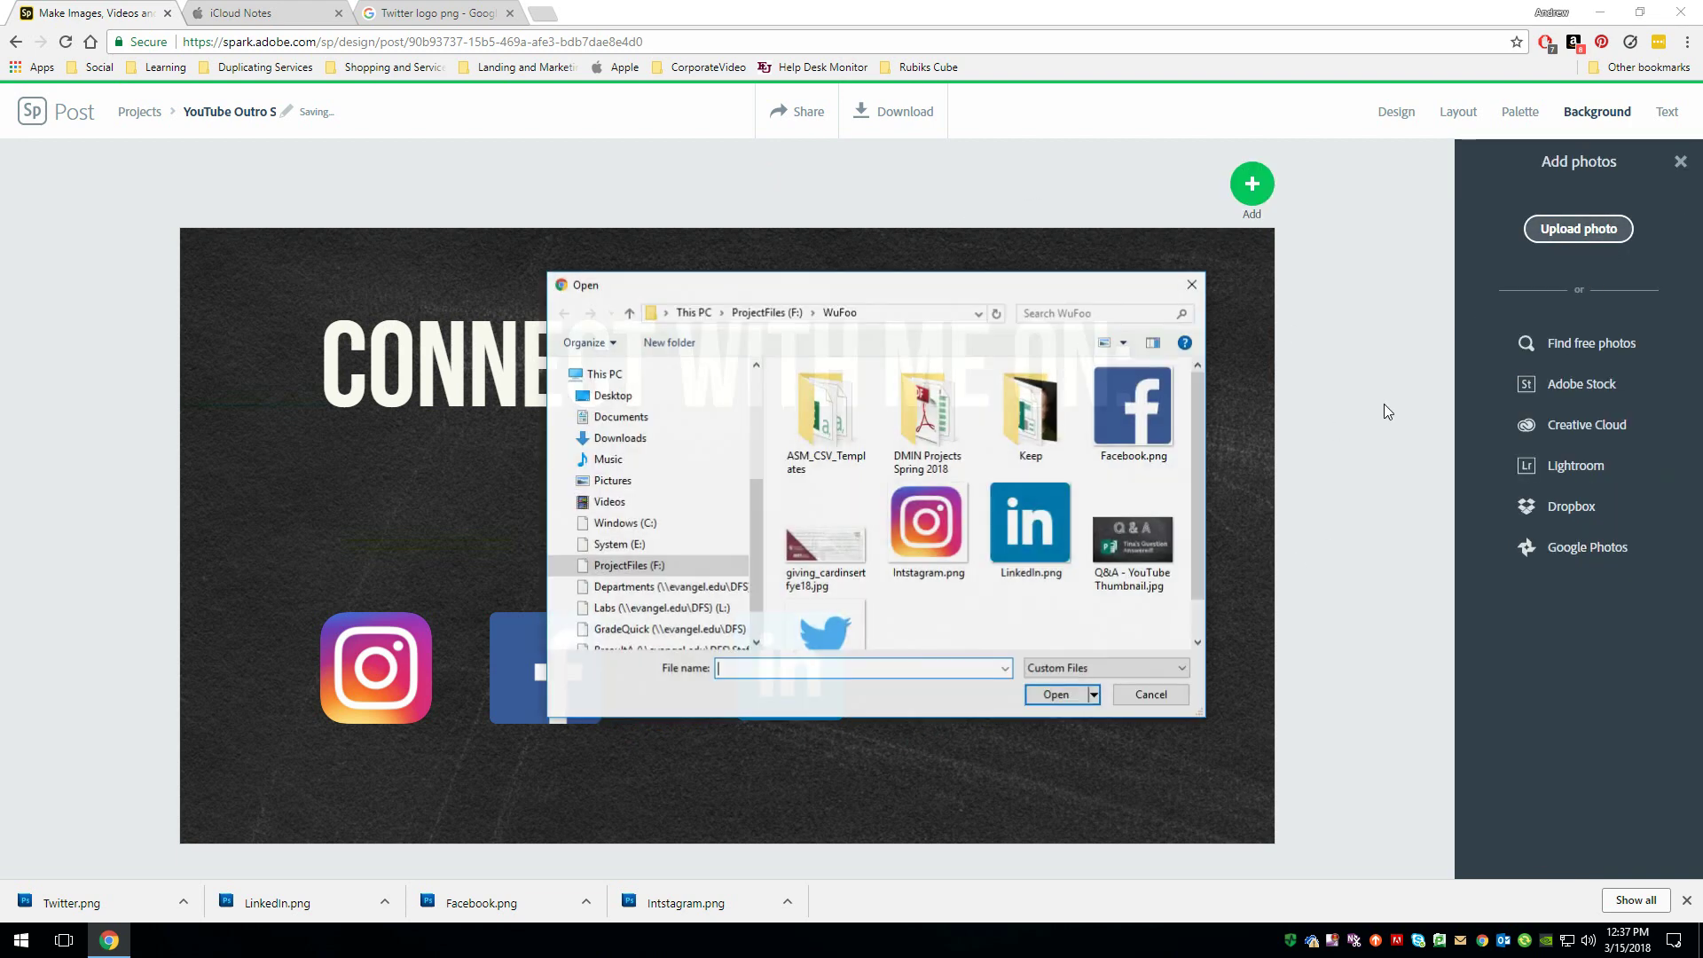
click(820, 631)
click(1056, 695)
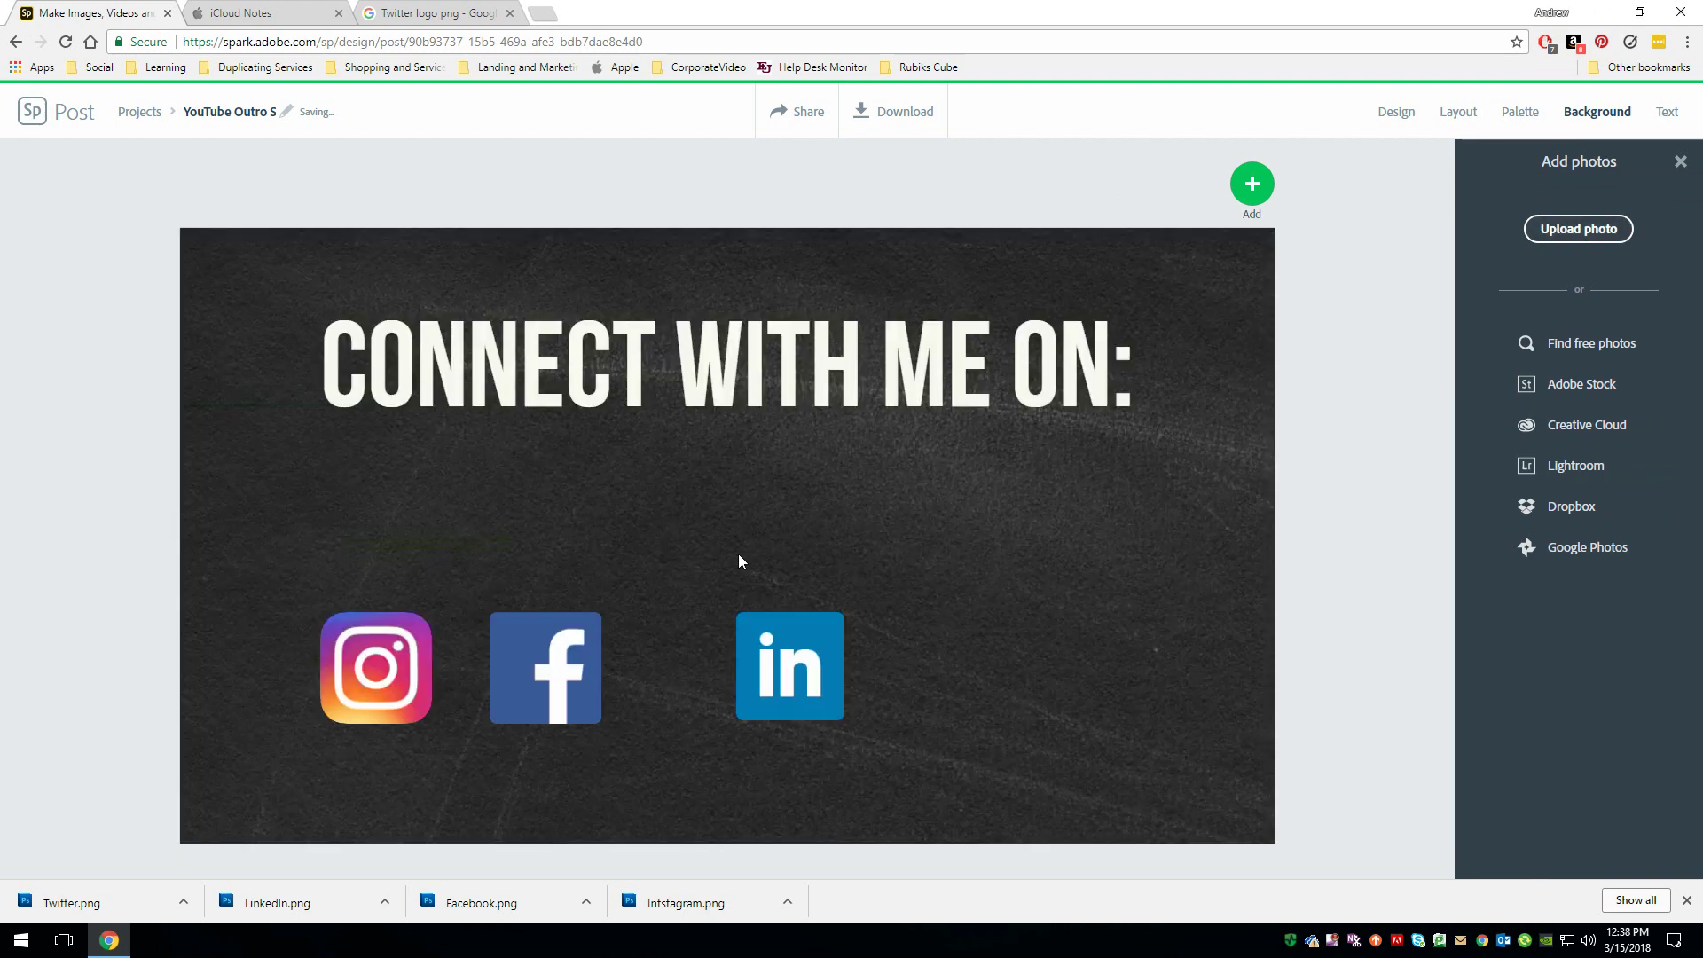
Shrink the Twitter logo to the other icons' height and place it at the row's end, aligned with the heading's right edge
drag(774, 539, 1143, 671)
drag(866, 496, 1074, 667)
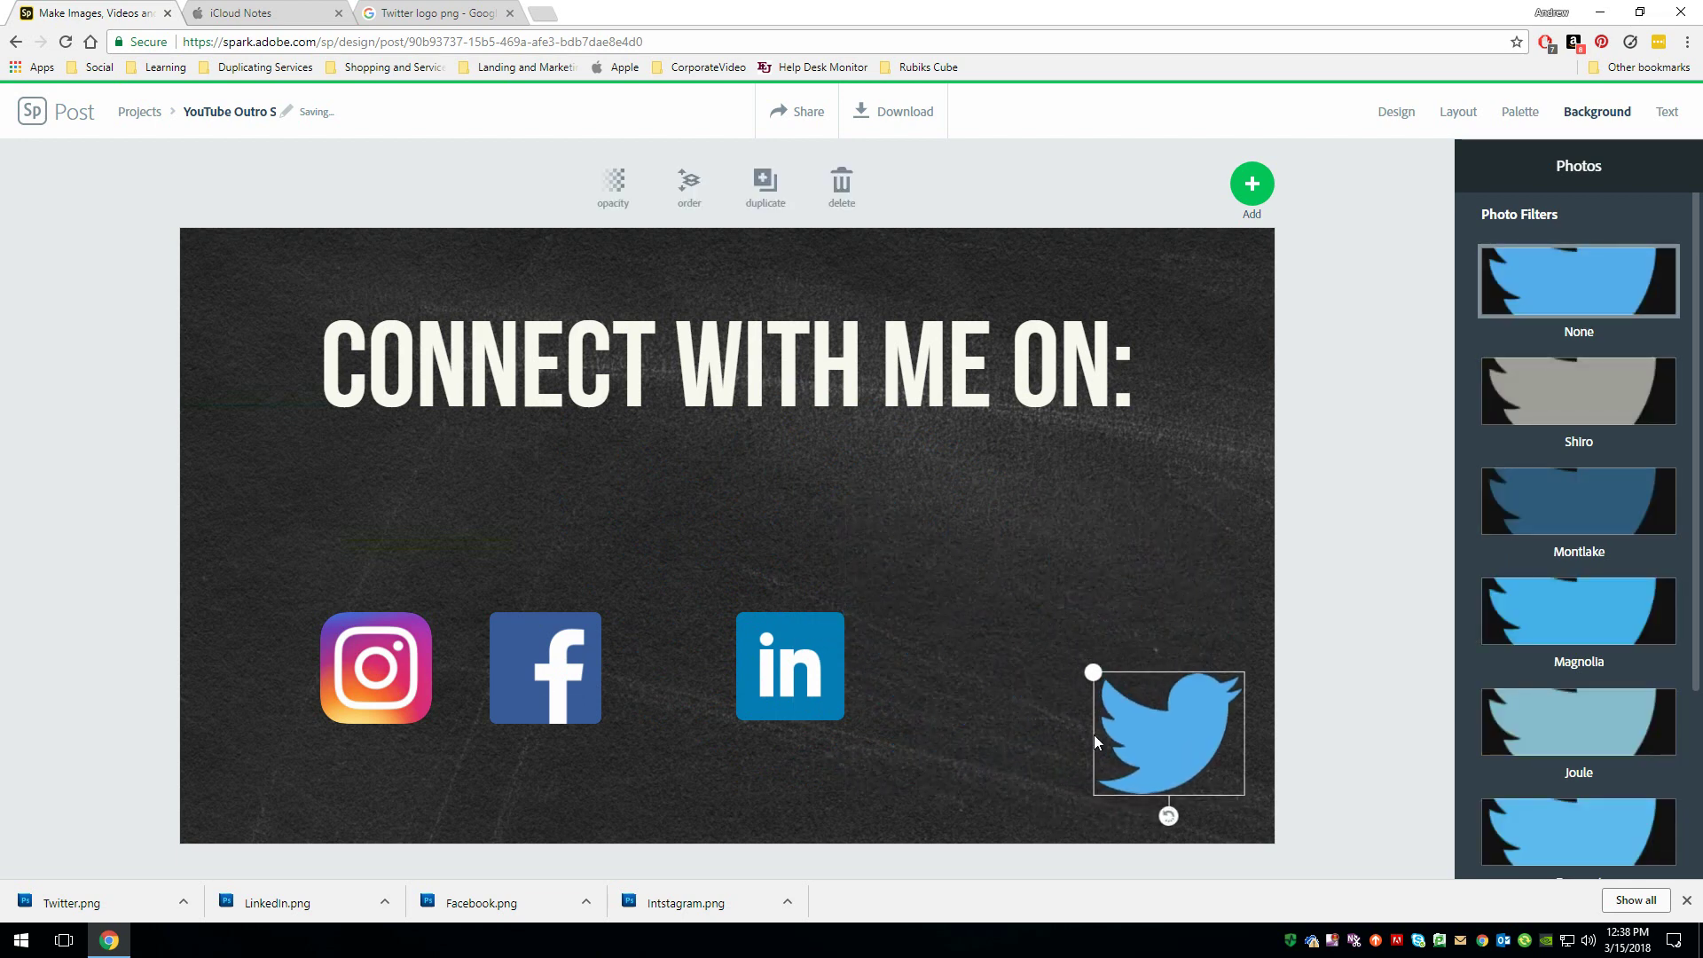
drag(1179, 745, 953, 668)
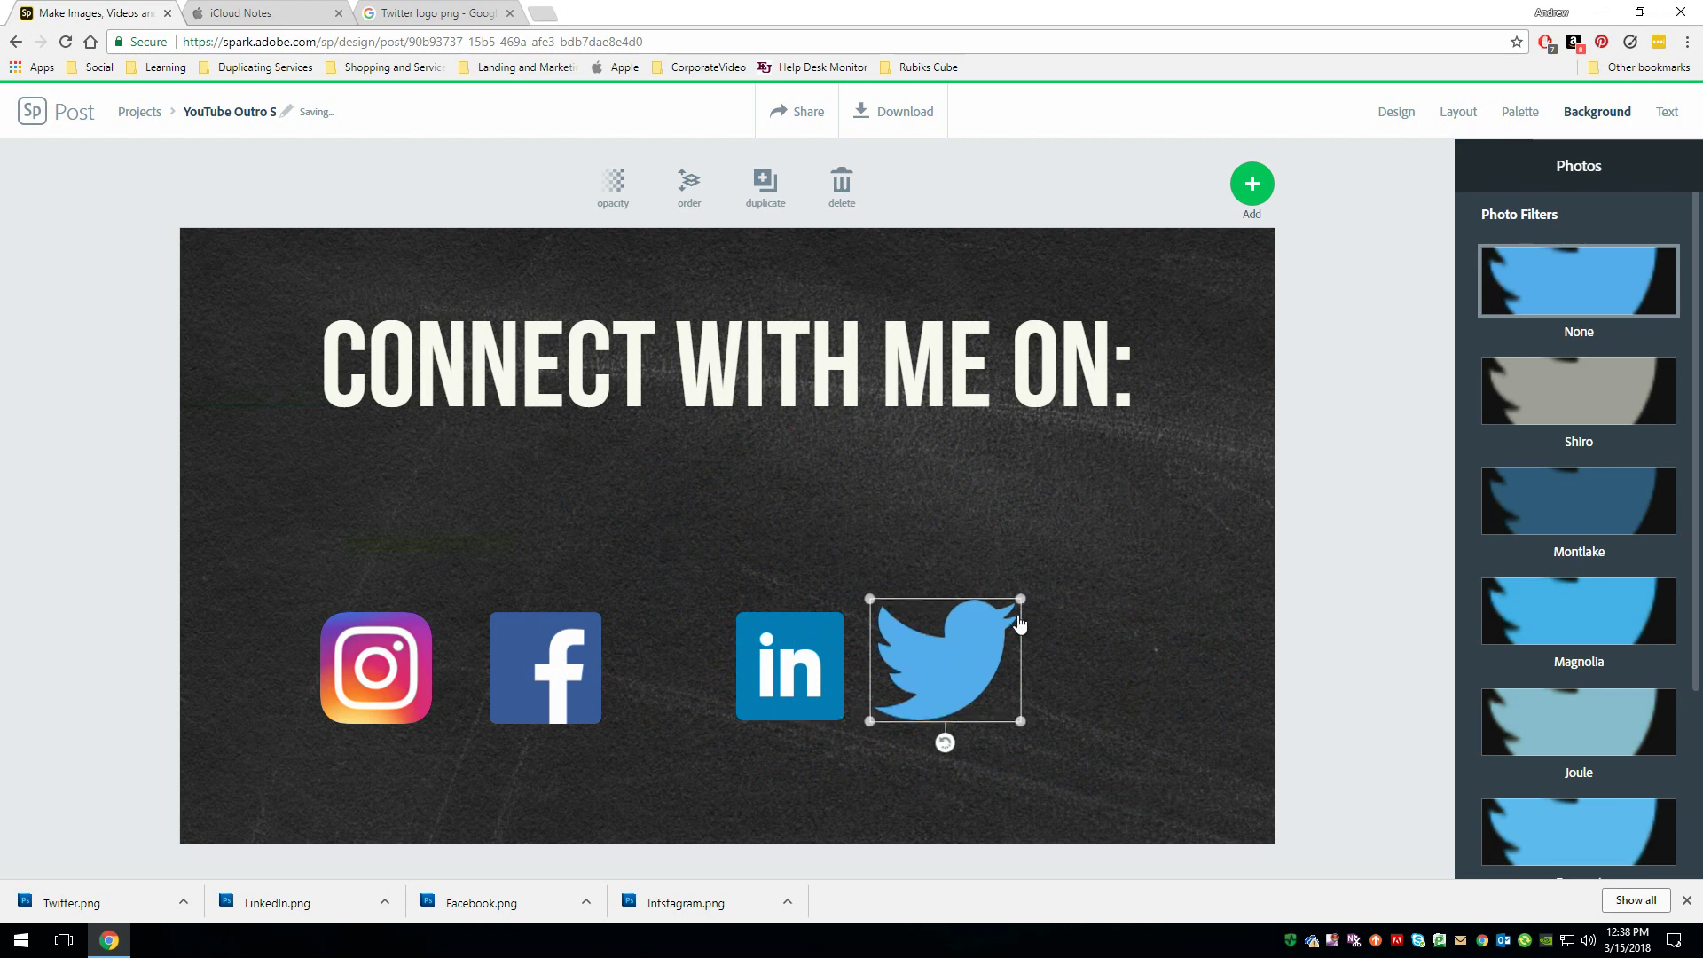
drag(1018, 599, 1005, 617)
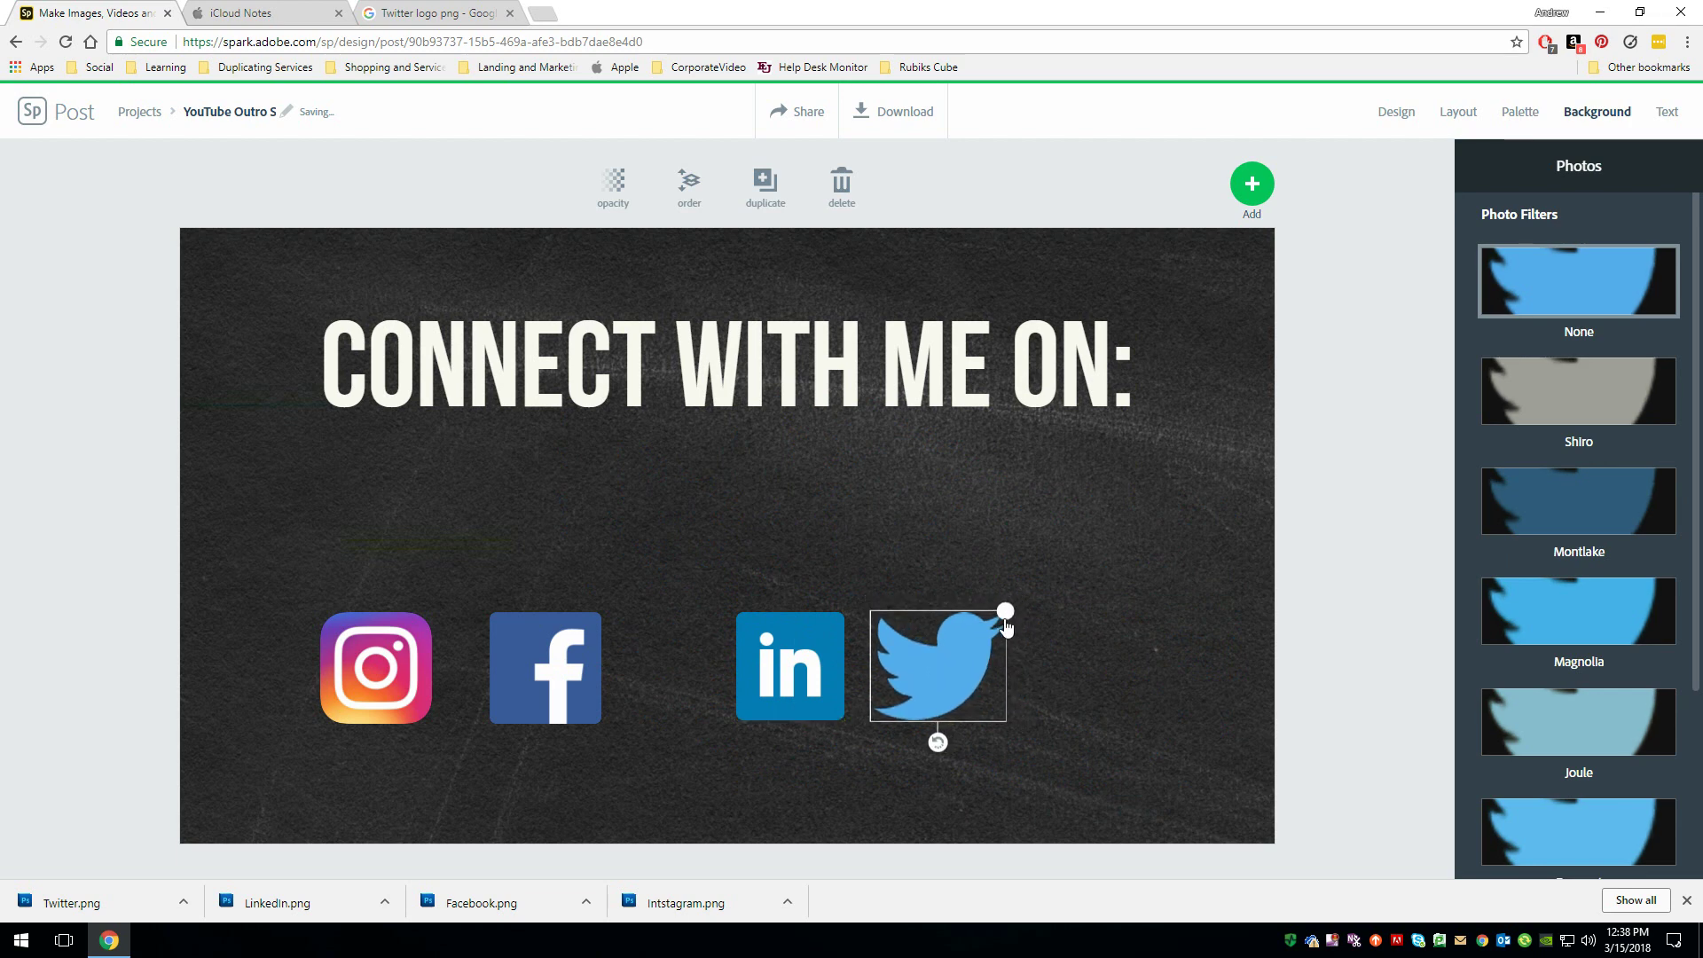
drag(942, 678, 1063, 682)
Shift the LinkedIn and Facebook logos to the right so the four icons are evenly spaced in the row
drag(804, 672, 842, 662)
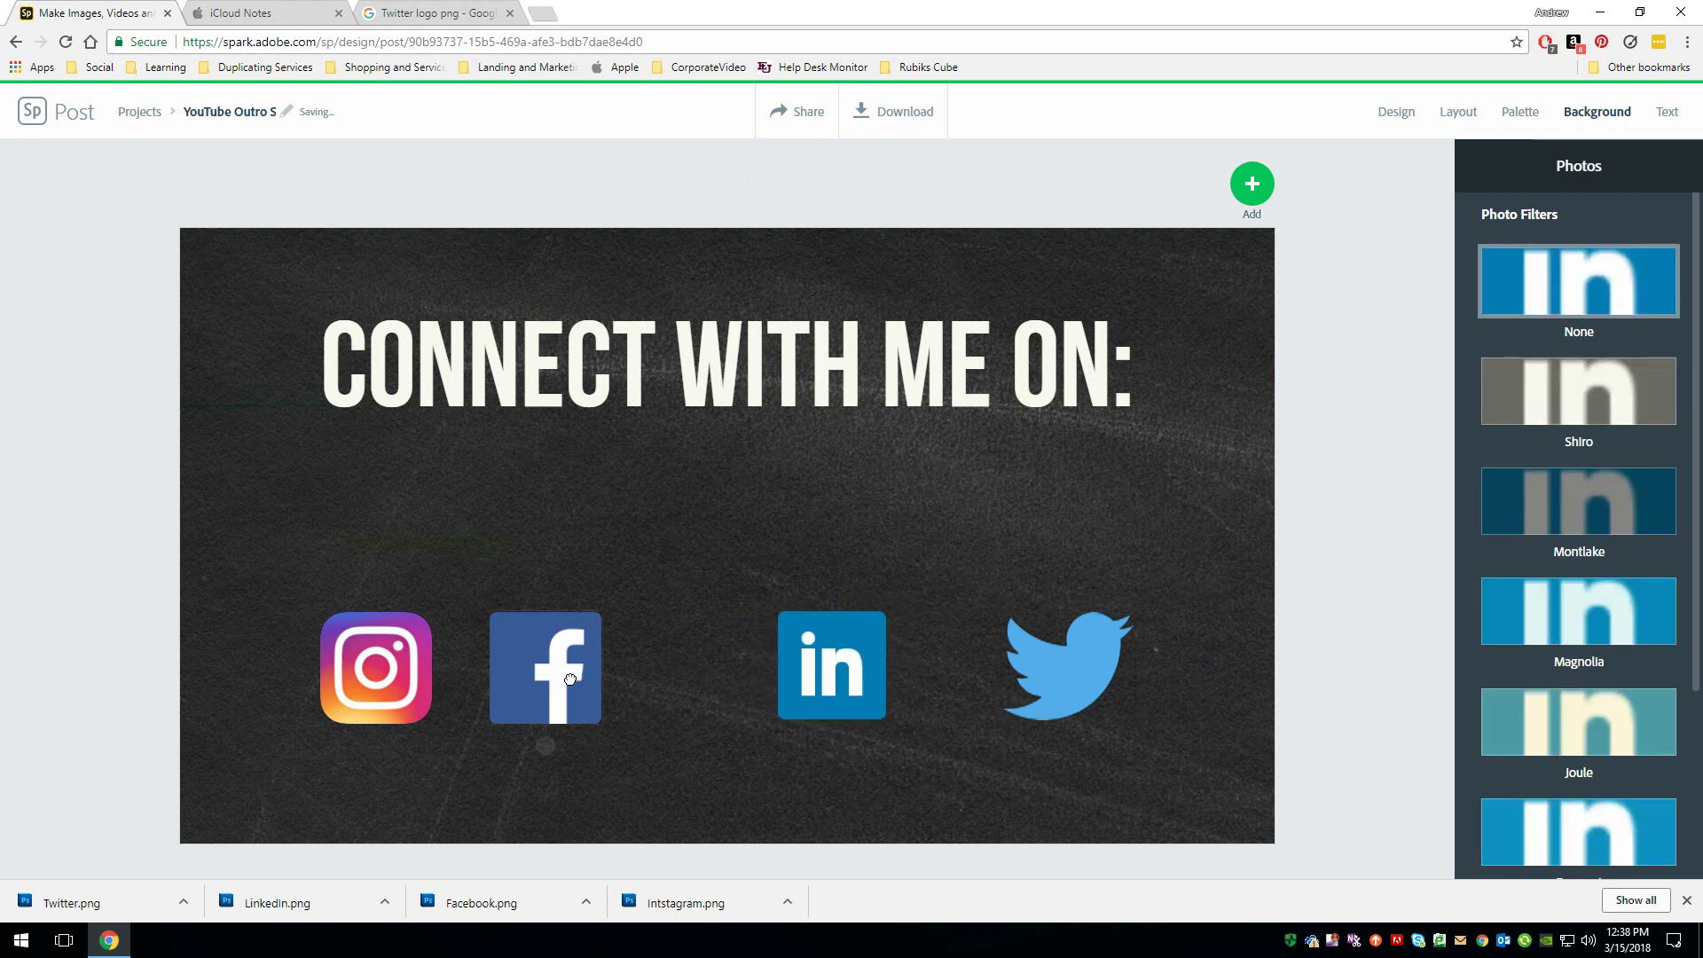
drag(571, 671, 630, 686)
click(1389, 620)
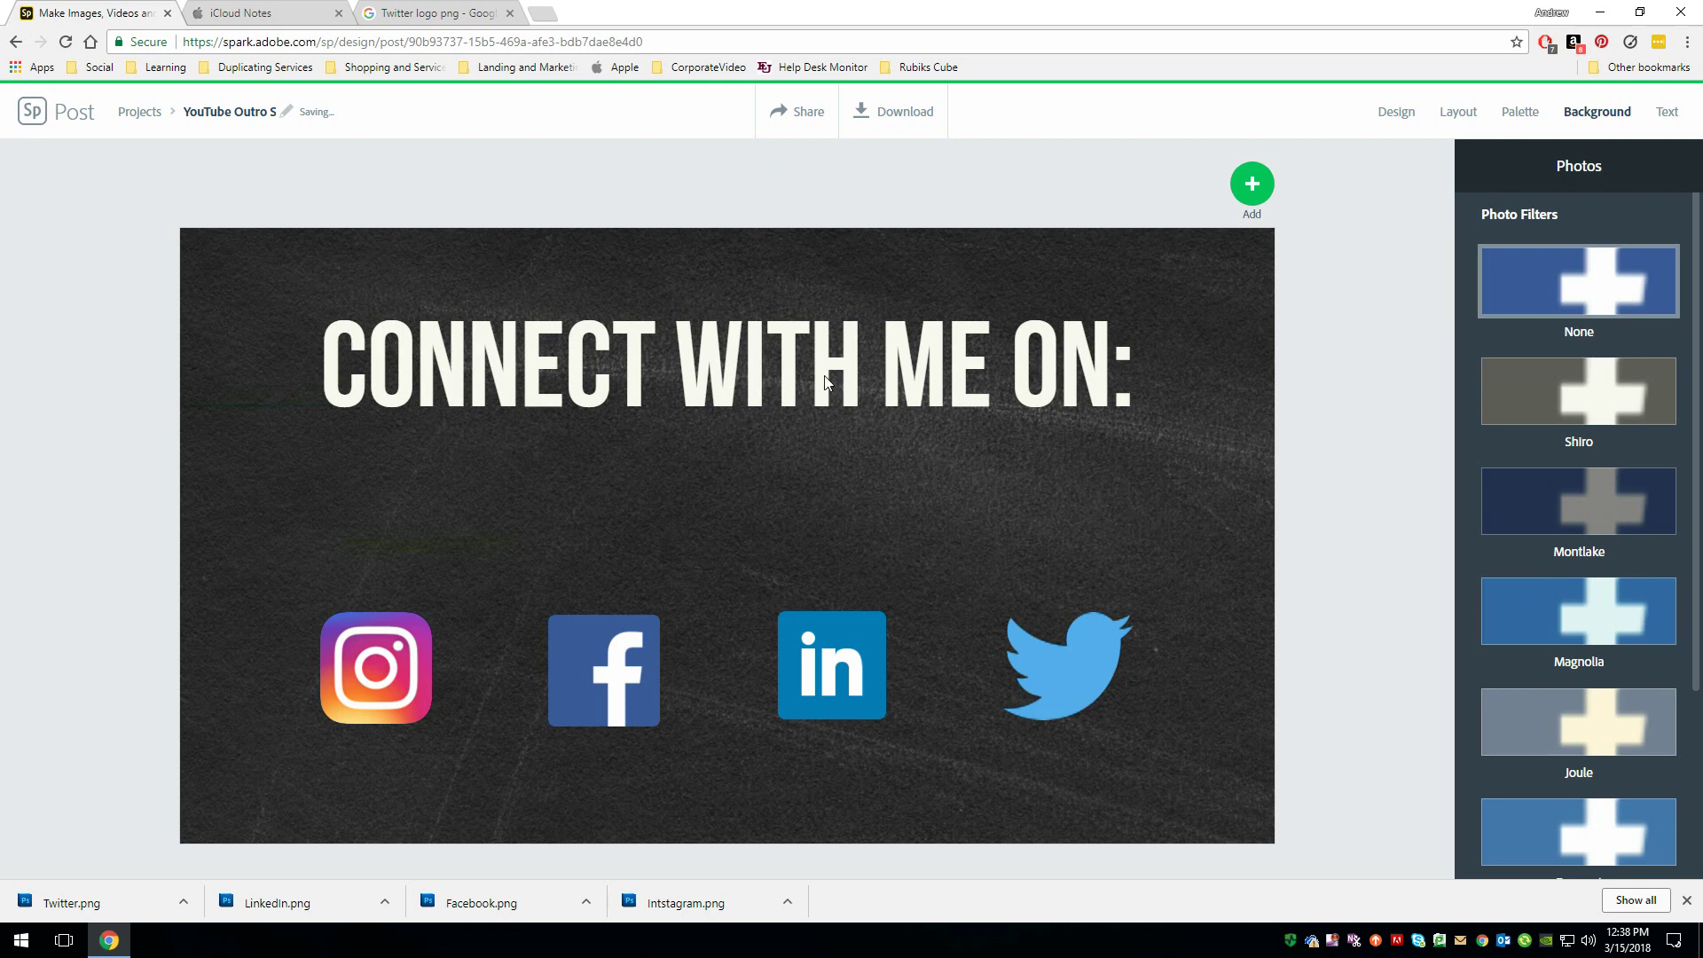
Move the "Connect with me on:" heading down closer to the logo row, leaving its text as it is
double_click(884, 386)
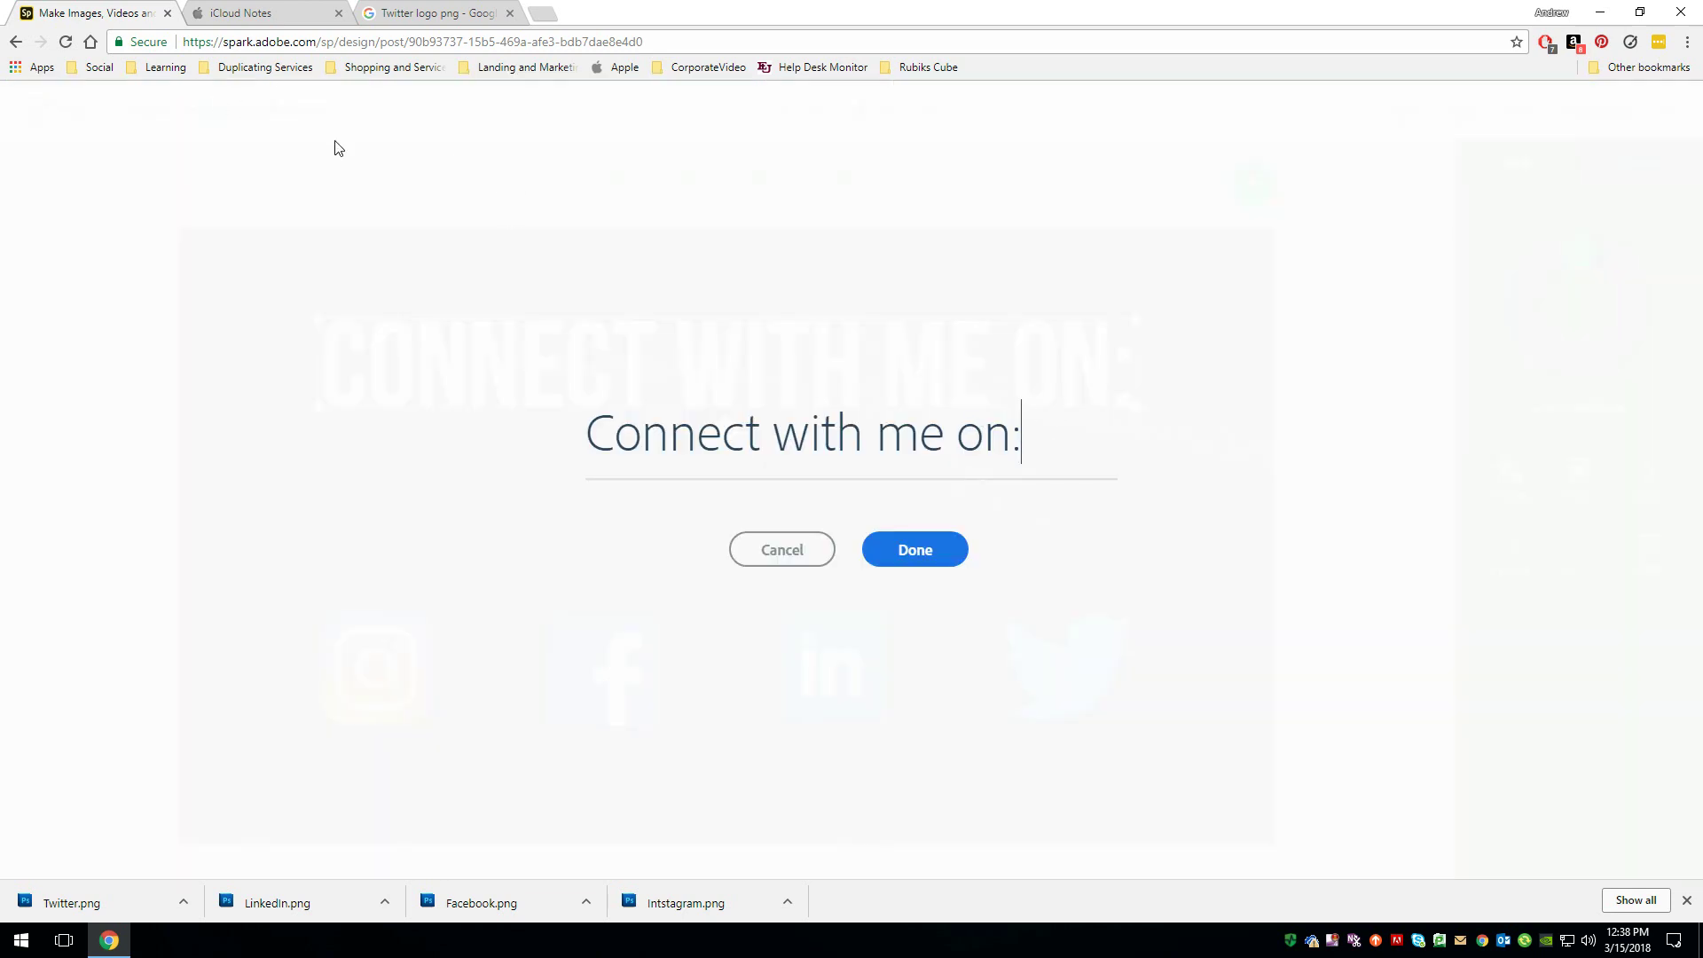
click(953, 552)
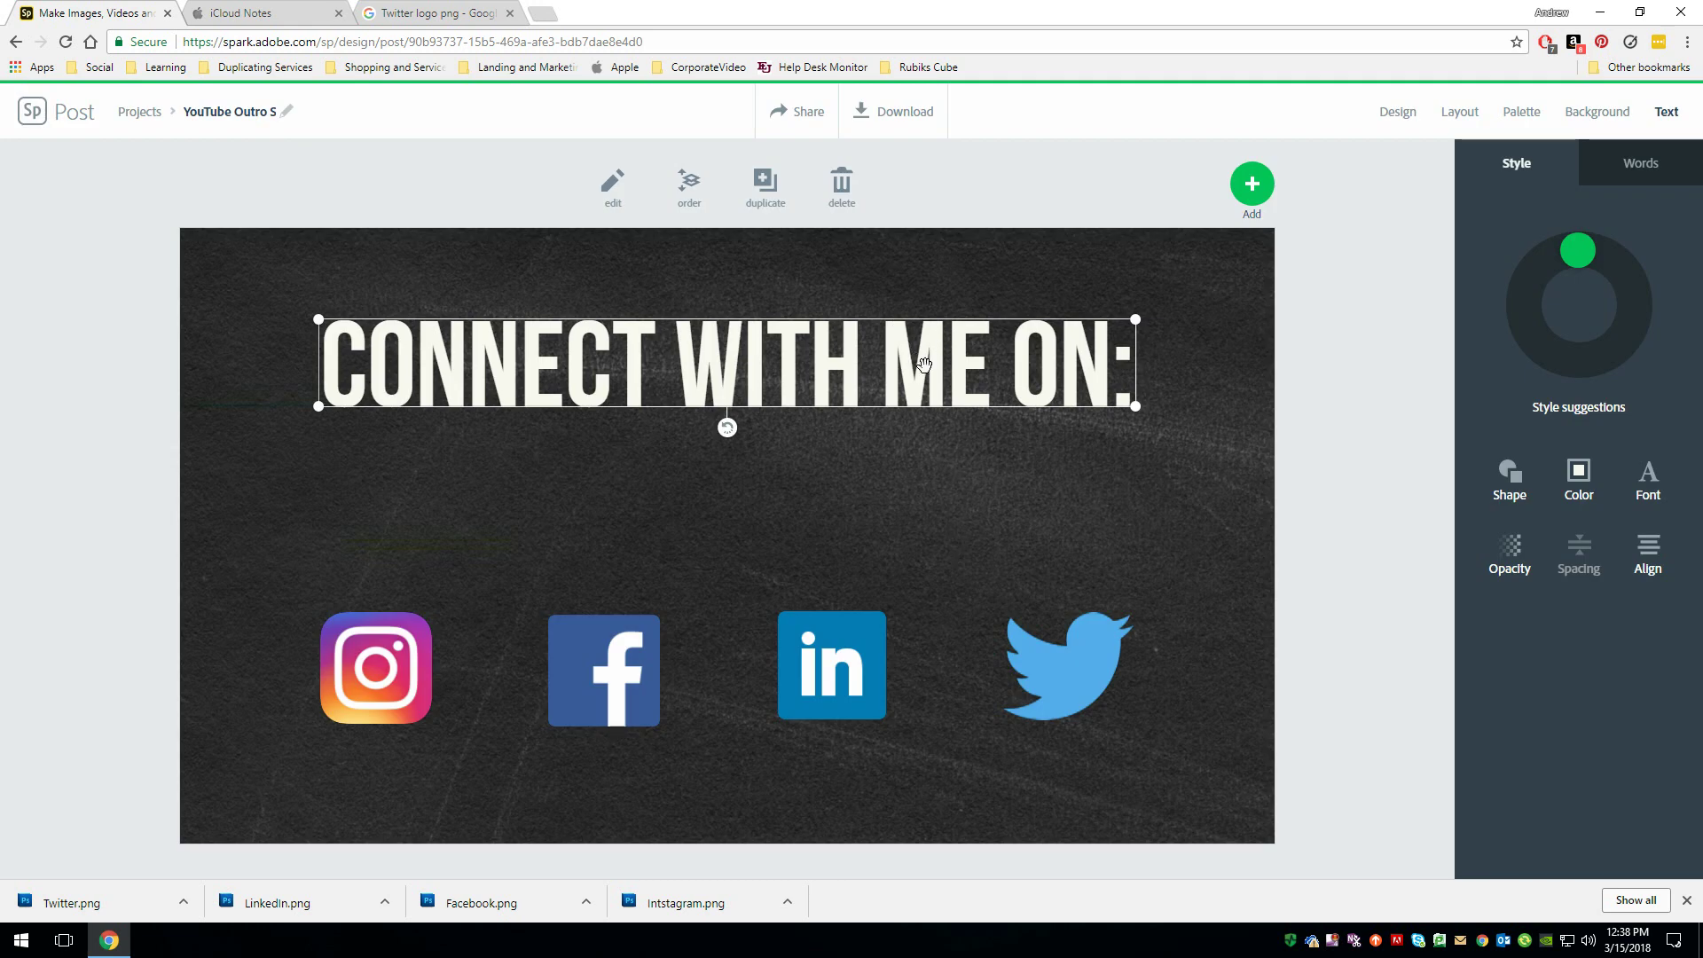
drag(914, 365, 911, 454)
click(1329, 493)
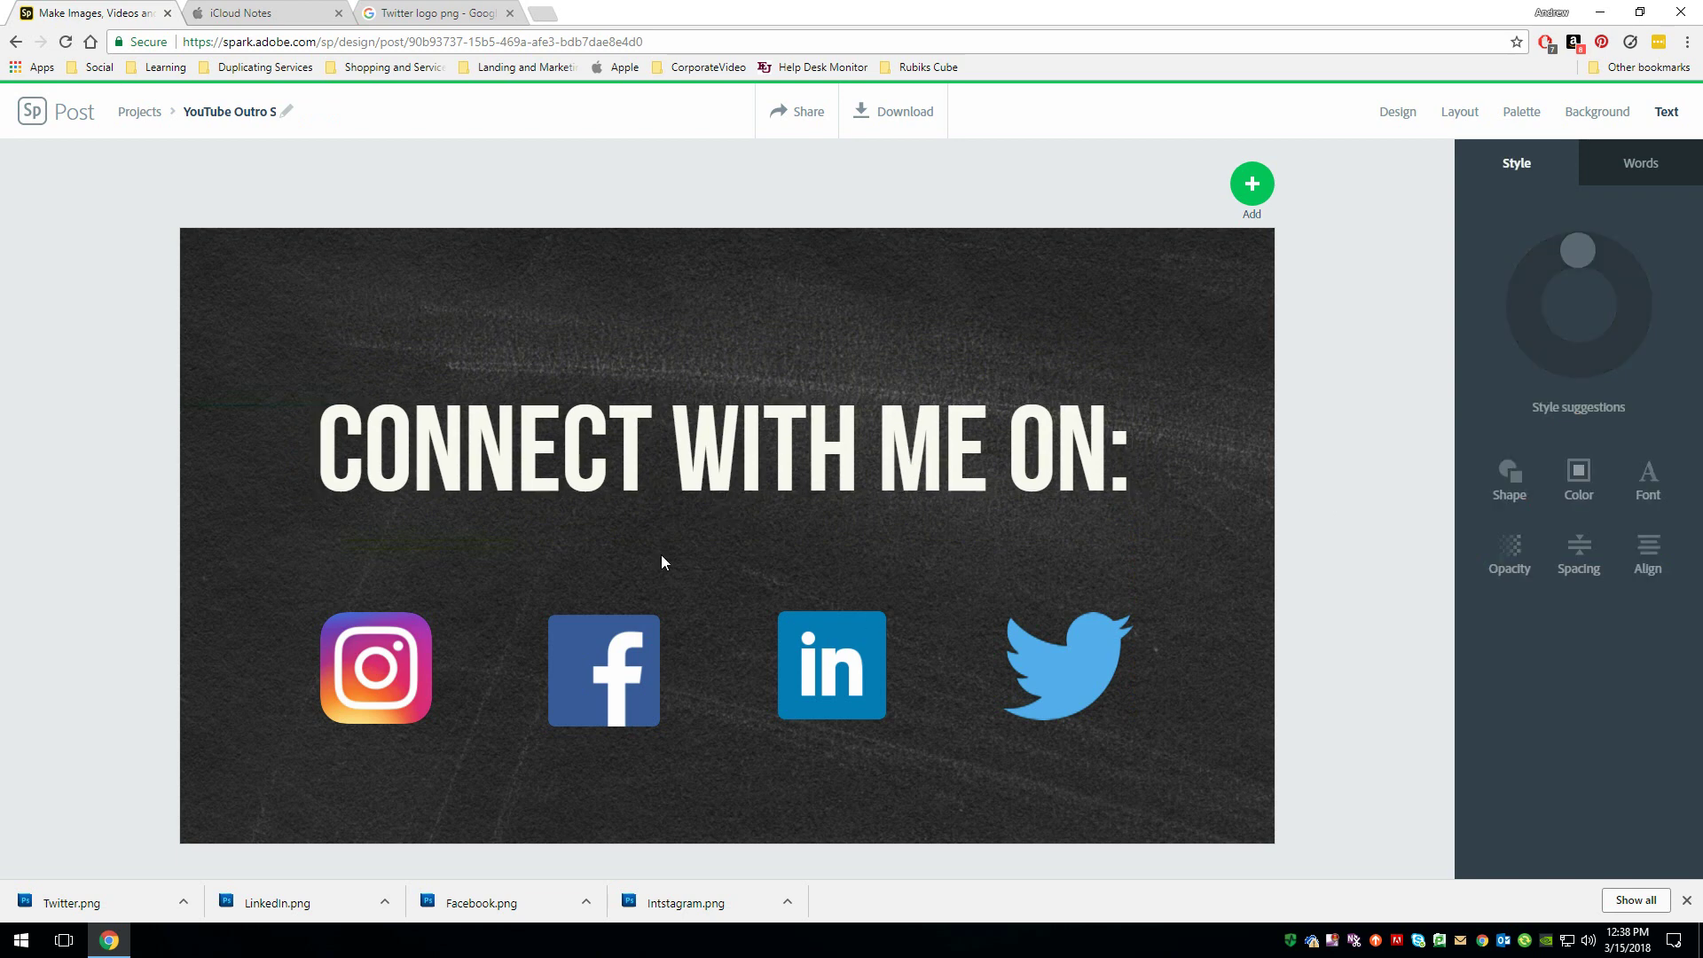
Nudge the Instagram, Facebook, LinkedIn and Twitter logos up slightly, keeping them in one row
click(382, 676)
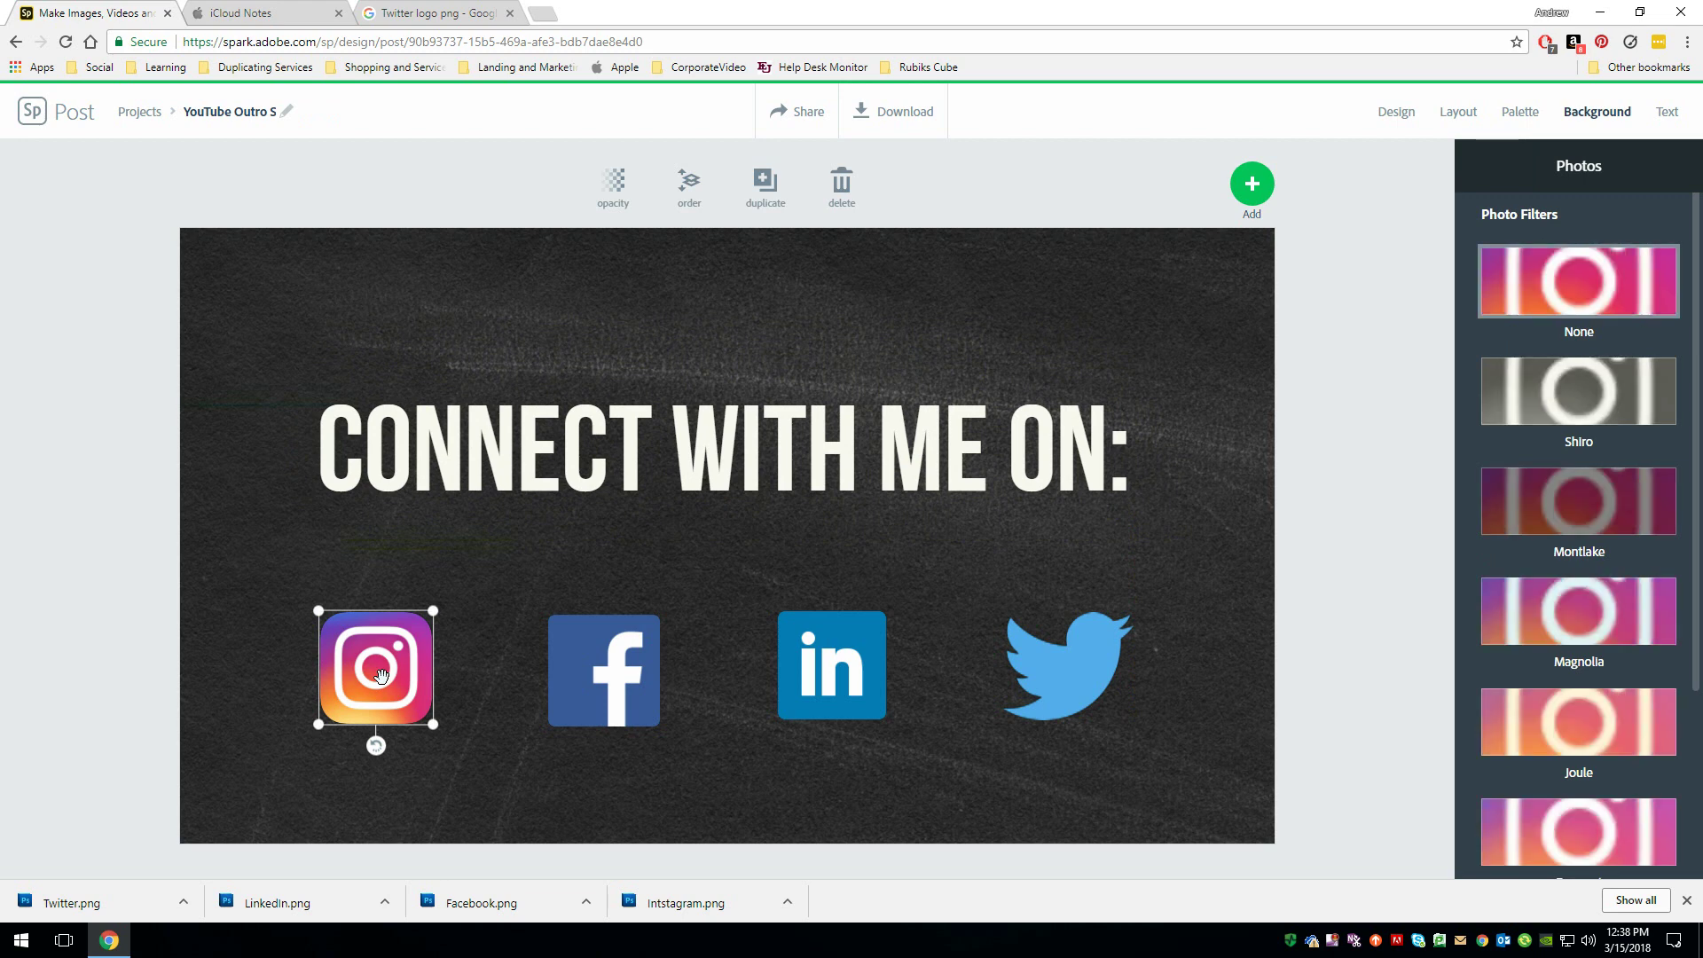
drag(381, 675, 382, 670)
click(612, 674)
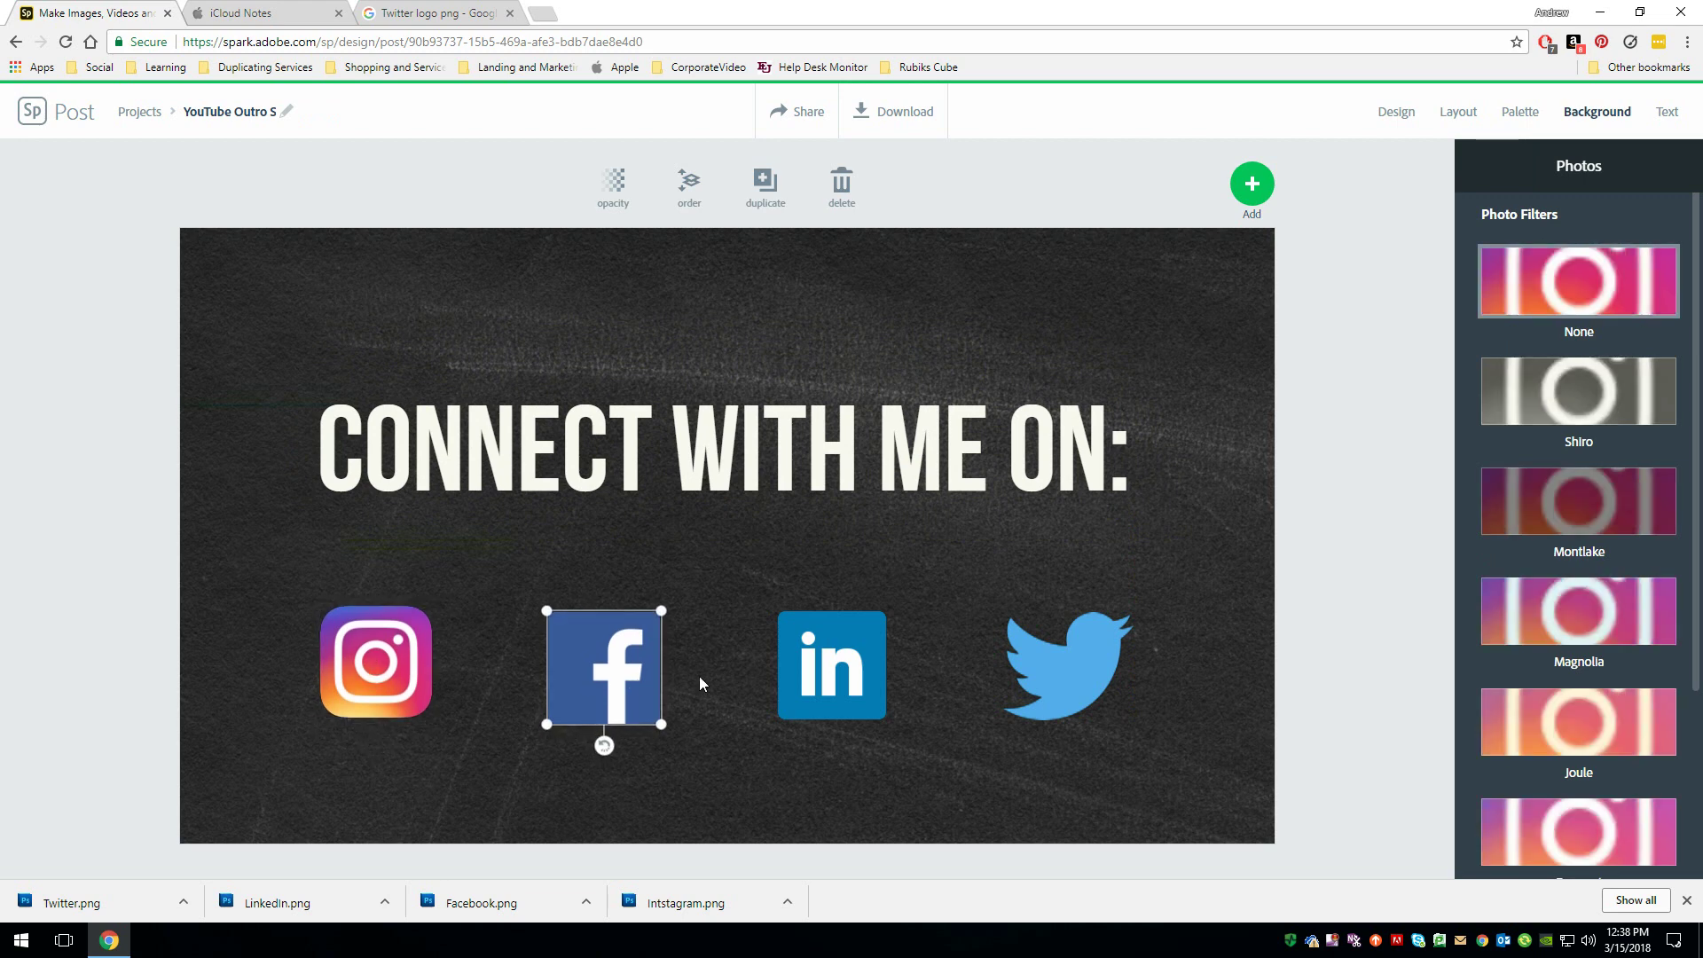
click(798, 670)
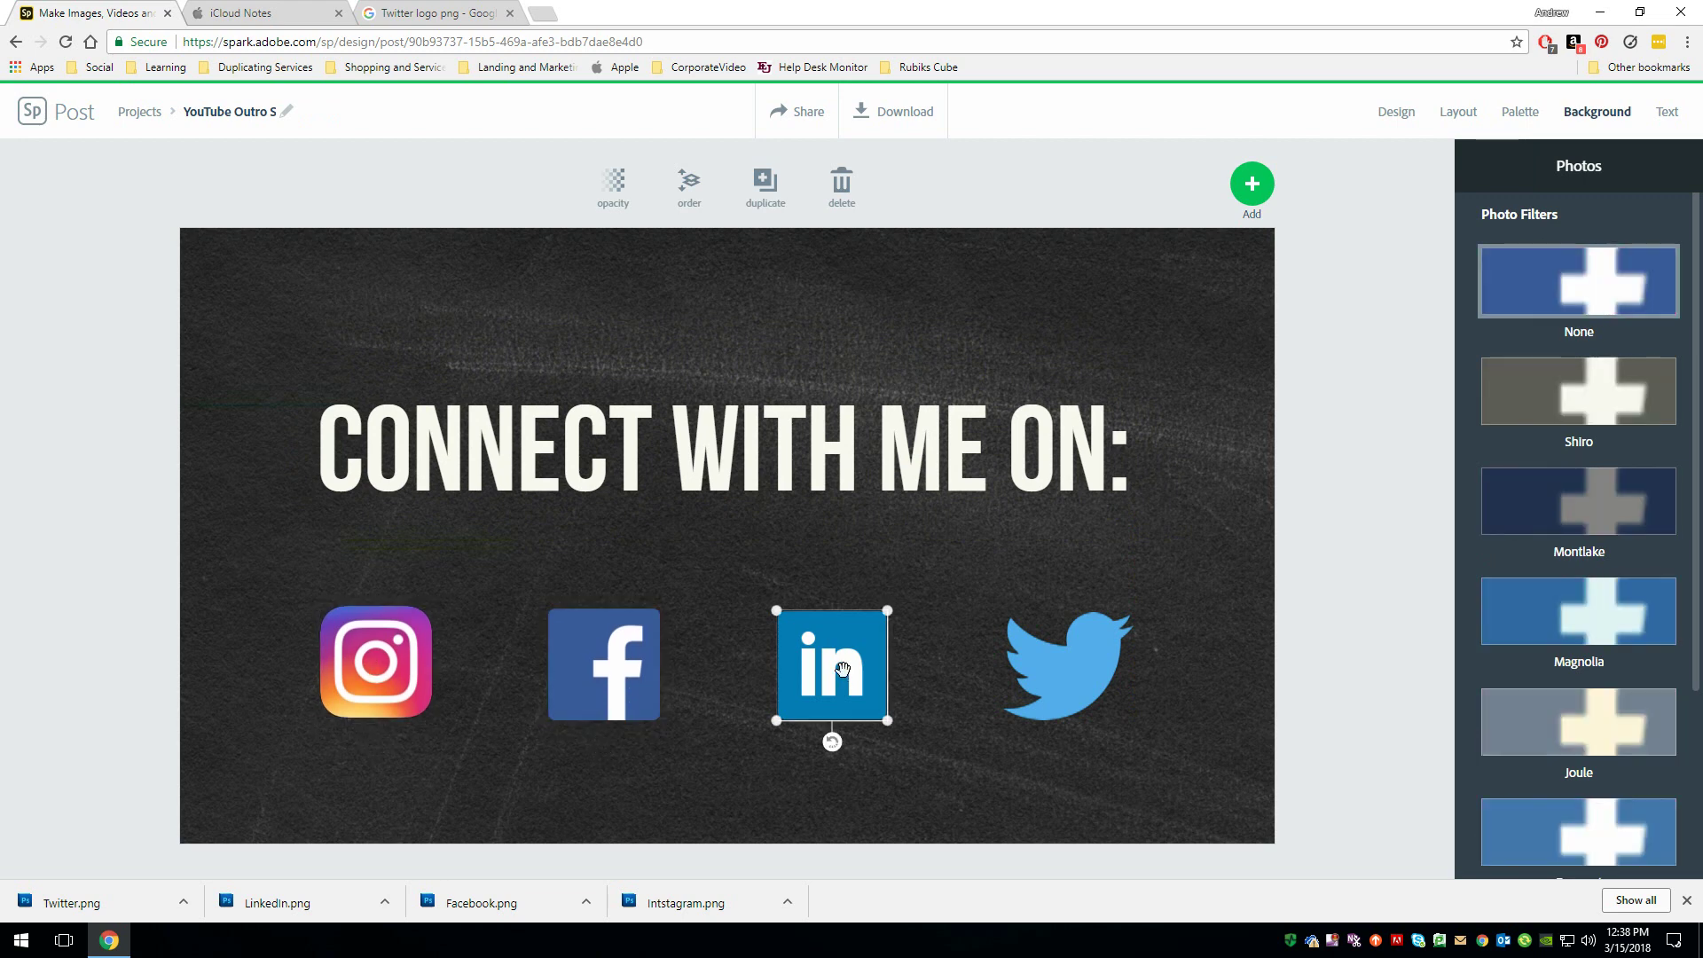
click(1061, 667)
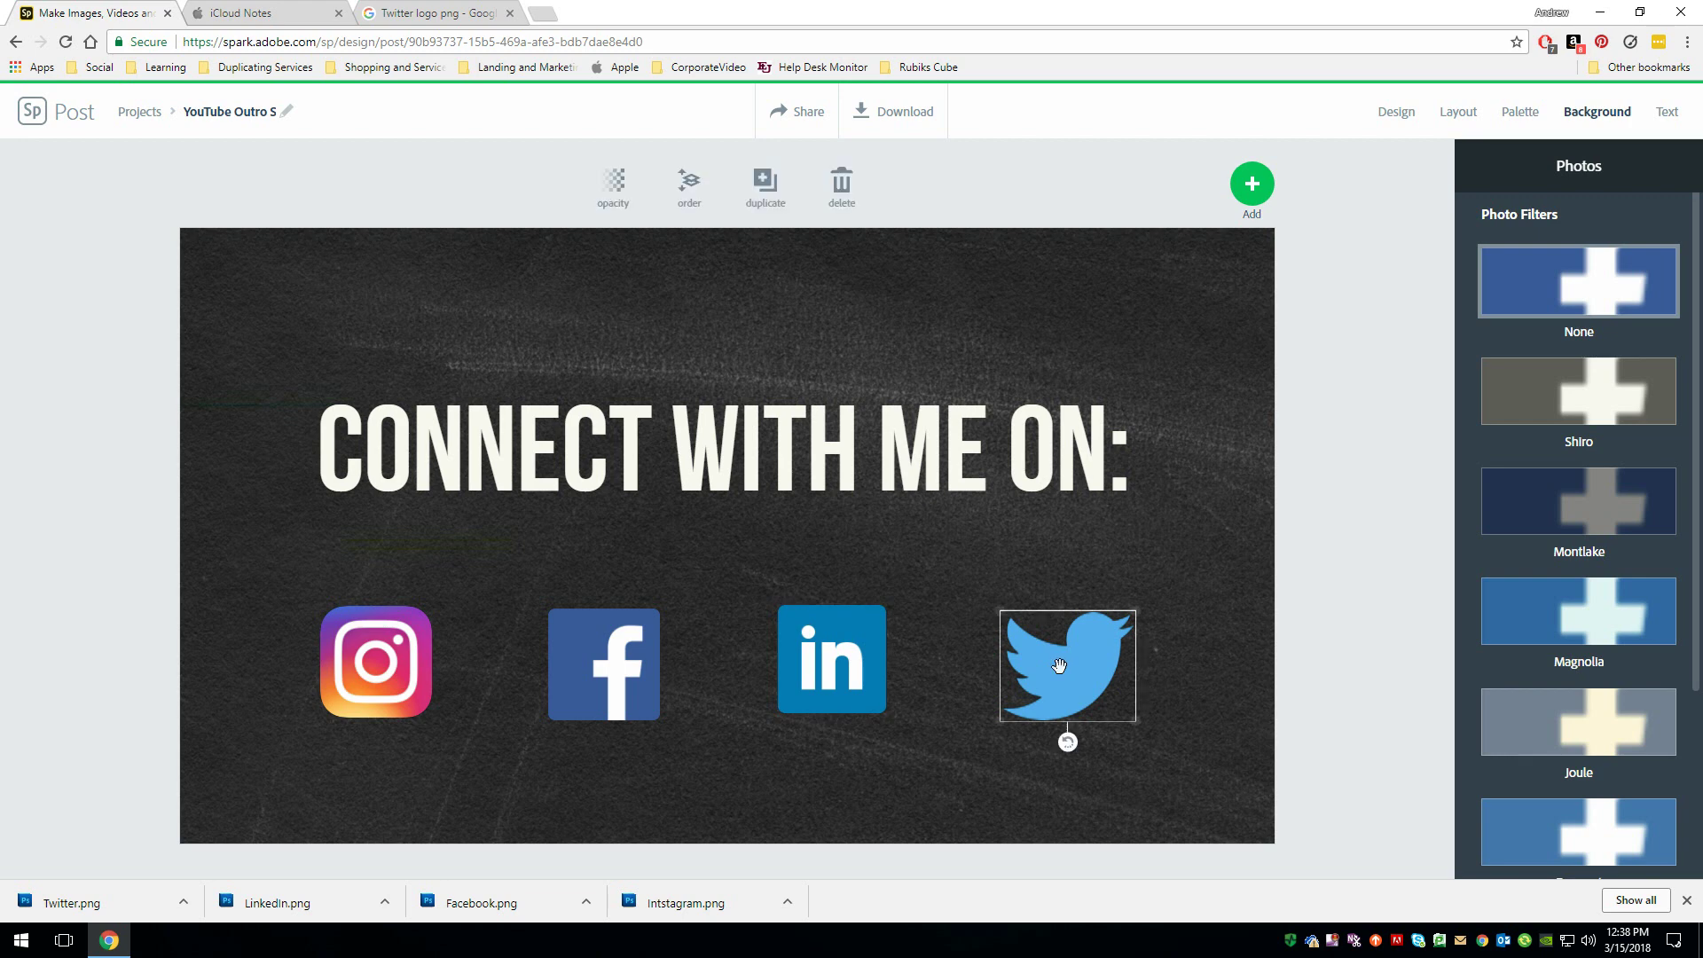
click(1381, 620)
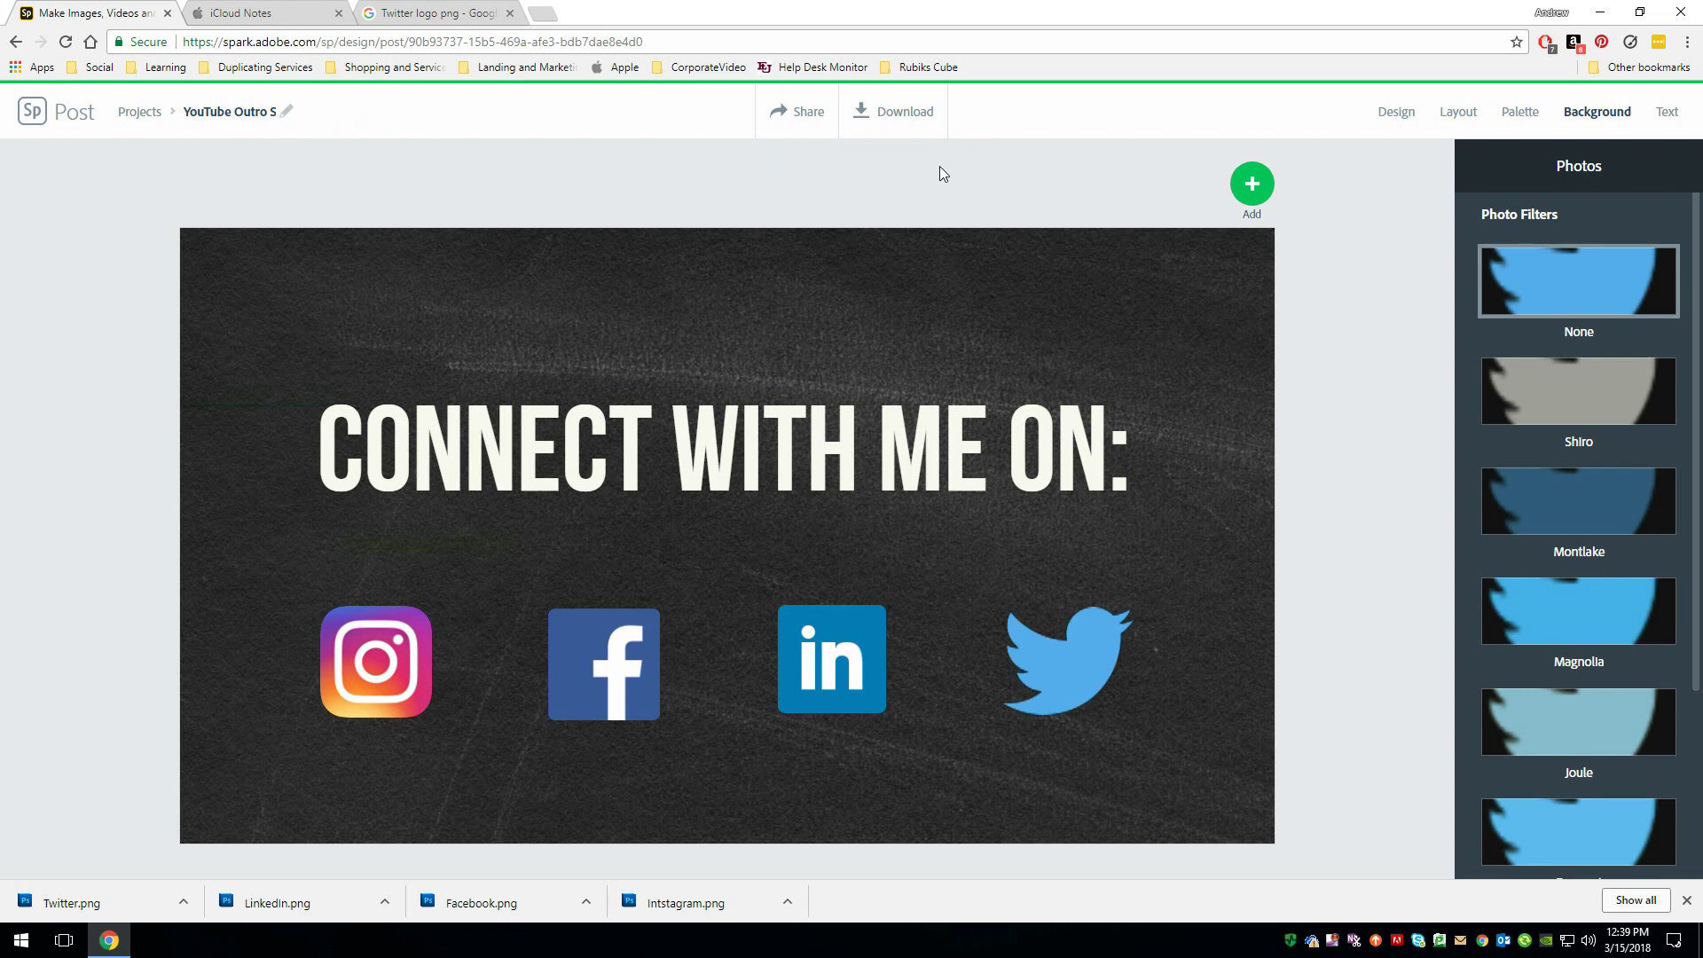
Download the "Connect with me on:" slide, and open and download YouTube Outro Slide 2 from the projects
click(917, 119)
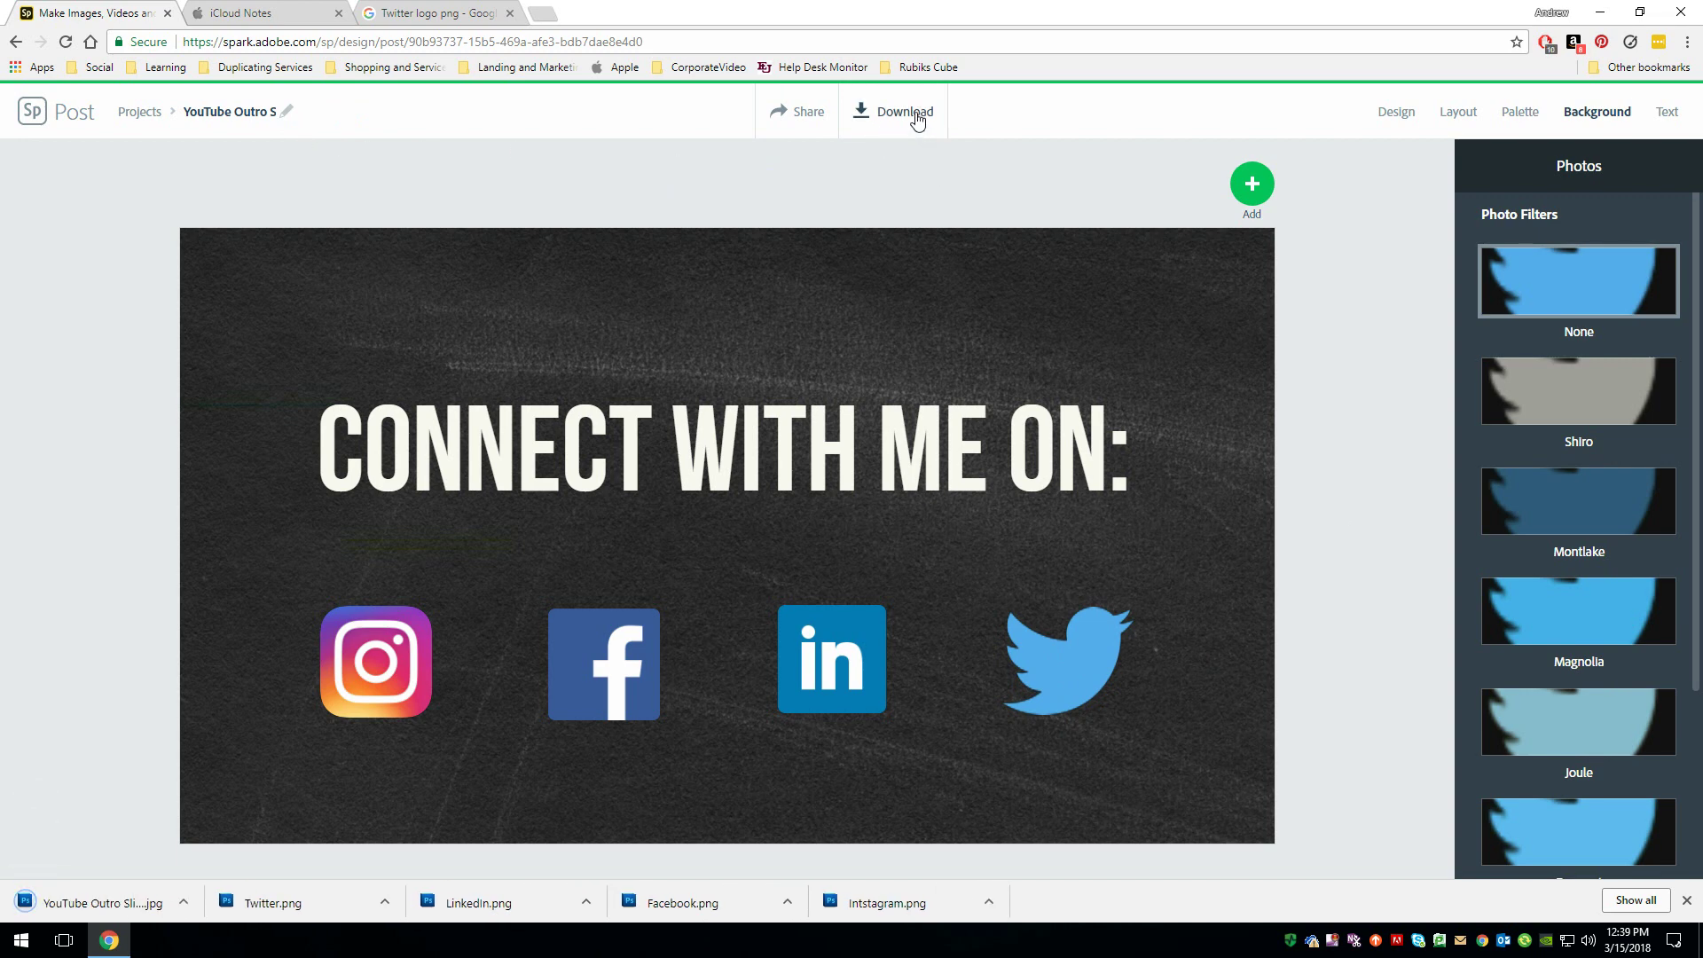
click(35, 119)
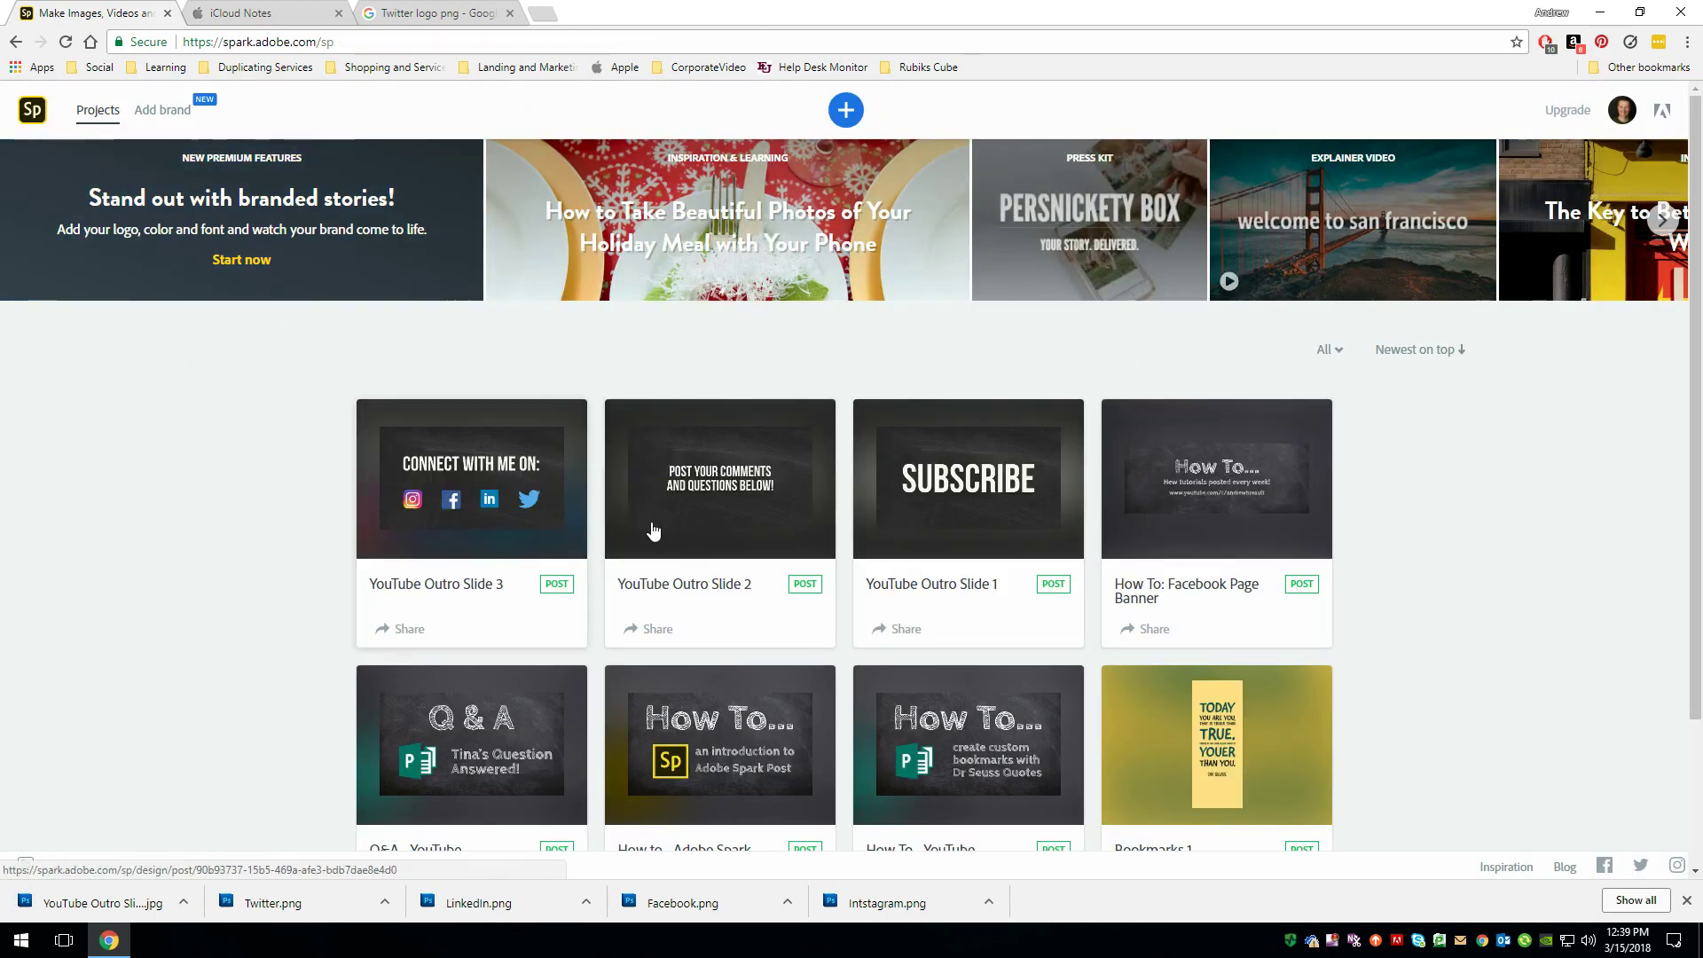
click(711, 484)
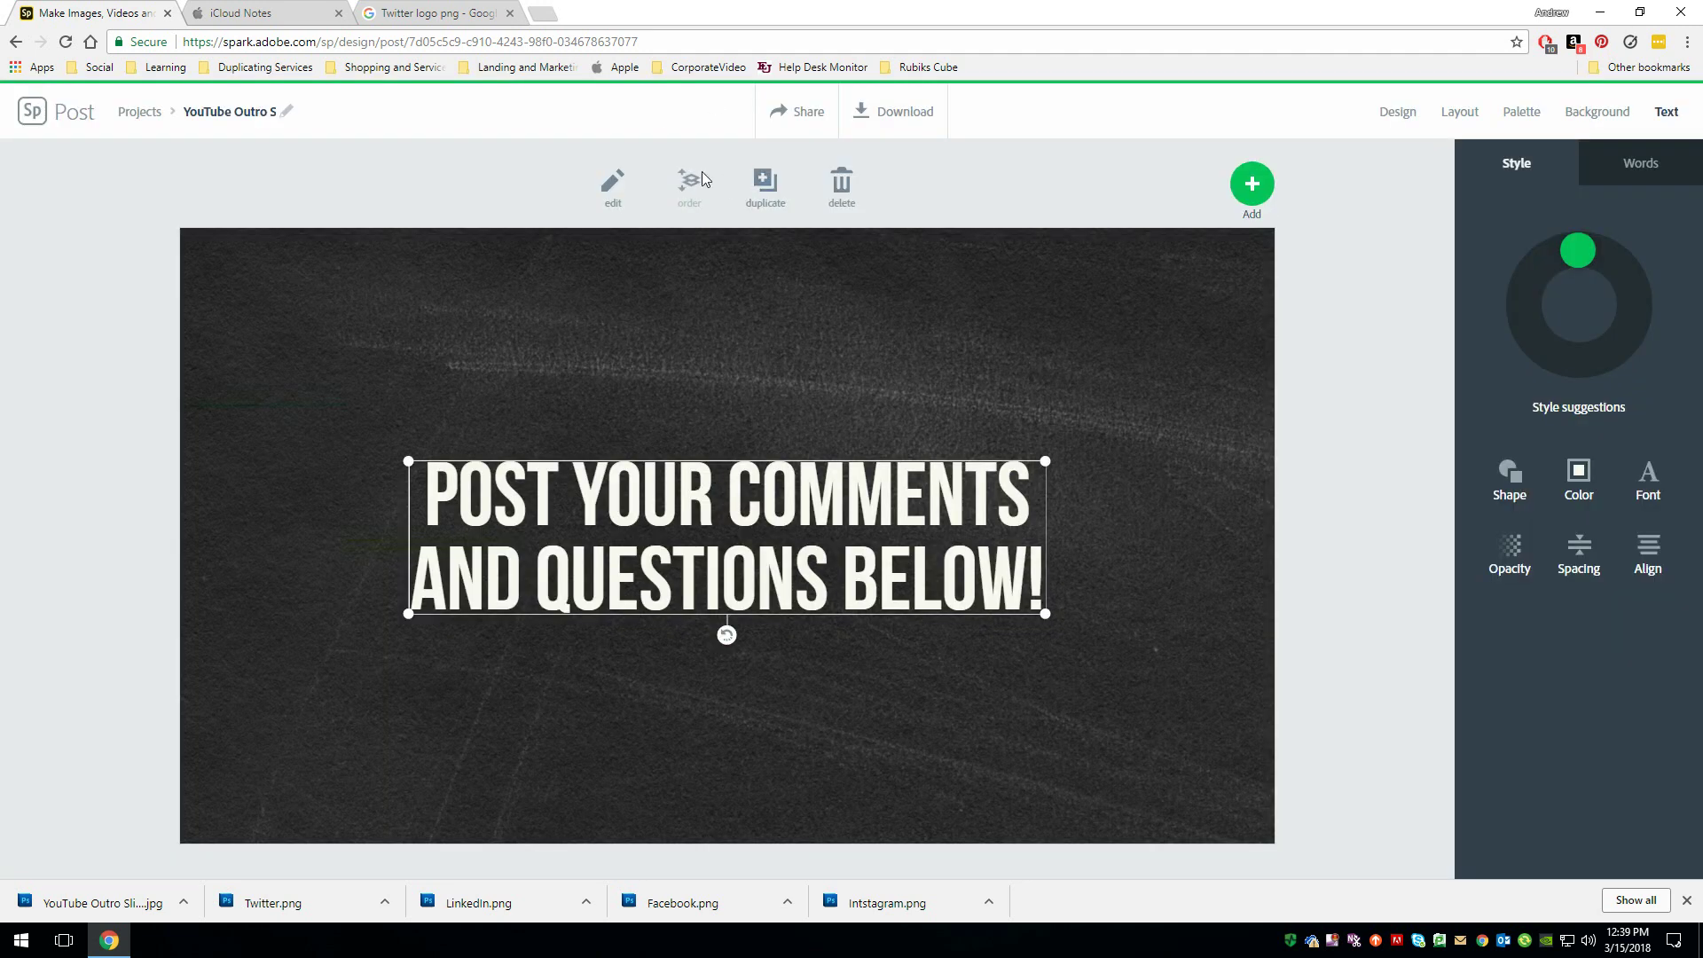
click(917, 111)
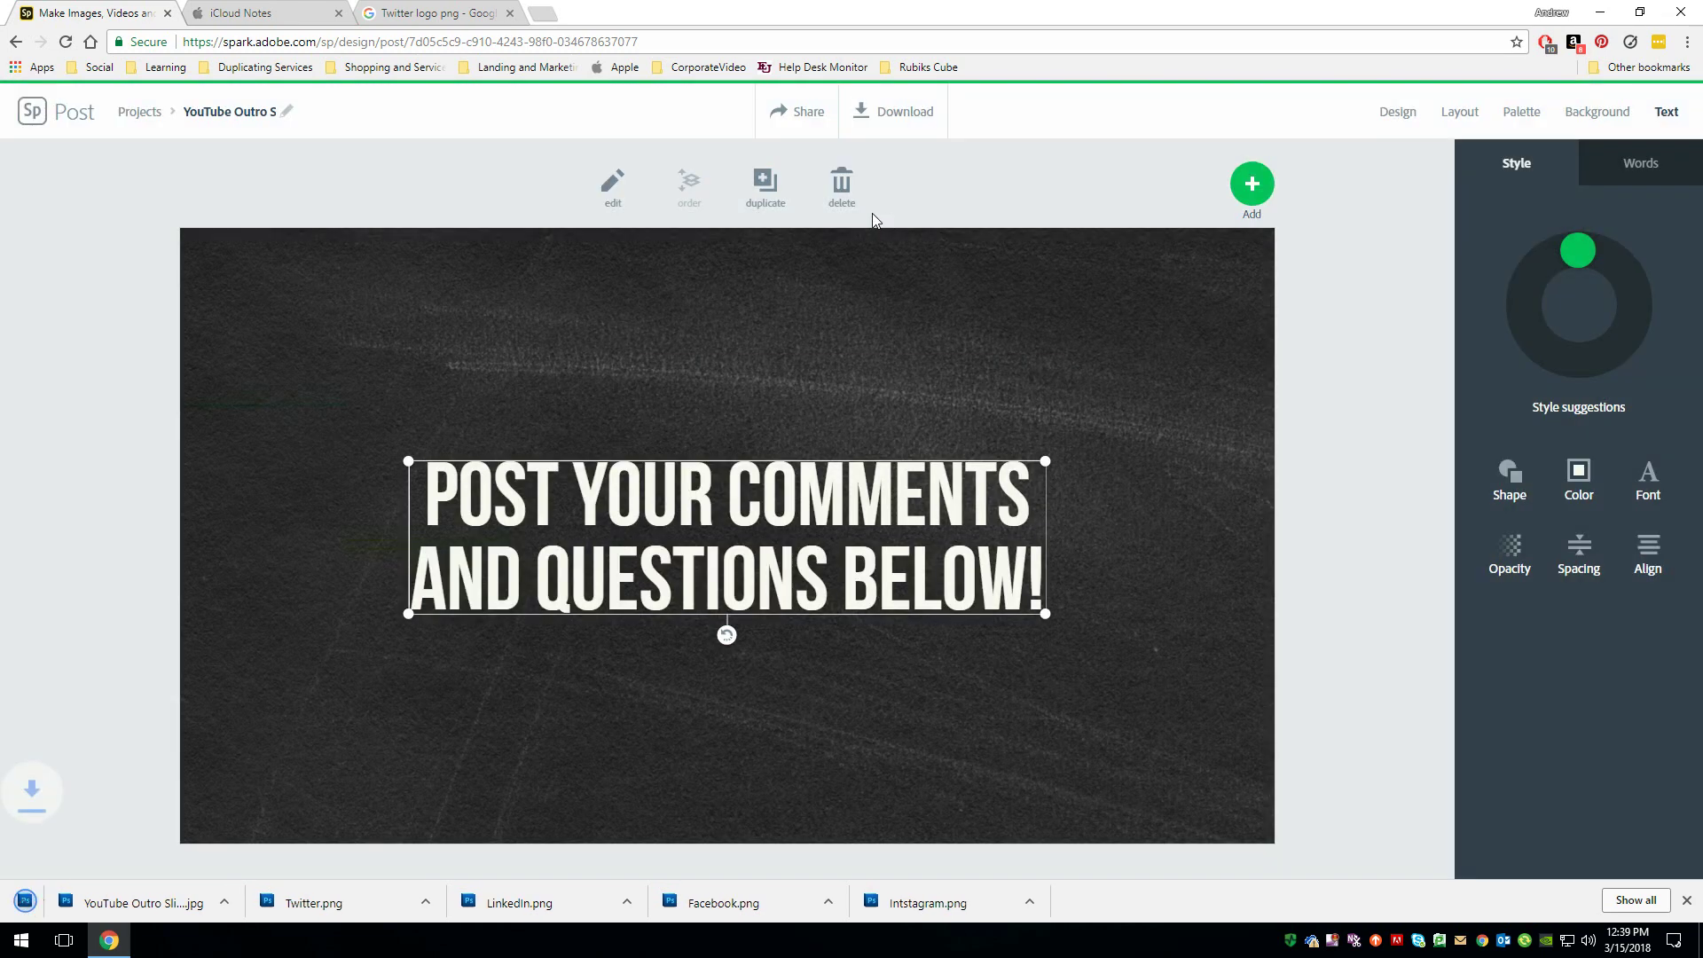
Open YouTube Outro Slide 1, the "Subscribe" slide, from the projects and download it as an image
click(33, 114)
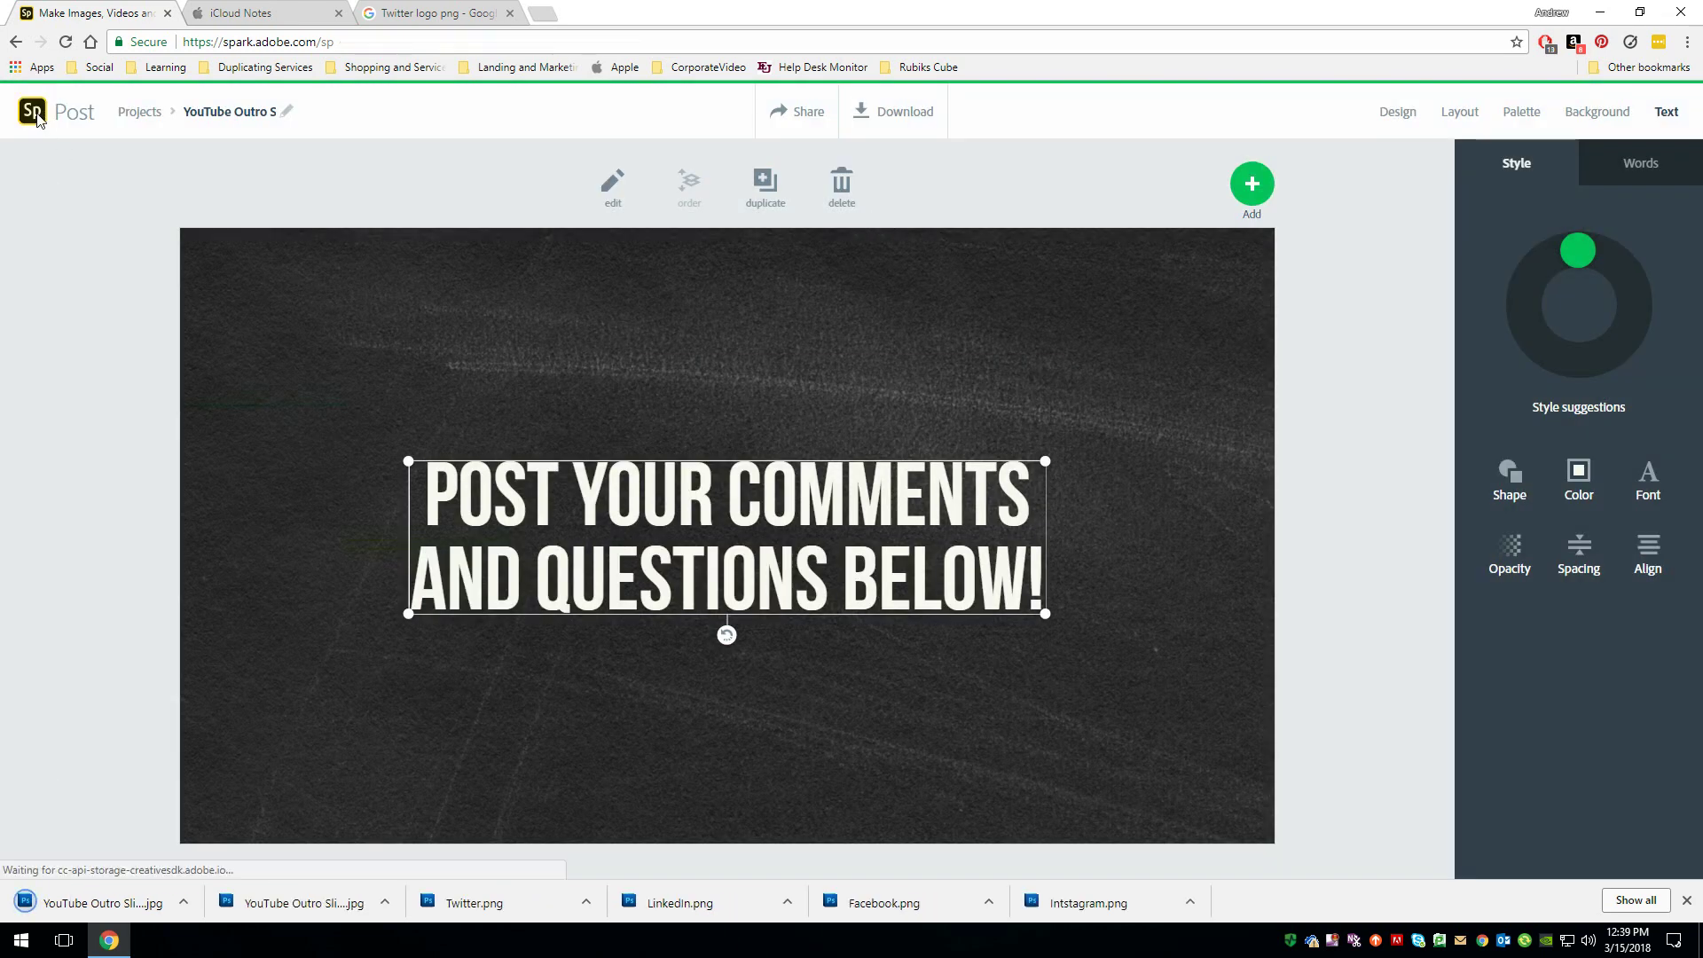
mouse_move(940, 474)
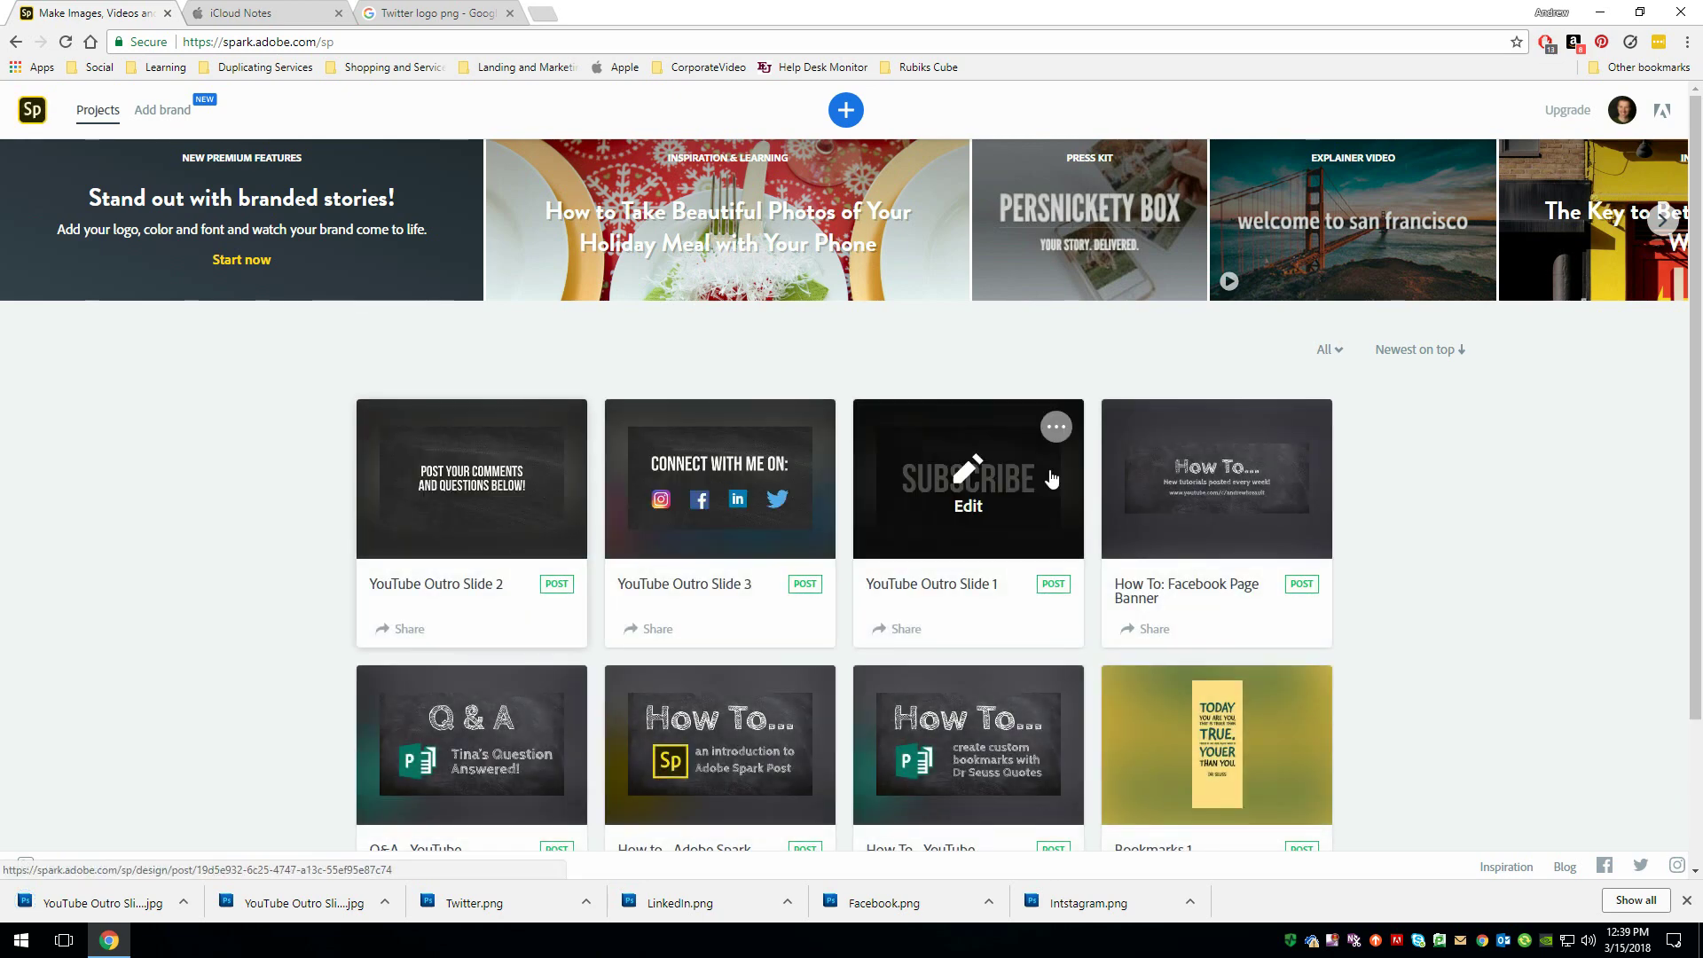
click(966, 482)
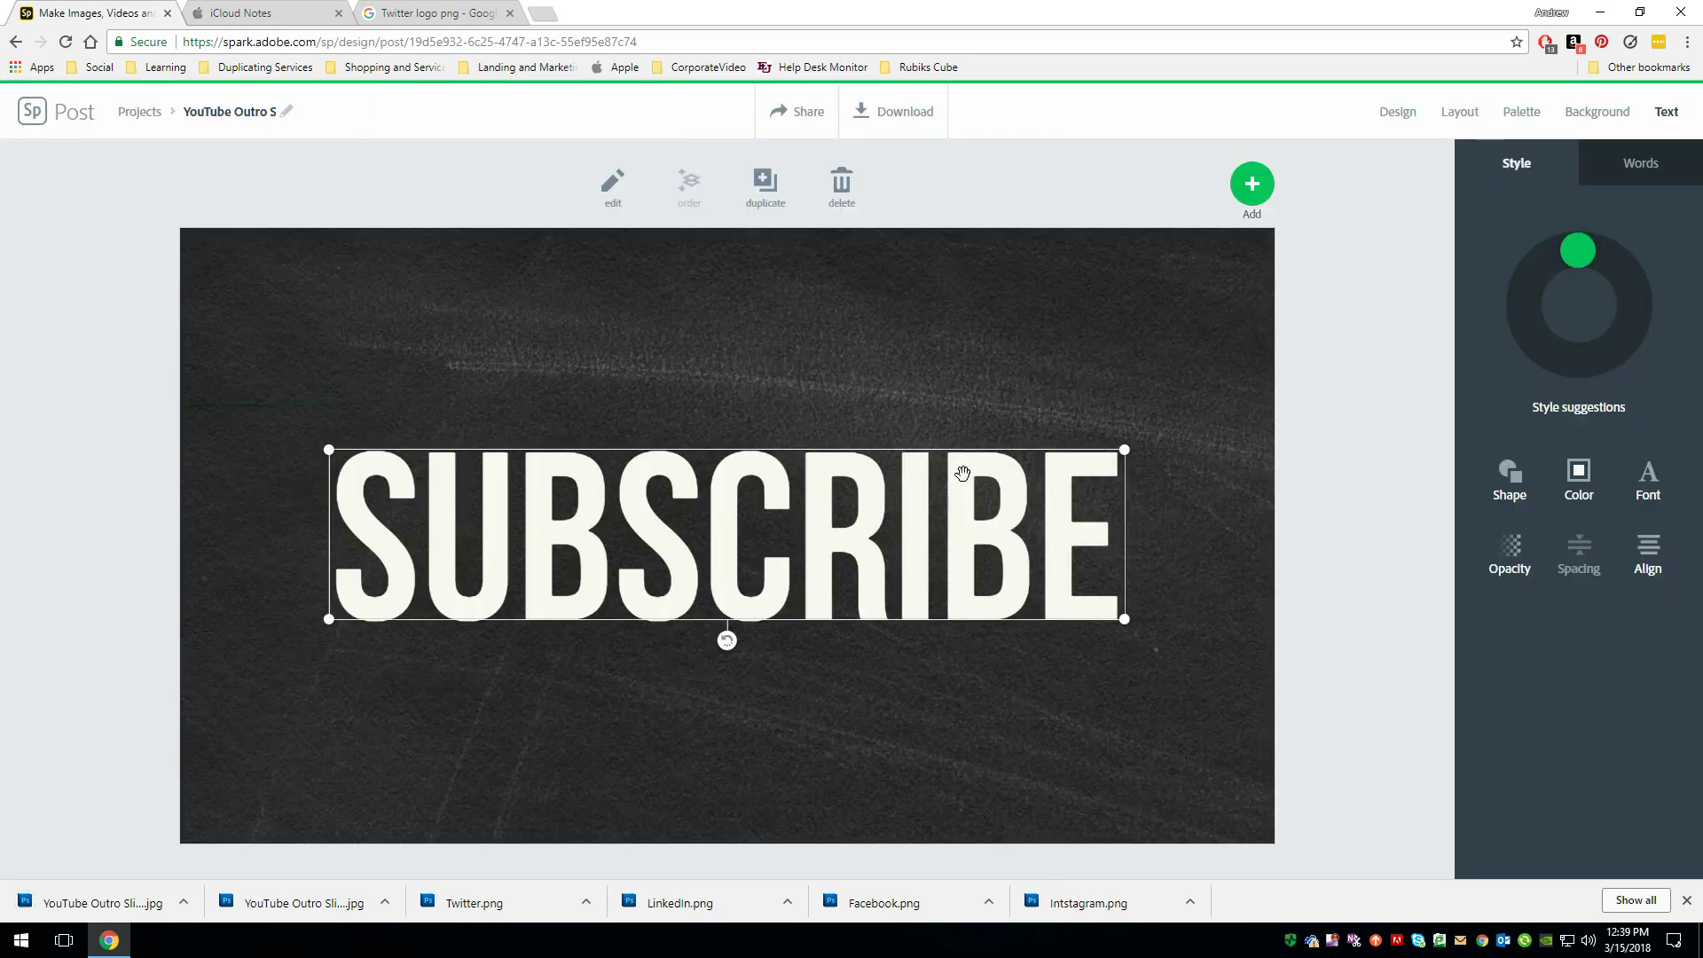
click(892, 127)
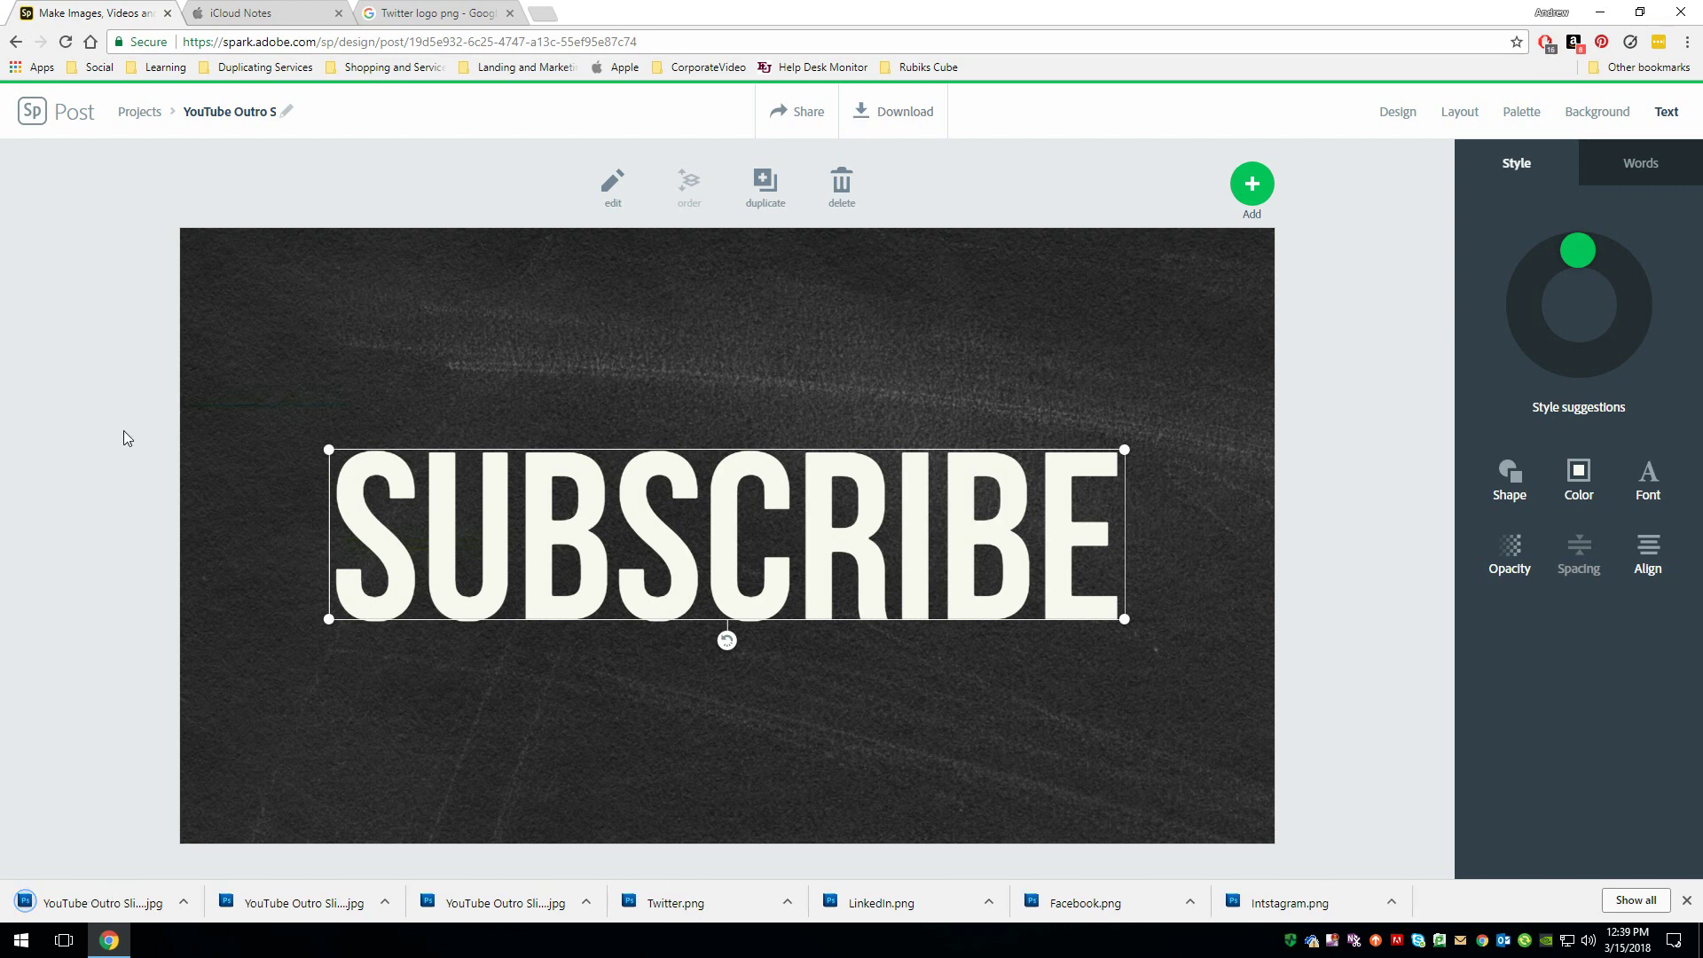
Switch to PowerPoint and create a blank presentation
click(20, 940)
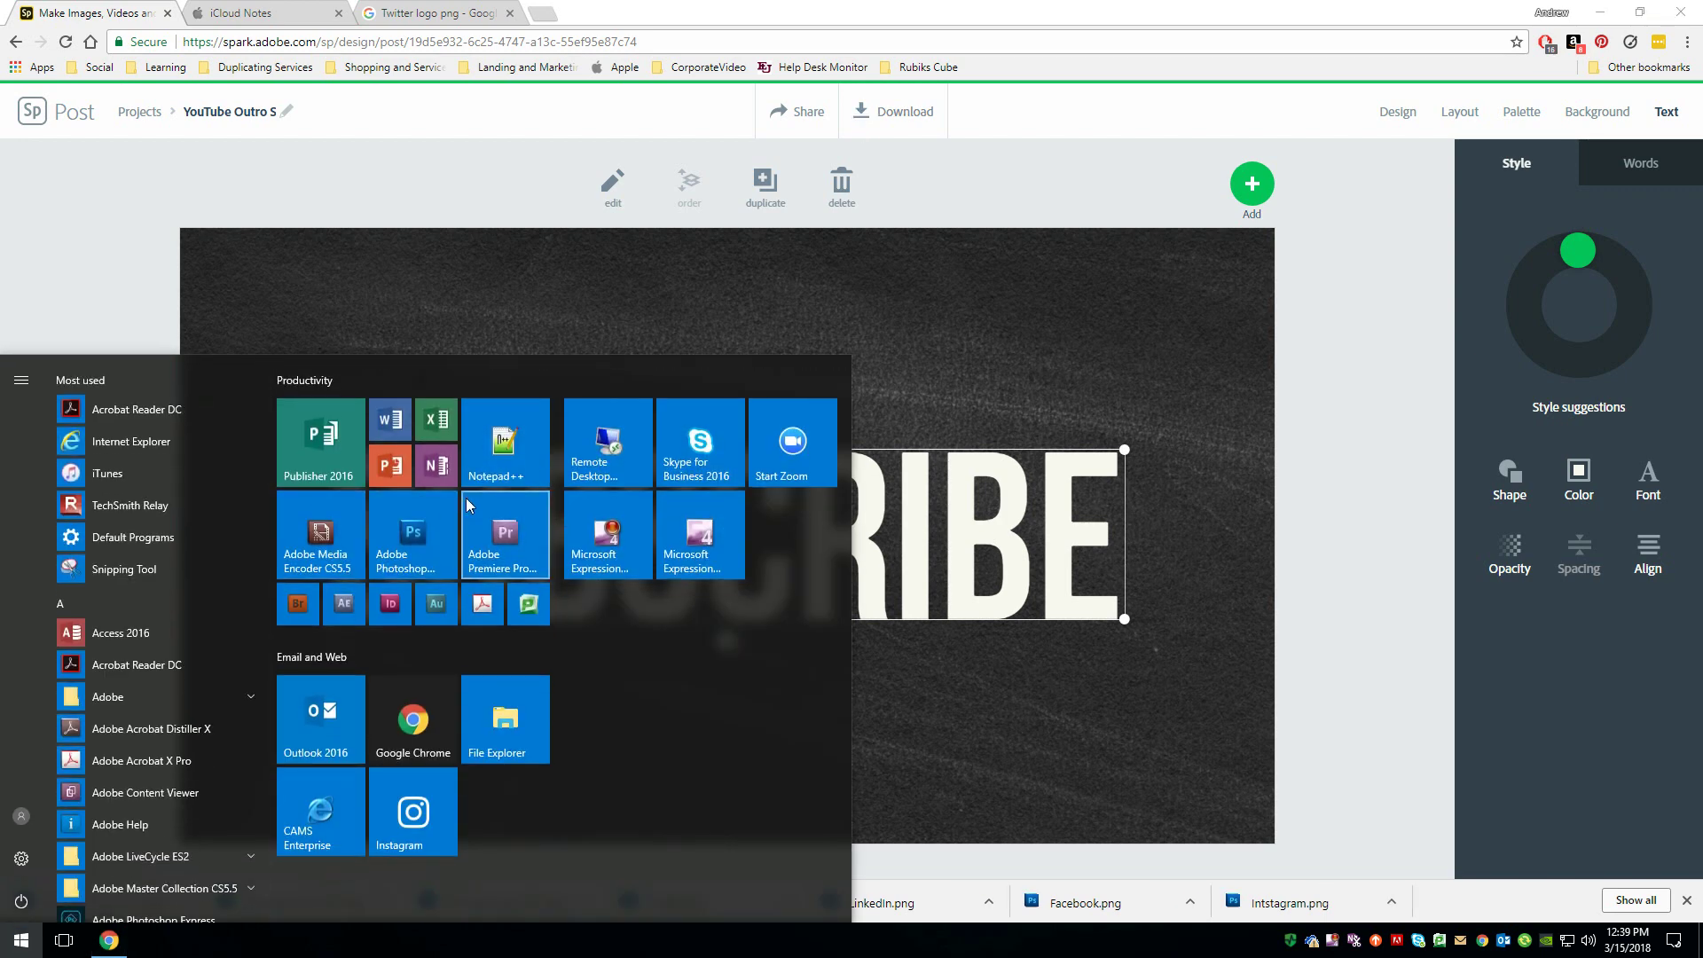
click(379, 477)
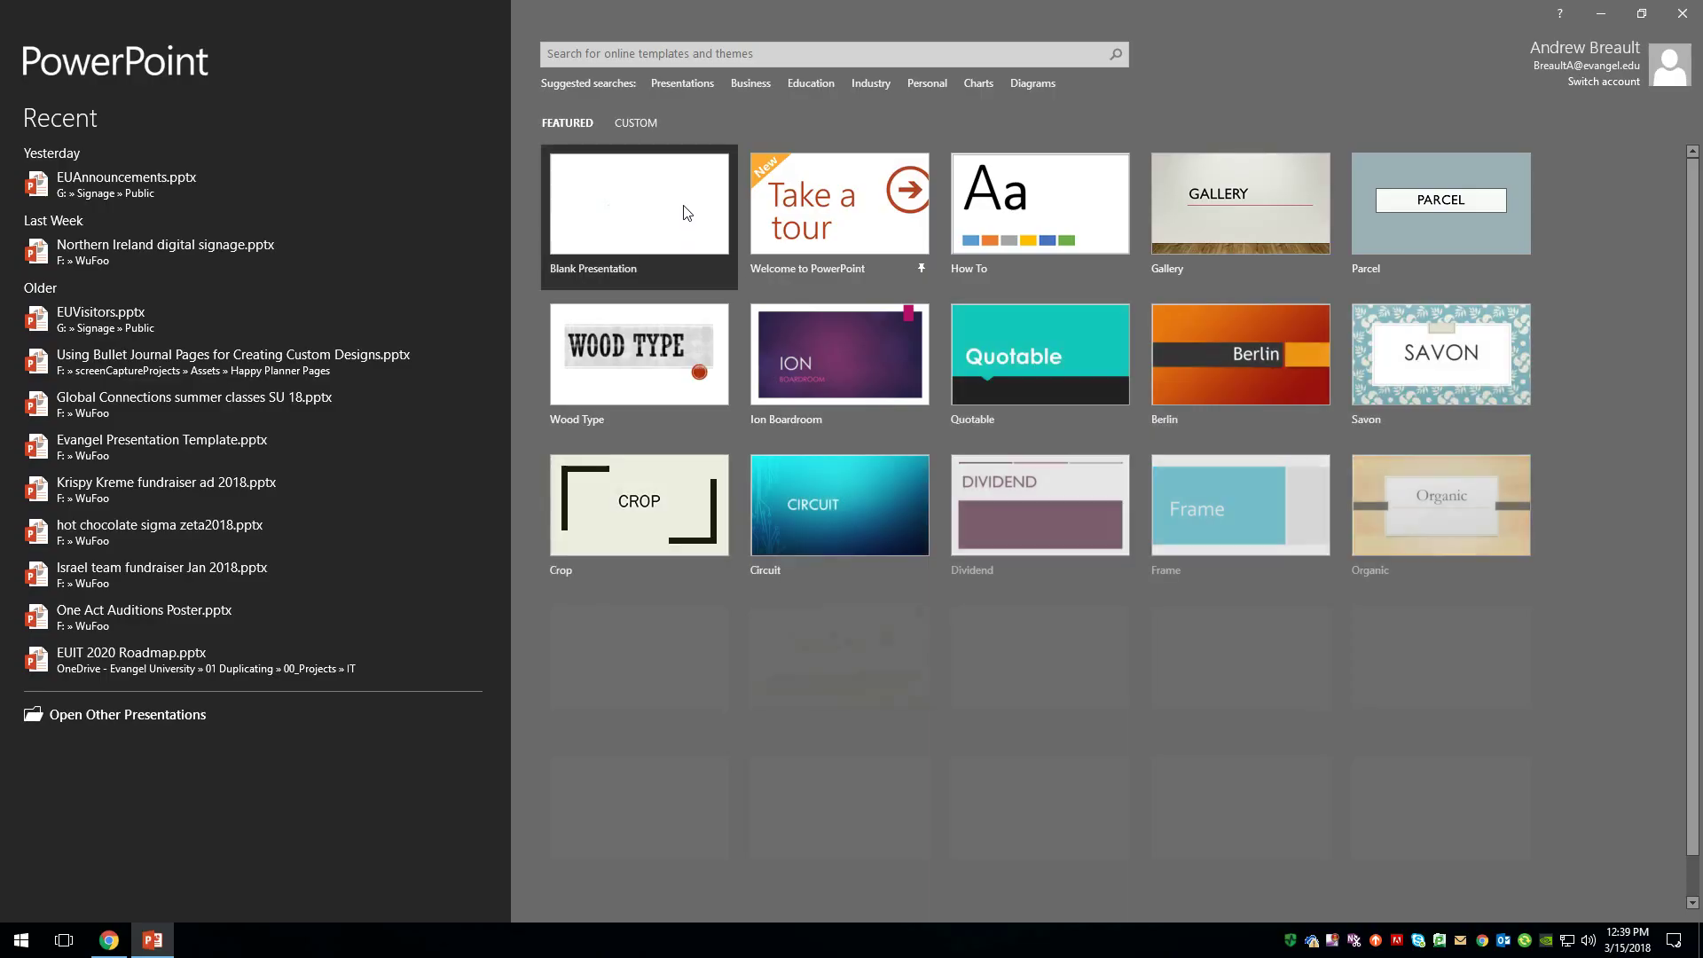
click(685, 216)
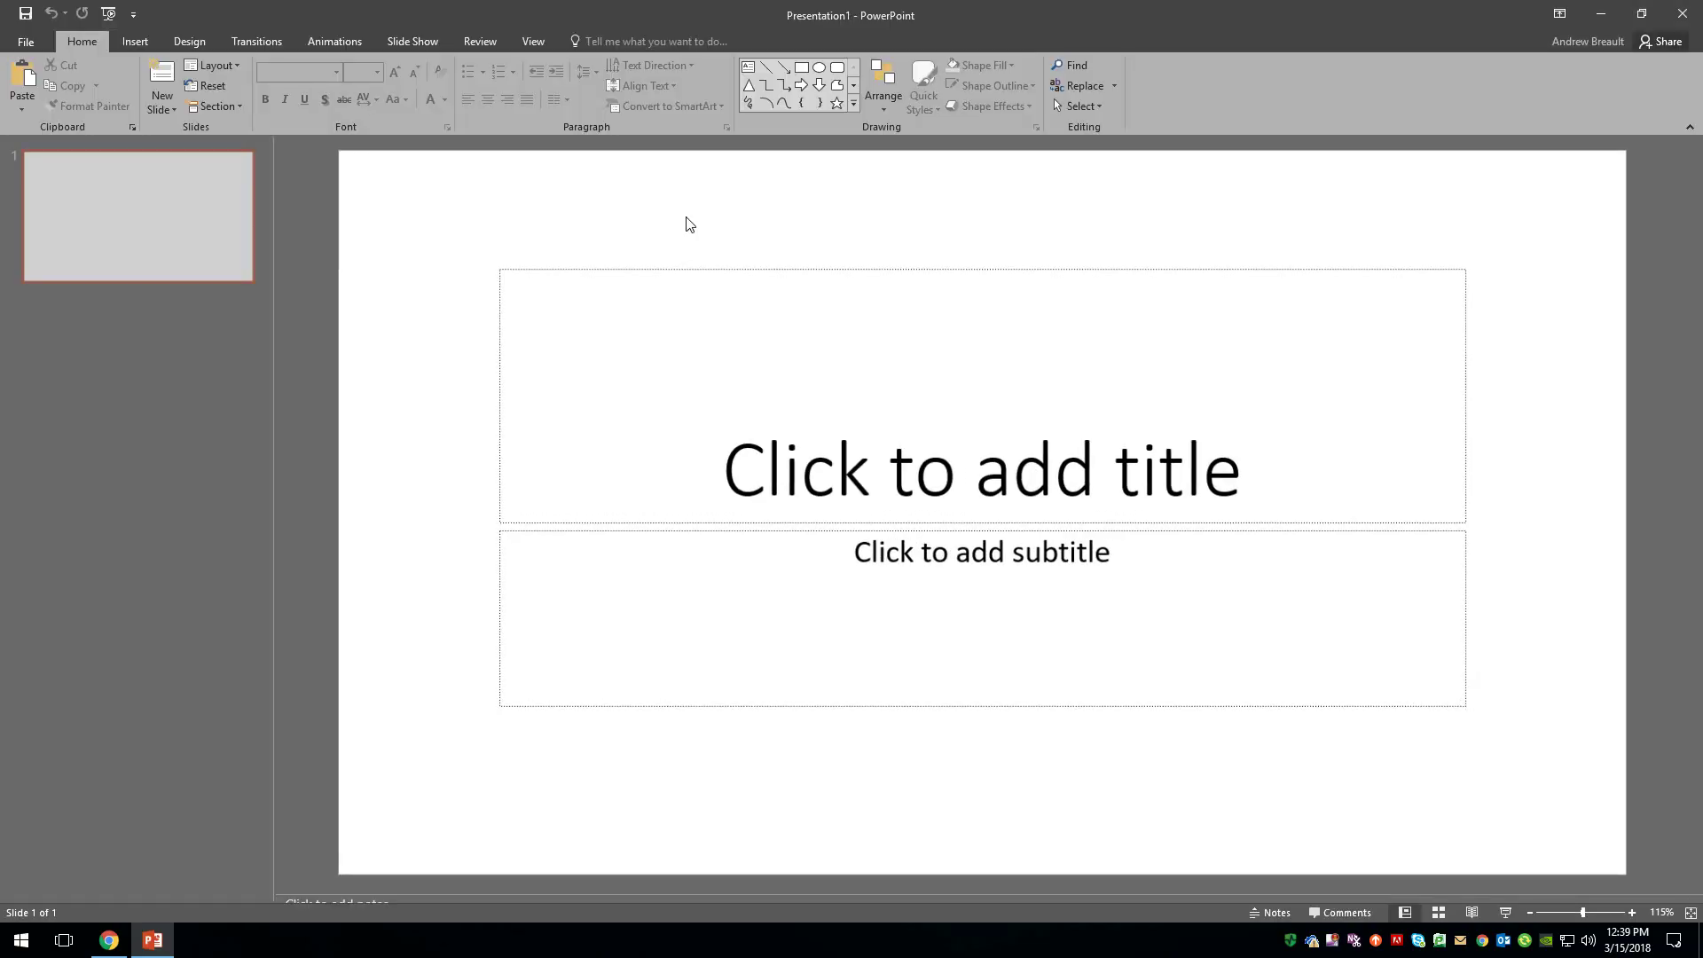
Delete the title and subtitle placeholders from the first slide
click(777, 272)
key(Delete)
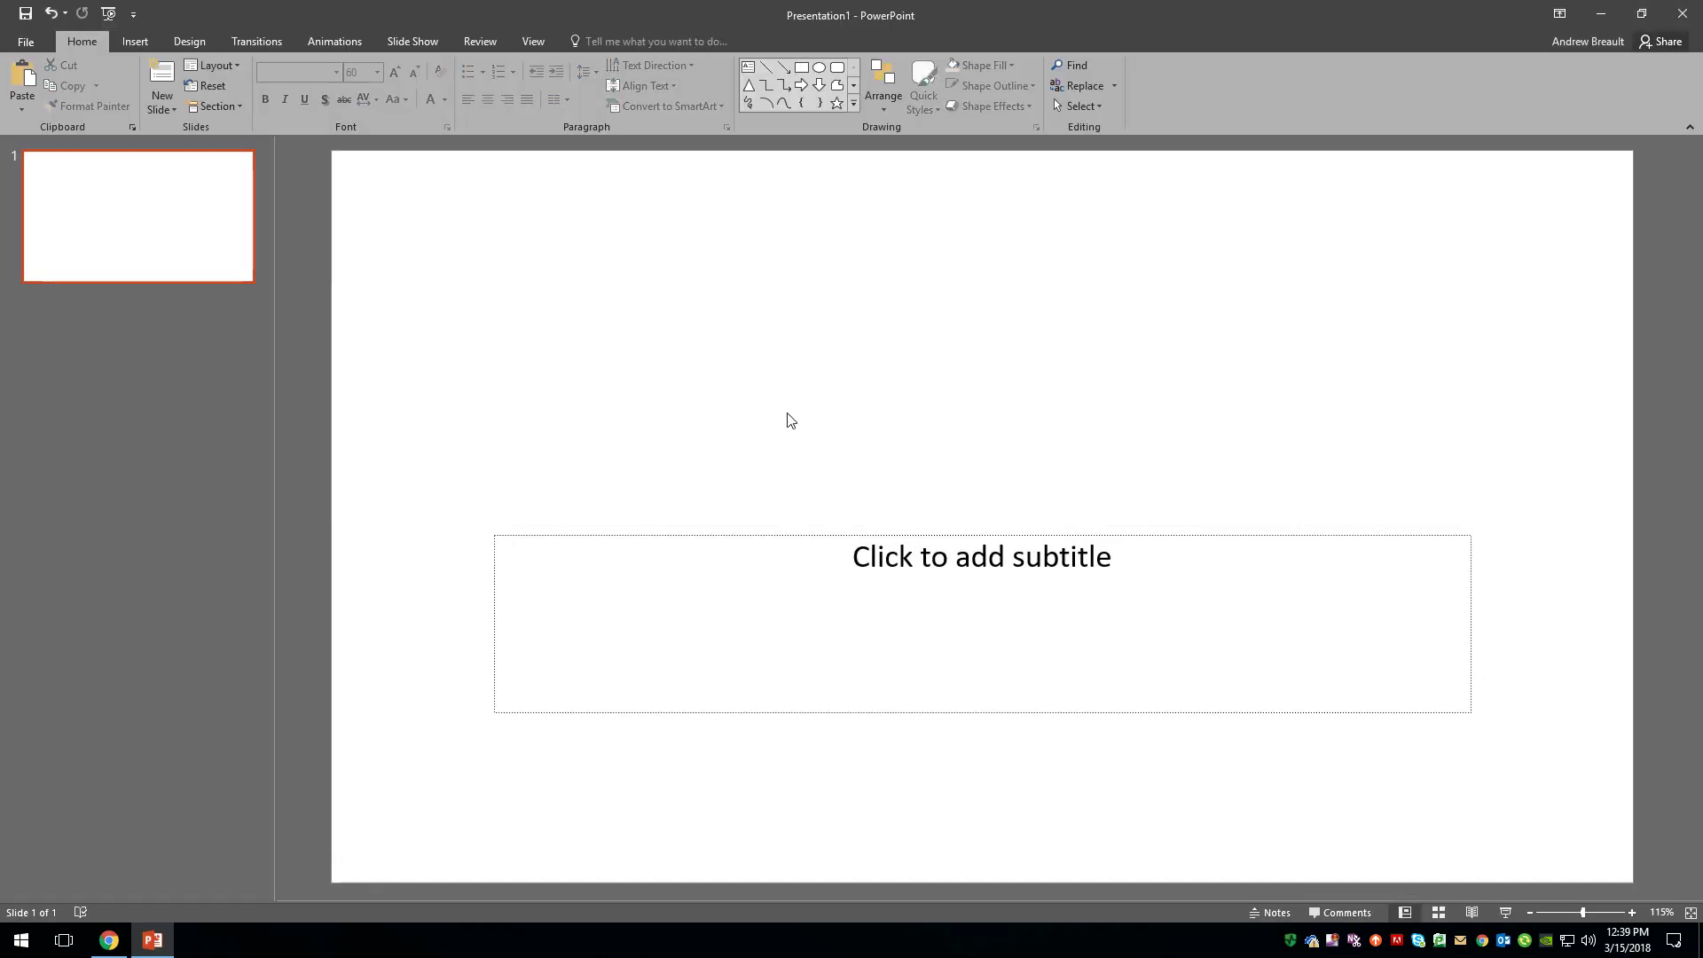
click(815, 535)
key(Delete)
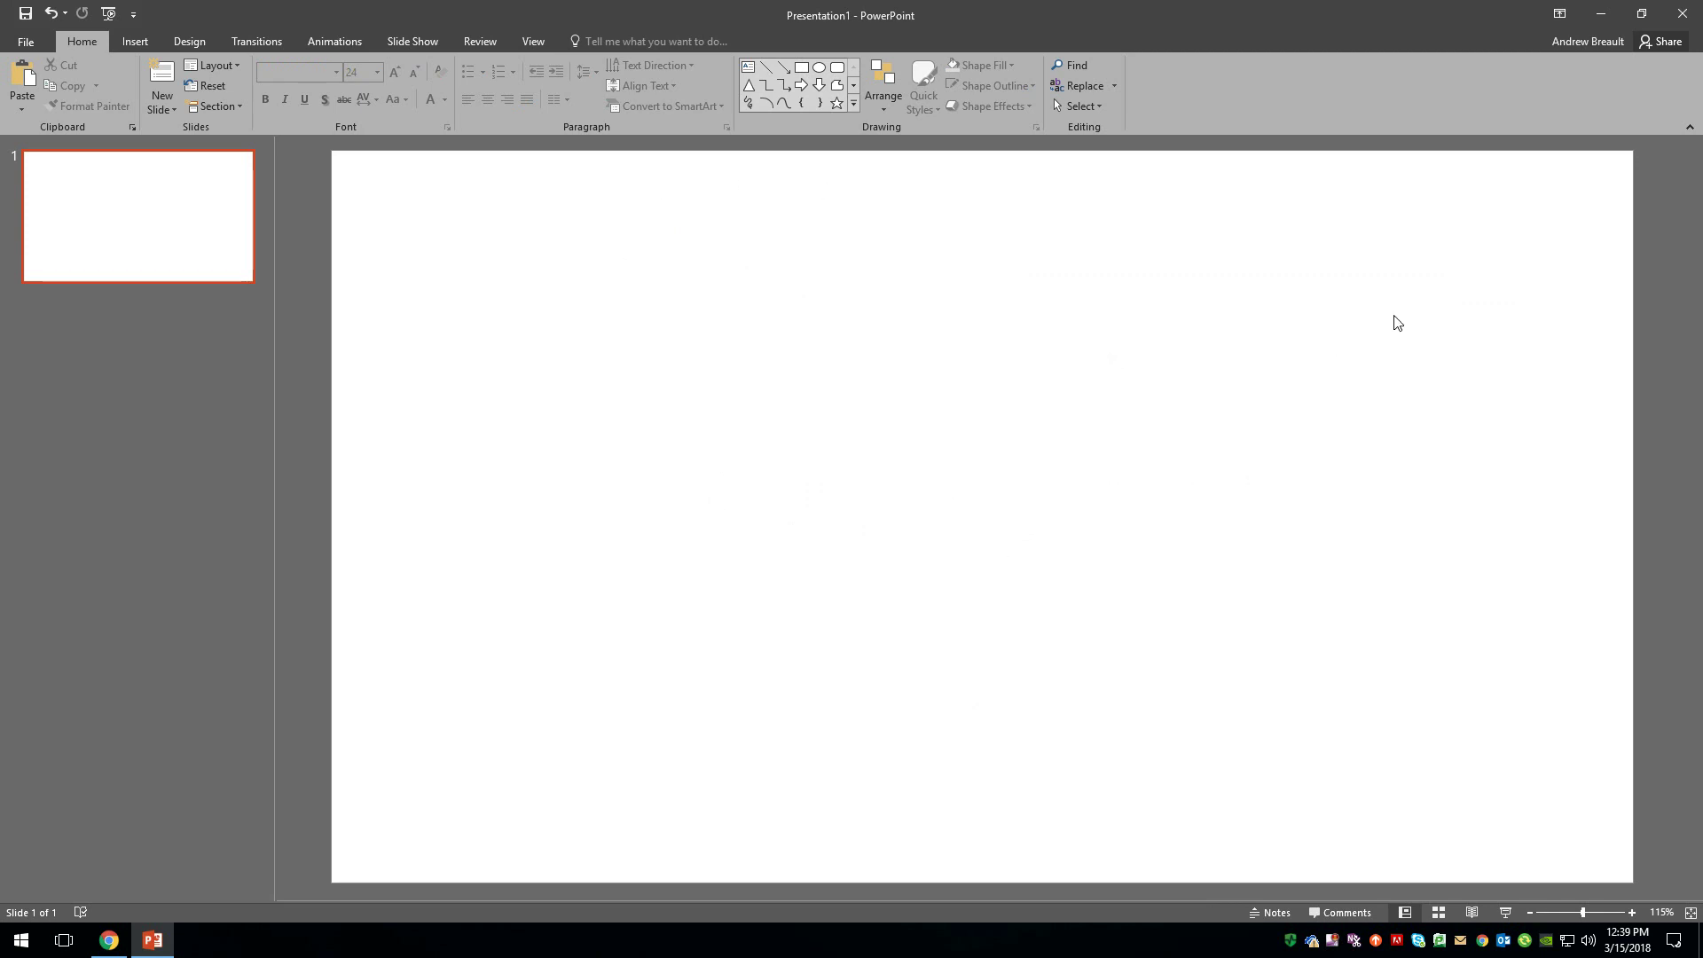
Duplicate the blank slide twice to make a three-slide presentation
right_click(150, 234)
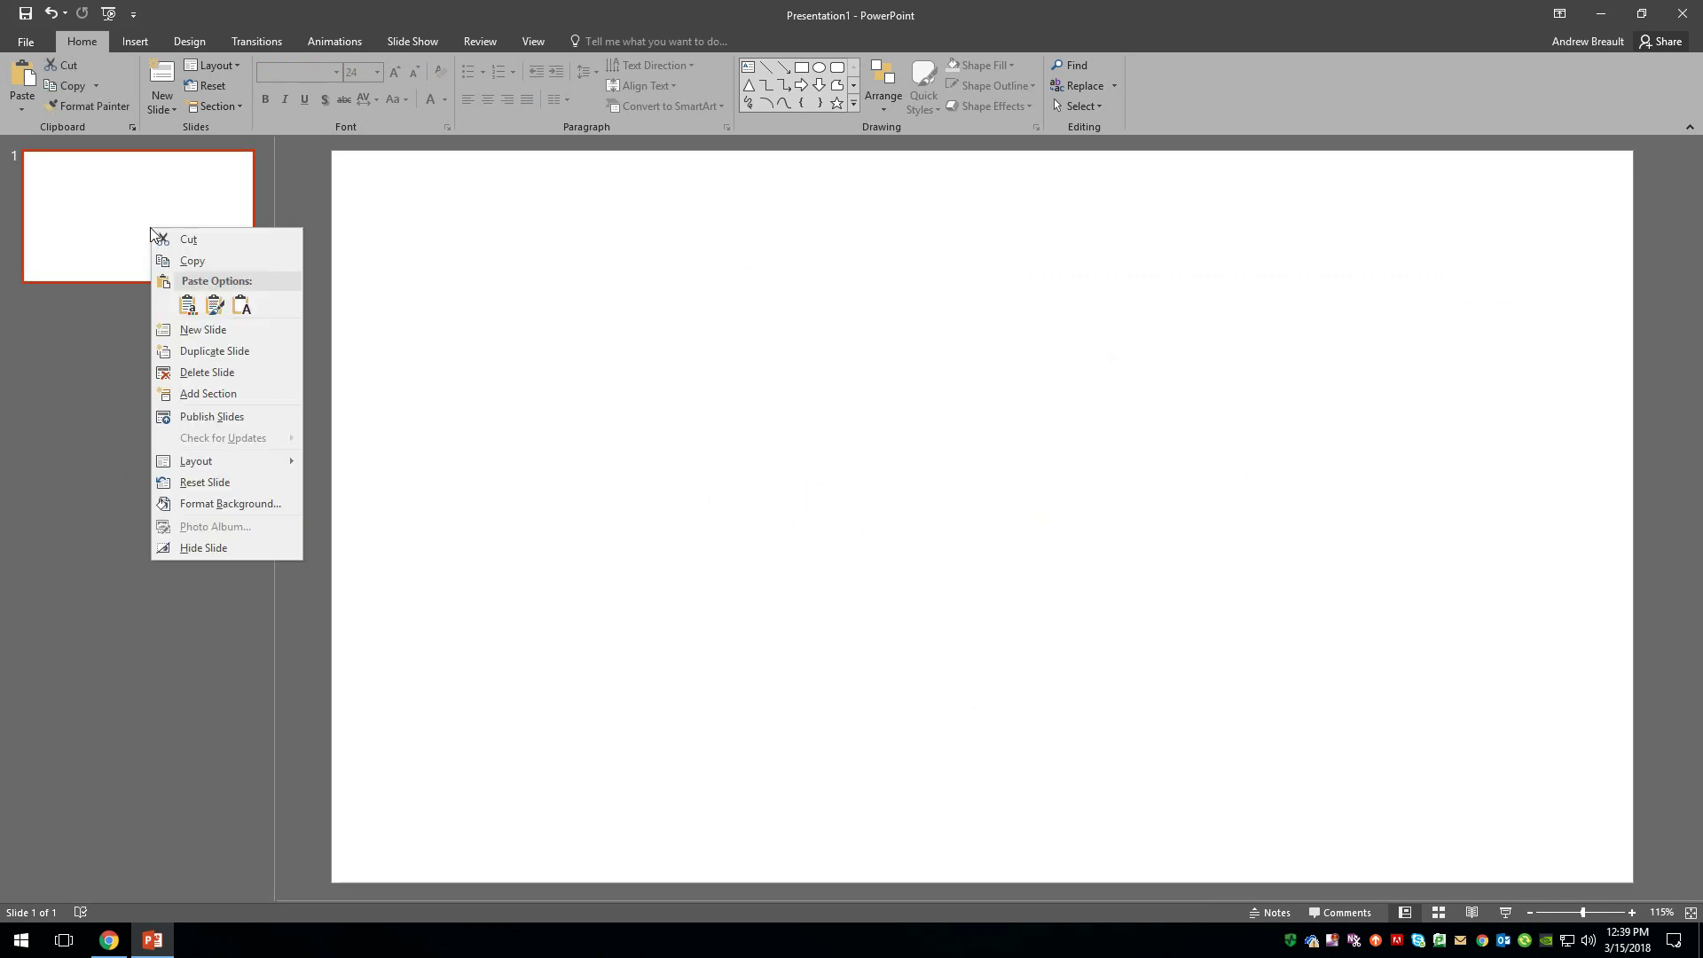
click(214, 351)
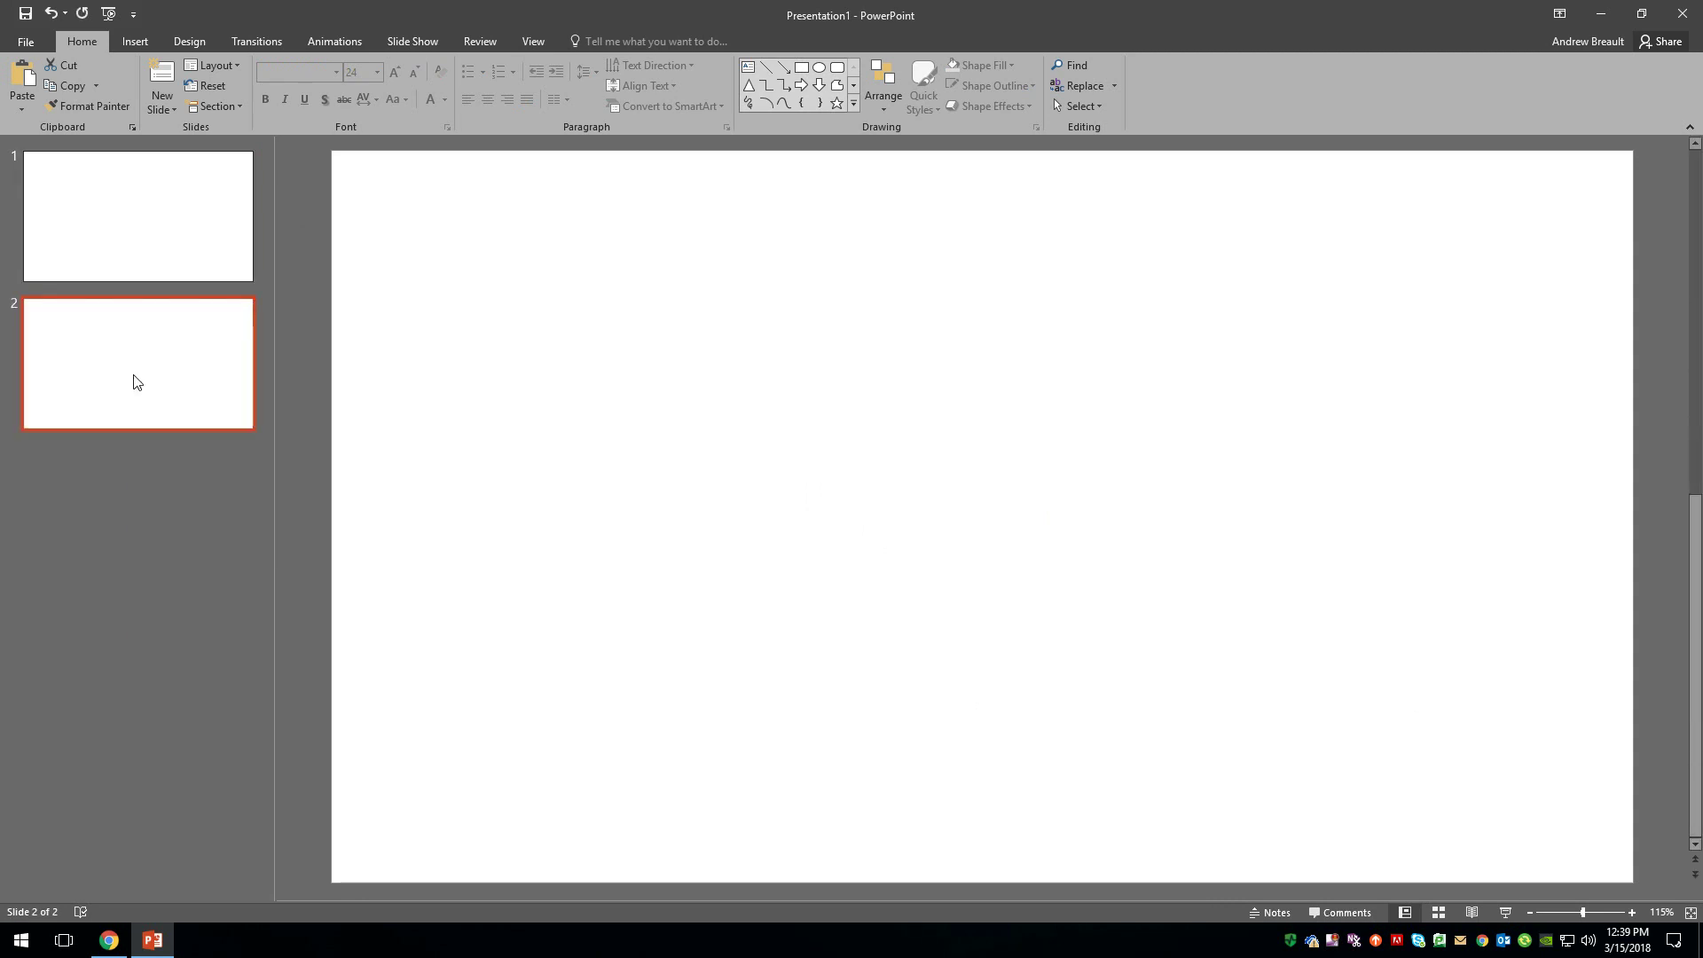
right_click(135, 377)
click(198, 499)
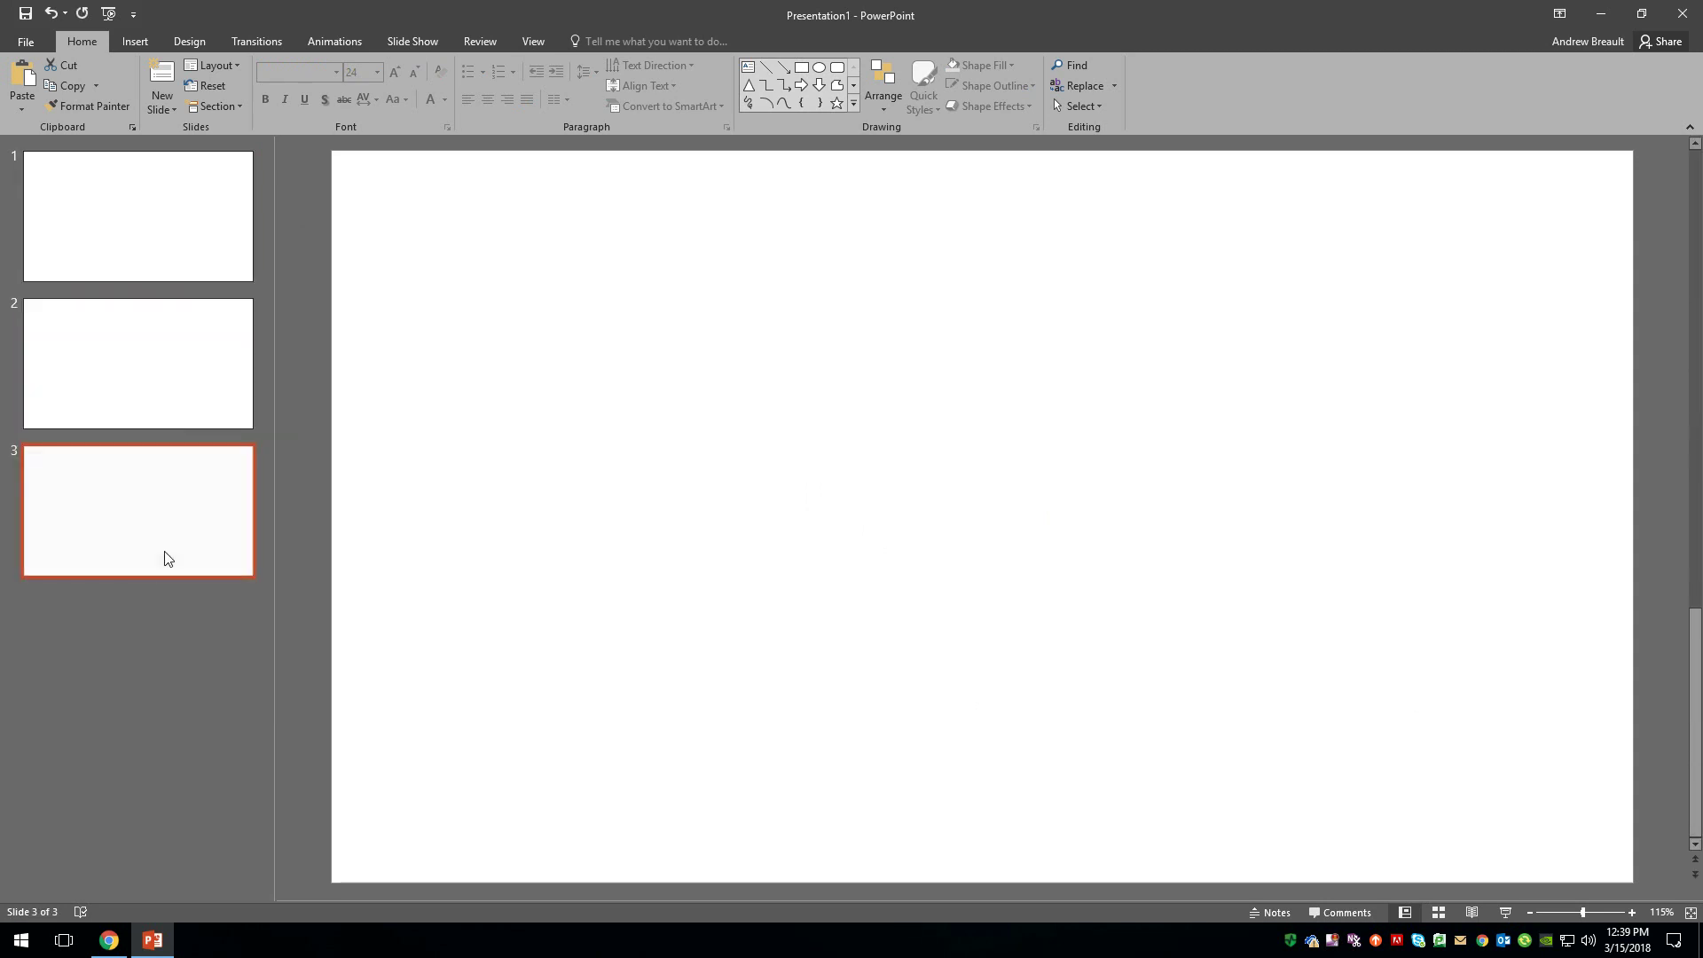
Insert "YouTube Outro Slide 1.jpg" from the WuFoo folder on slide 1 and enlarge it to fill the slide, 13.33 by 7.5 inches
click(95, 224)
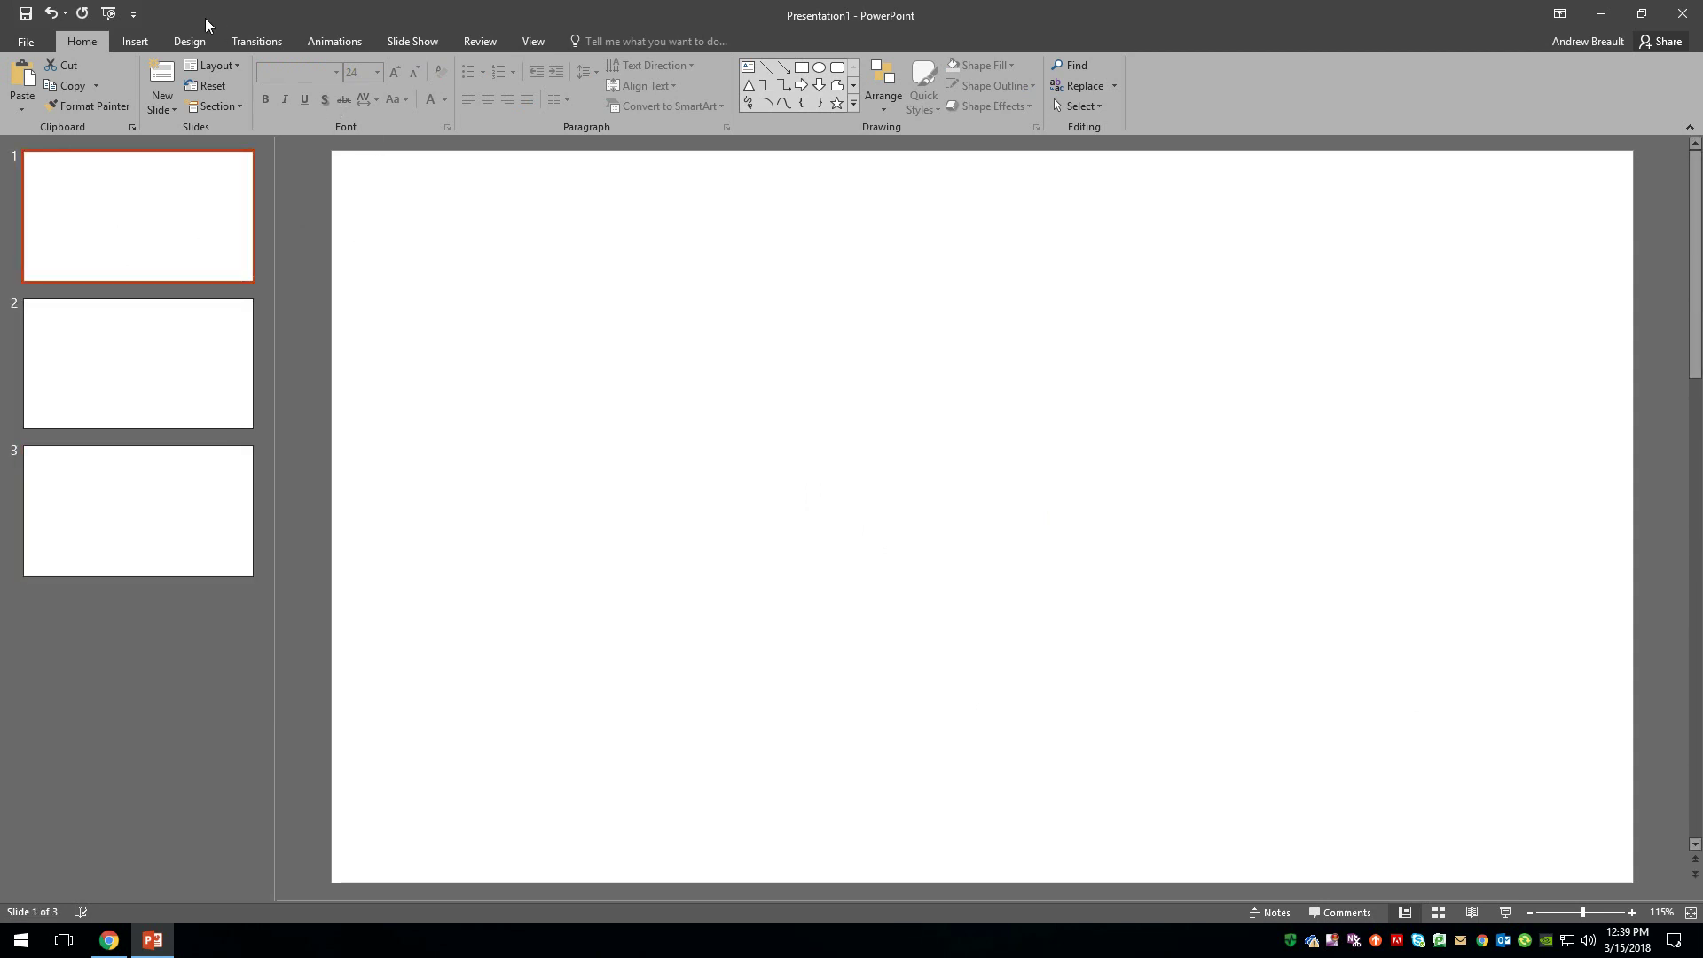
click(135, 41)
click(115, 82)
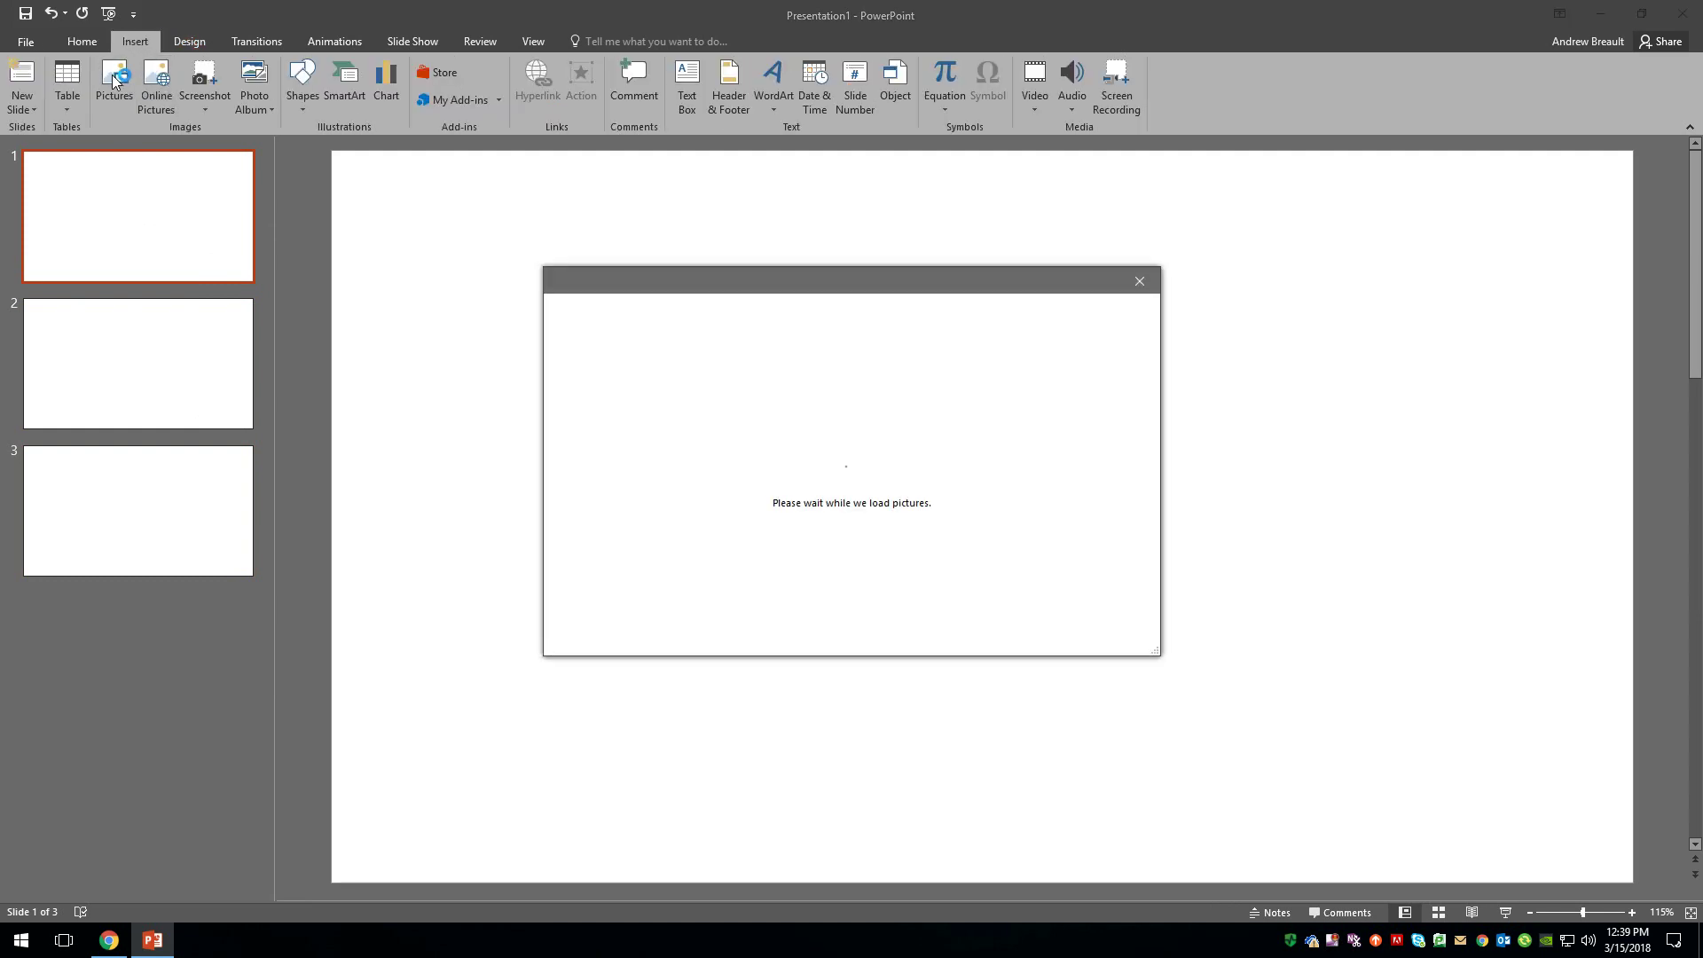
click(1139, 302)
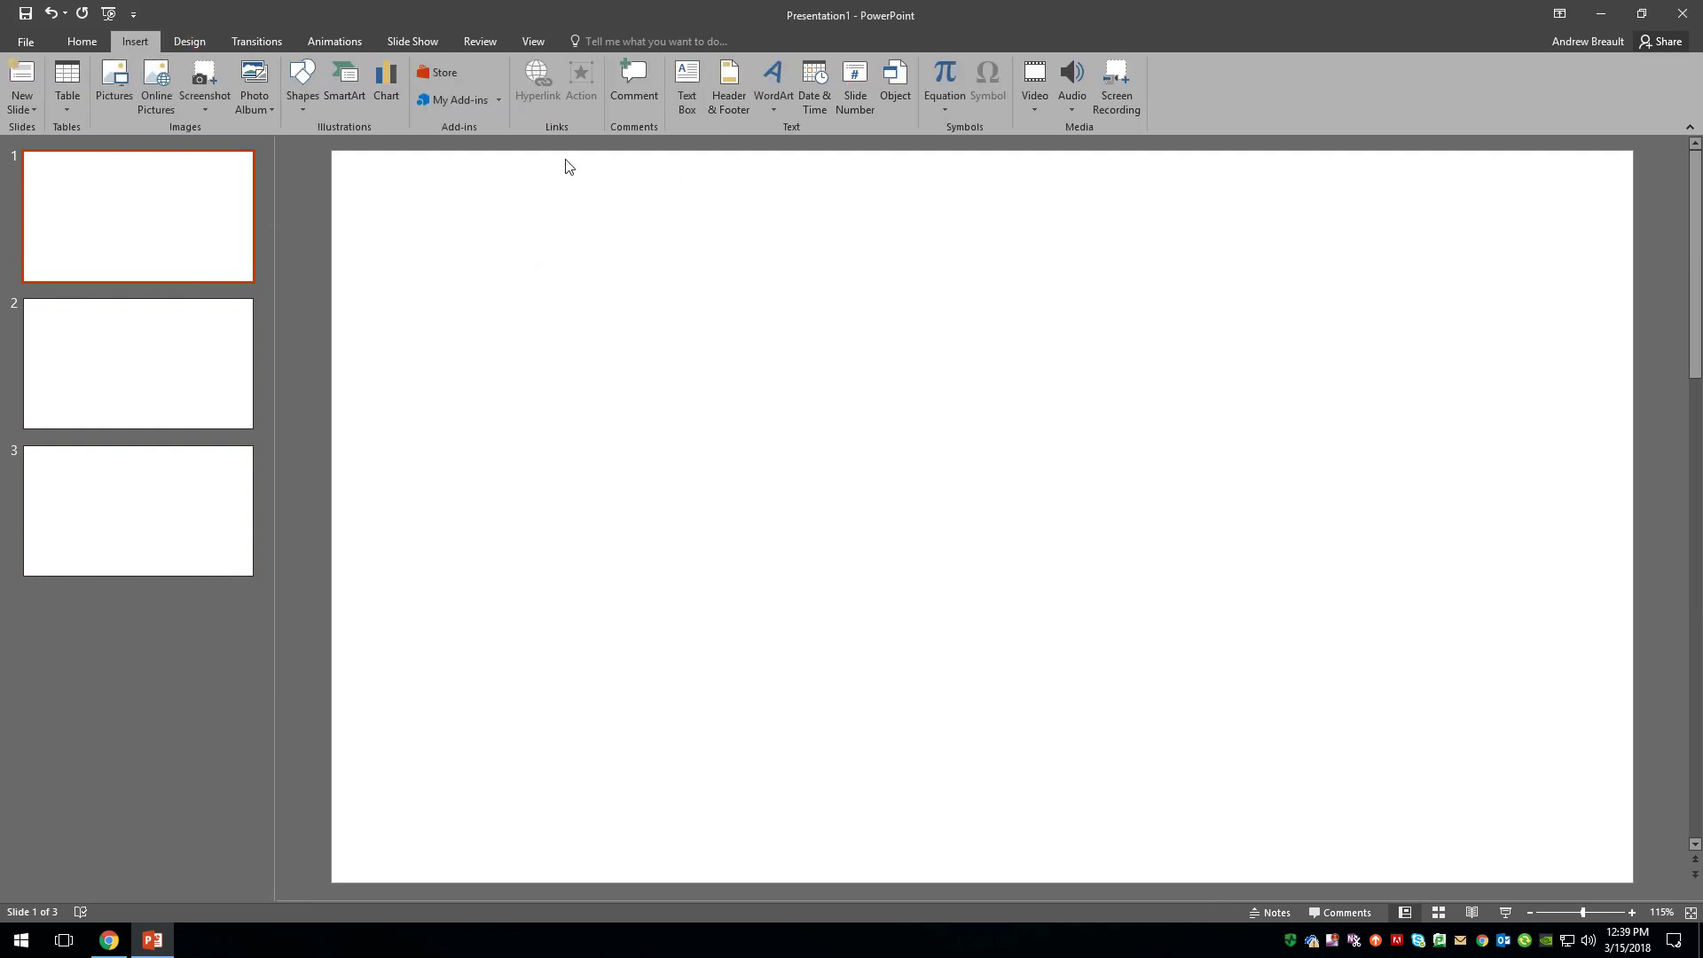
click(127, 84)
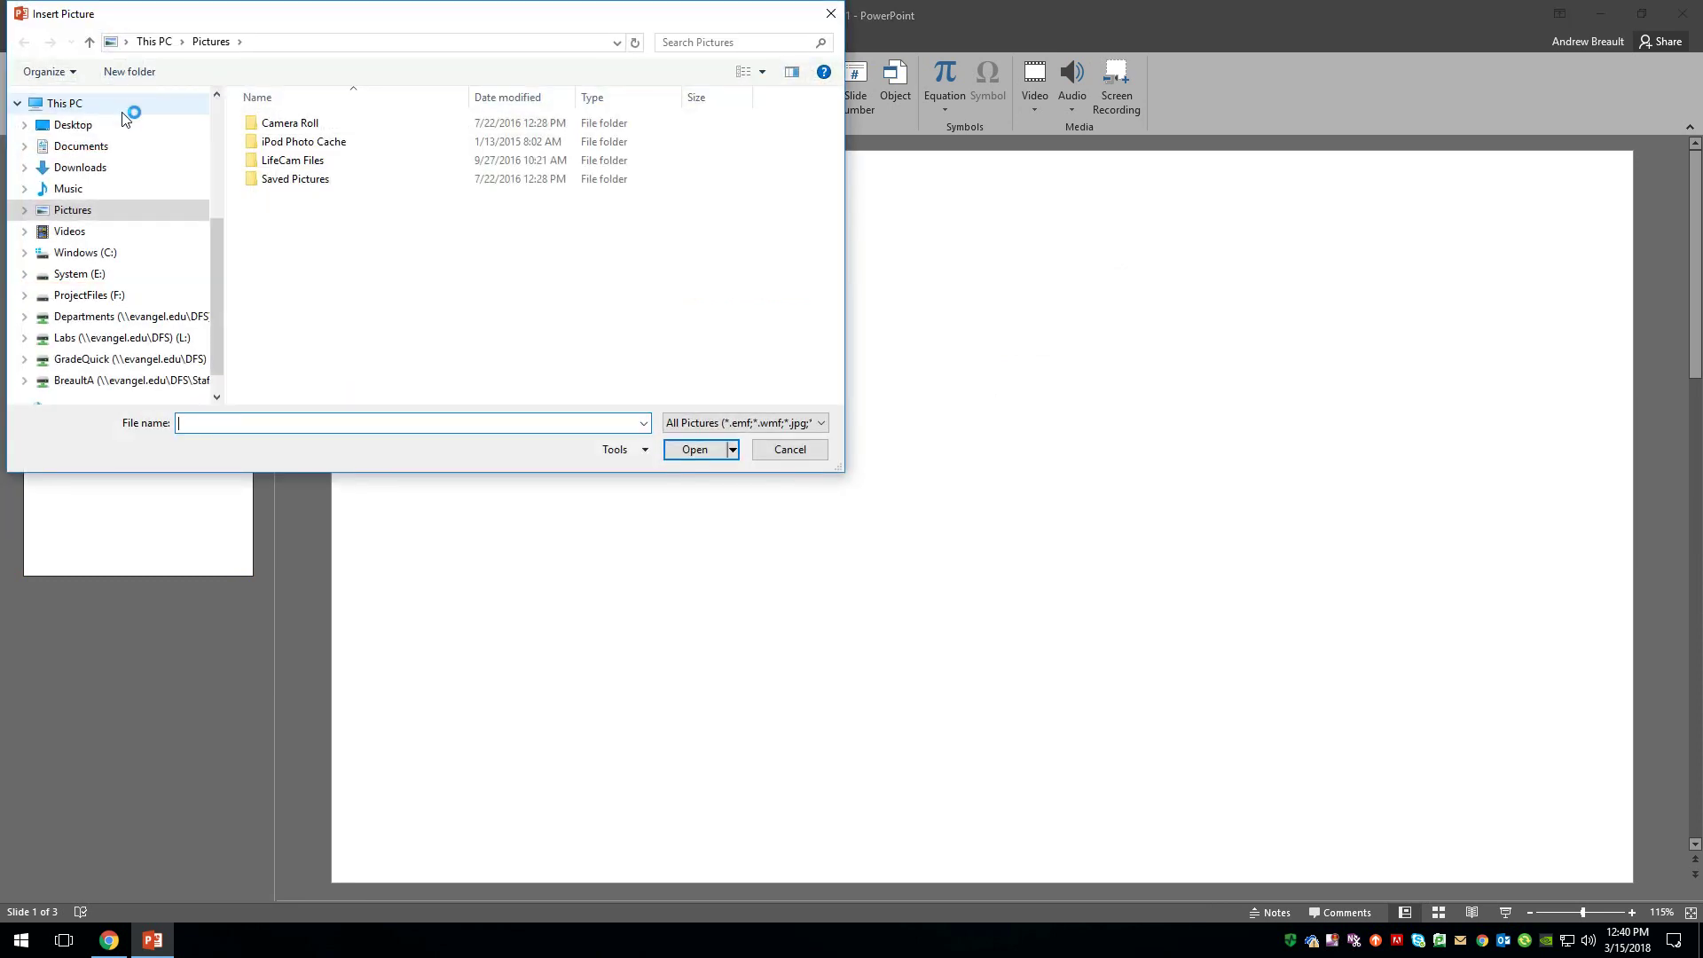
scroll(115, 258, up, 5)
click(71, 281)
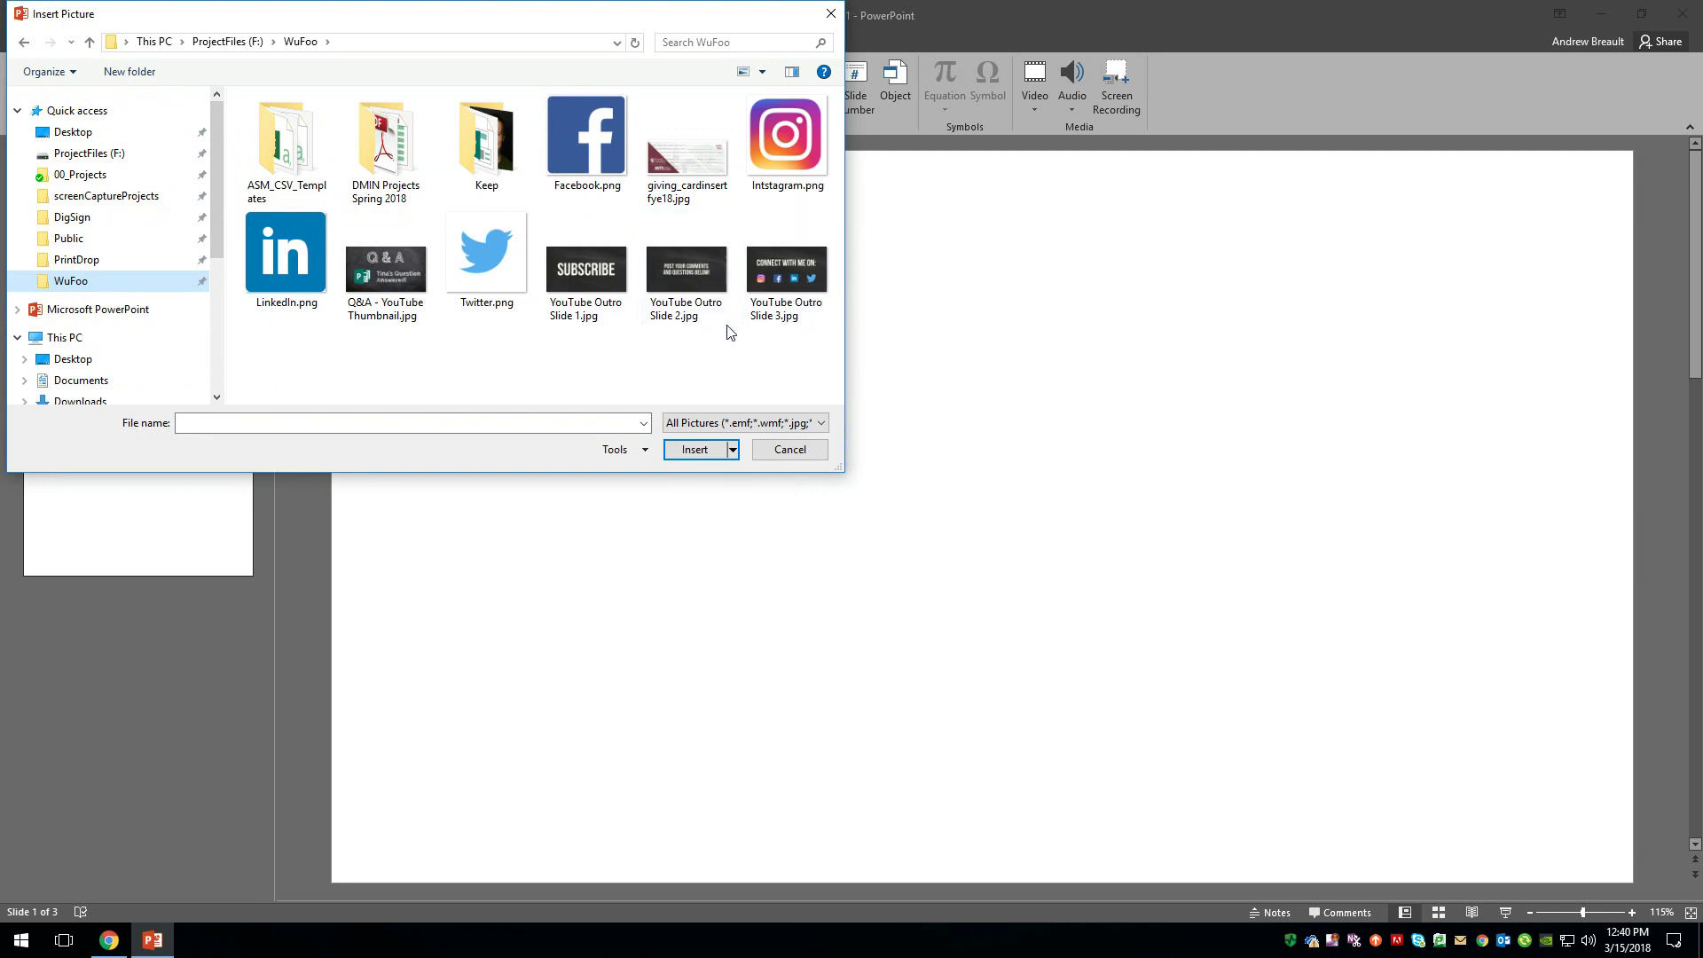
double_click(578, 268)
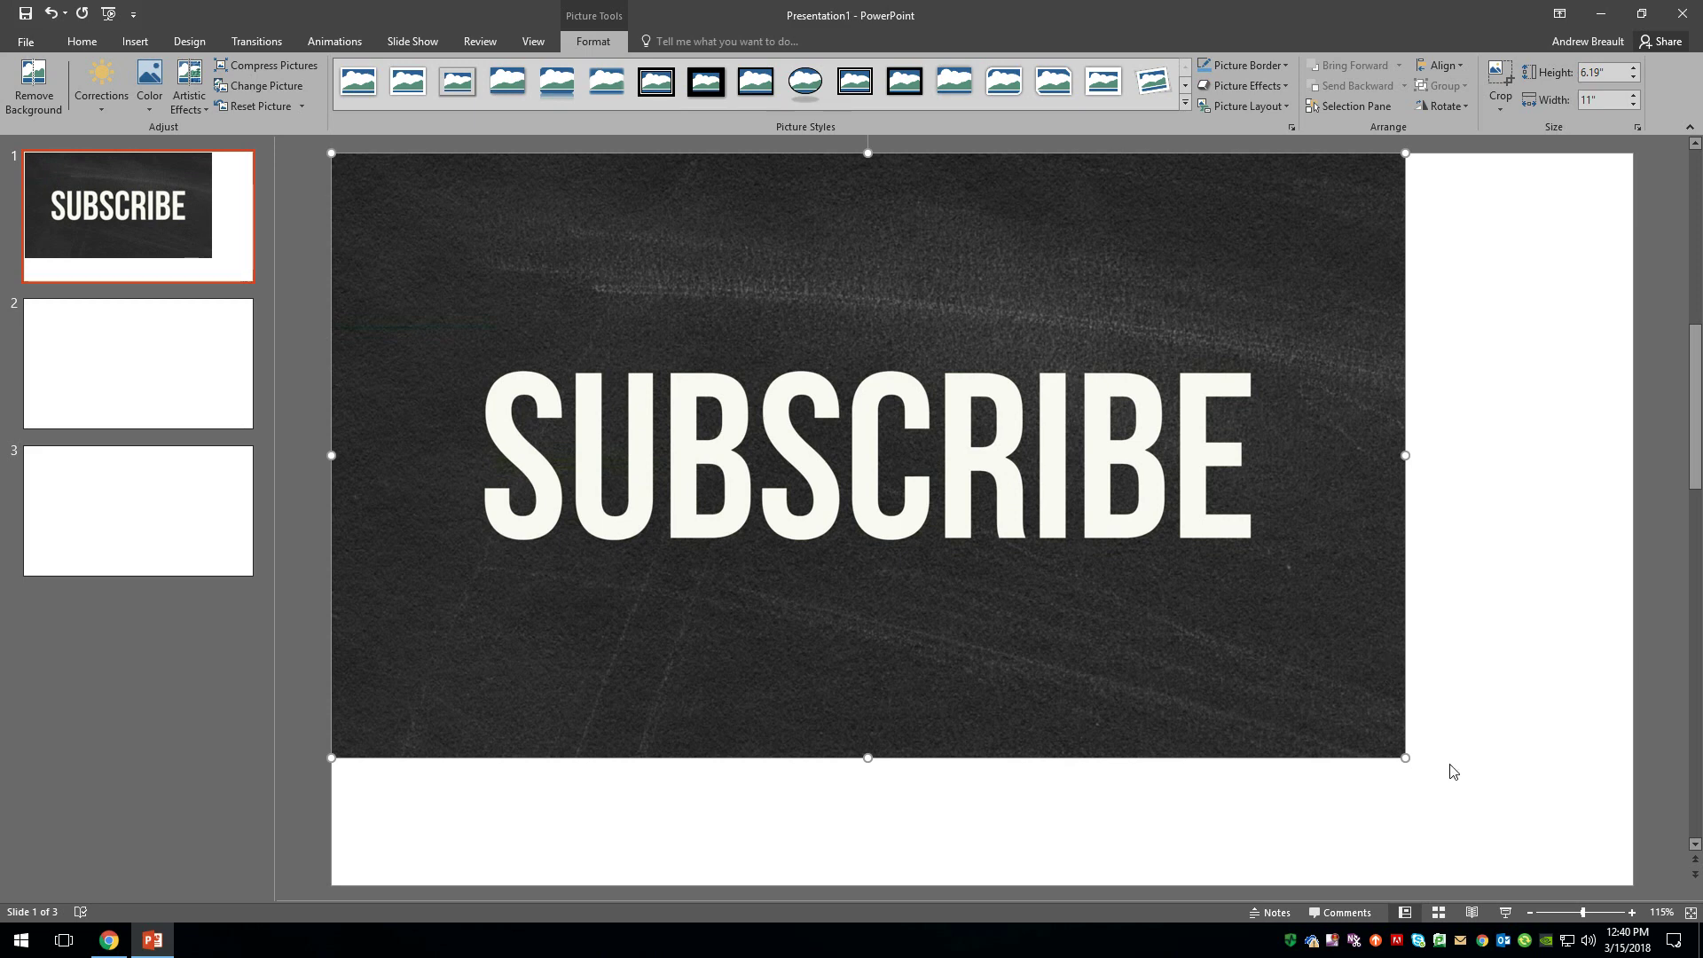
drag(1403, 756, 1609, 883)
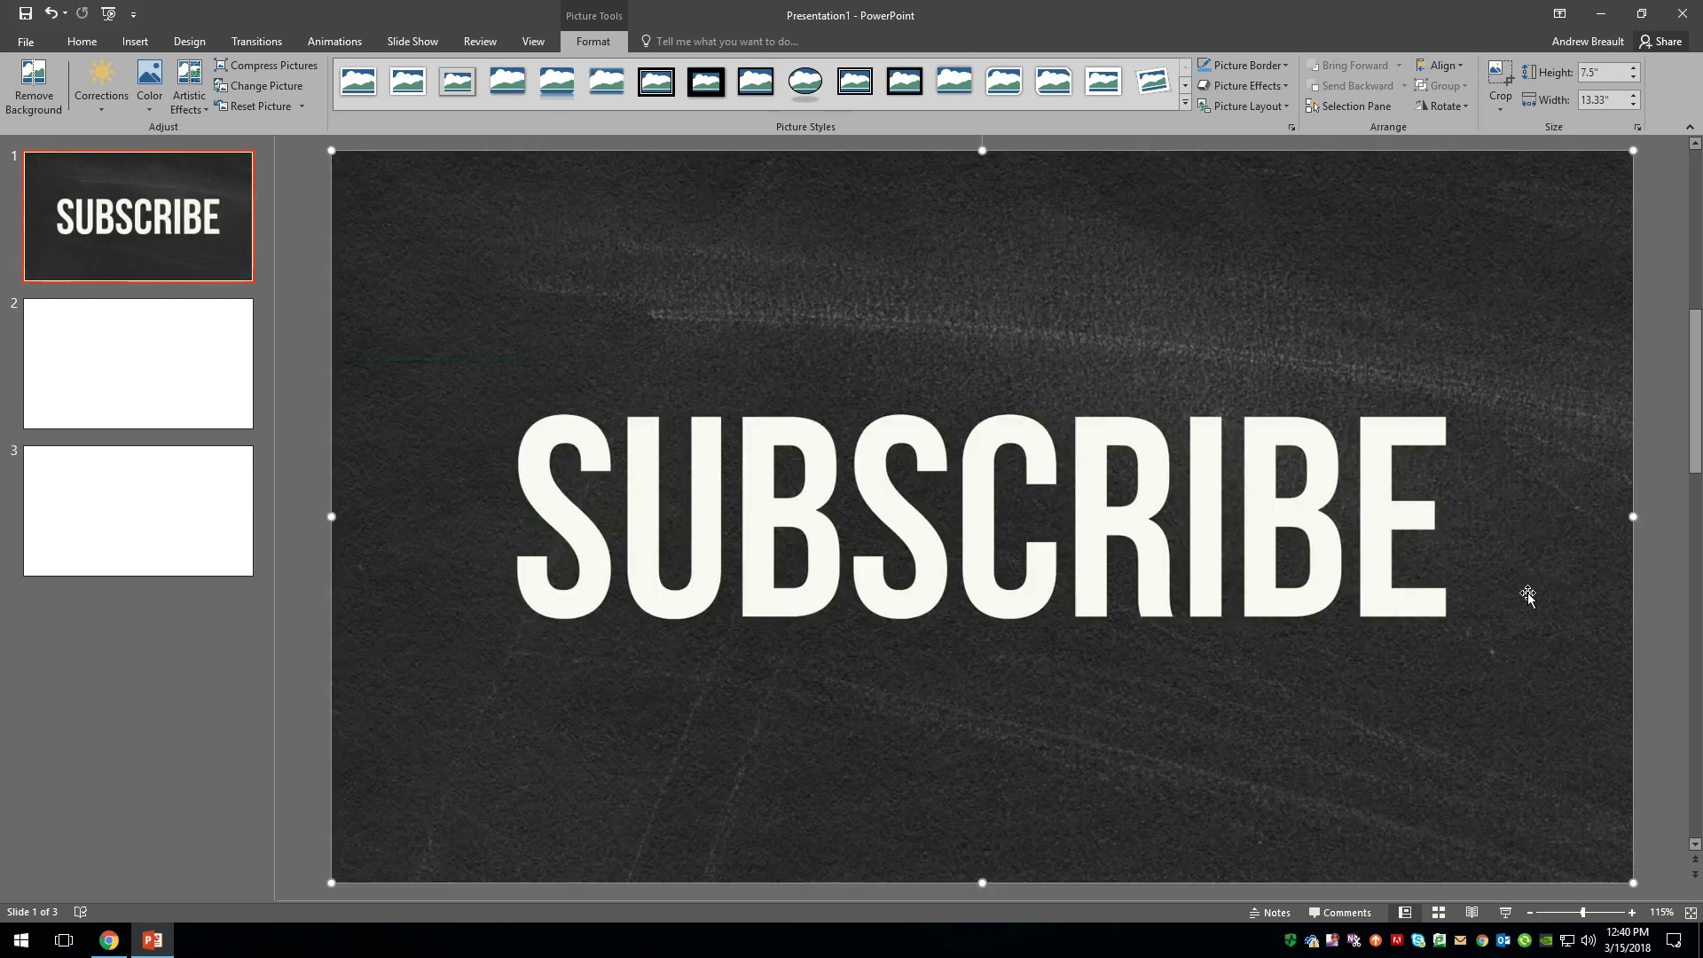
Insert "YouTube Outro Slide 2.jpg" on slide 2 and enlarge it to fill the whole slide
click(161, 372)
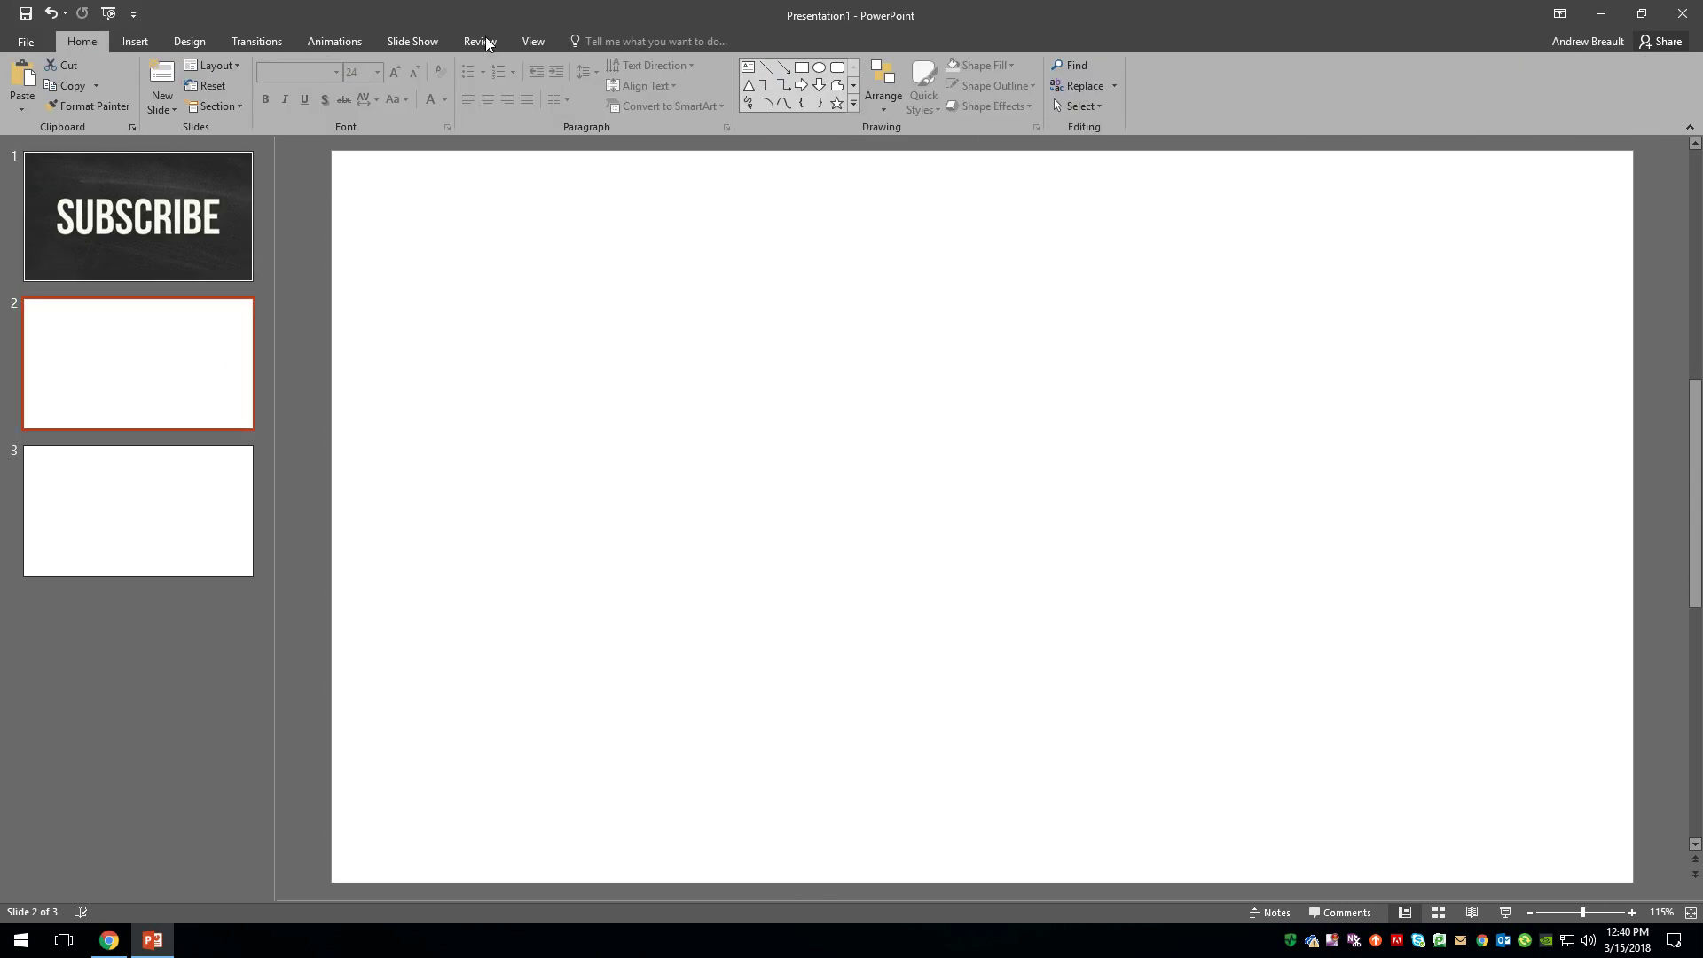
click(143, 44)
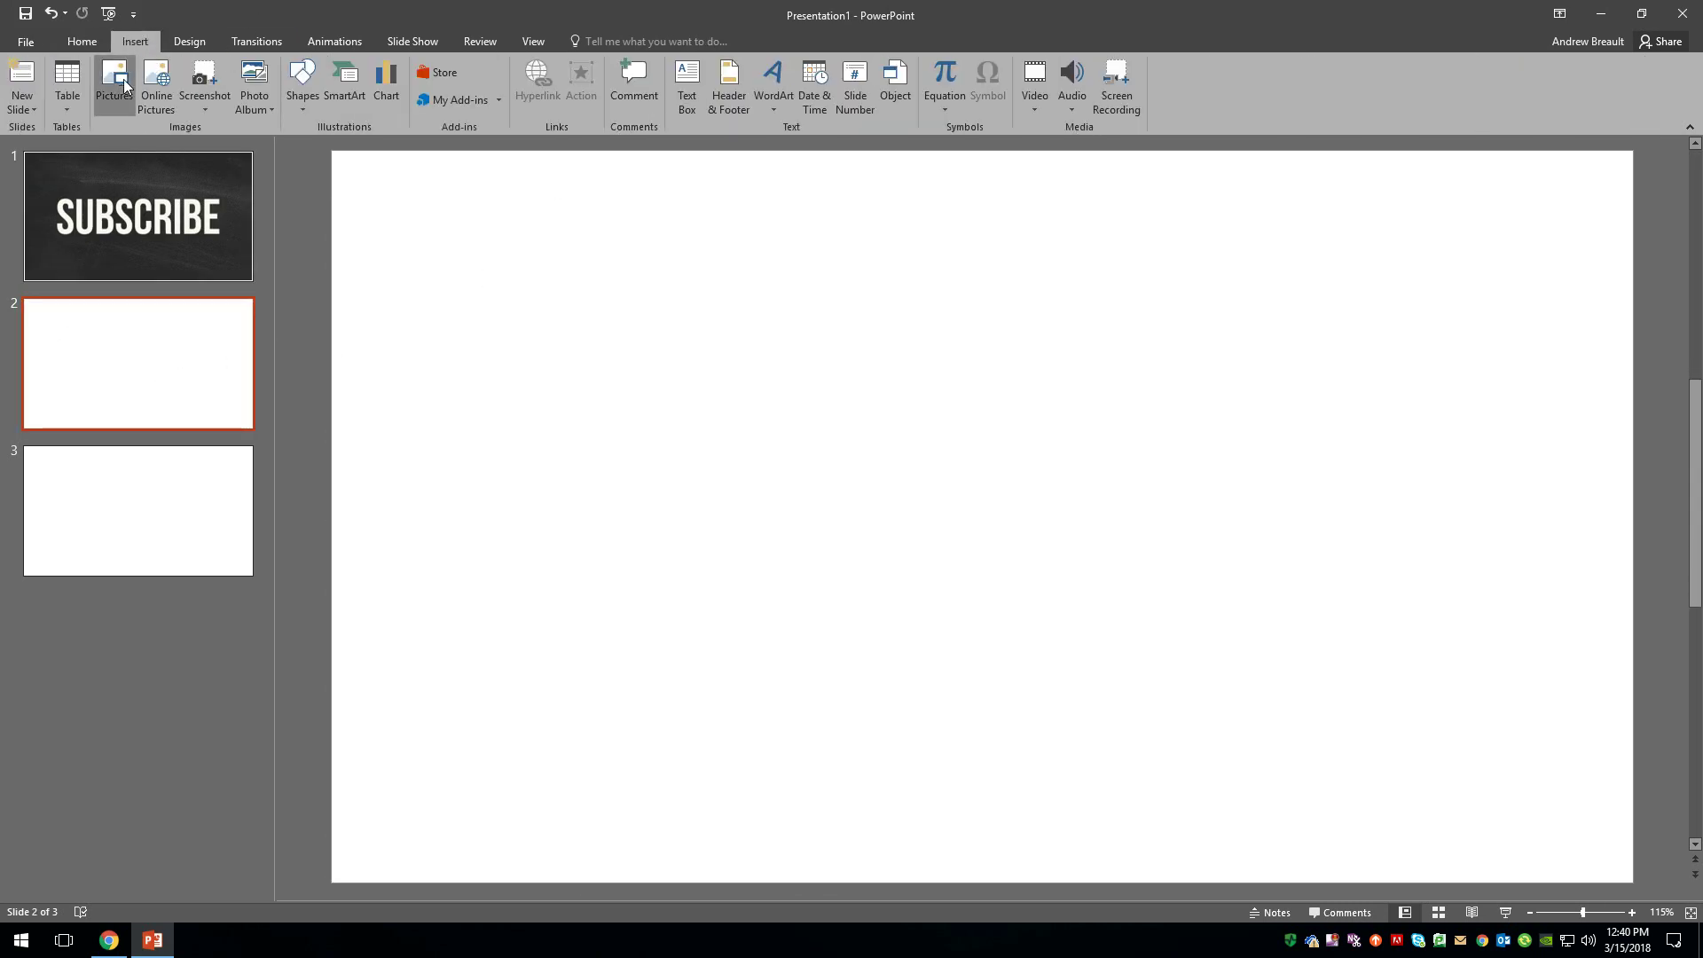
click(119, 84)
double_click(690, 274)
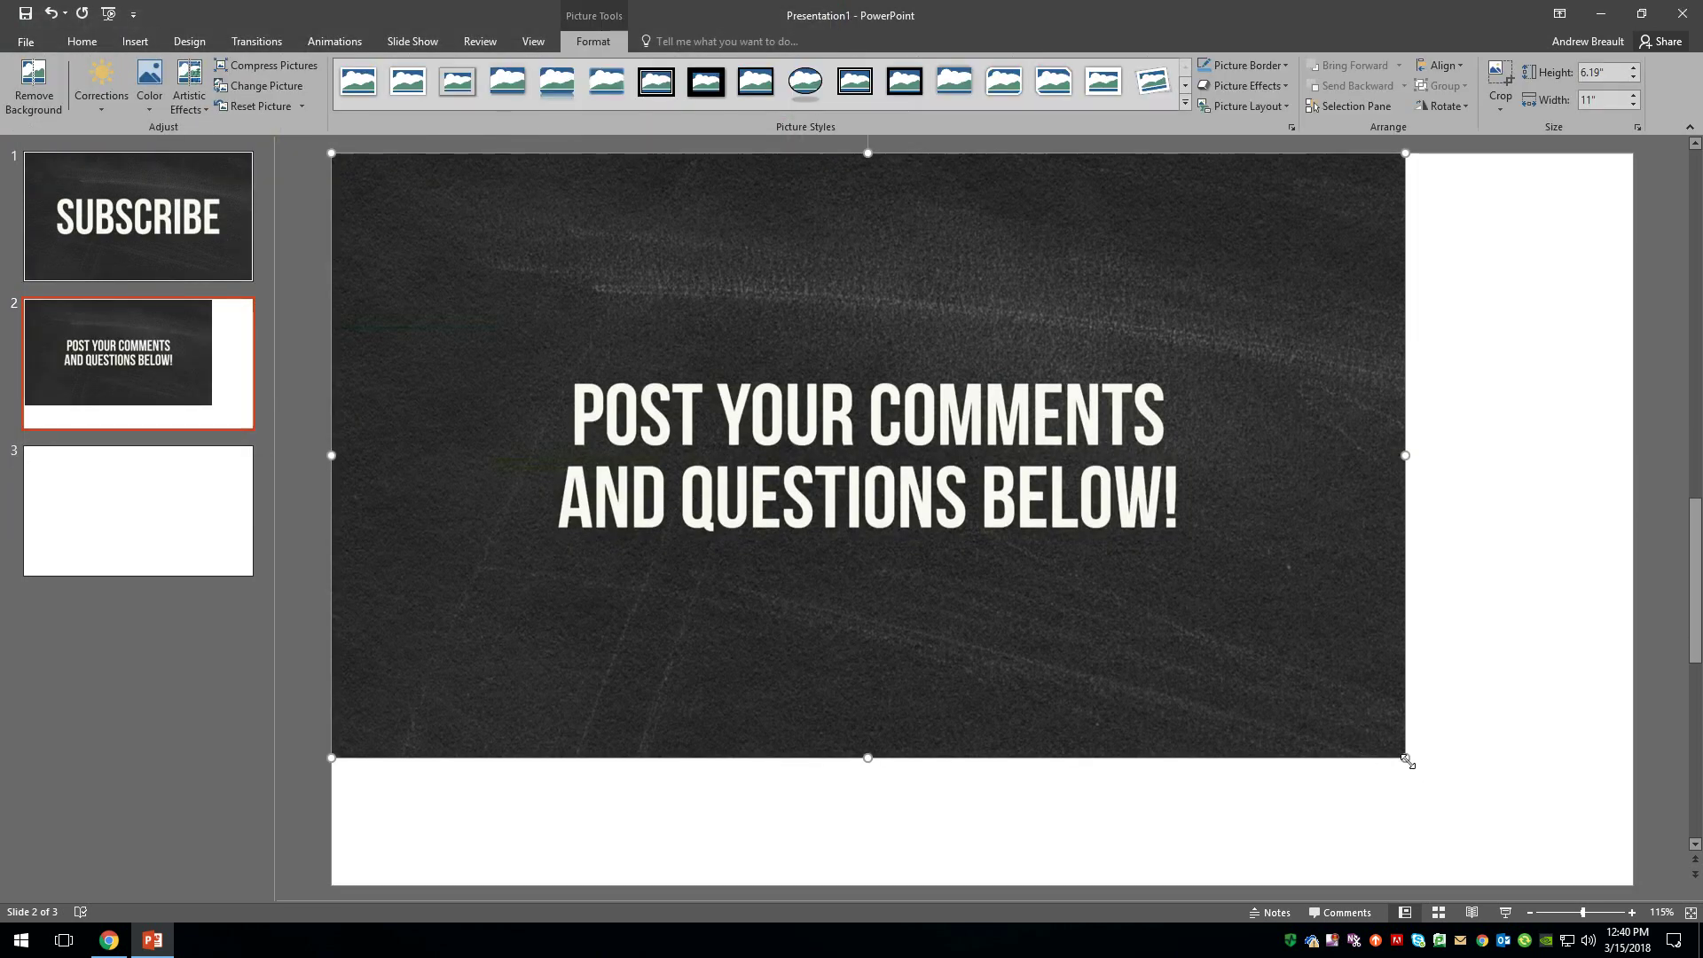
drag(1407, 760, 1630, 883)
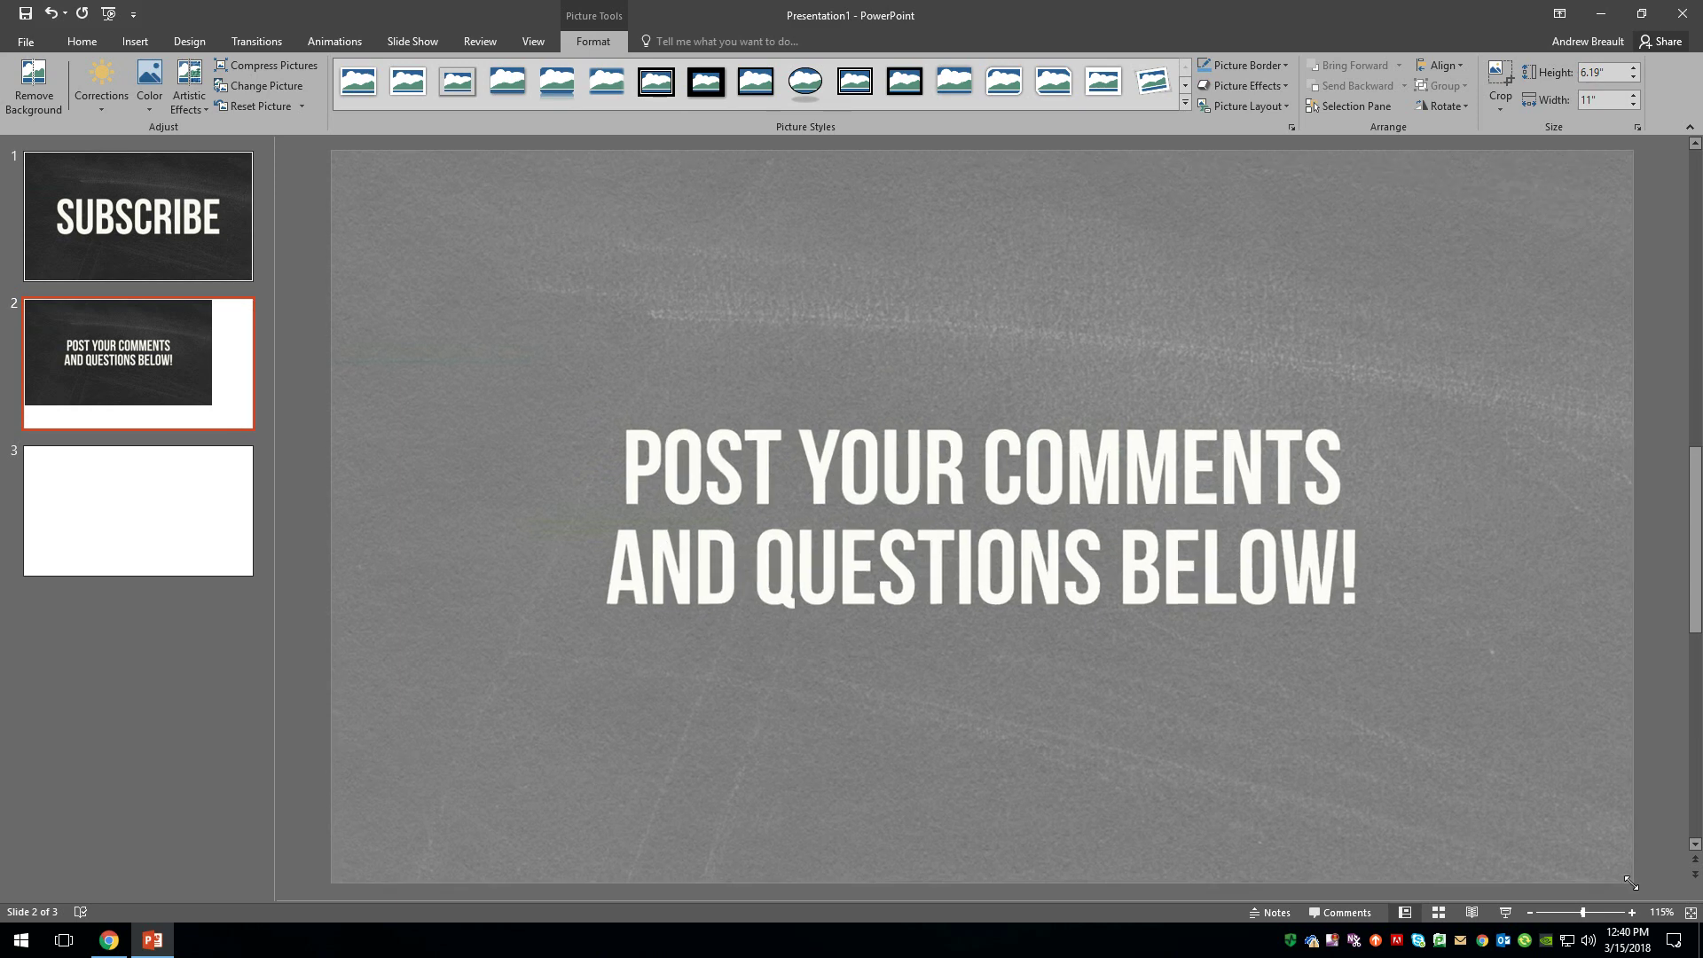
Insert "YouTube Outro Slide 3.jpg" on slide 3 and enlarge it to fill the whole slide
key(Page_Down)
click(136, 44)
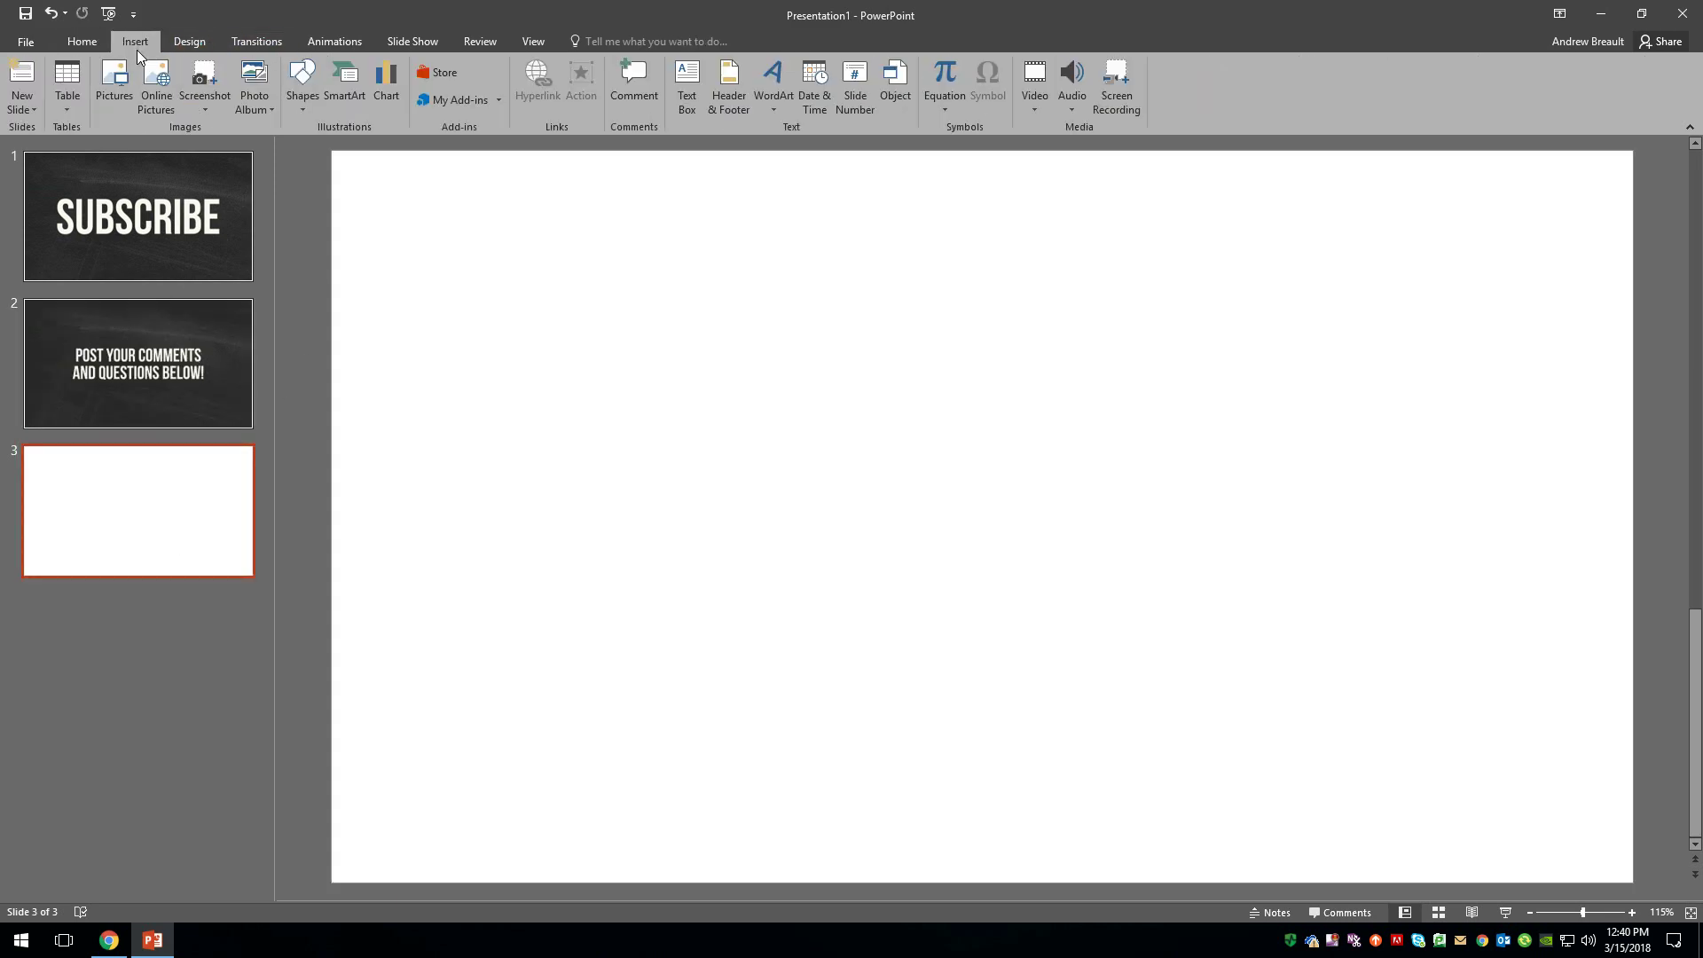
click(114, 82)
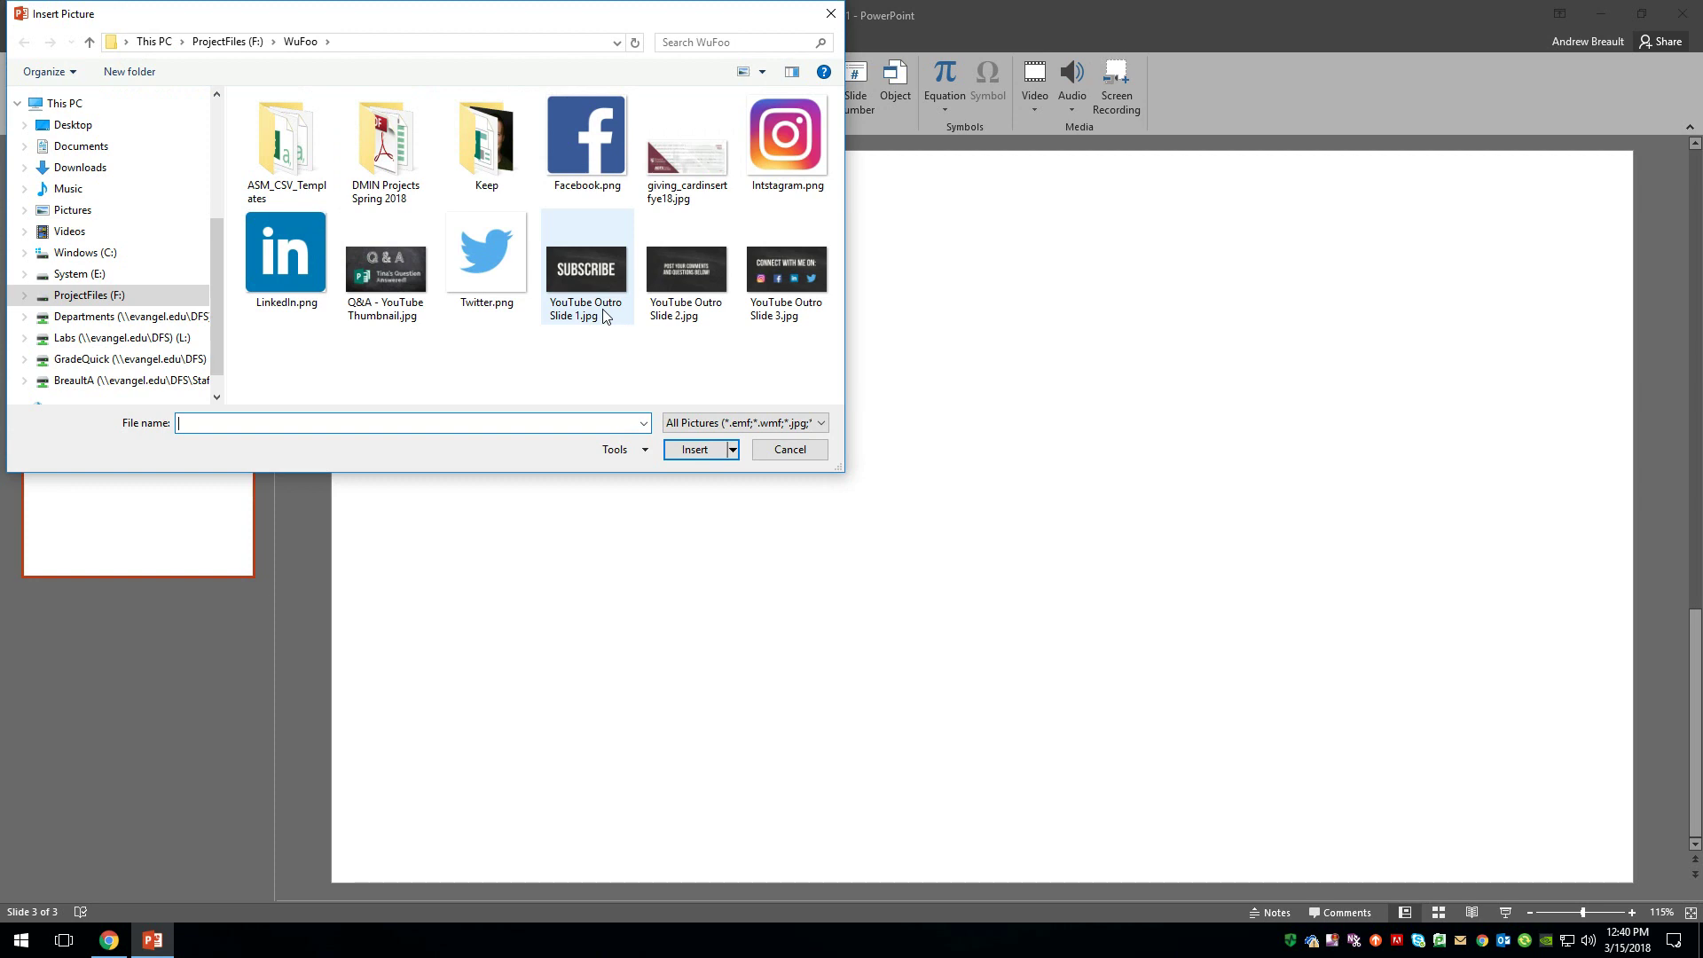
double_click(786, 268)
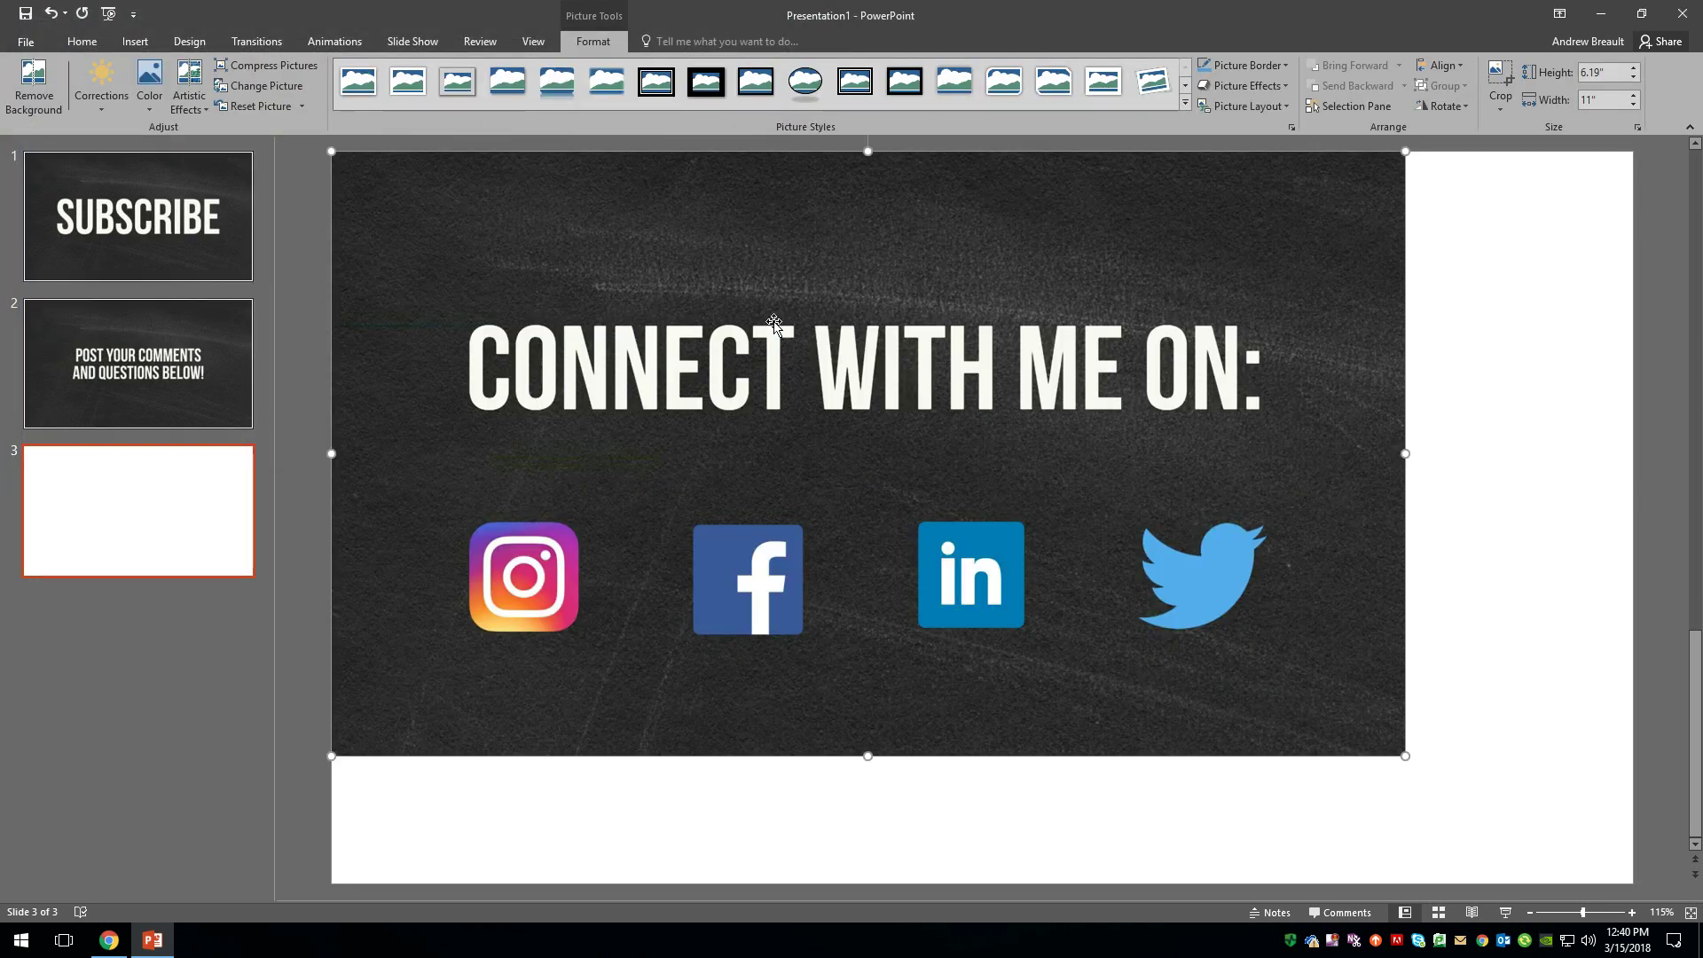
drag(1405, 758, 1599, 878)
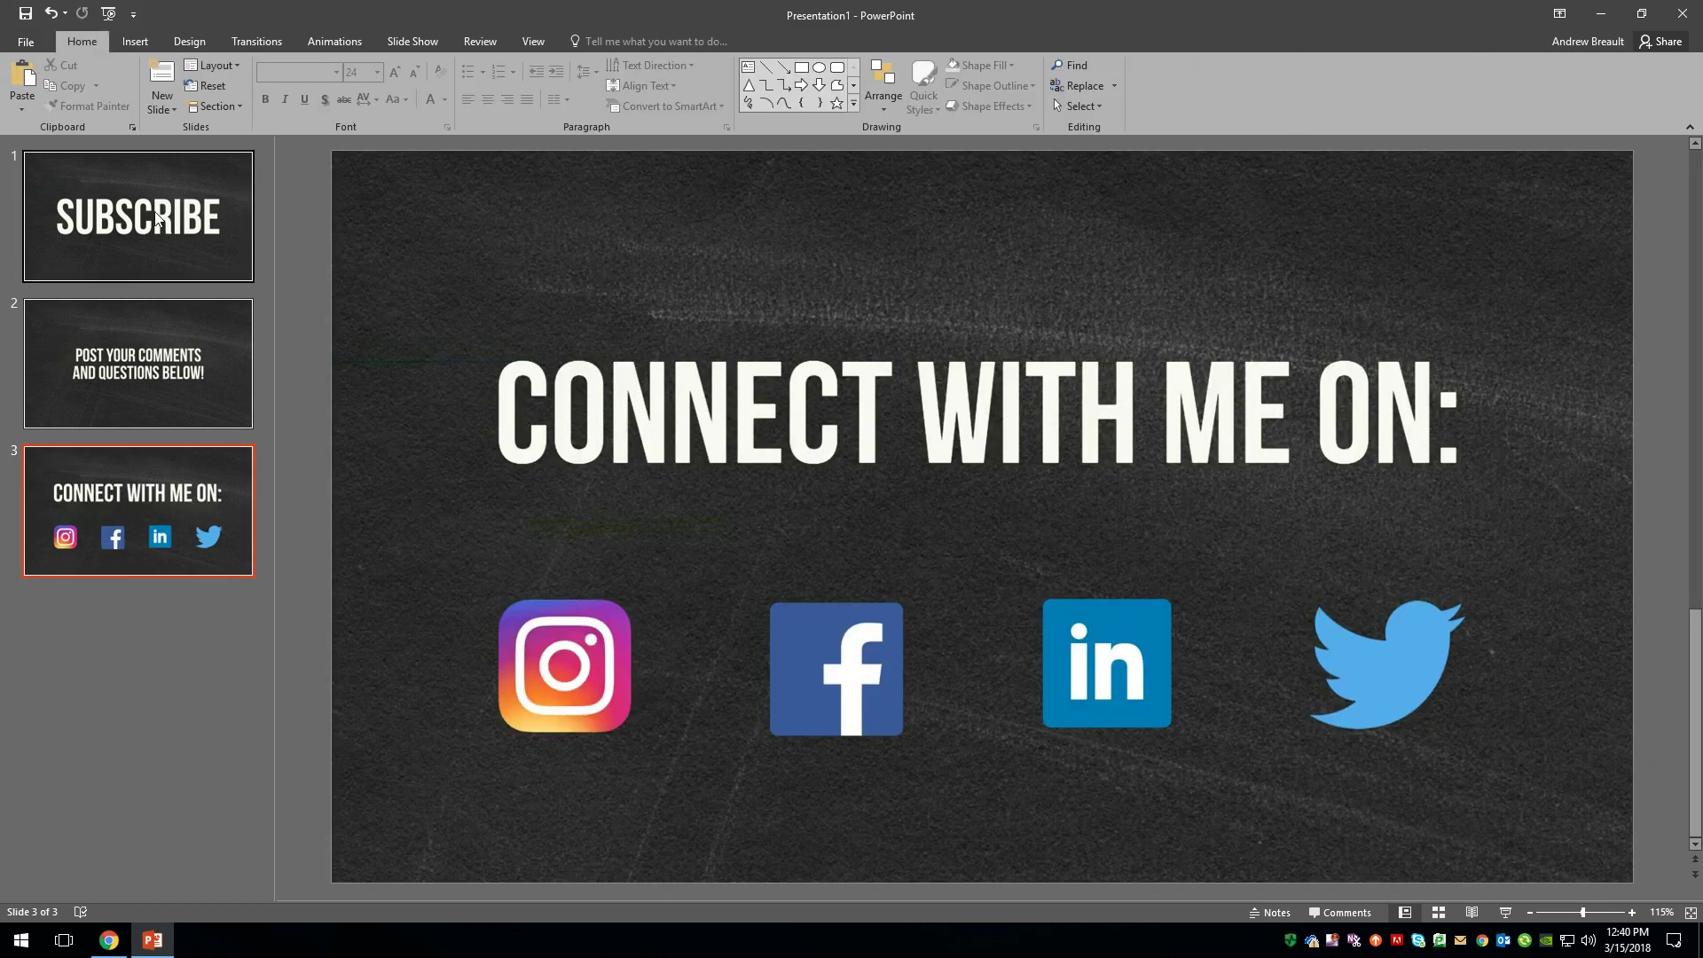
Preview the slide show from the "Subscribe" slide, advancing one slide and returning
click(158, 217)
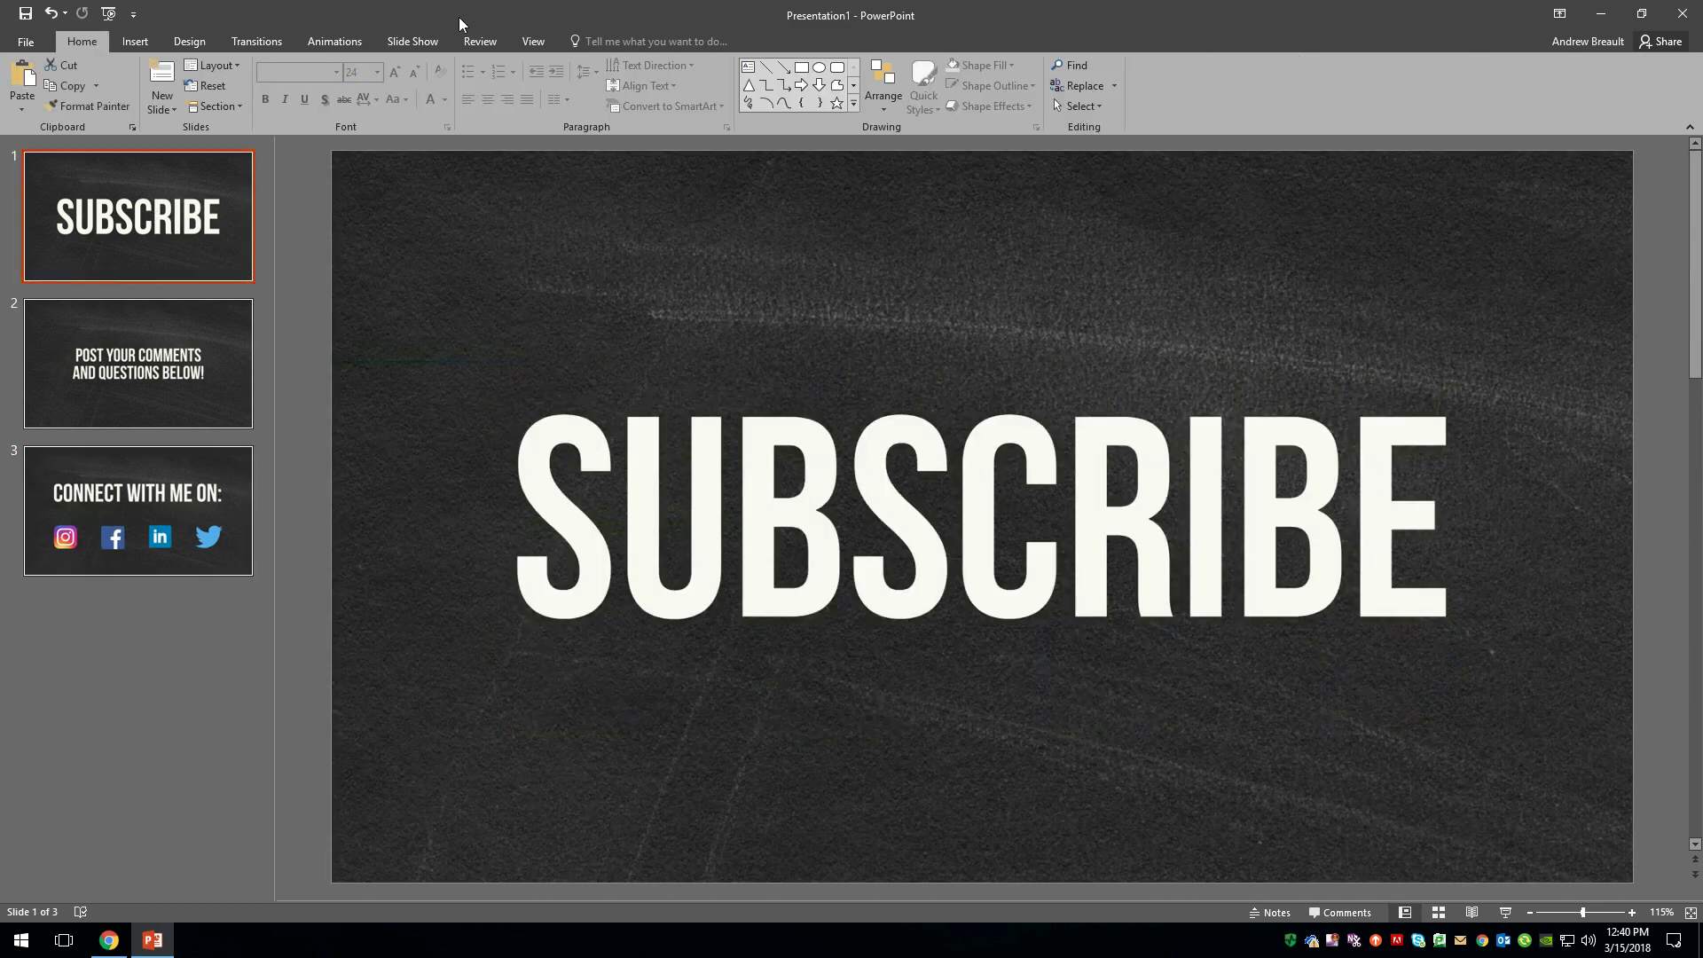
key(F5)
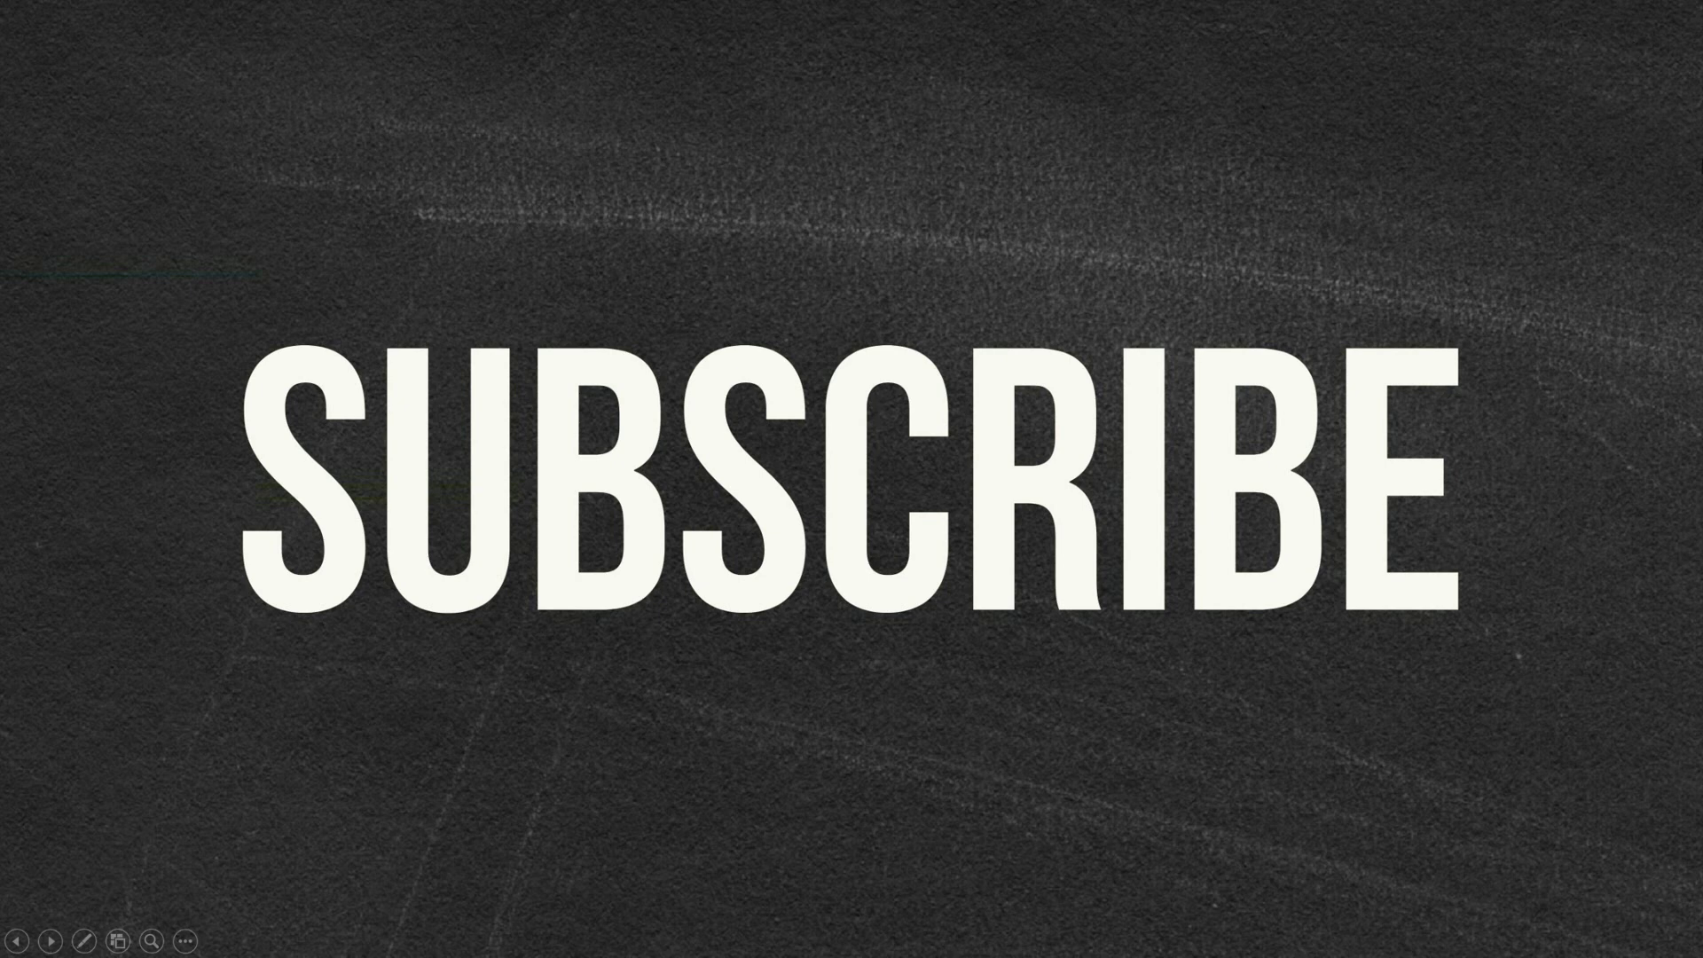
key(Right)
key(Left)
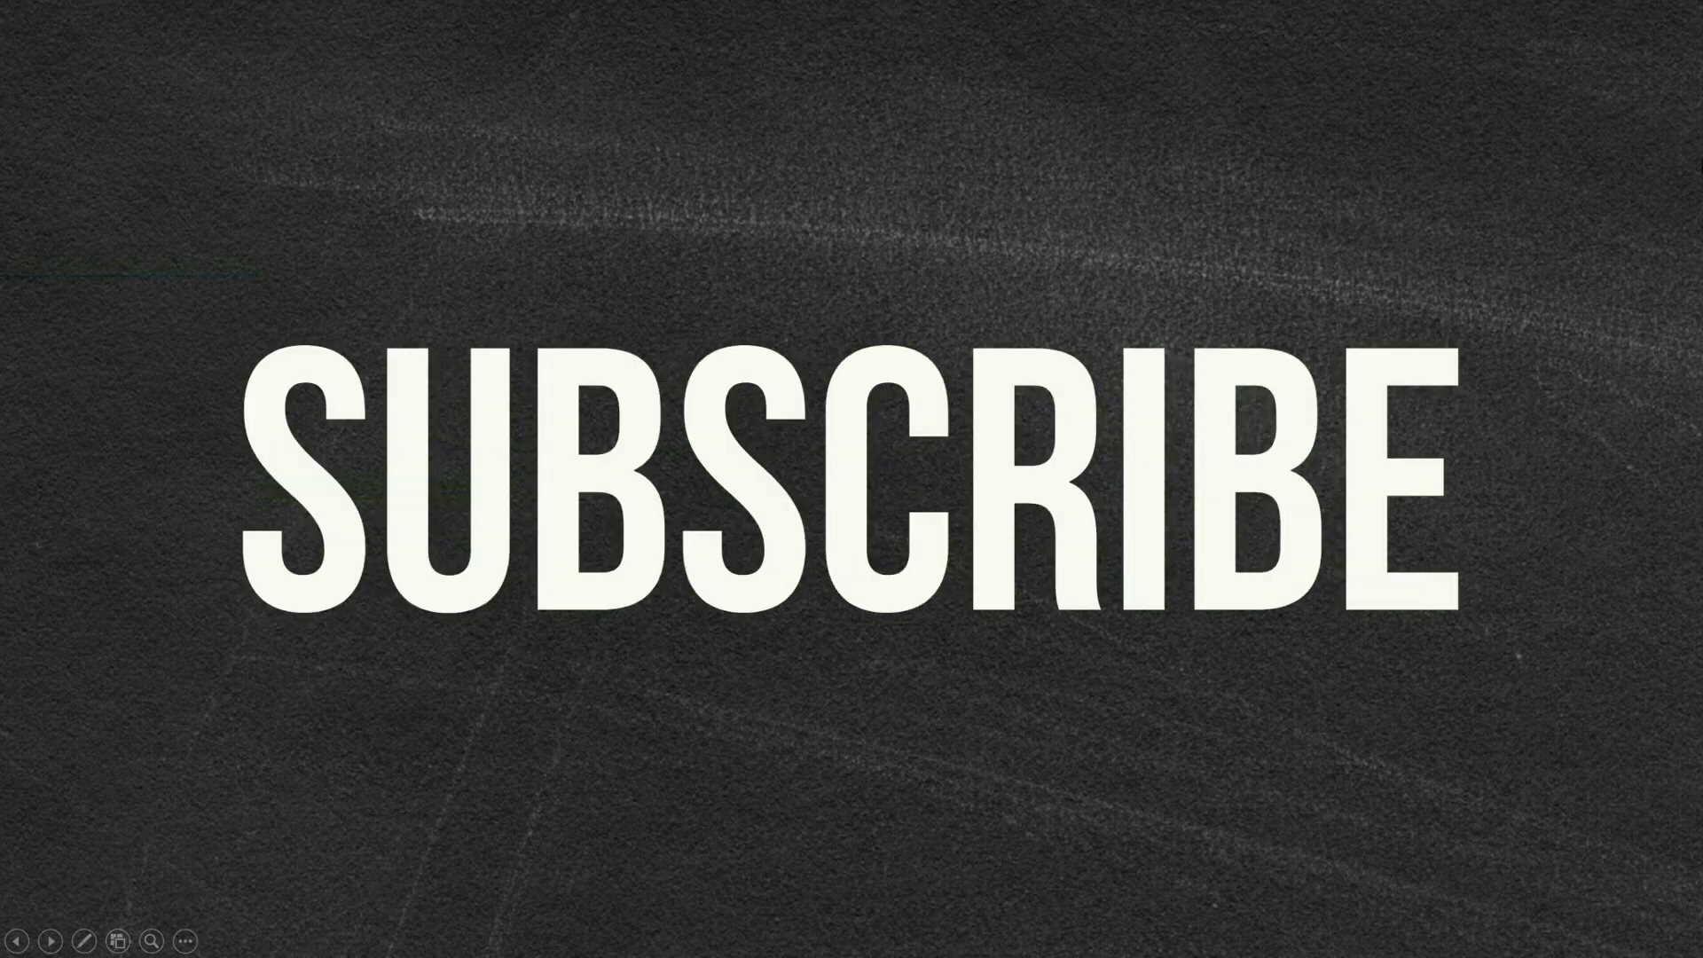
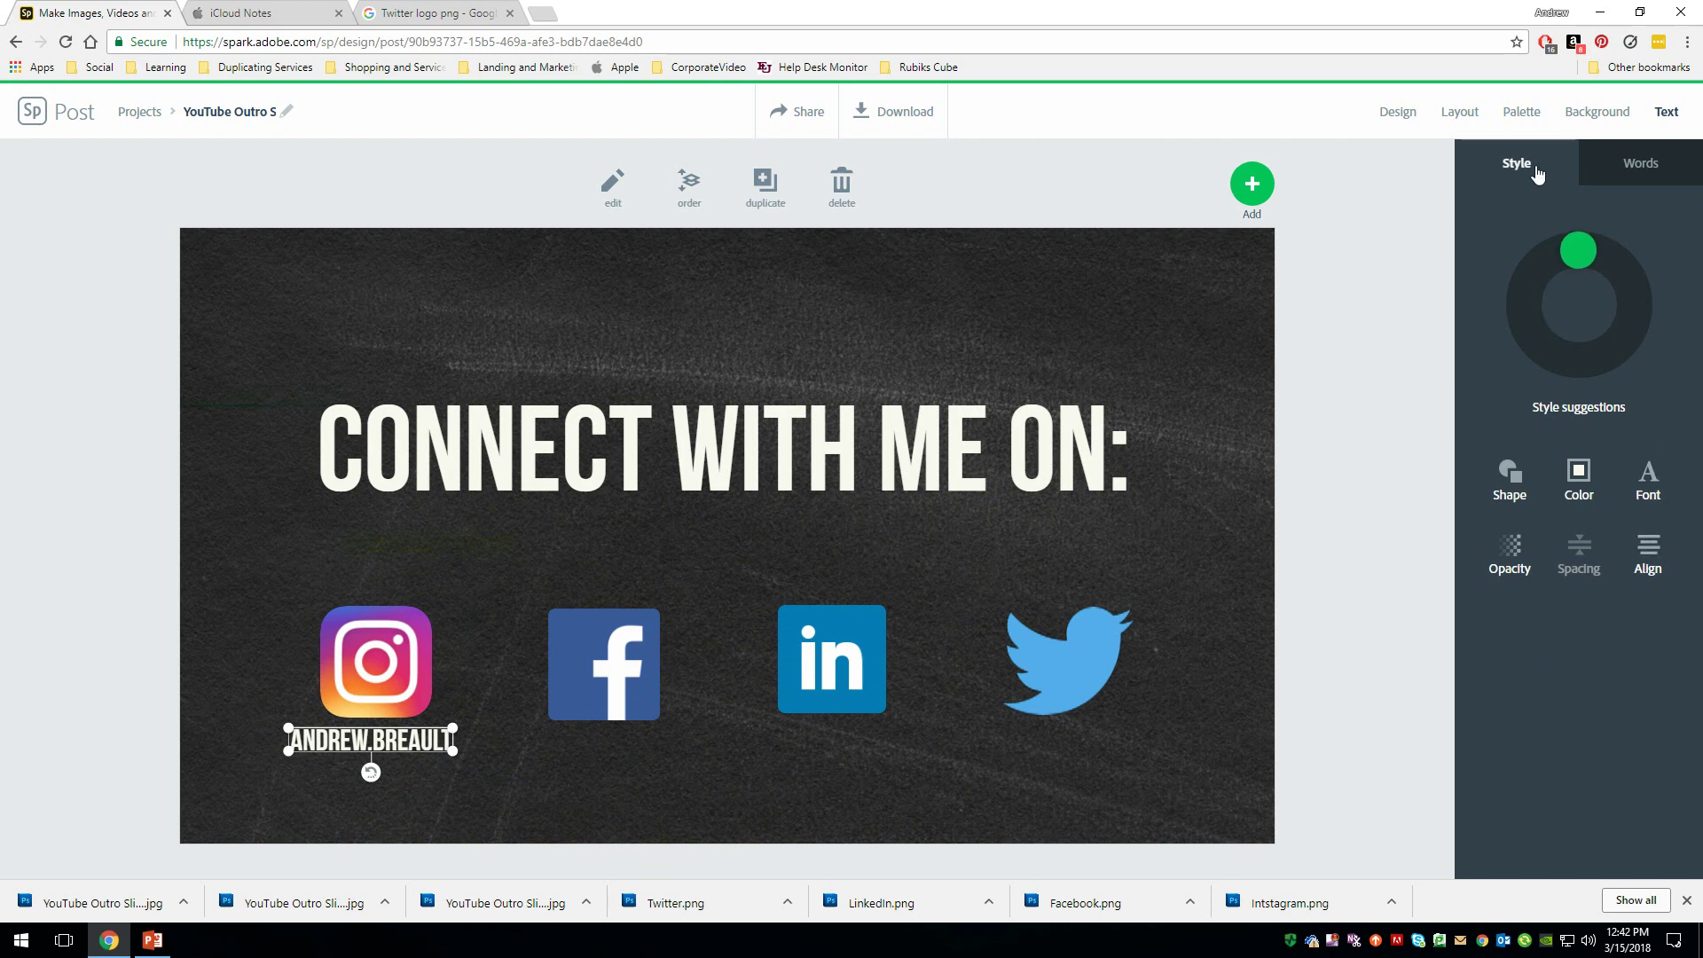
Apply the Bellfort Thin font to individual words of the handle under the Instagram logo, extending the selection across the handle
click(1637, 173)
click(1650, 351)
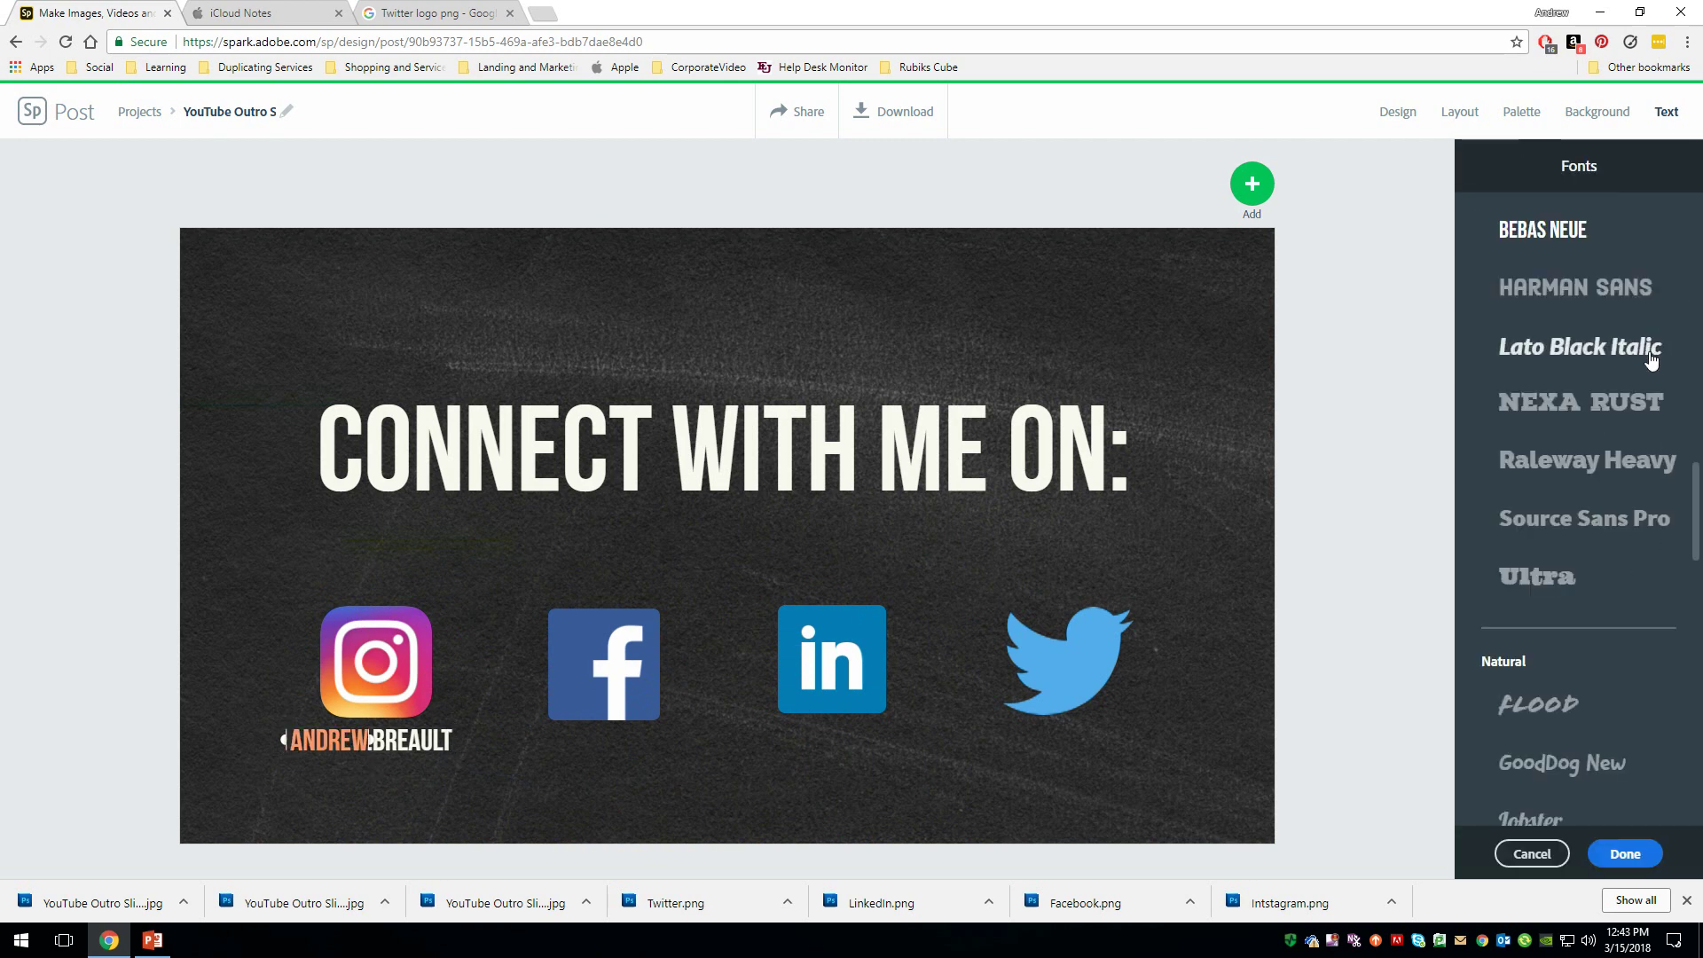
scroll(1565, 408, up, 10)
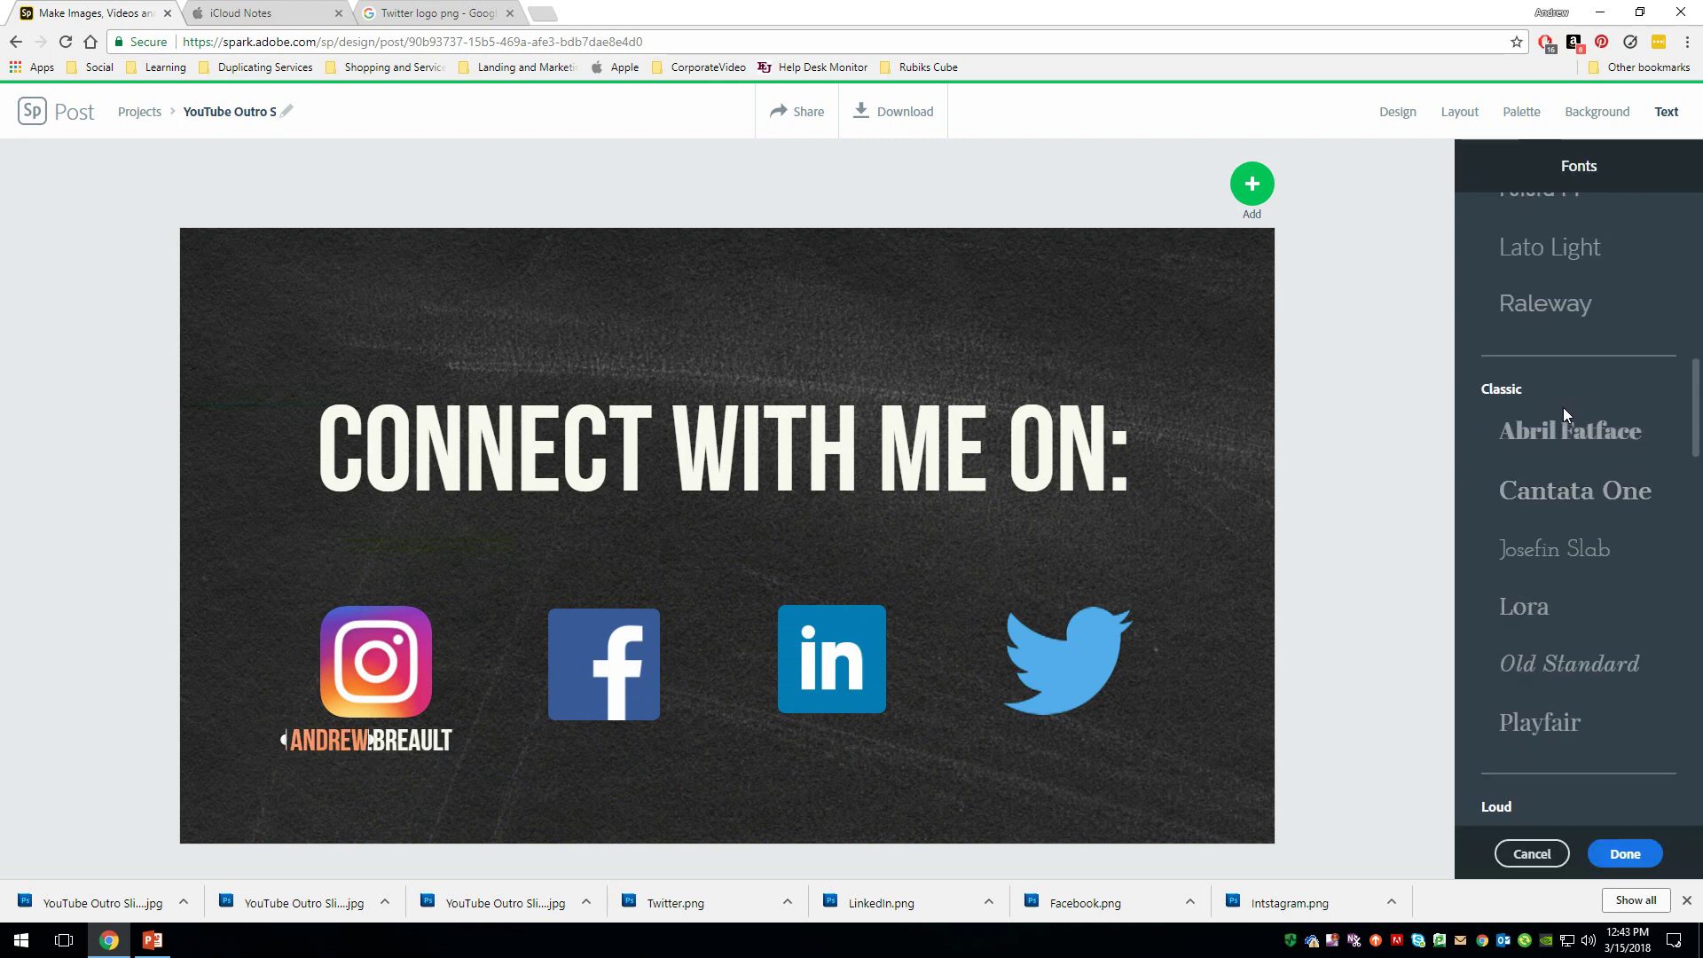
scroll(1563, 422, up, 3)
click(1525, 410)
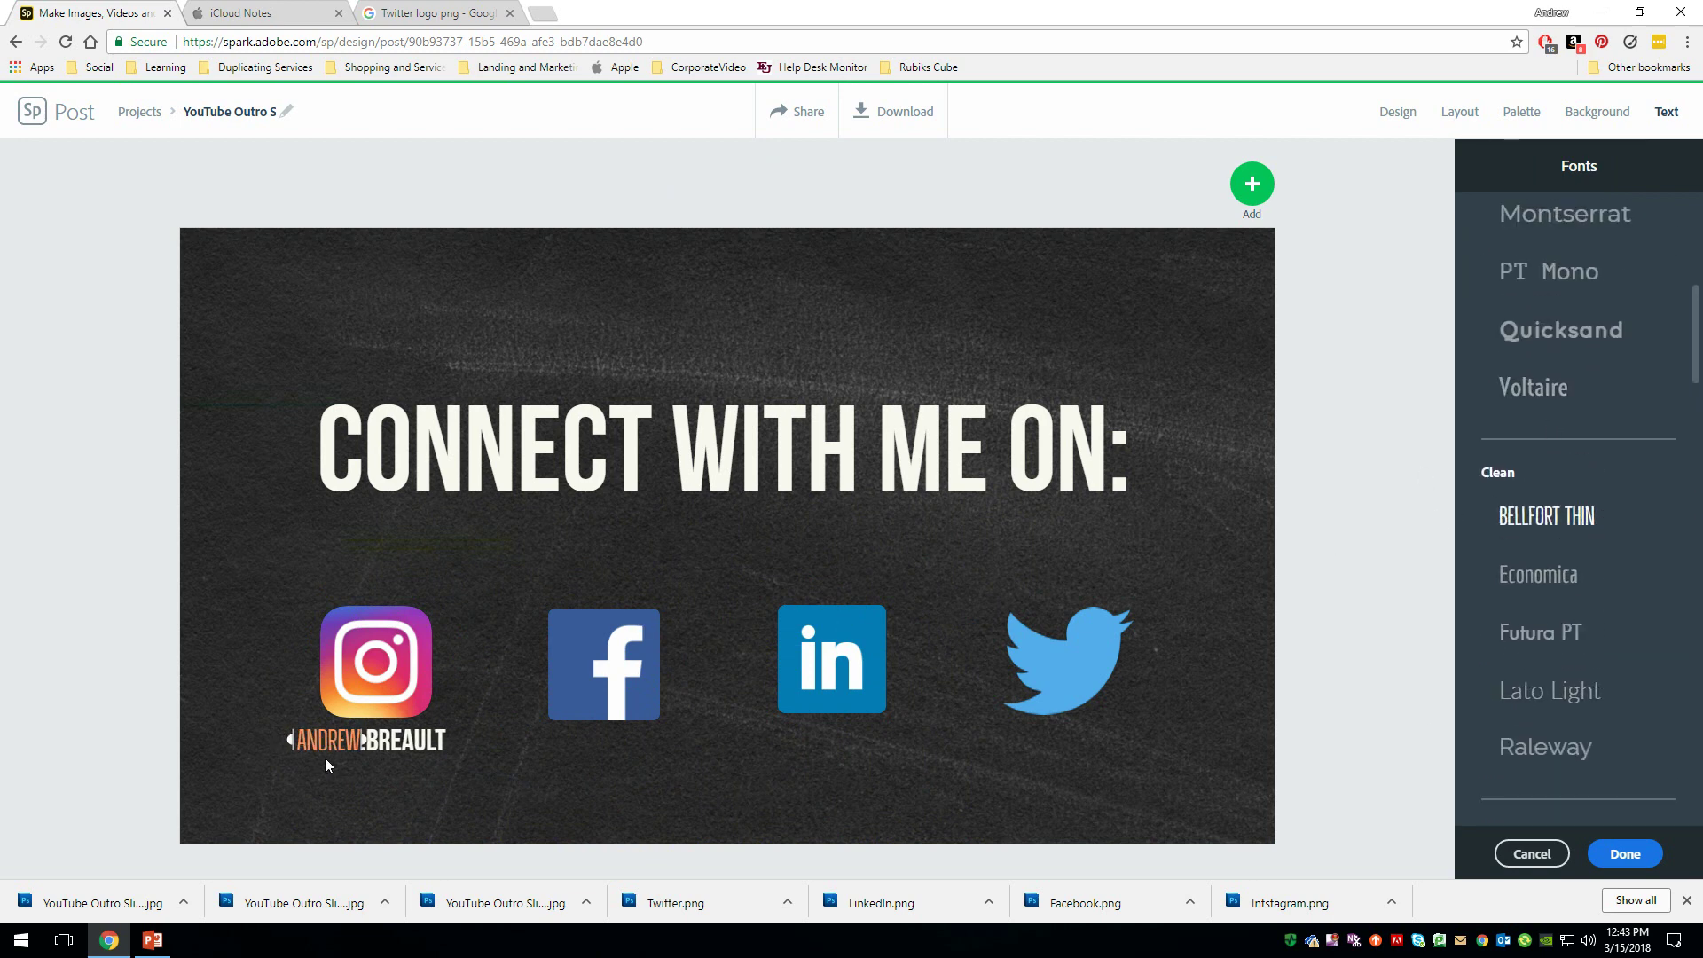
drag(359, 754, 435, 753)
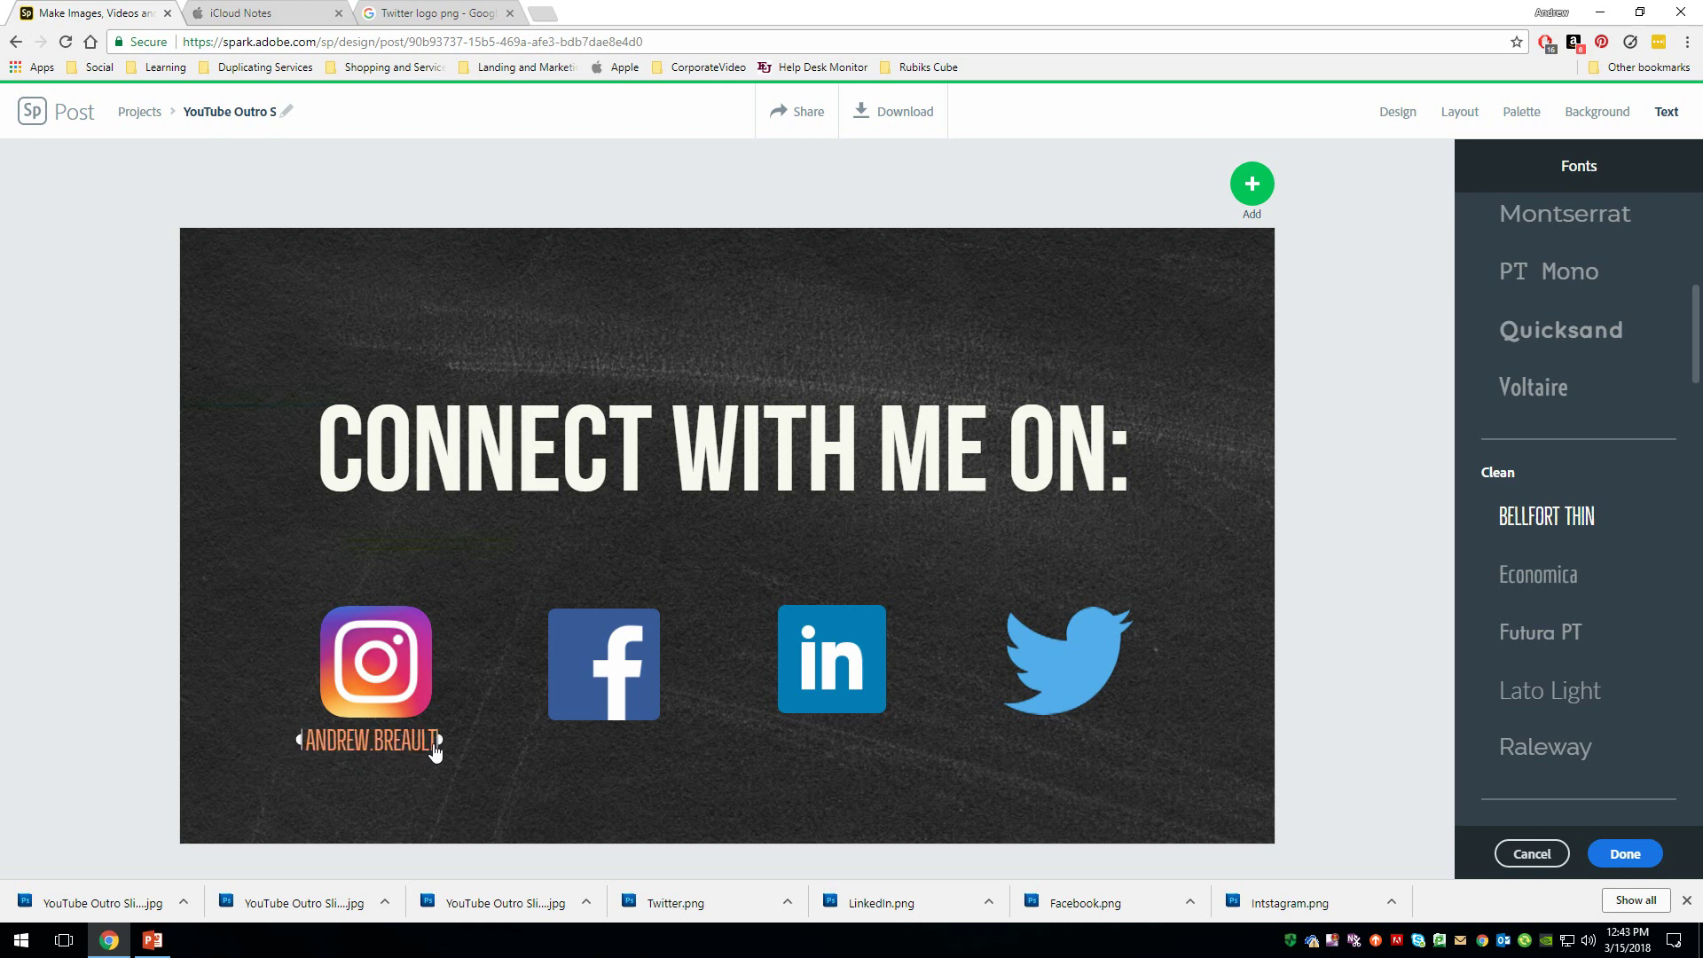
Color the selected words of the handle under the Instagram logo white from the basic colors
click(1625, 855)
click(1577, 346)
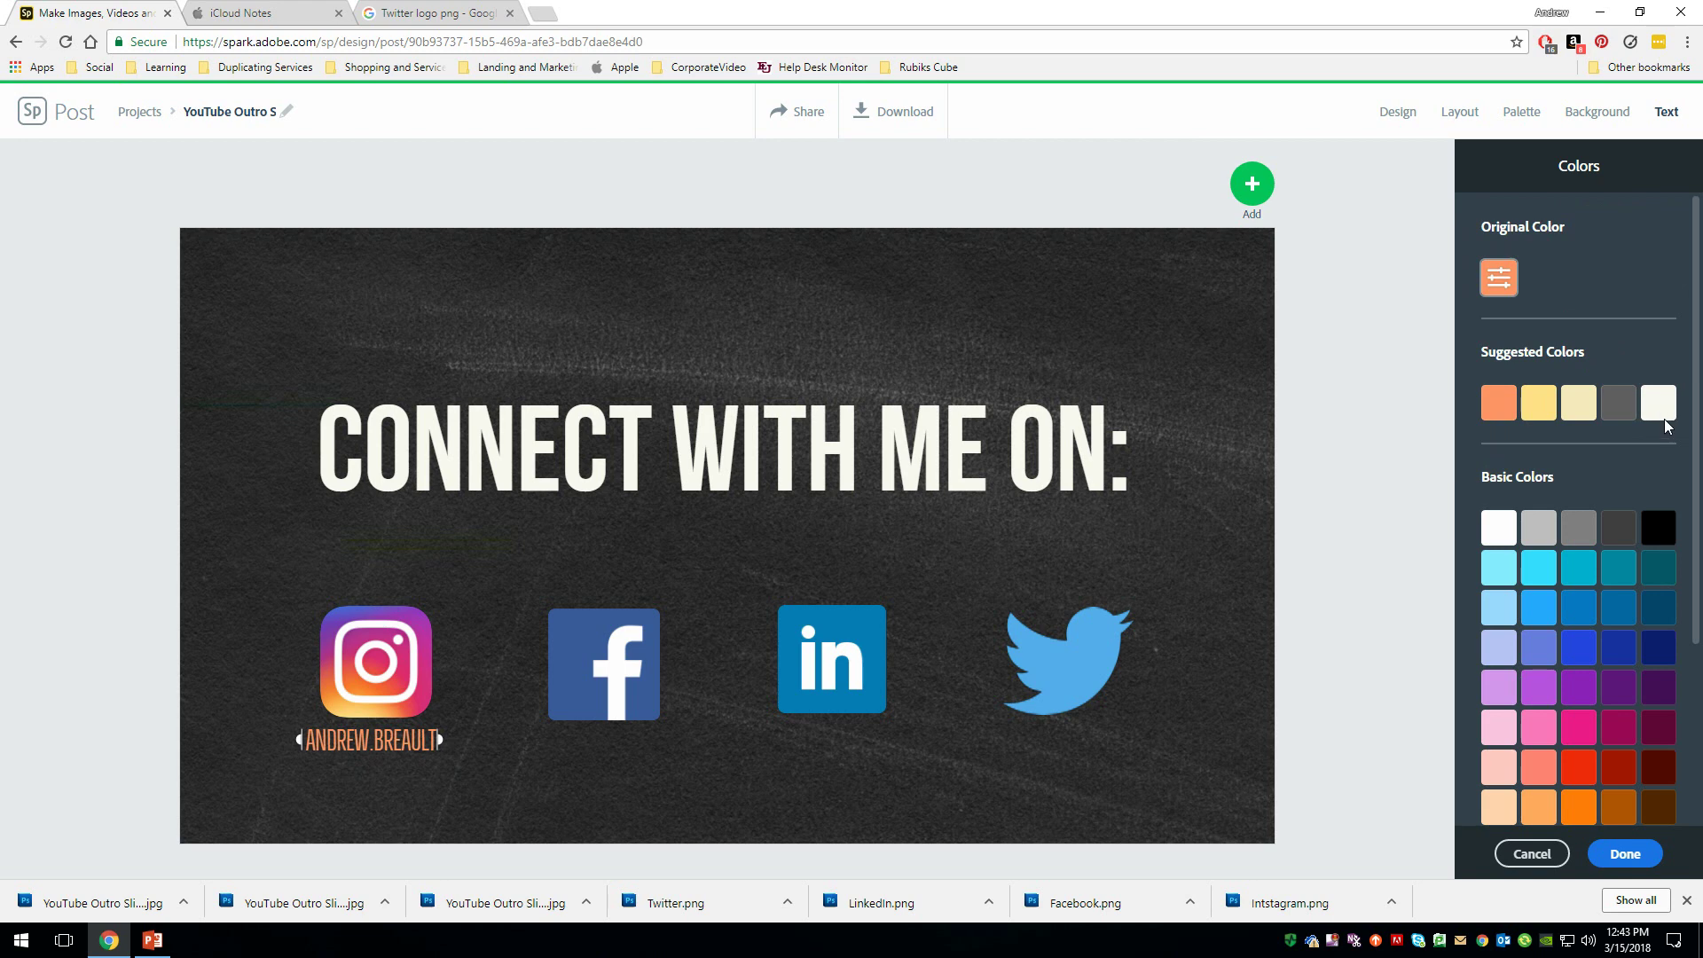
click(1498, 527)
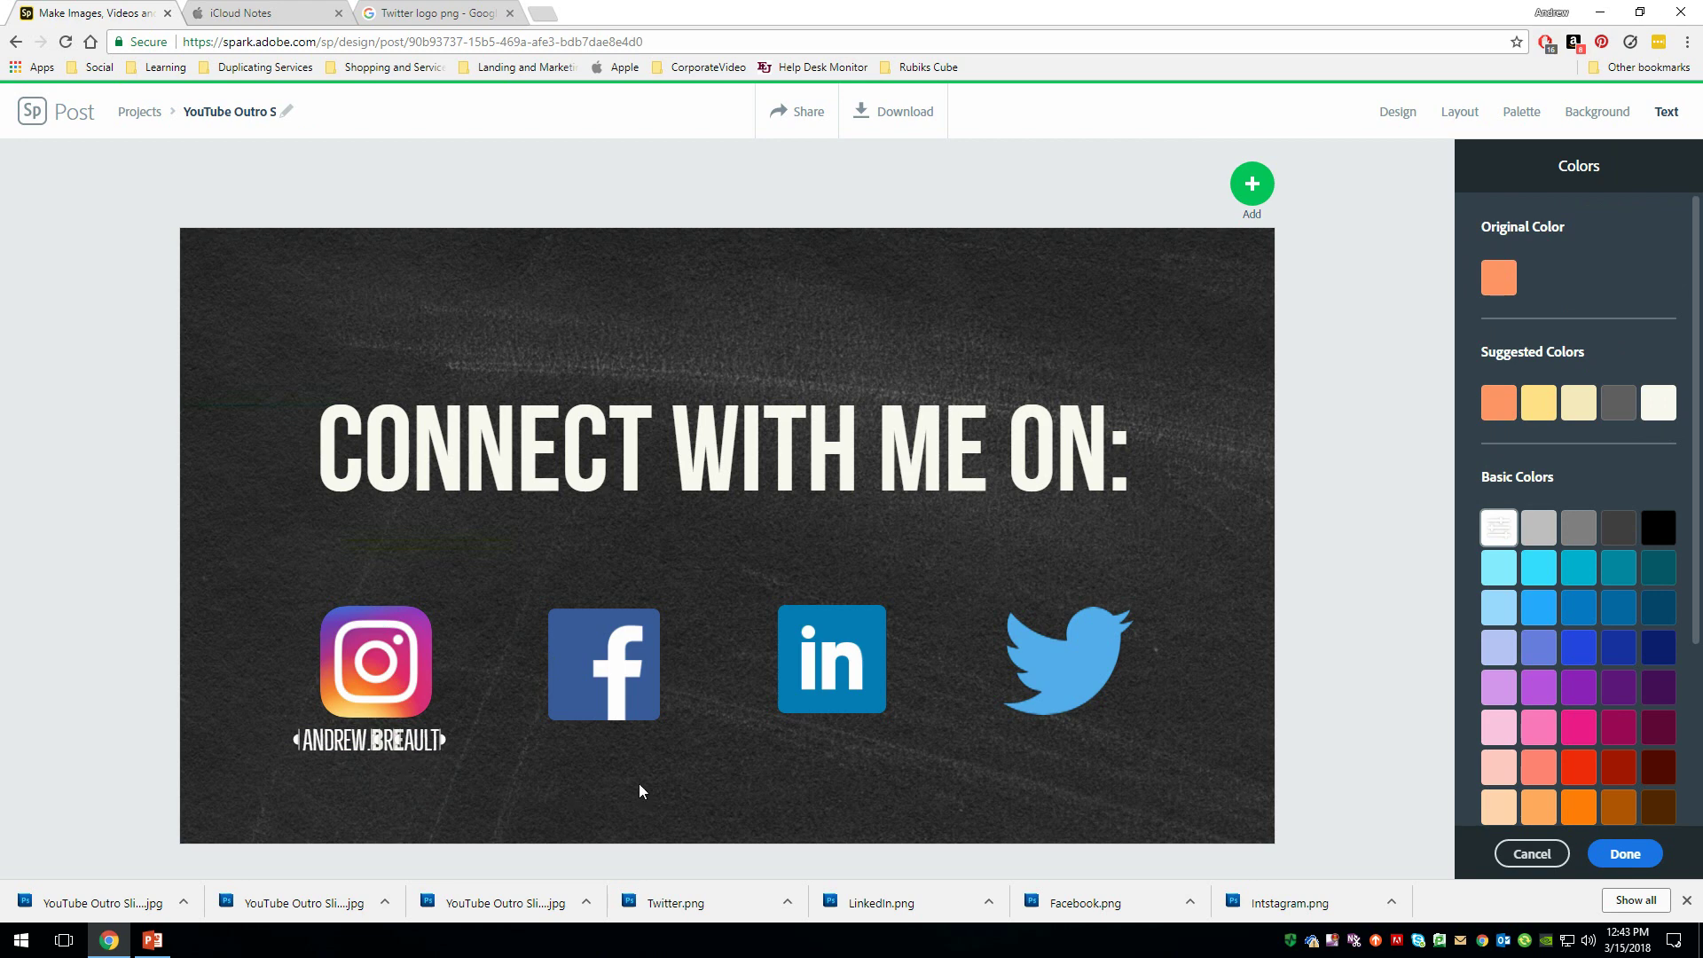
click(645, 808)
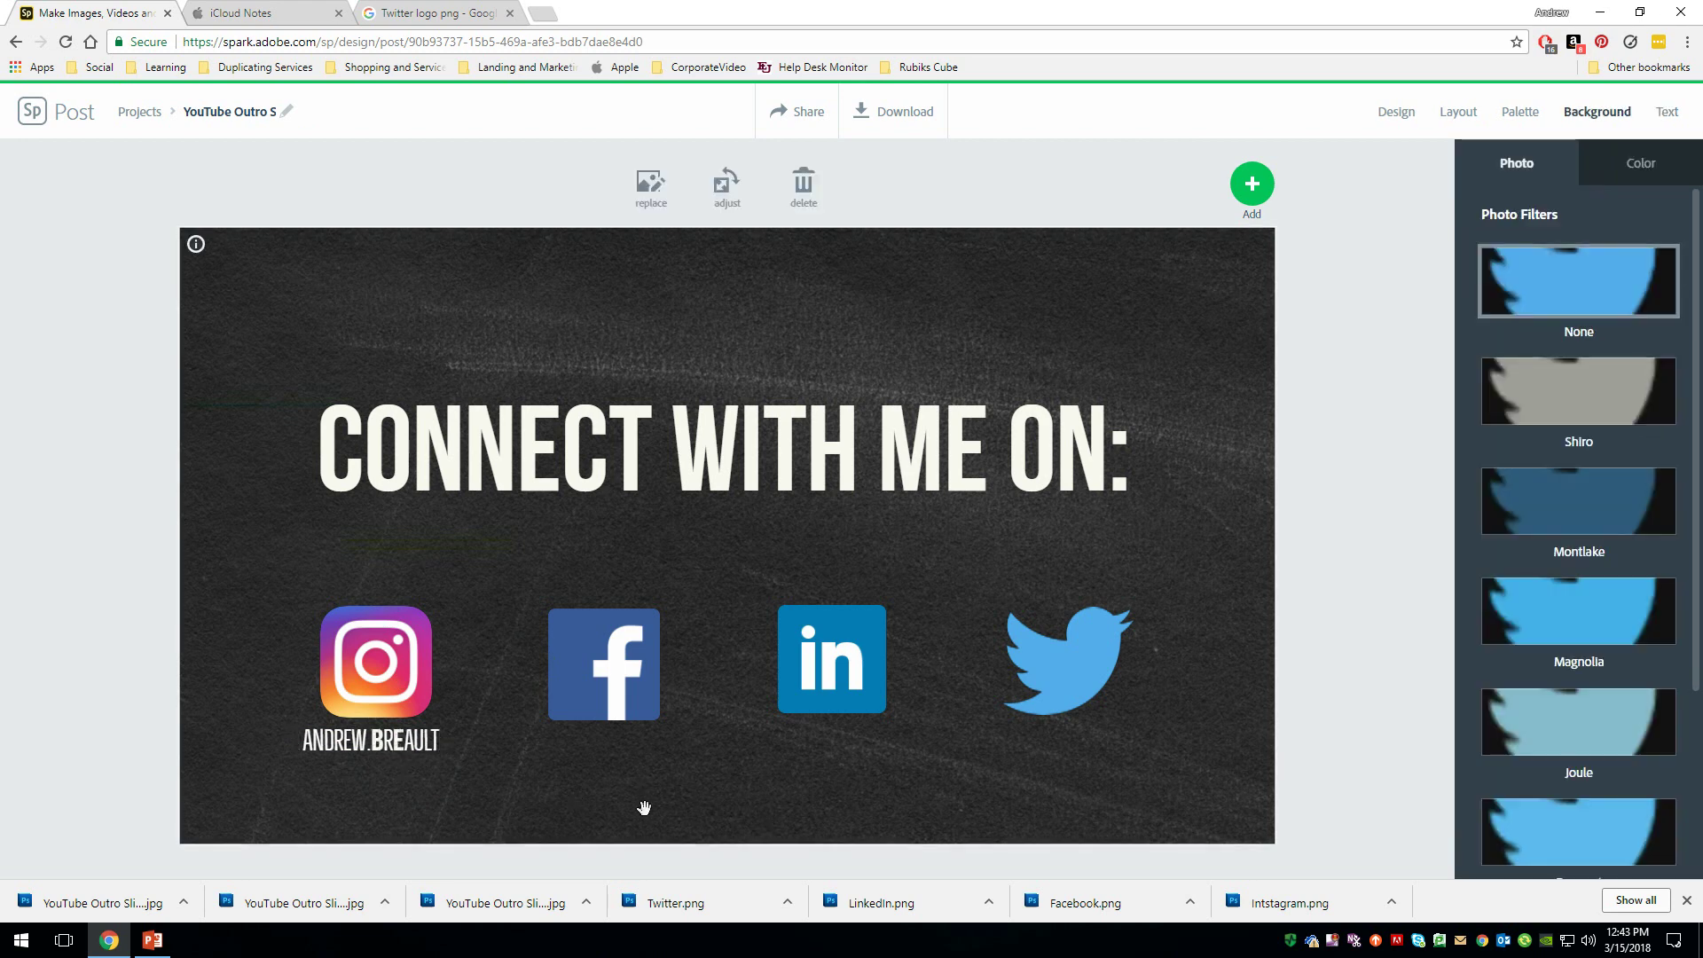
Apply the Bellfort Thin font to the entire handle under the Instagram logo
double_click(401, 745)
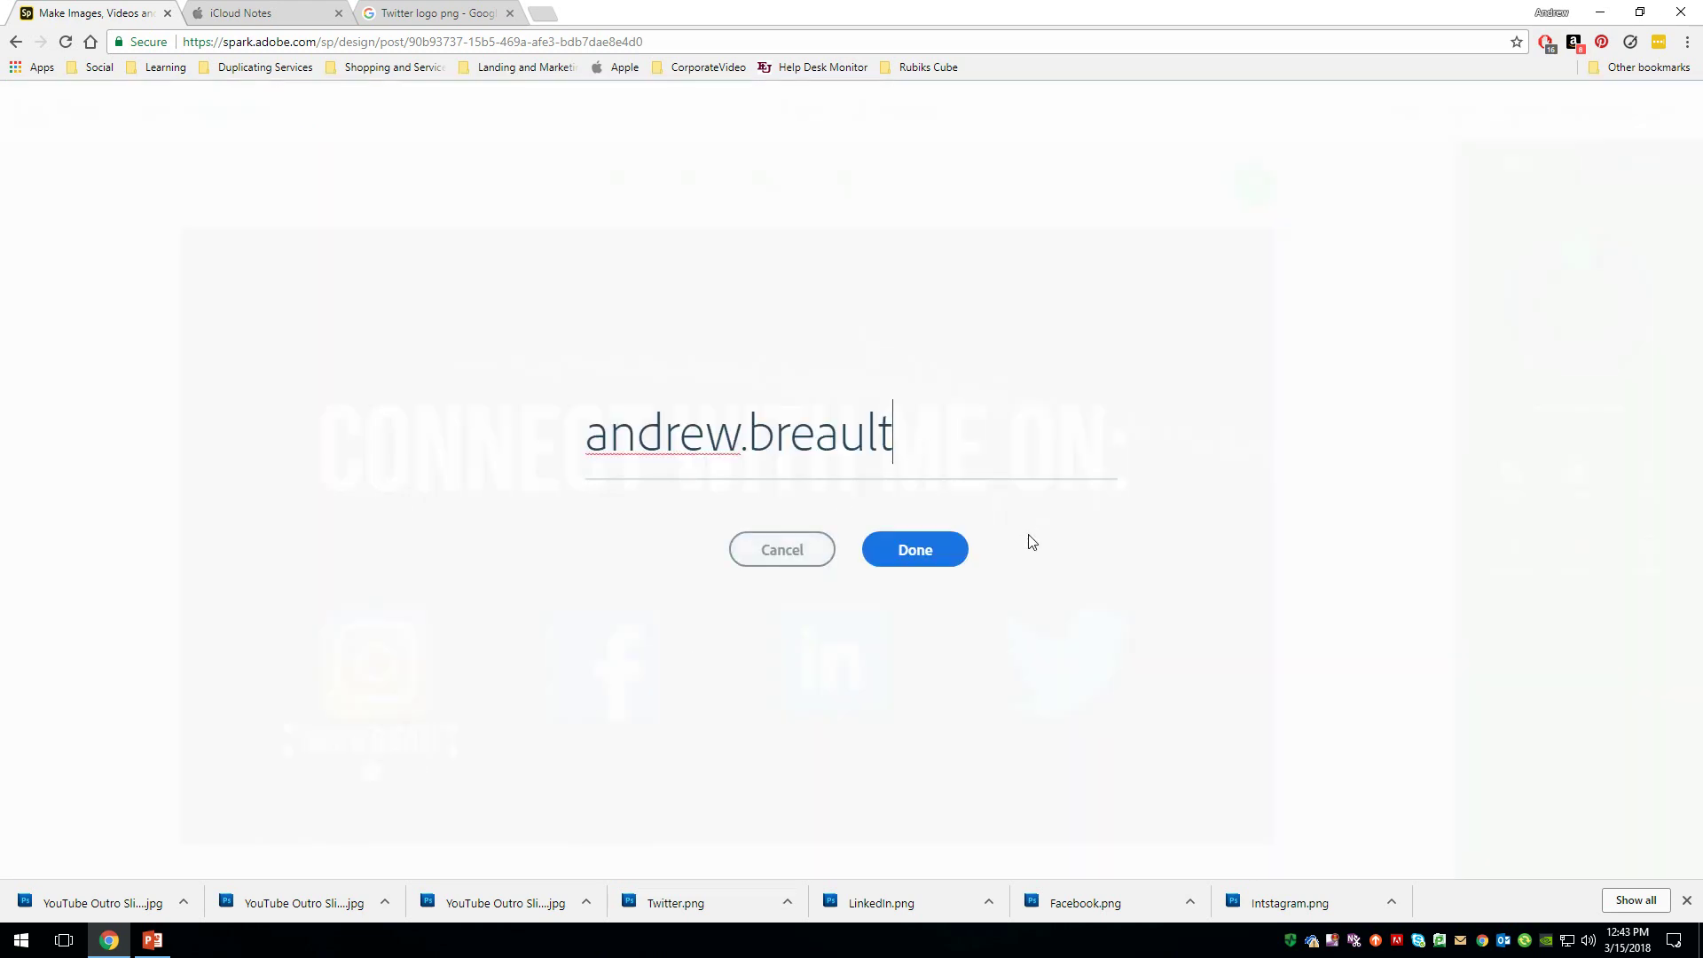
click(958, 552)
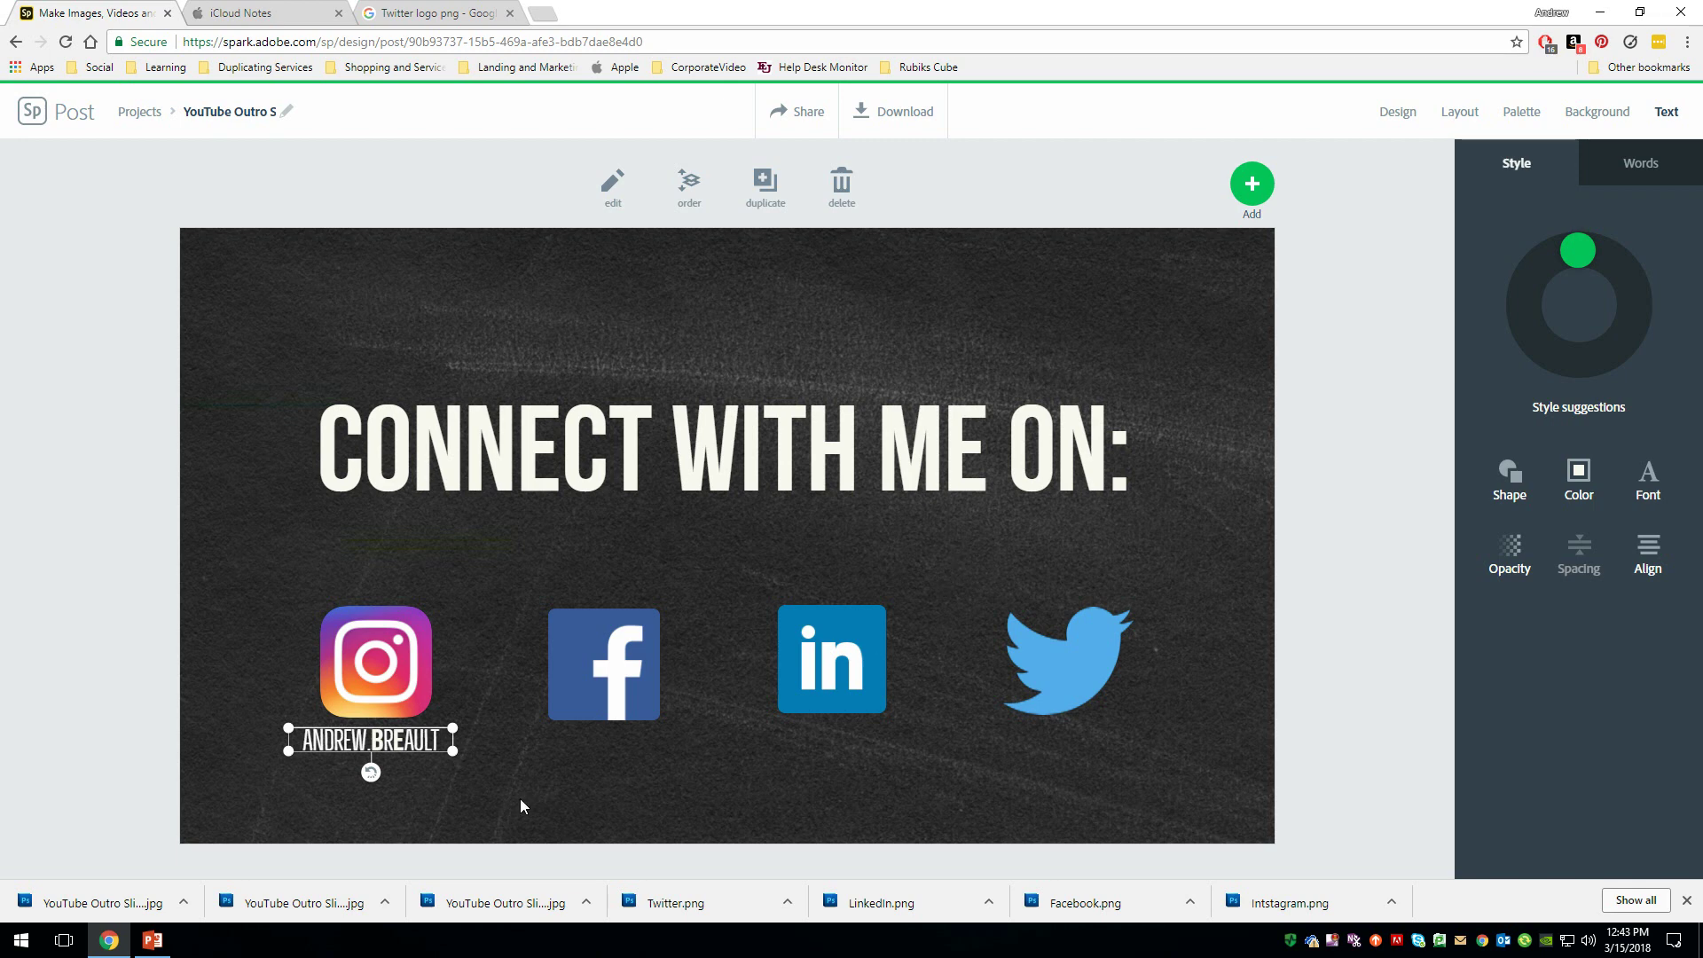
click(1653, 491)
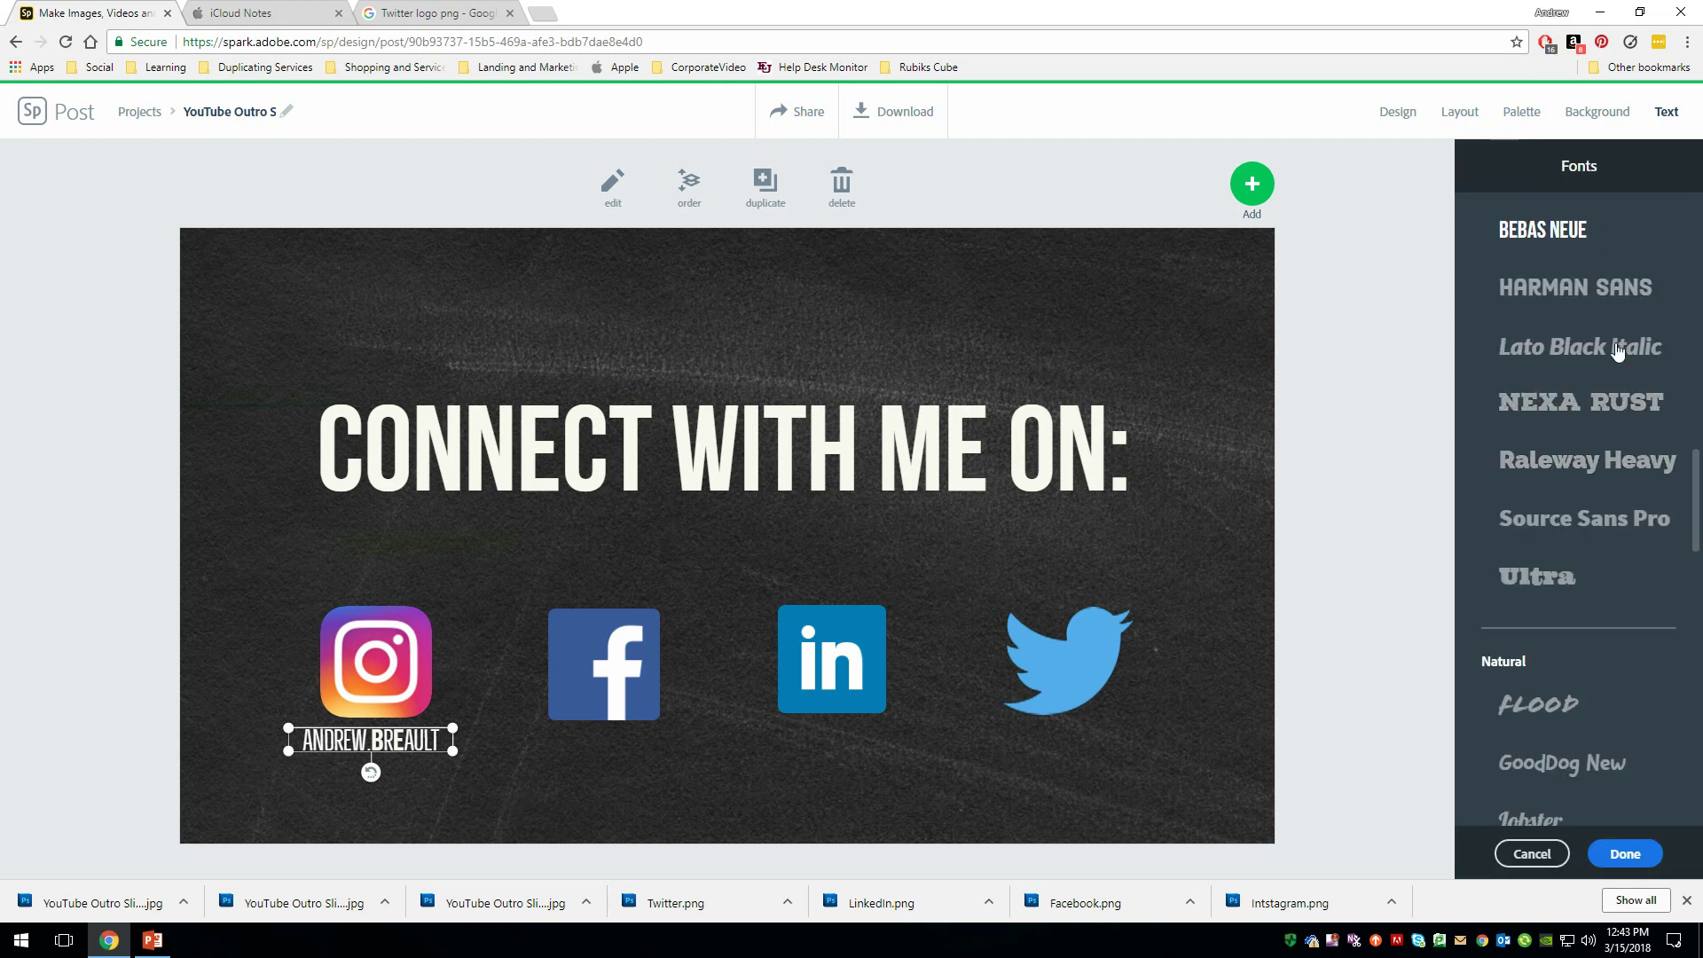
scroll(1618, 351, up, 15)
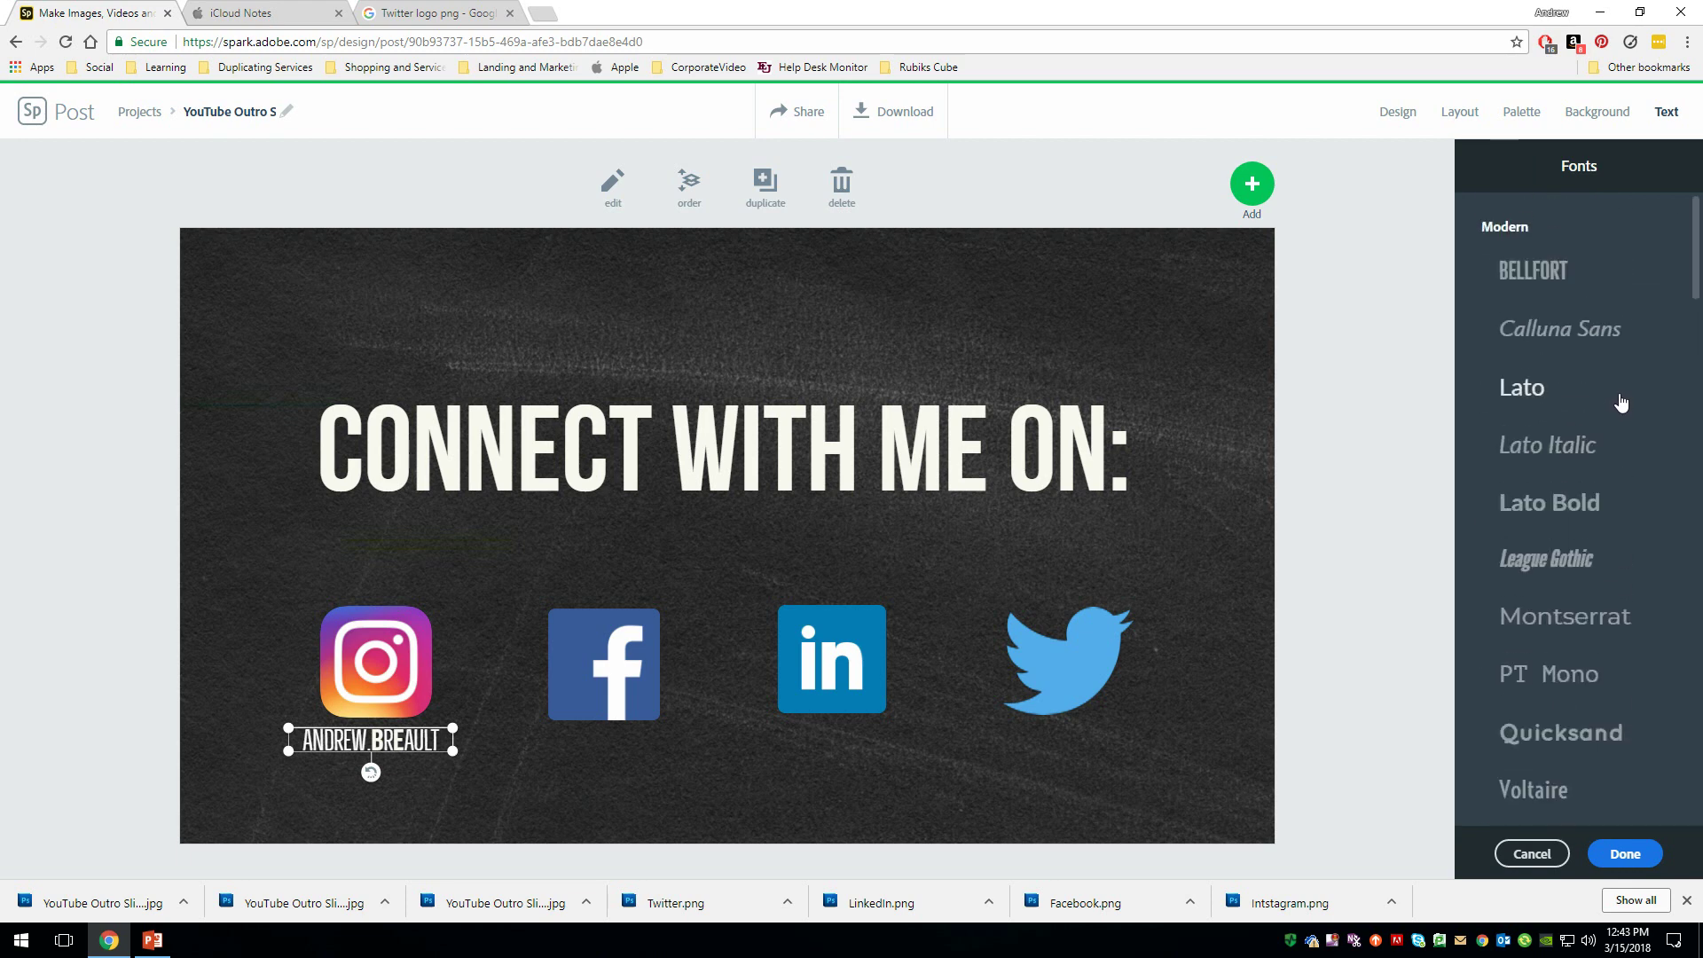
scroll(1597, 408, down, 4)
click(1549, 572)
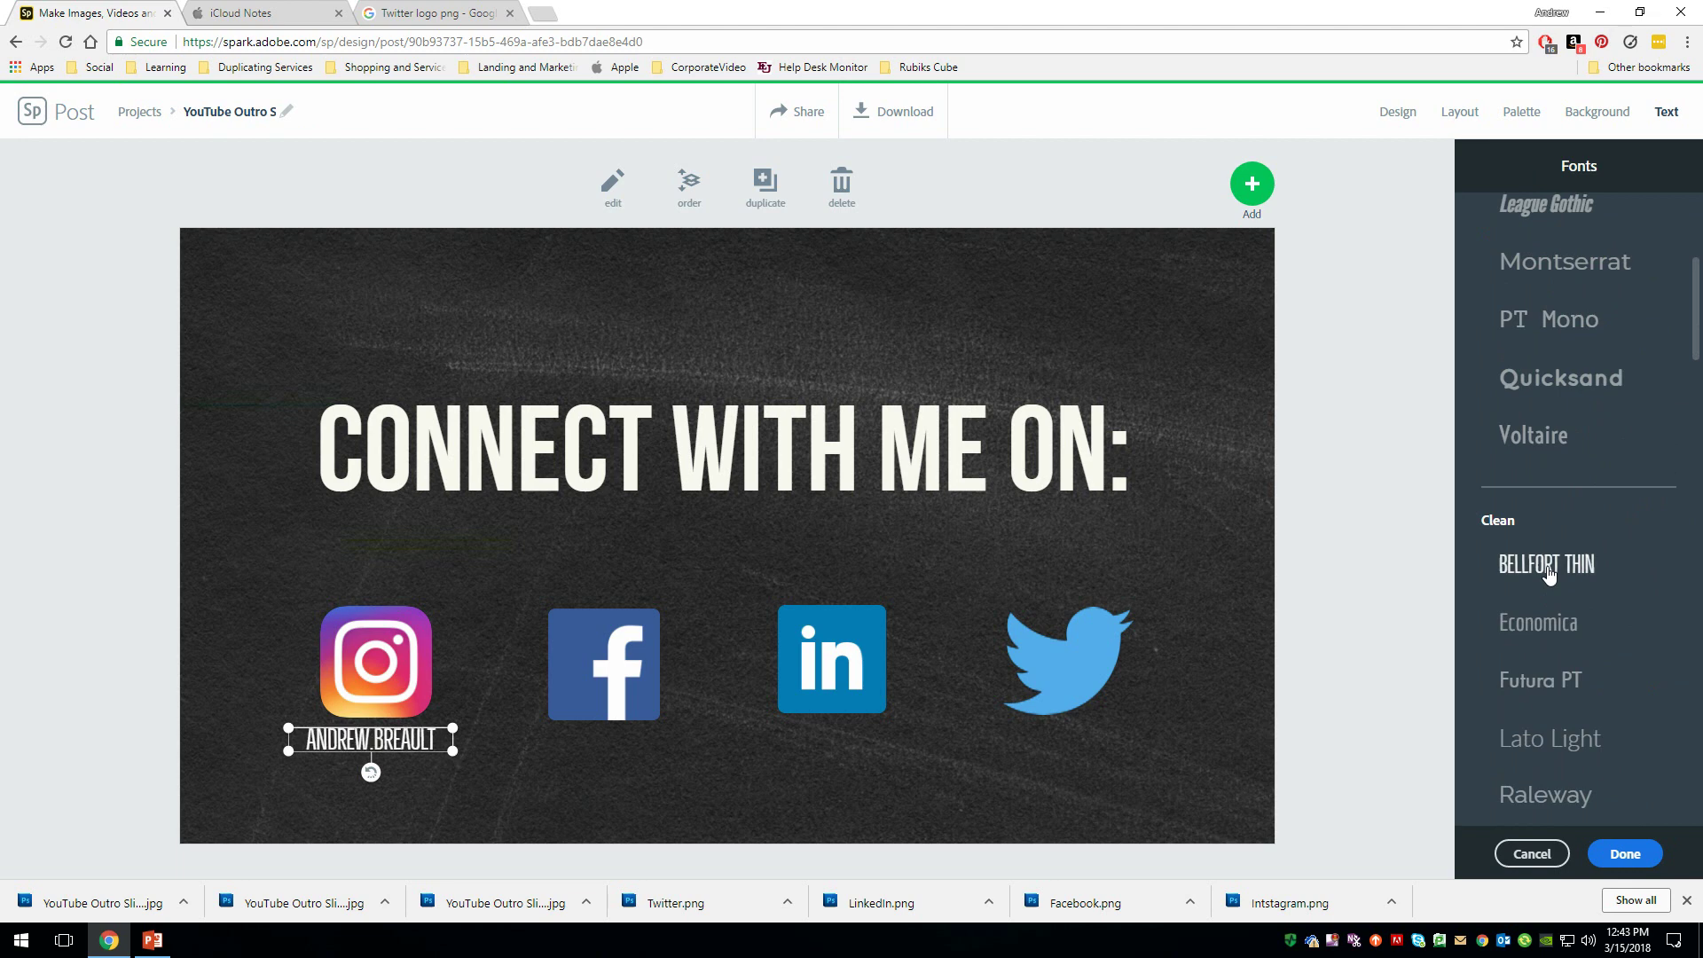
click(1389, 610)
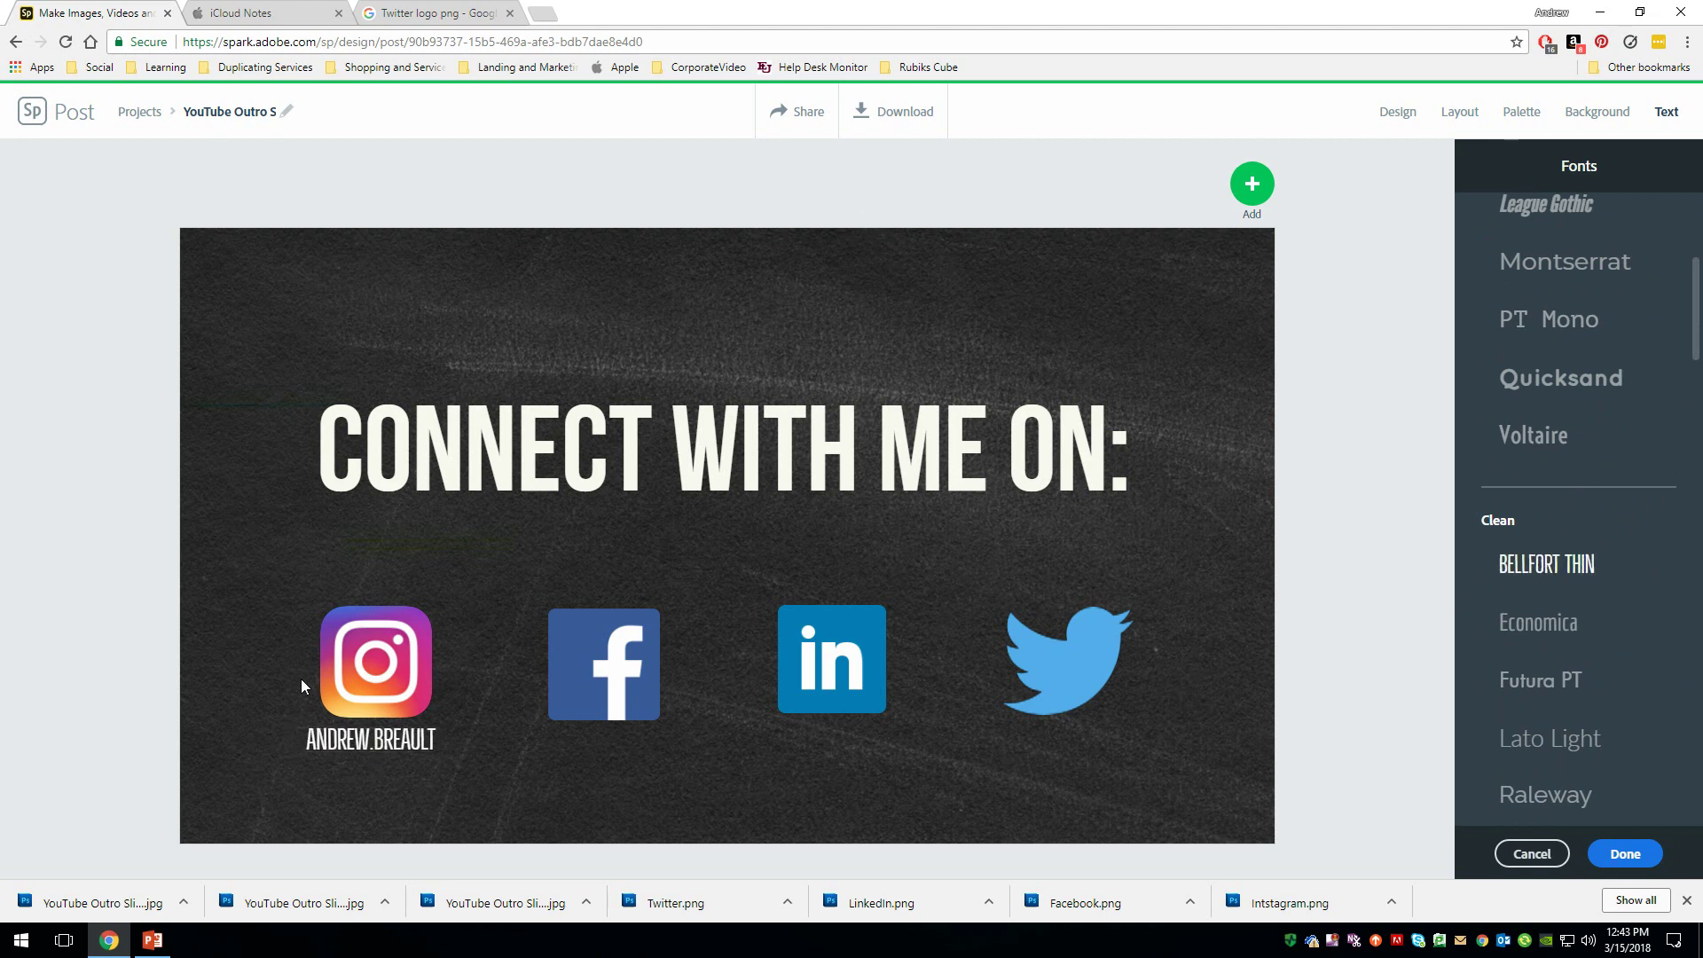
Duplicate the handle under the Instagram logo and place the copy beneath the Facebook logo
double_click(381, 750)
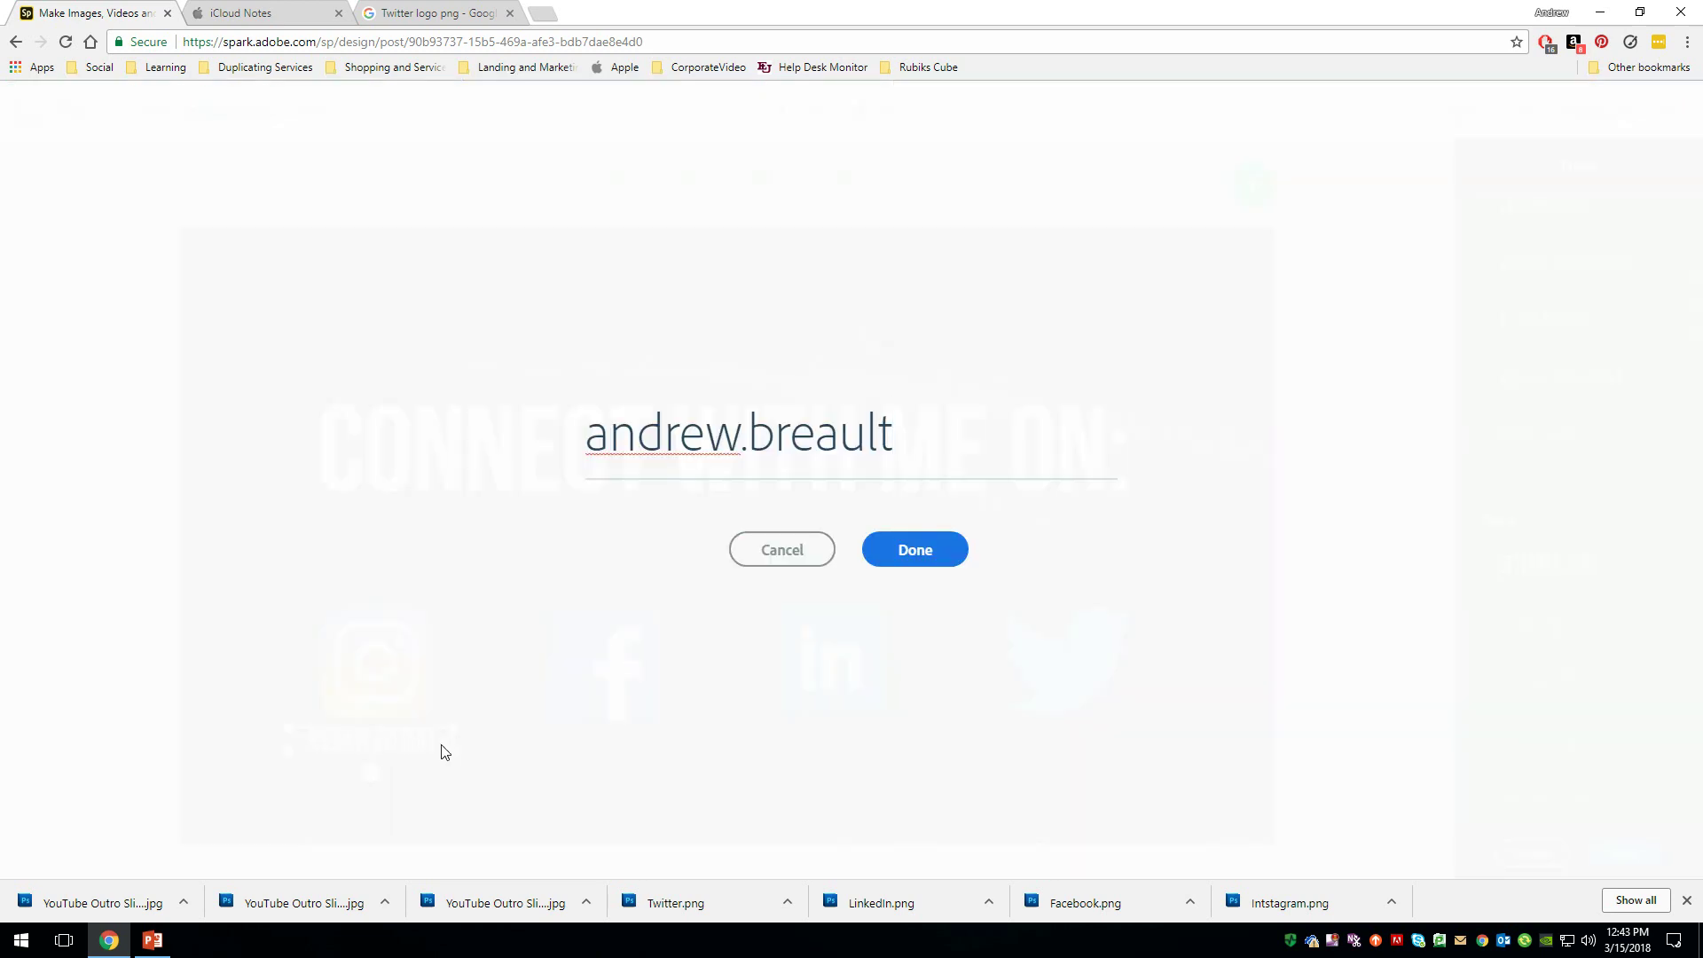
click(923, 559)
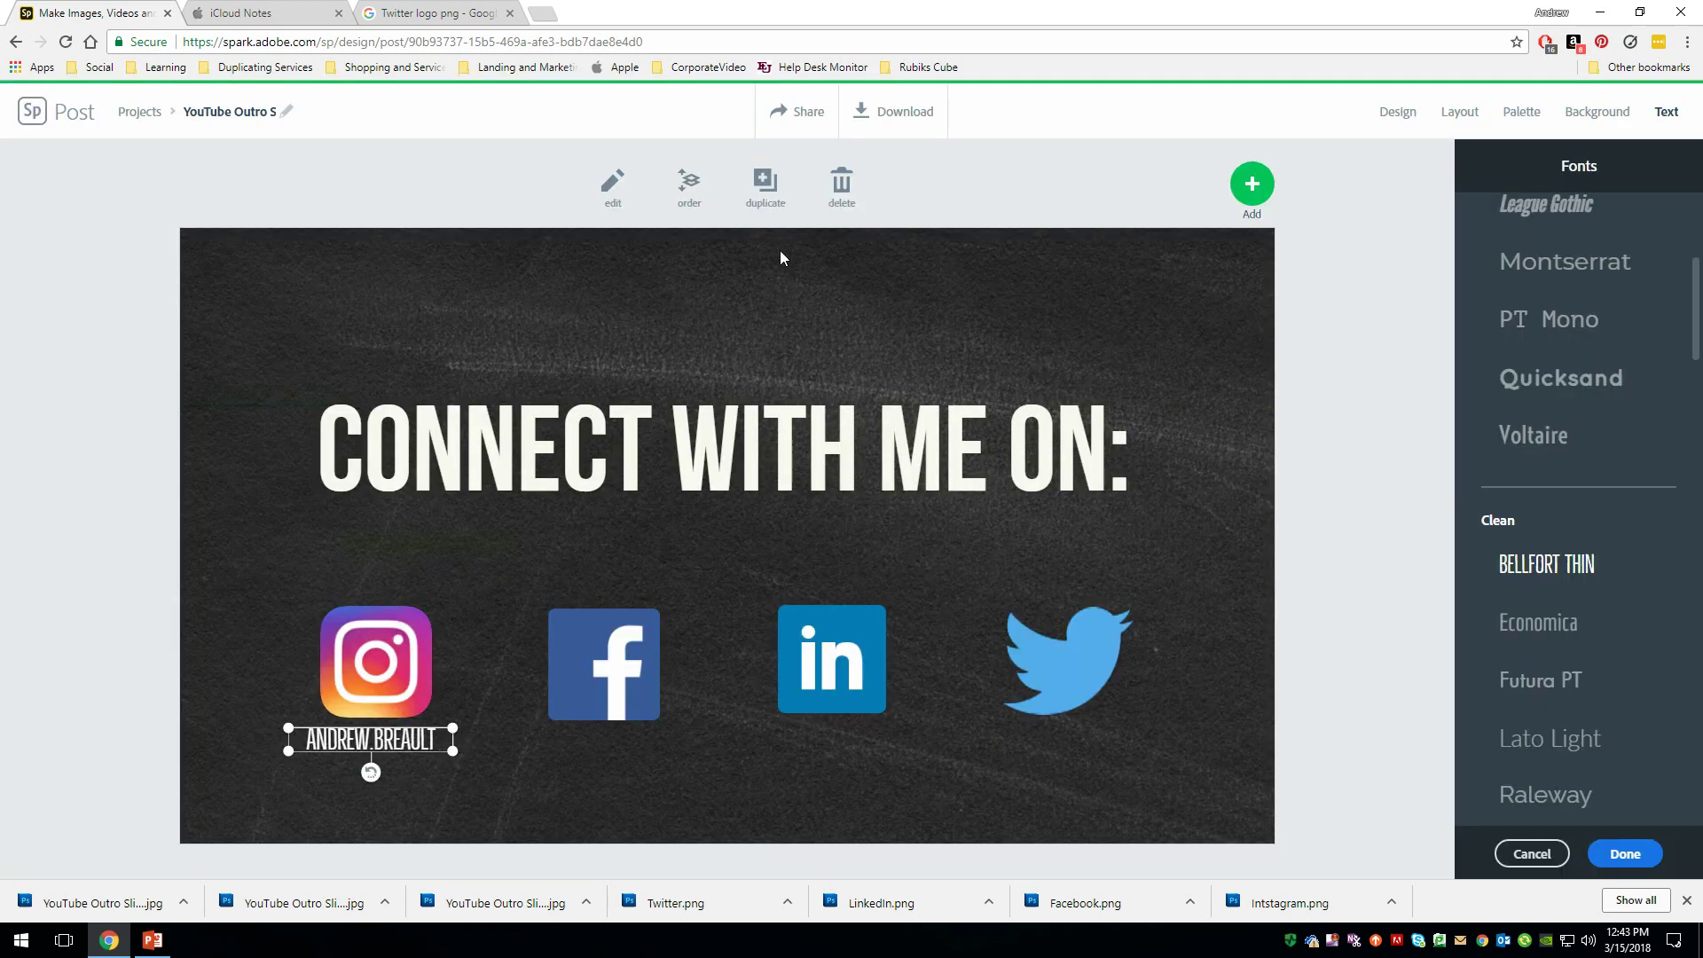
click(767, 183)
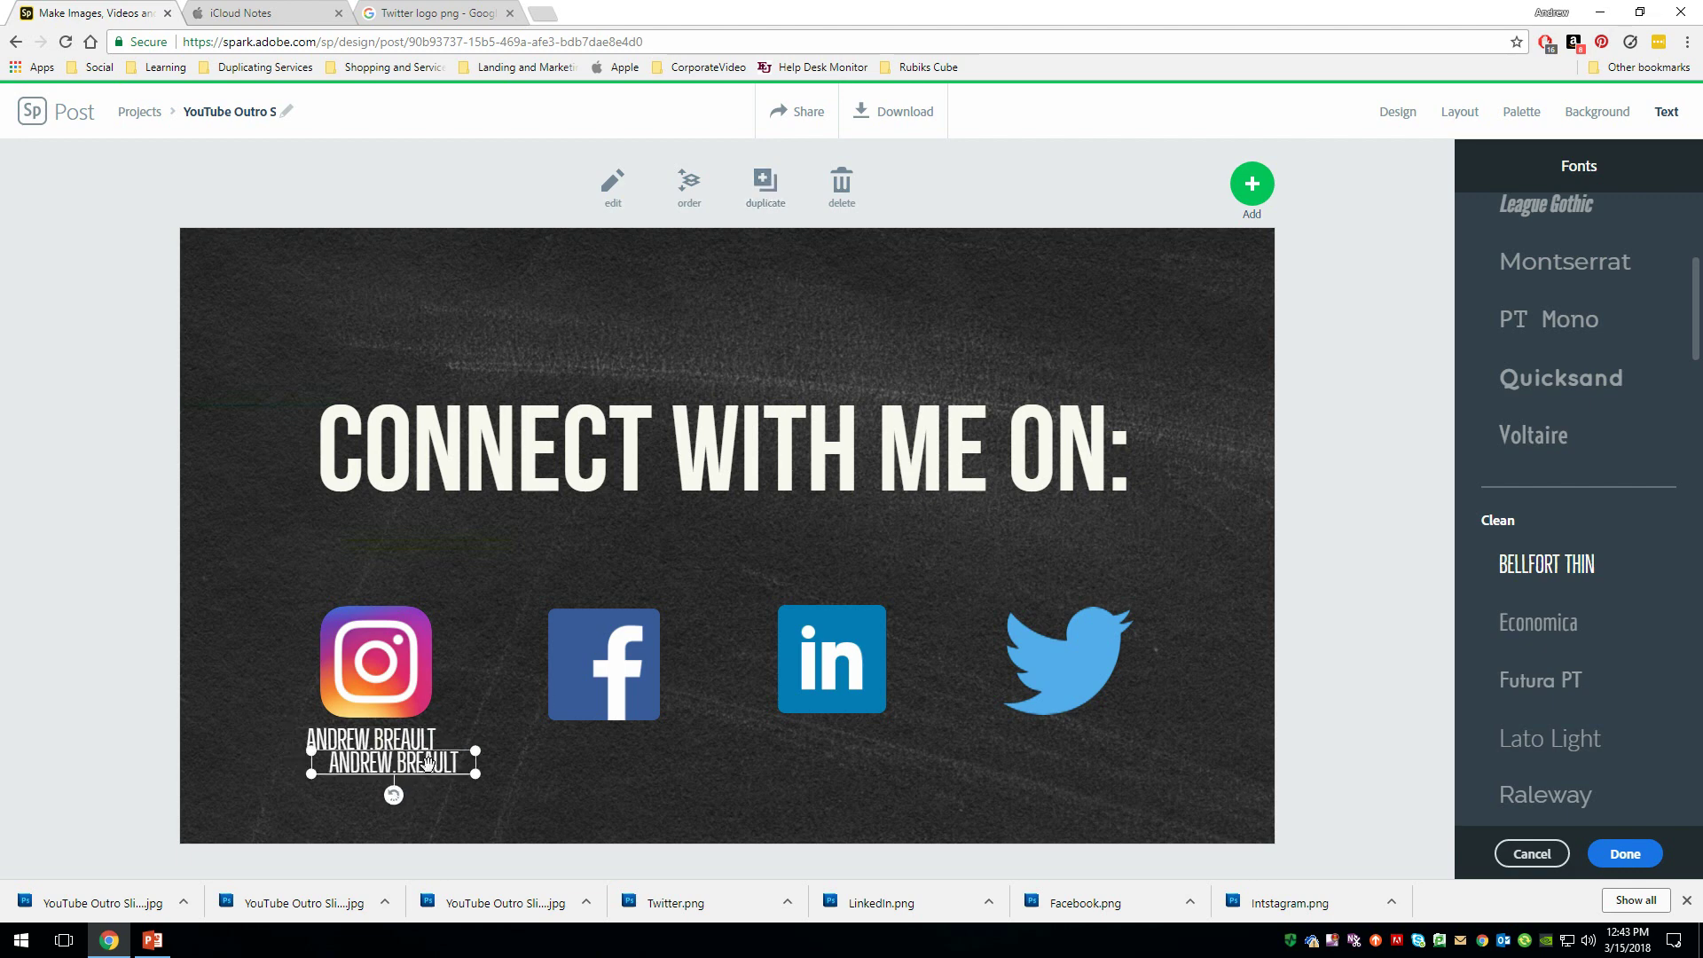
drag(452, 762, 647, 741)
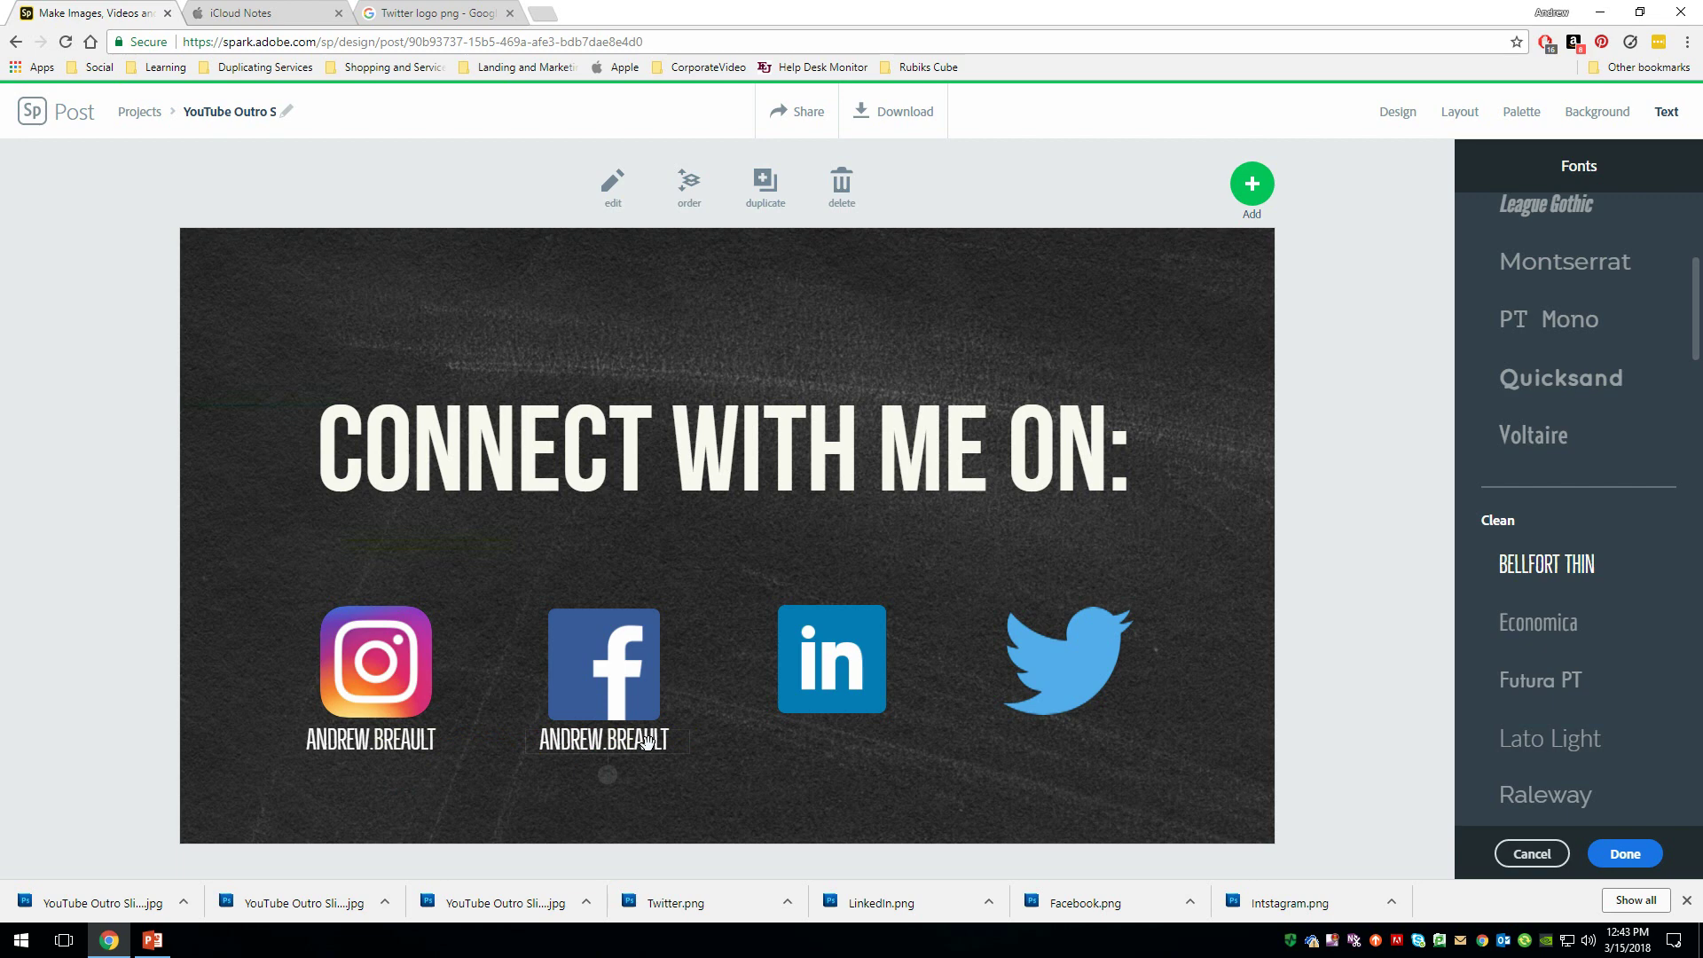
Change the text under the Facebook logo to the capitalized full name, separated by a space and followed by "Visuals"
click(621, 741)
click(630, 743)
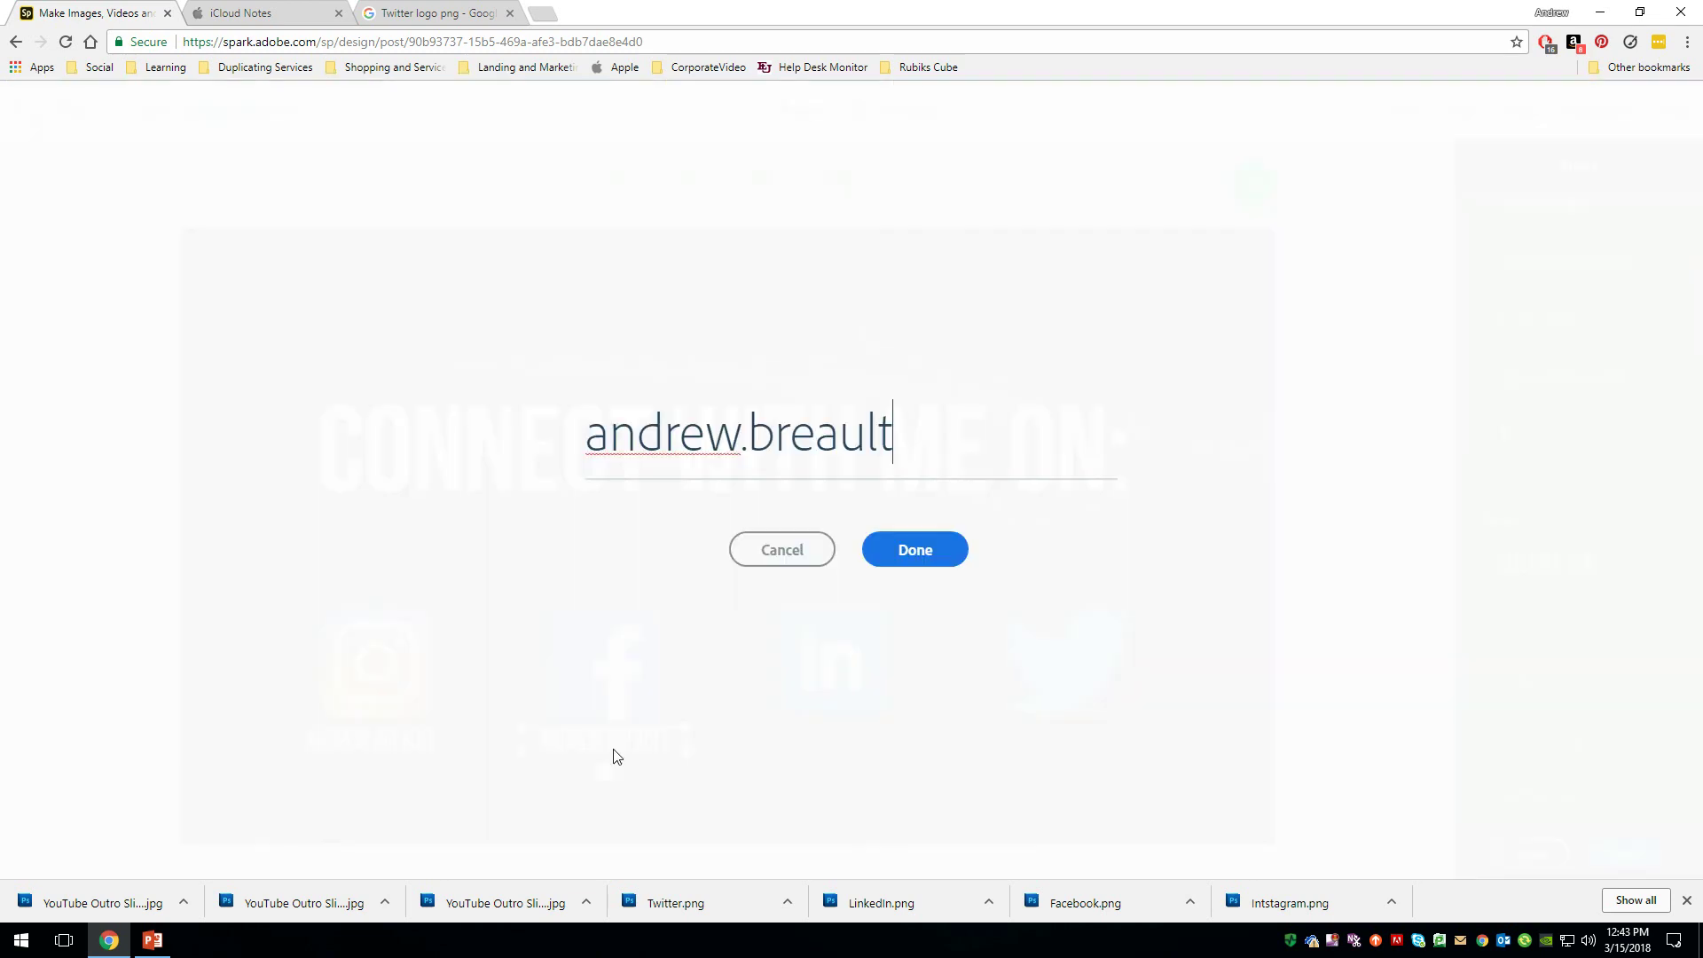
click(755, 415)
key(BackSpace)
key(BackSpace)
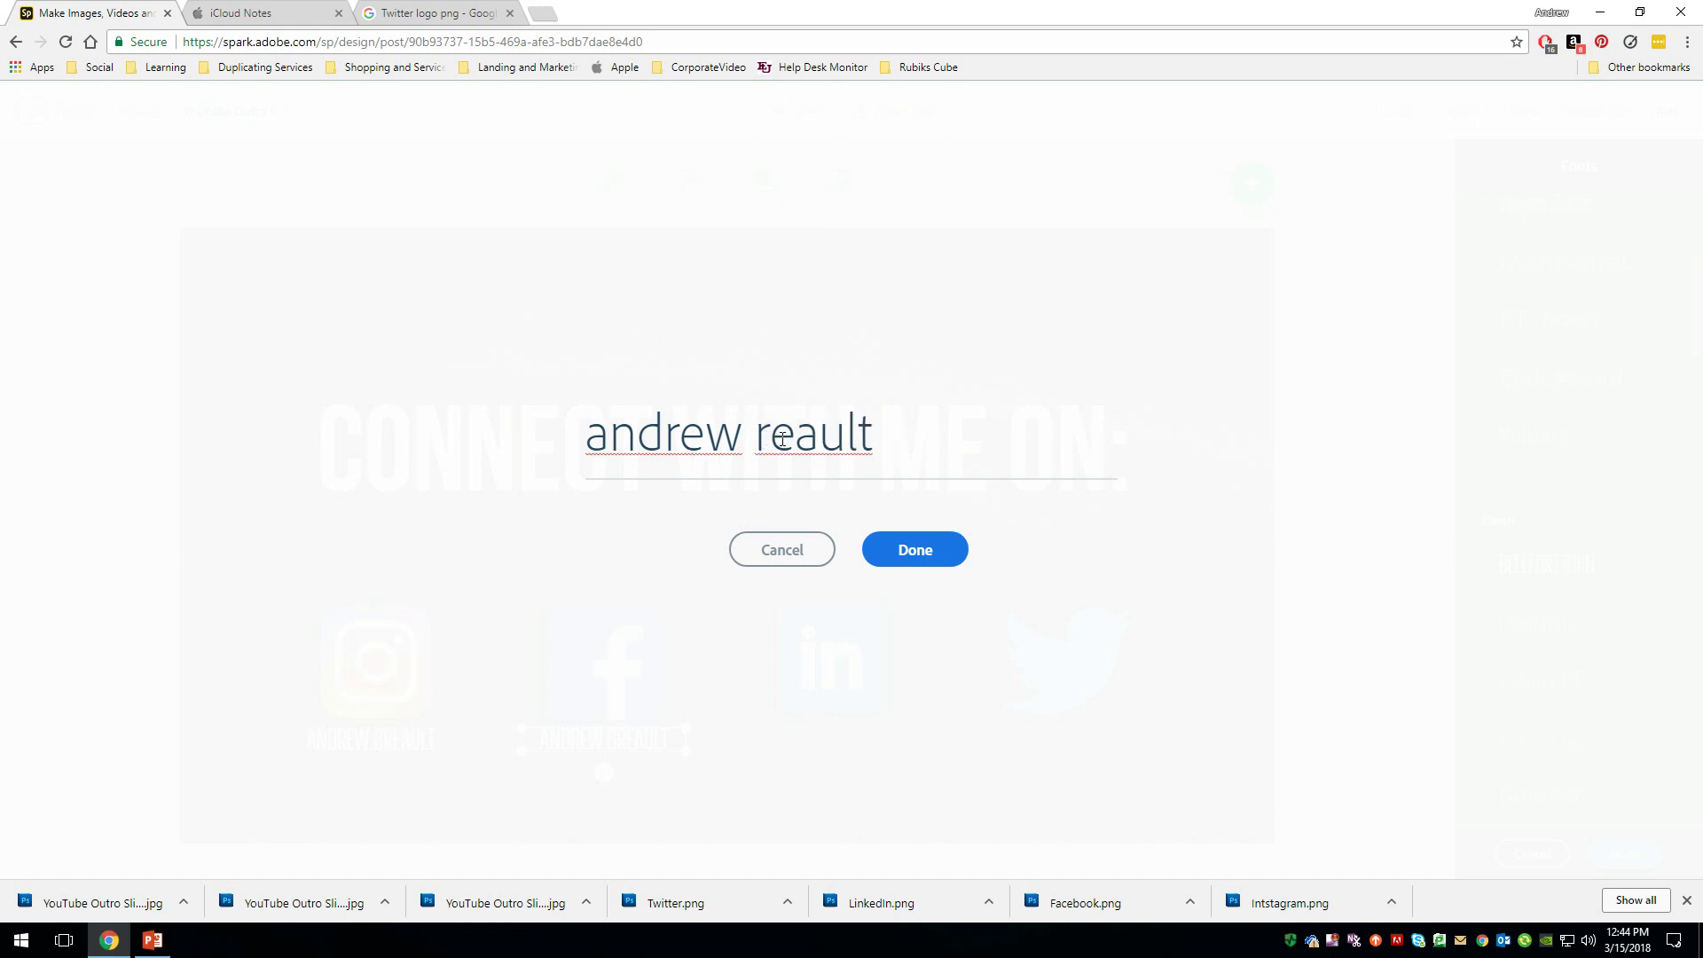
text(B)
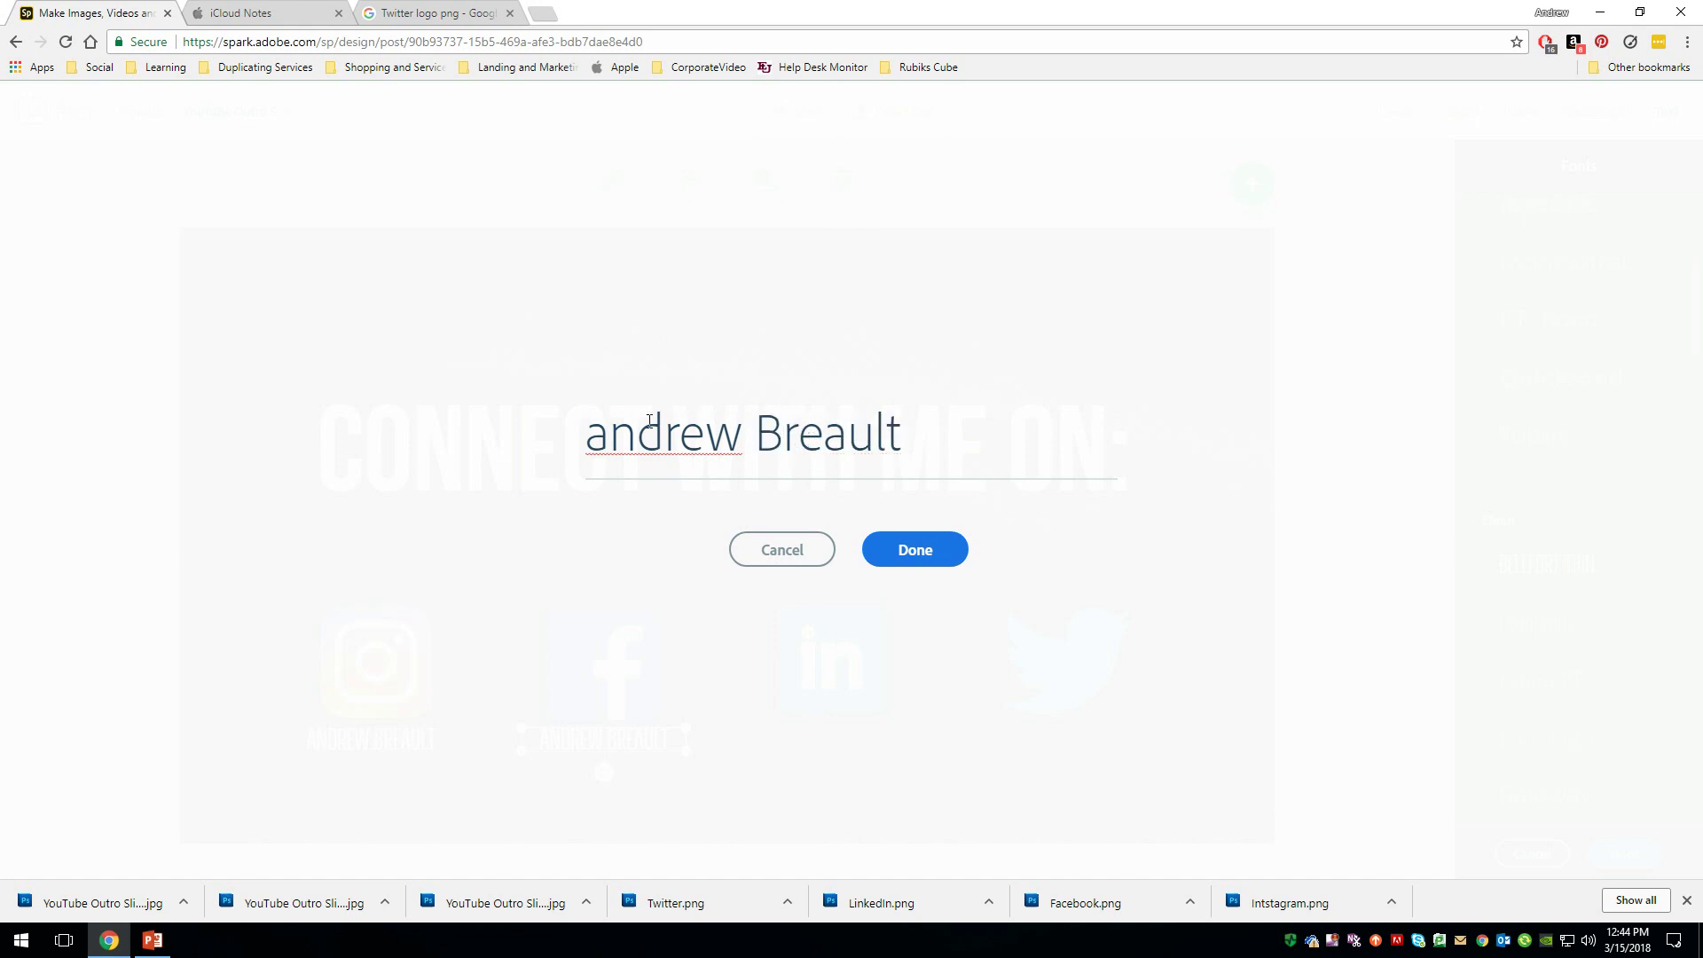
click(609, 459)
key(BackSpace)
text(A)
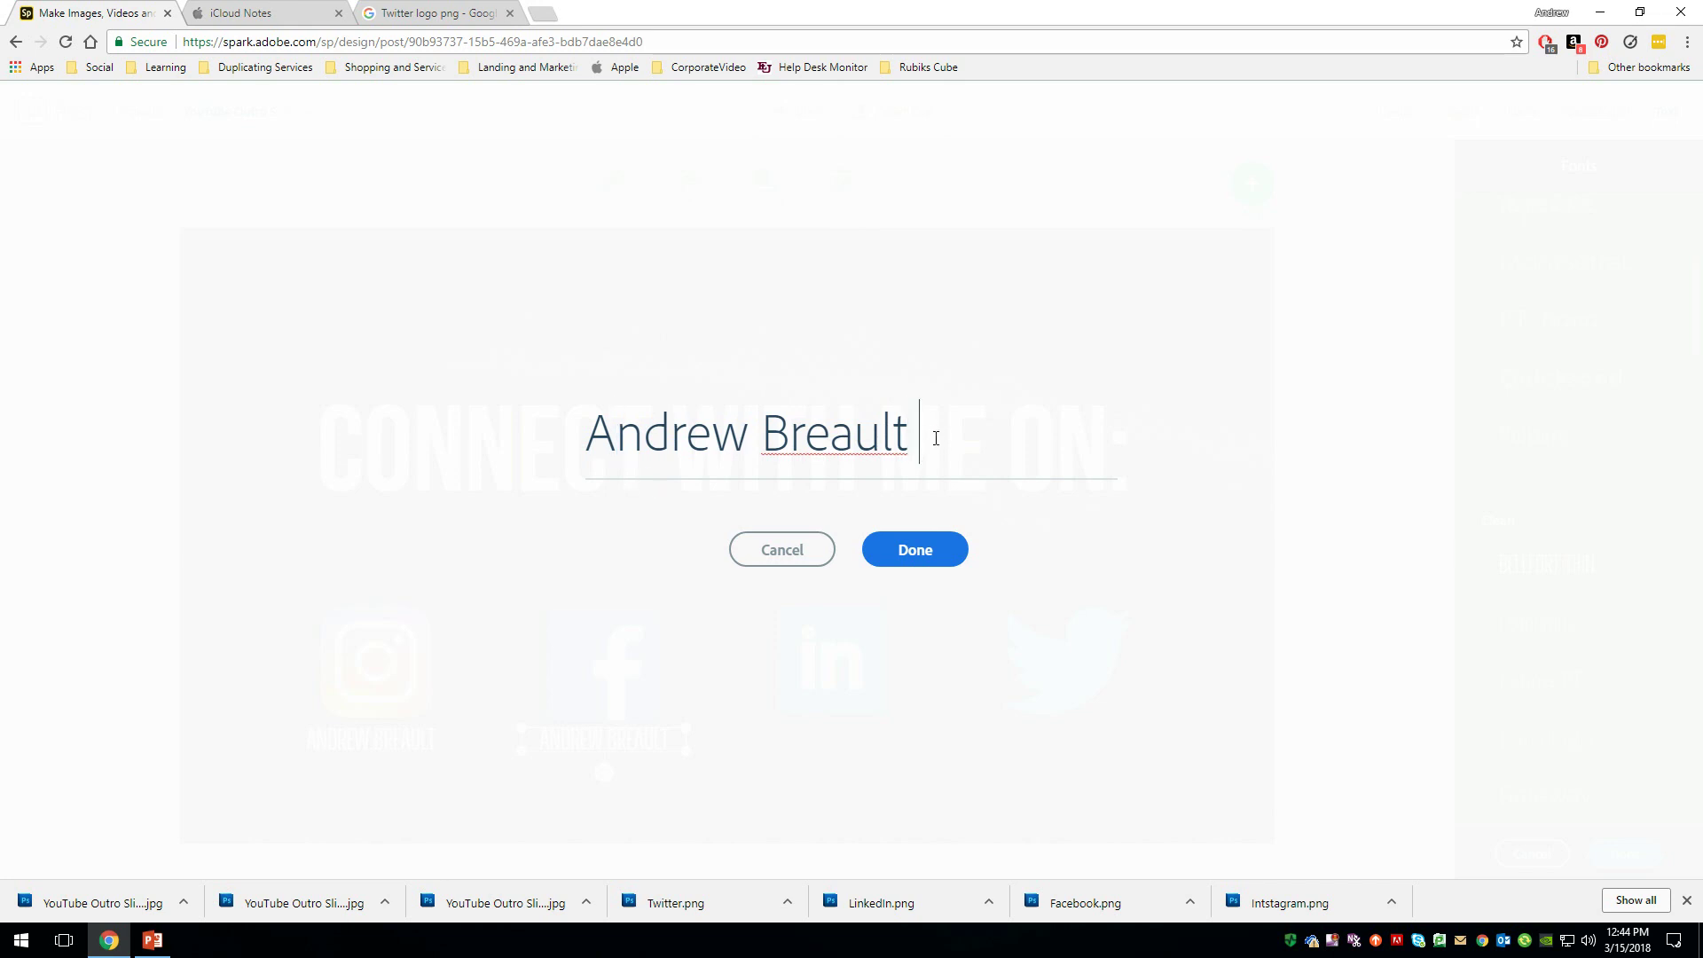
text(Visuals)
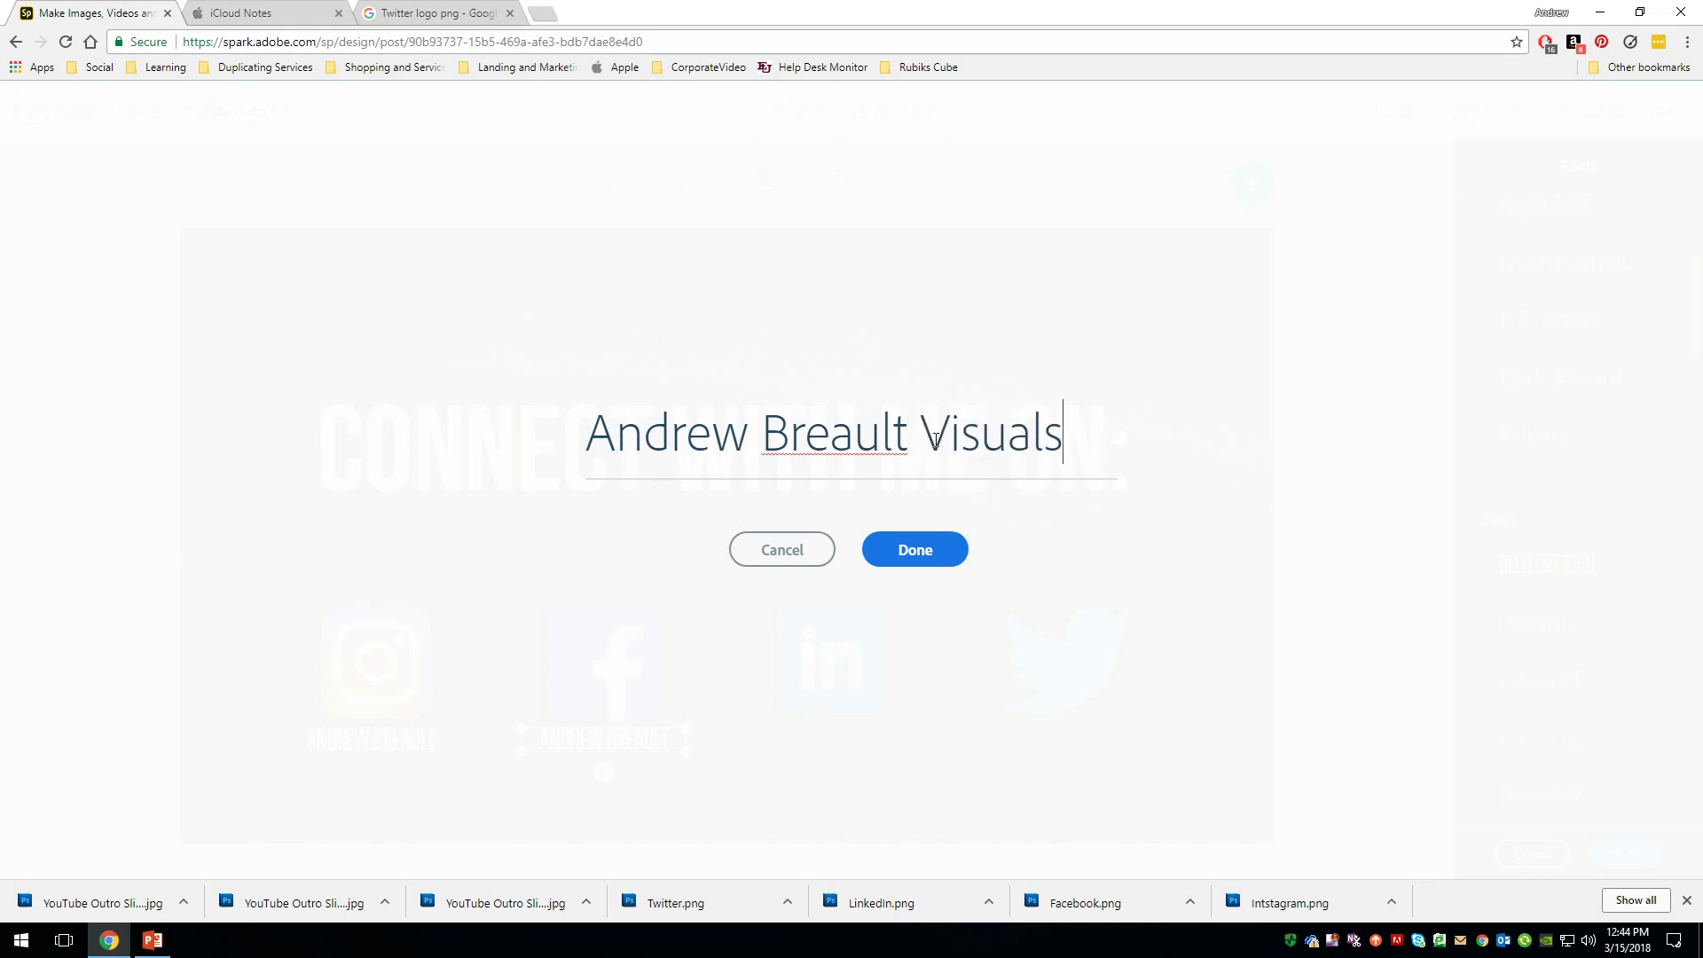
click(915, 550)
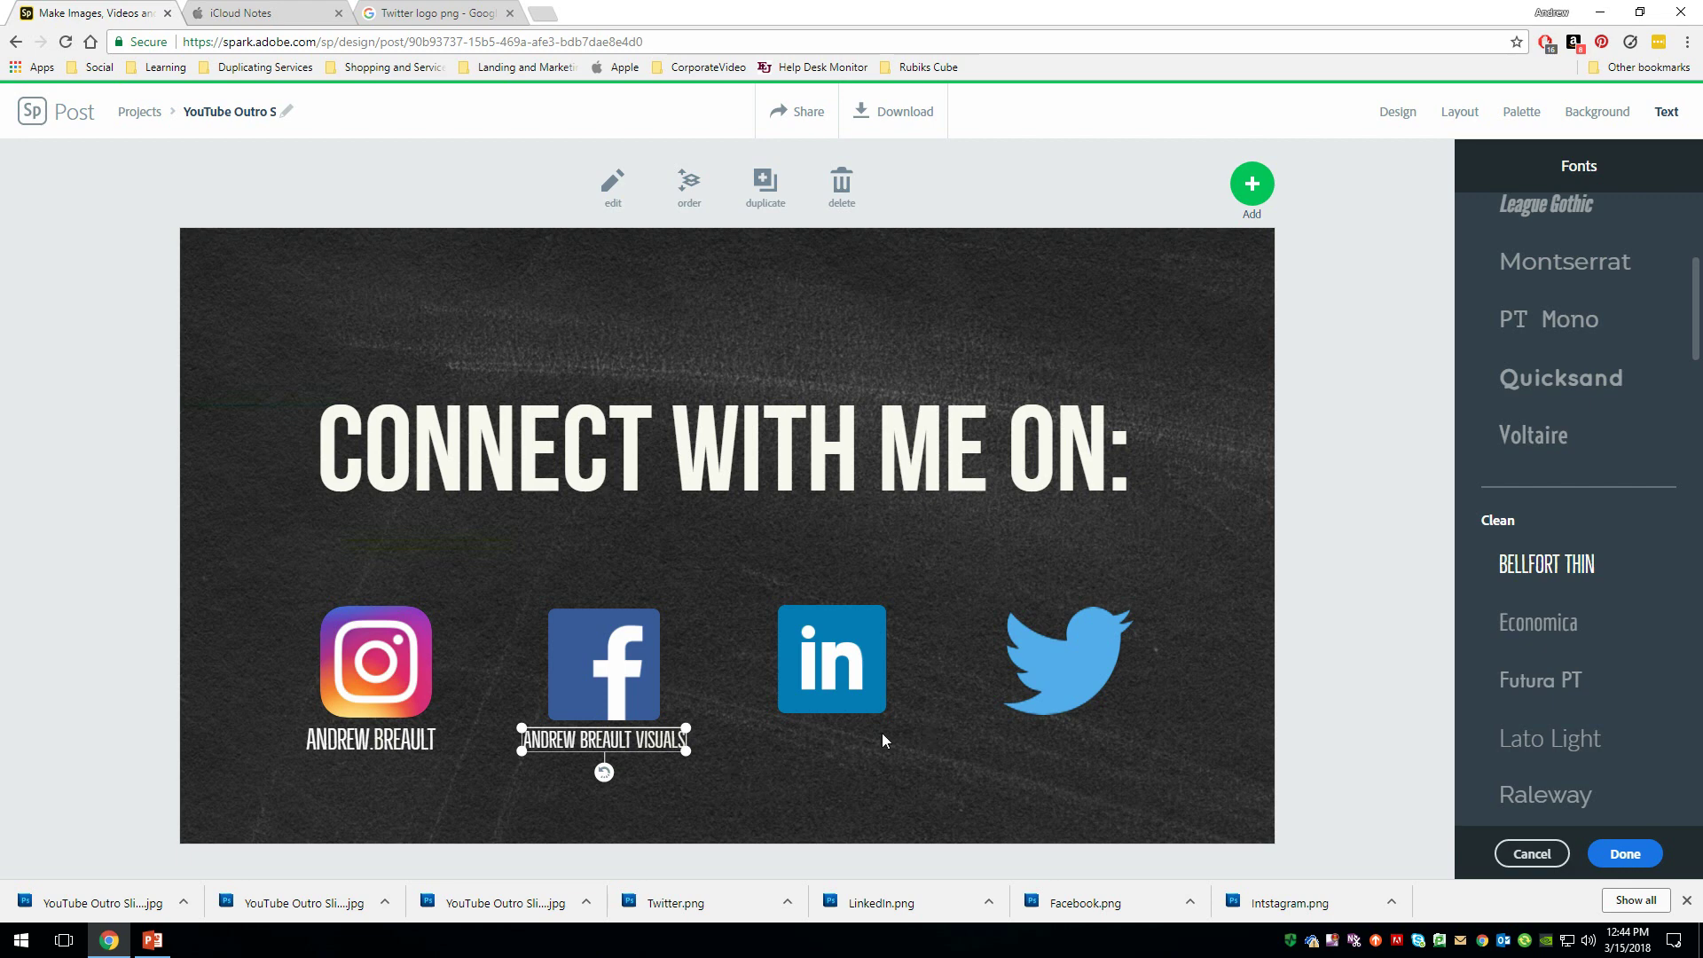
Duplicate the Facebook caption beneath the LinkedIn logo and remove "Visuals" from the copy
click(764, 186)
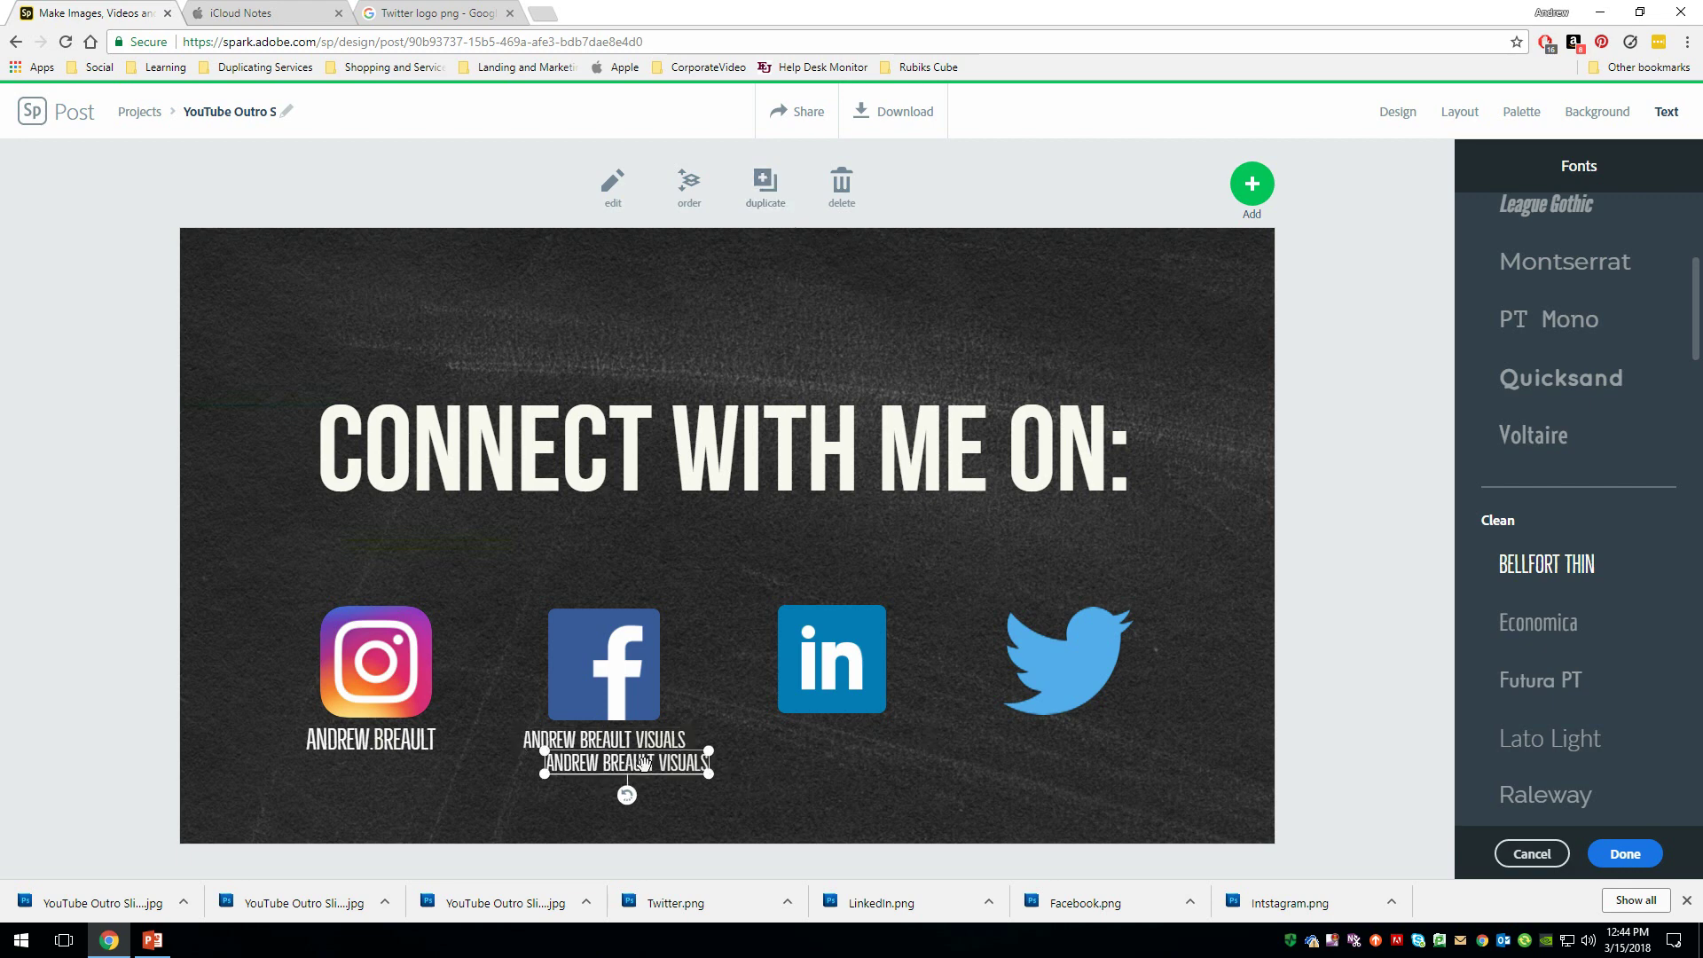
drag(639, 765, 851, 741)
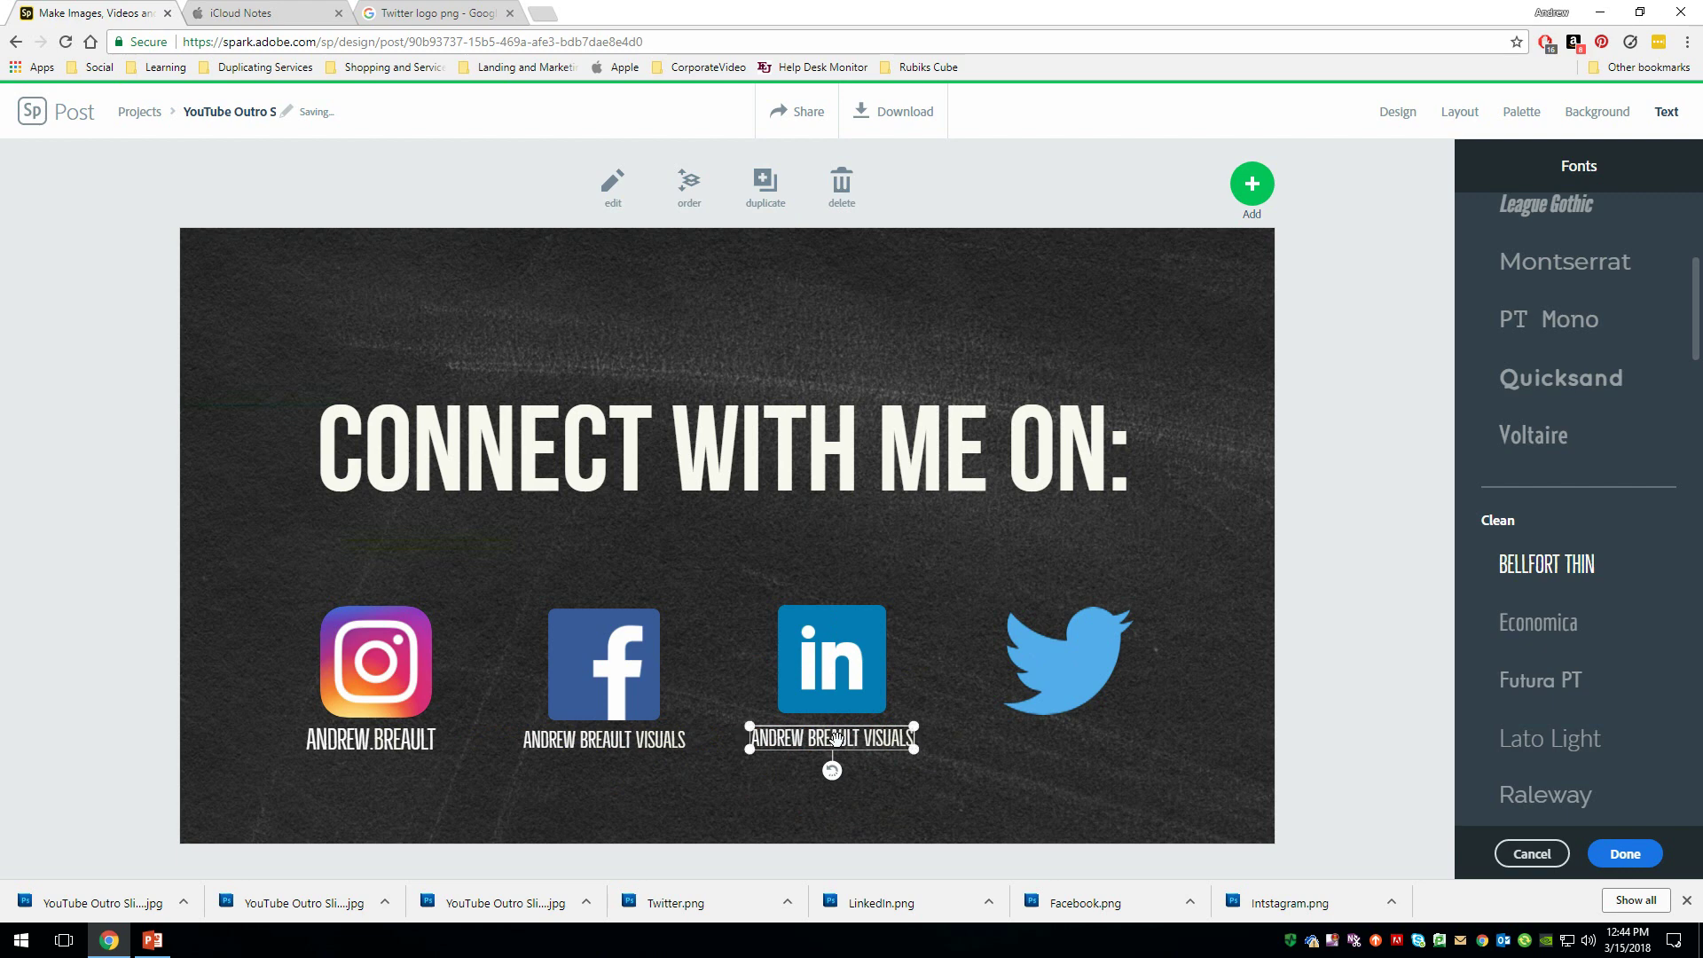
double_click(843, 739)
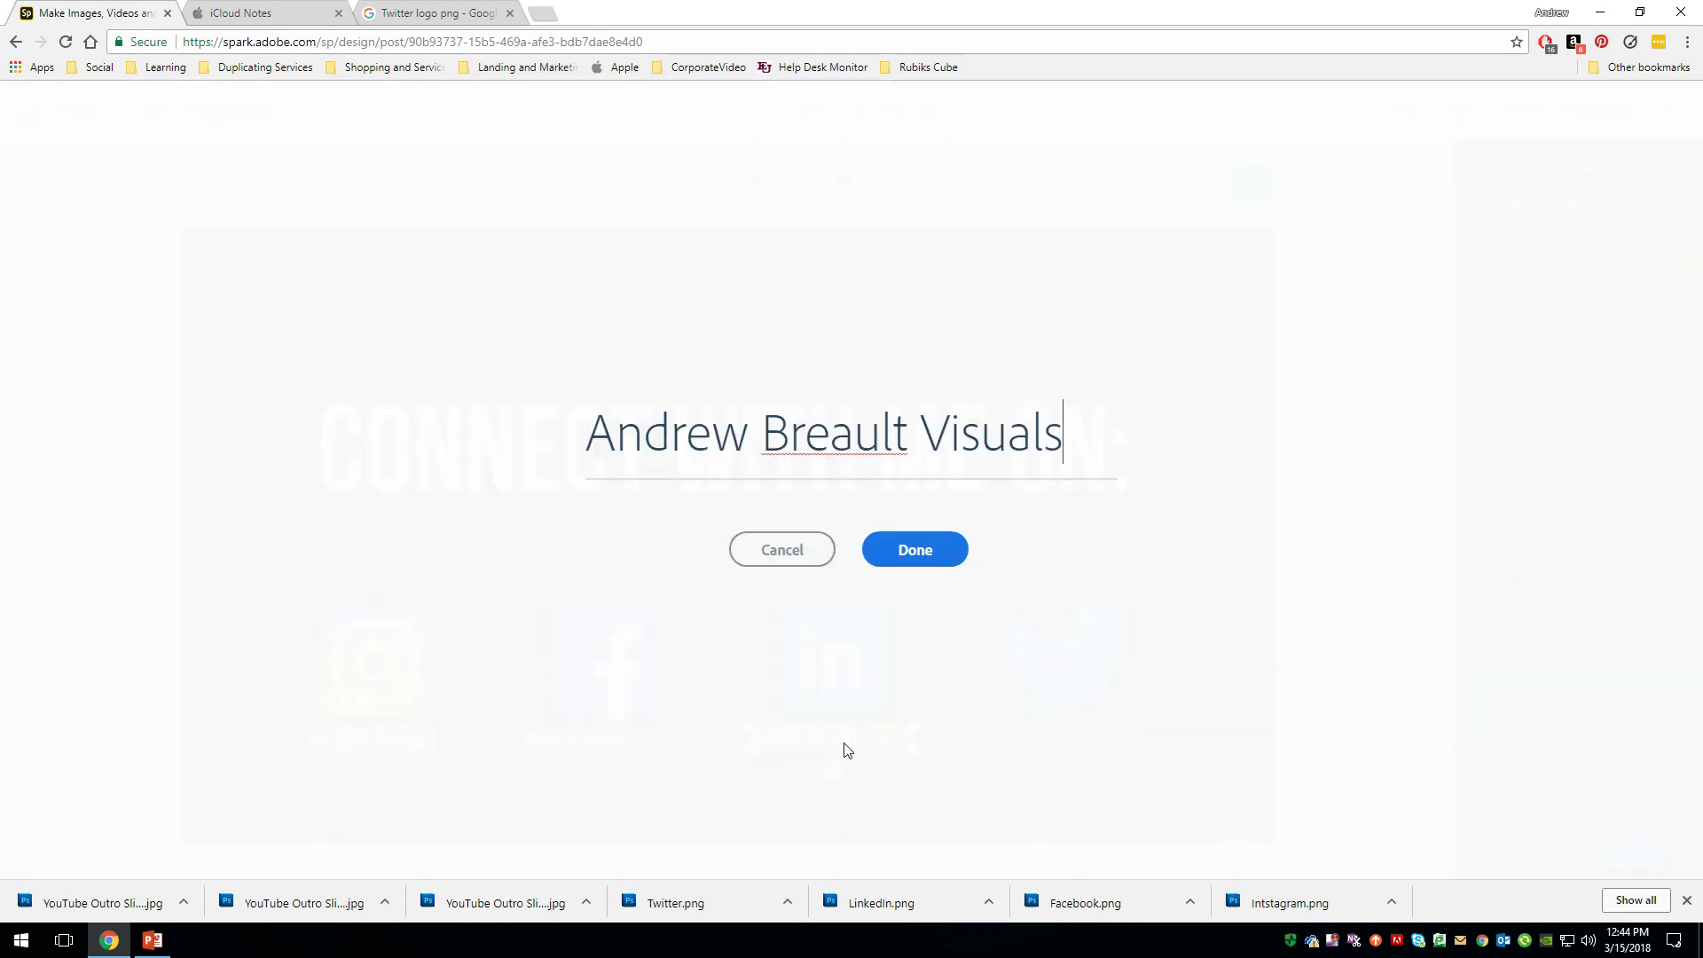
key(BackSpace)
key(BackSpace)
key(BackSpace)
key(BackSpace)
key(BackSpace)
key(BackSpace)
key(BackSpace)
key(BackSpace)
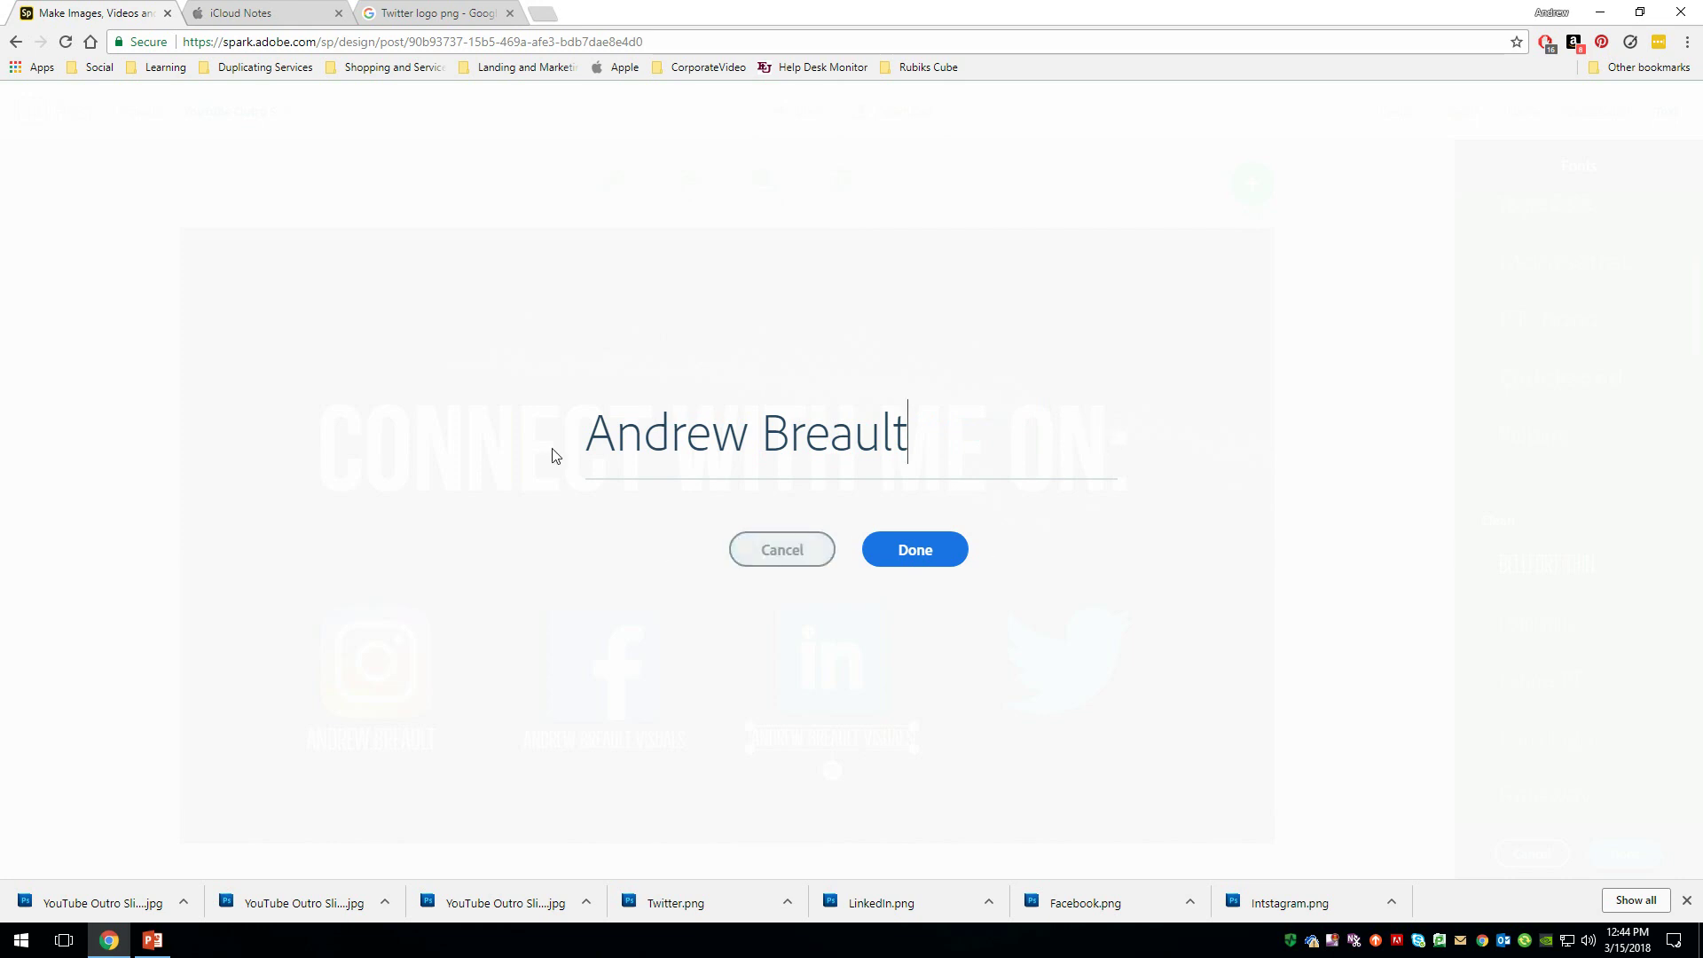
Add the prefix "in/" to the LinkedIn caption and remove the space between the first and last name
click(598, 428)
text(in/)
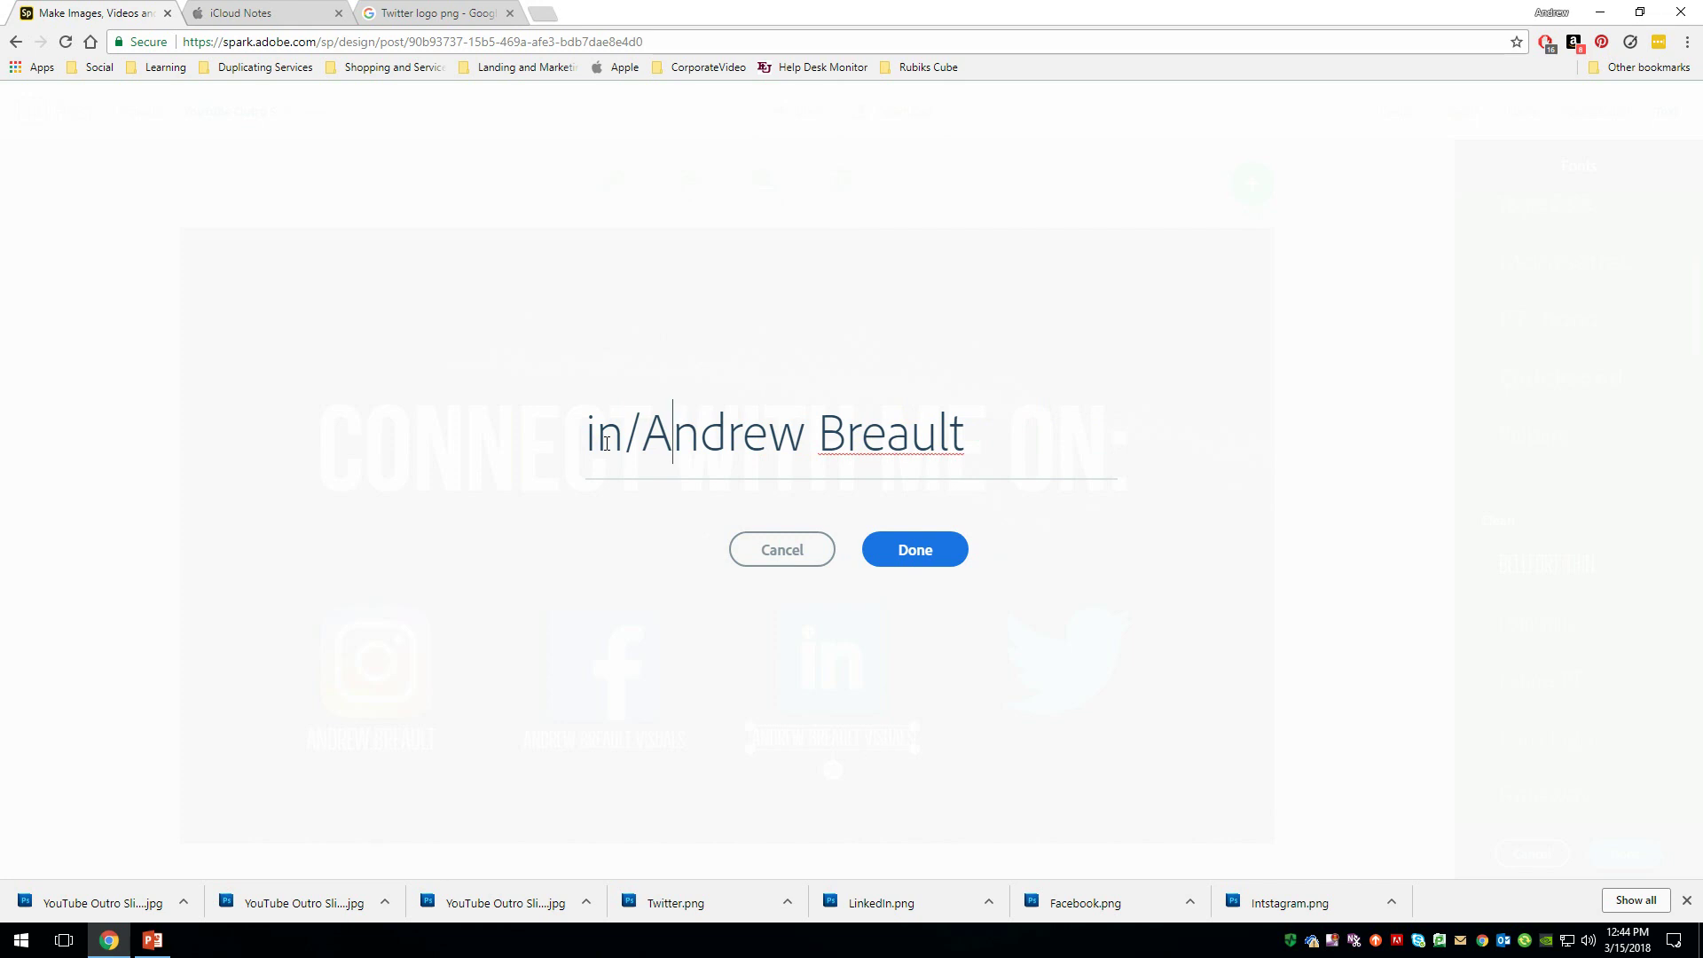
key(Right)
key(Right)
key(Right)
key(Right)
key(Right)
key(Right)
key(BackSpace)
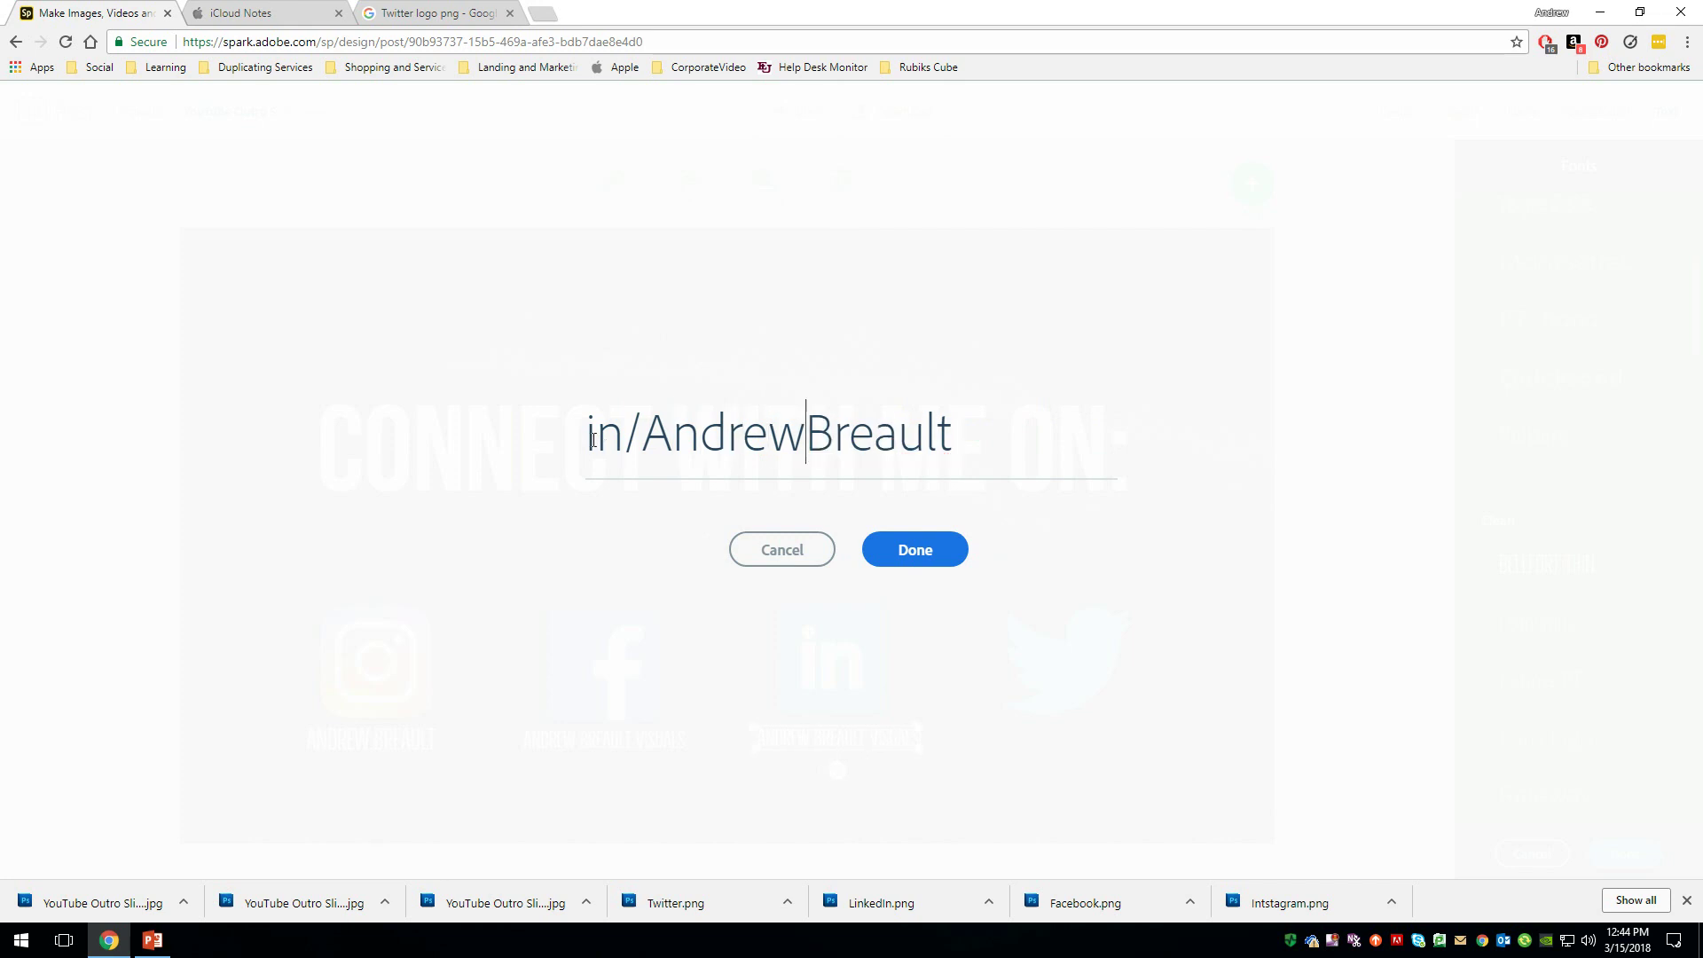
click(922, 552)
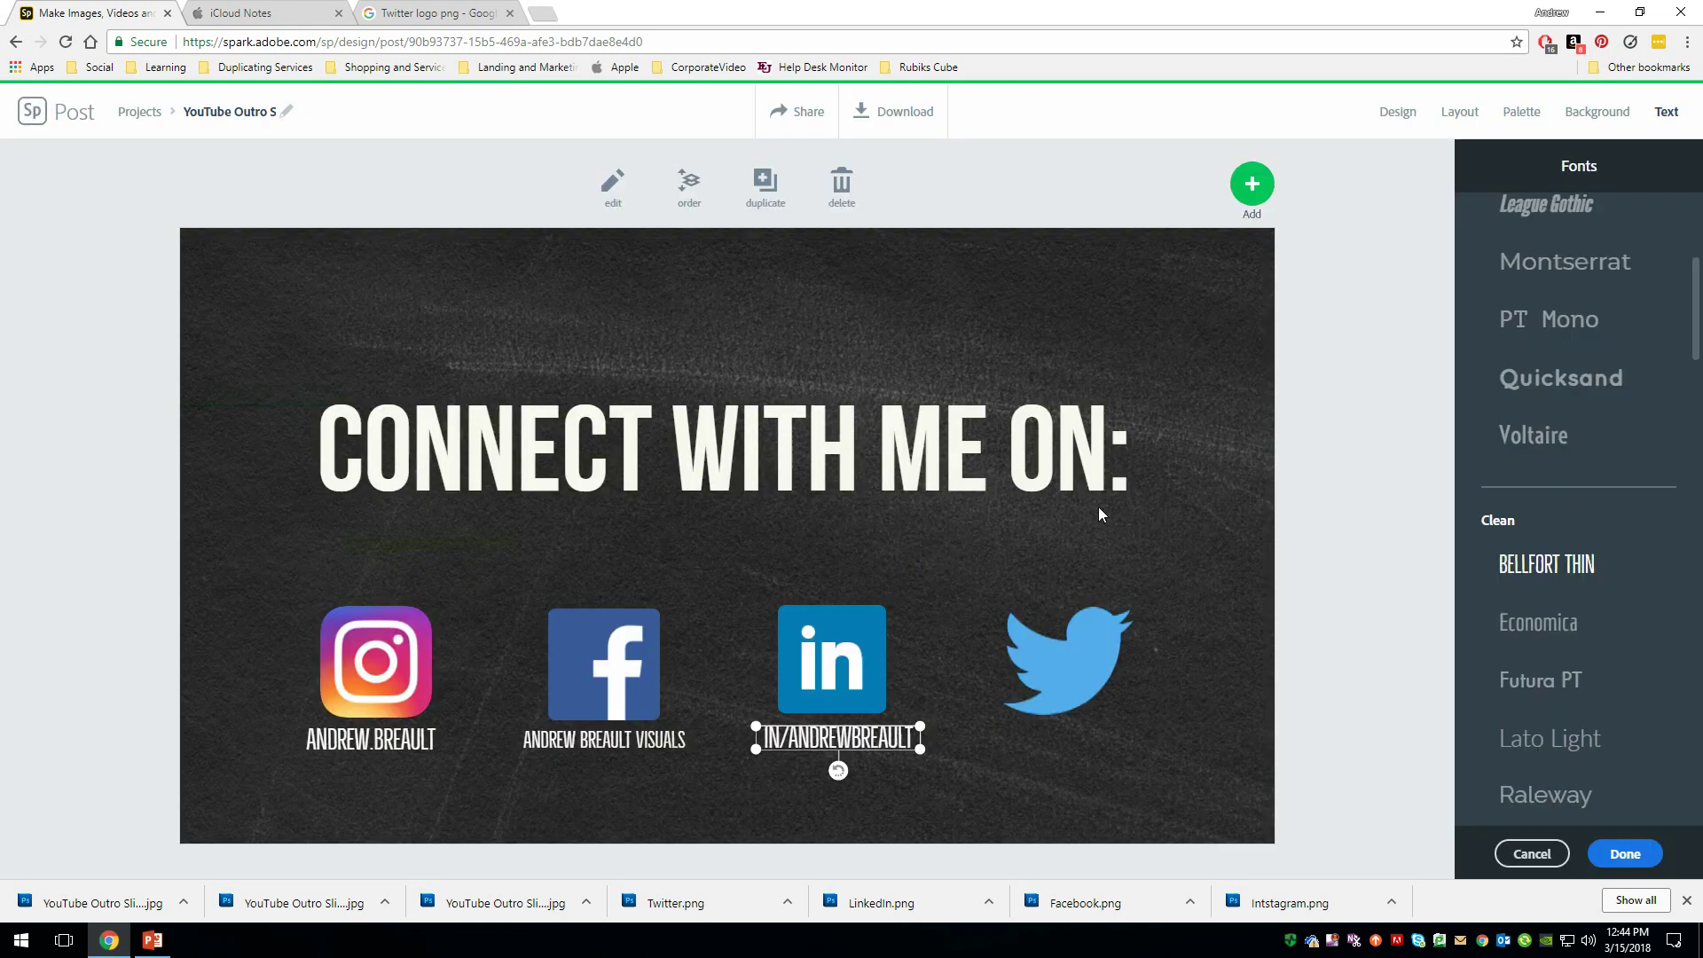
Duplicate the LinkedIn caption beneath the Twitter logo and replace the copy's "in/" prefix with "@"
click(765, 183)
drag(893, 764, 1073, 739)
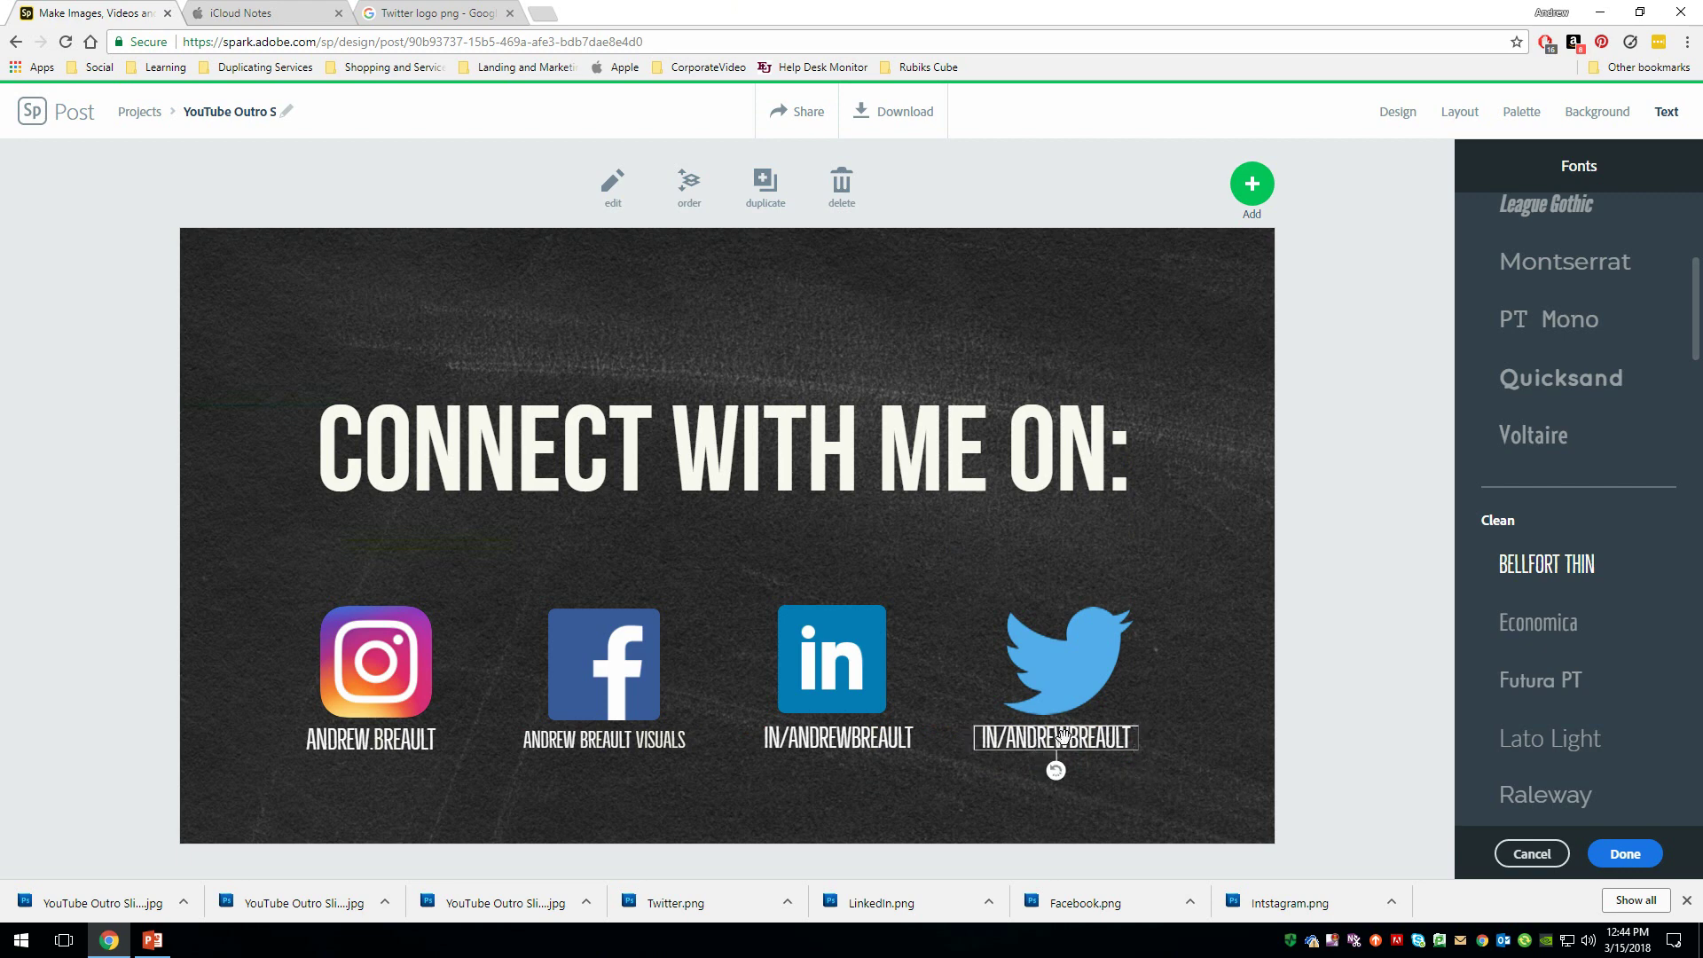
double_click(1055, 740)
drag(651, 433, 556, 438)
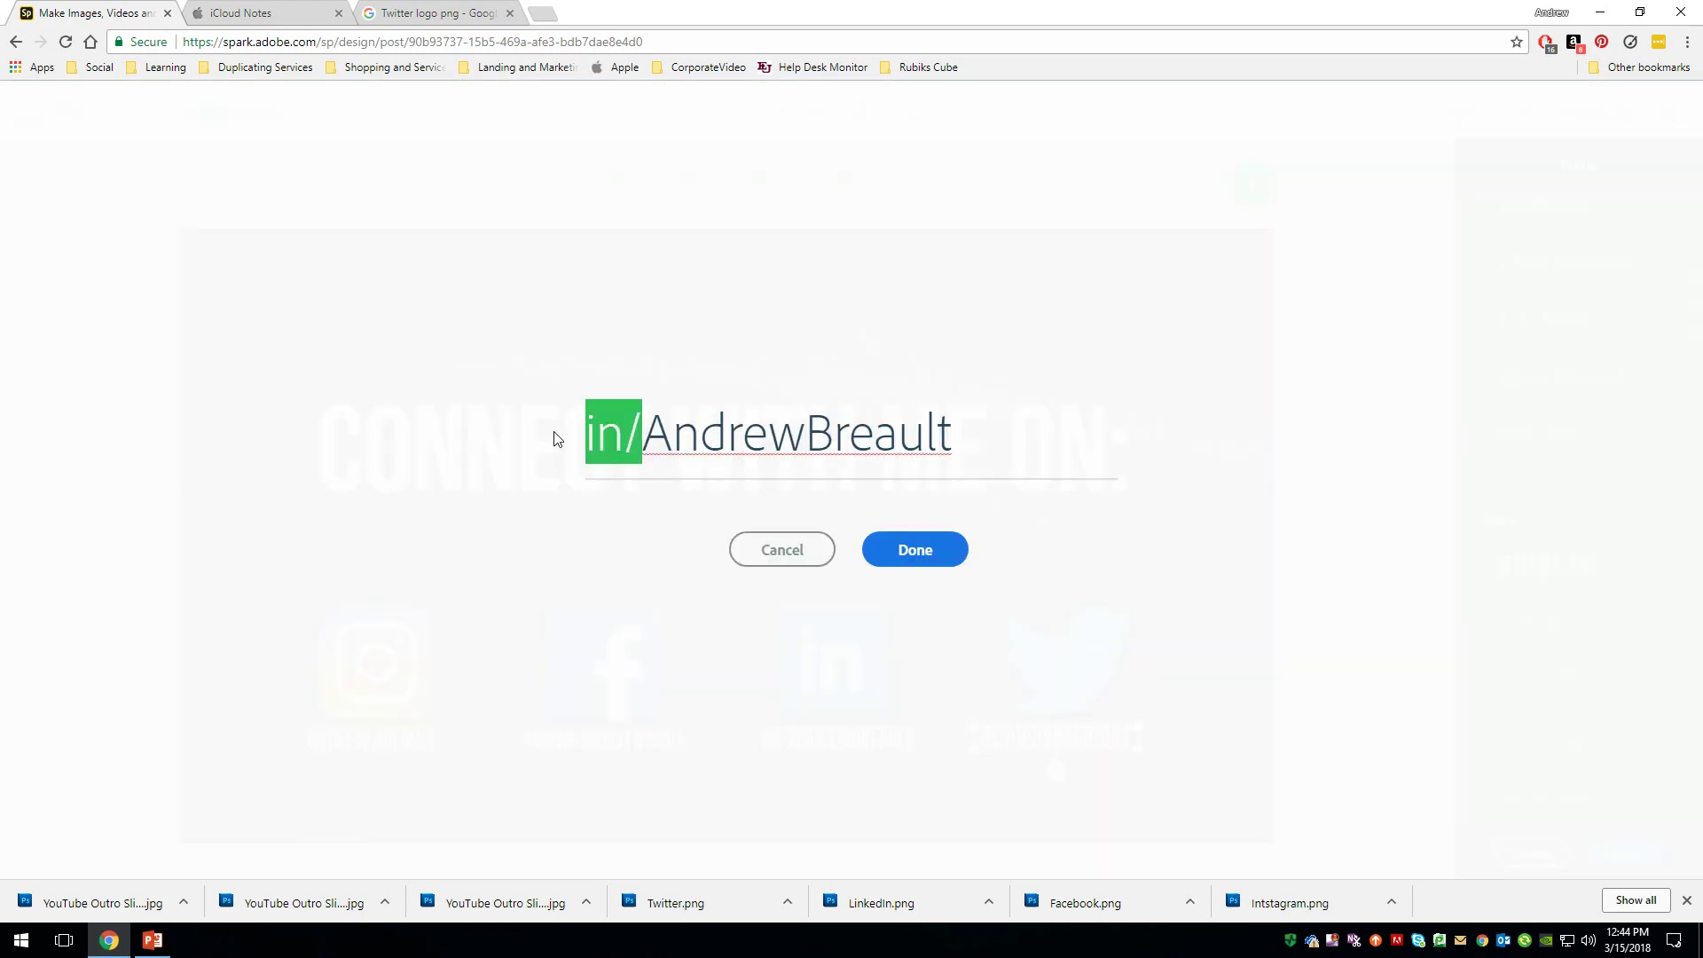
text(@)
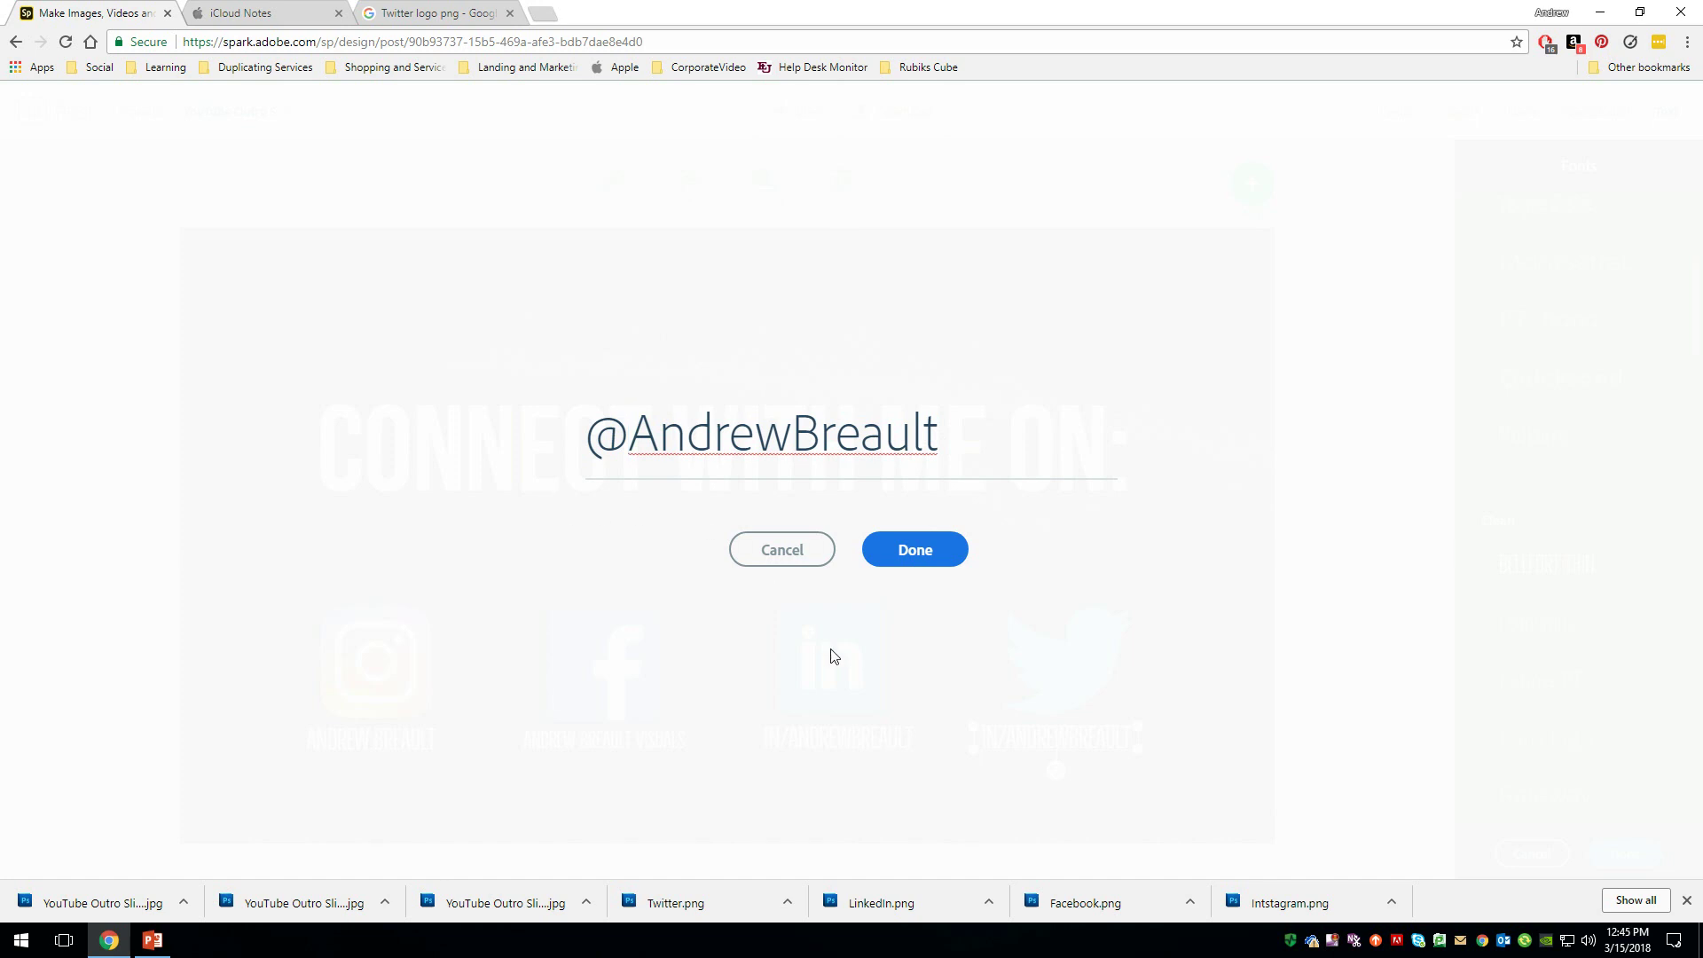
click(954, 572)
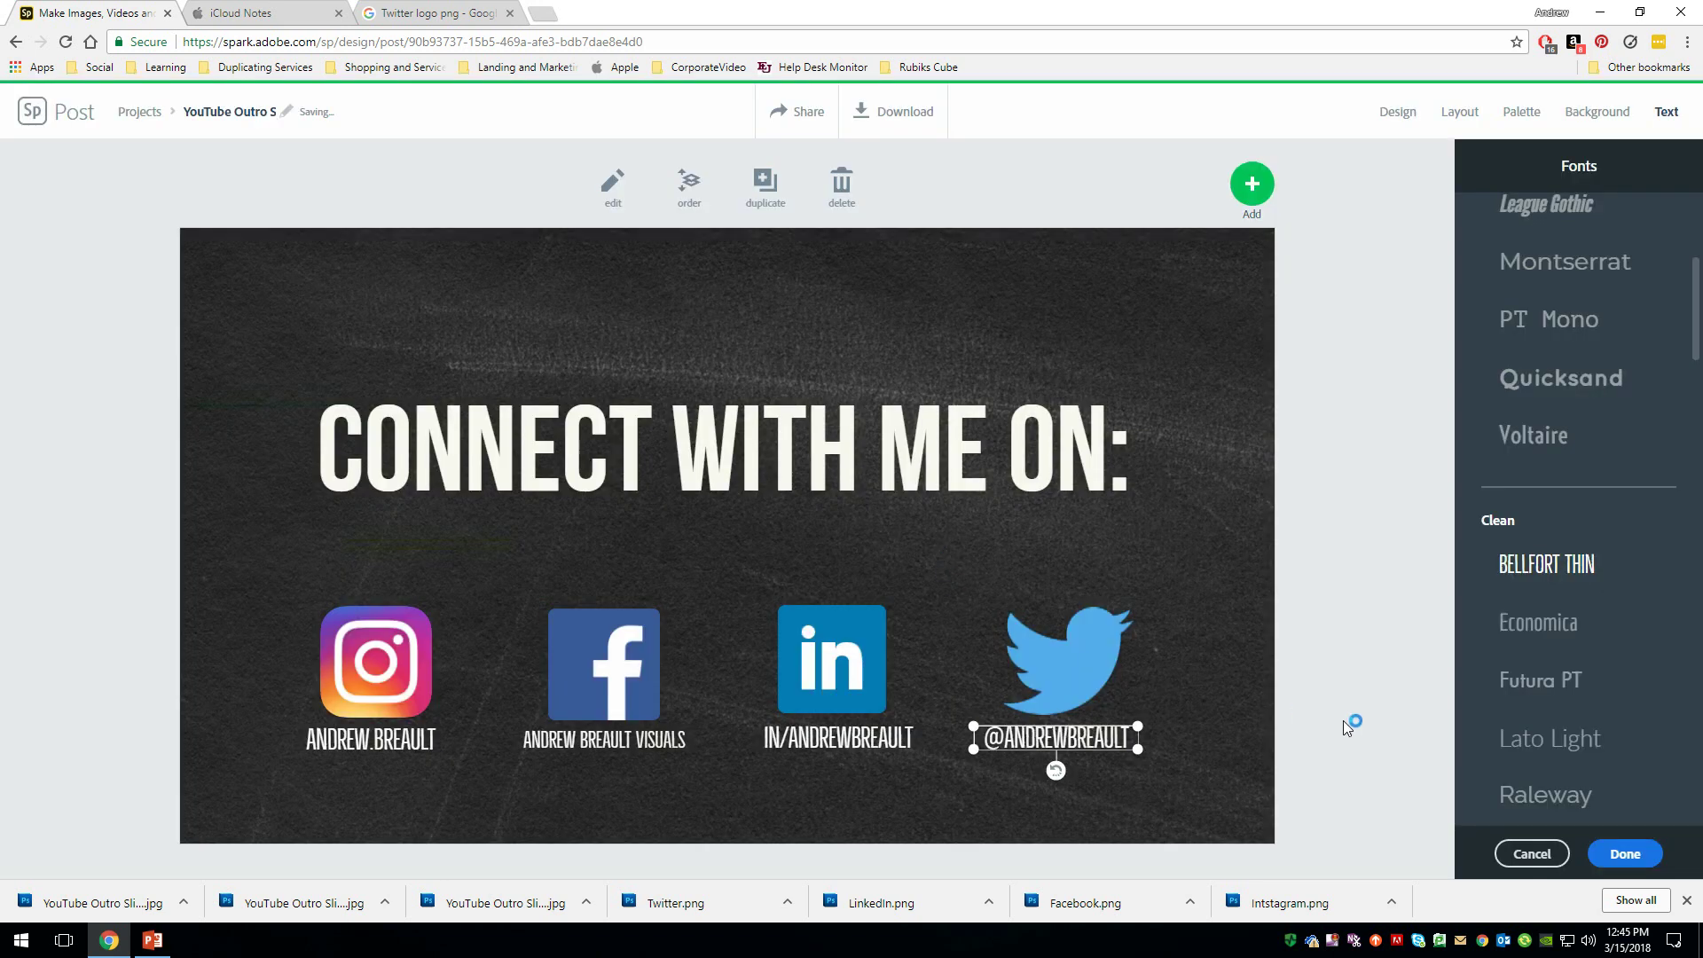
click(1361, 638)
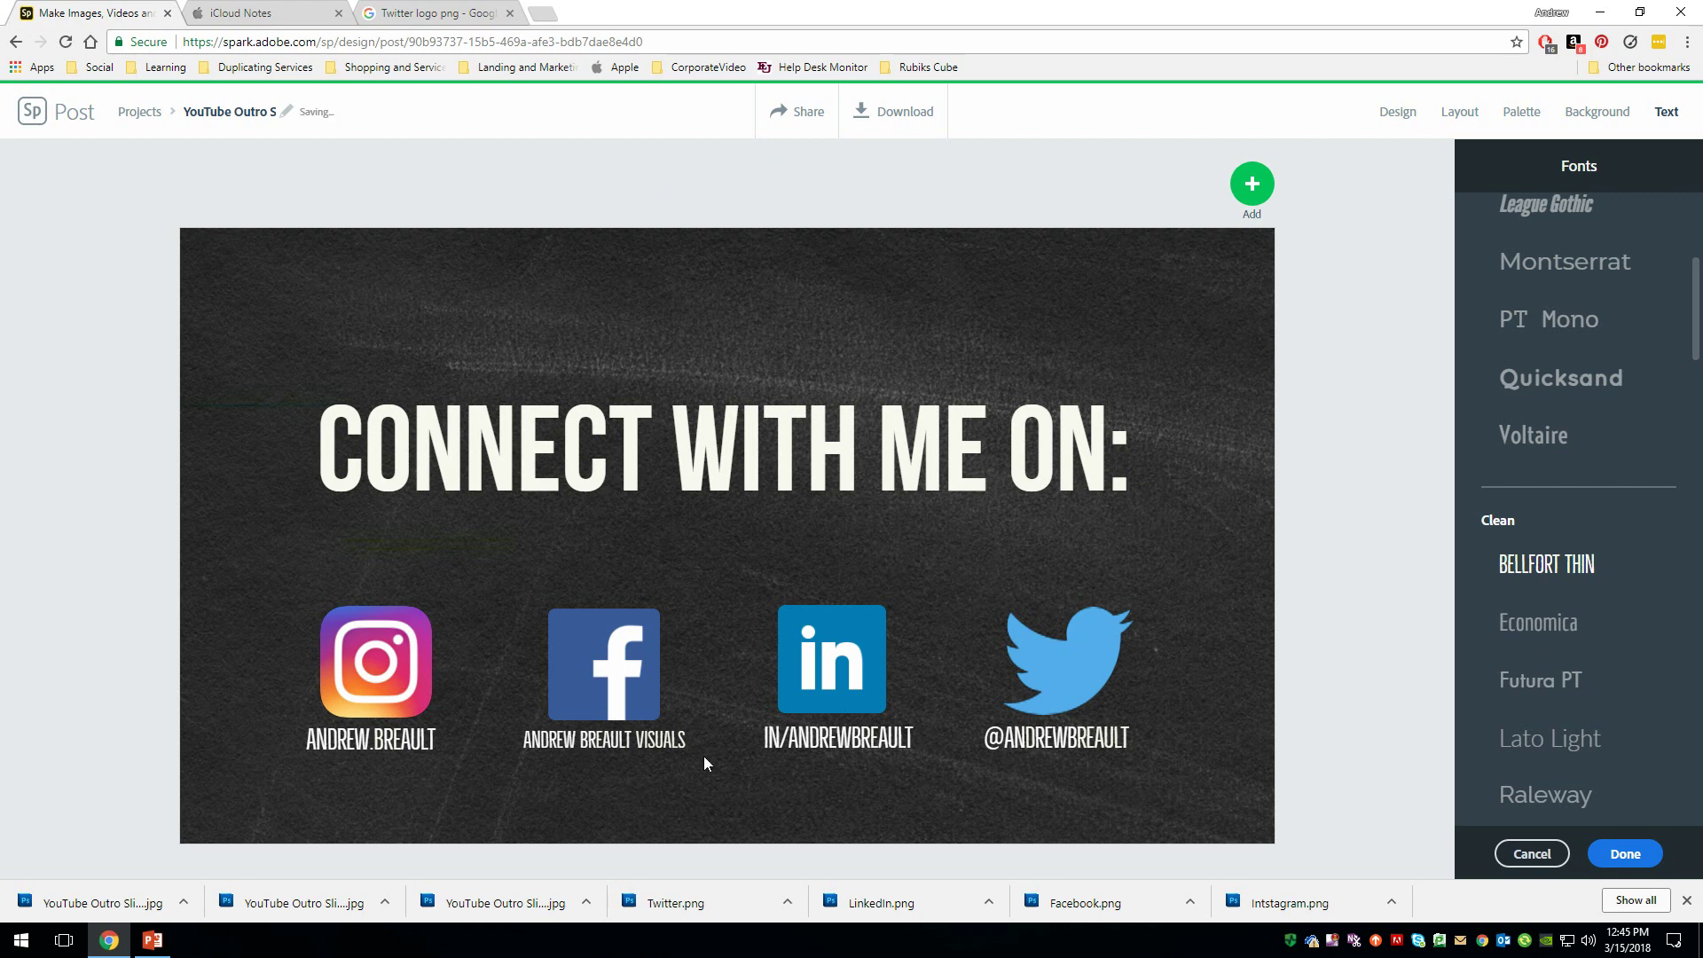
Enlarge the Facebook caption slightly from both ends, keeping it centered beneath the Facebook logo
click(637, 745)
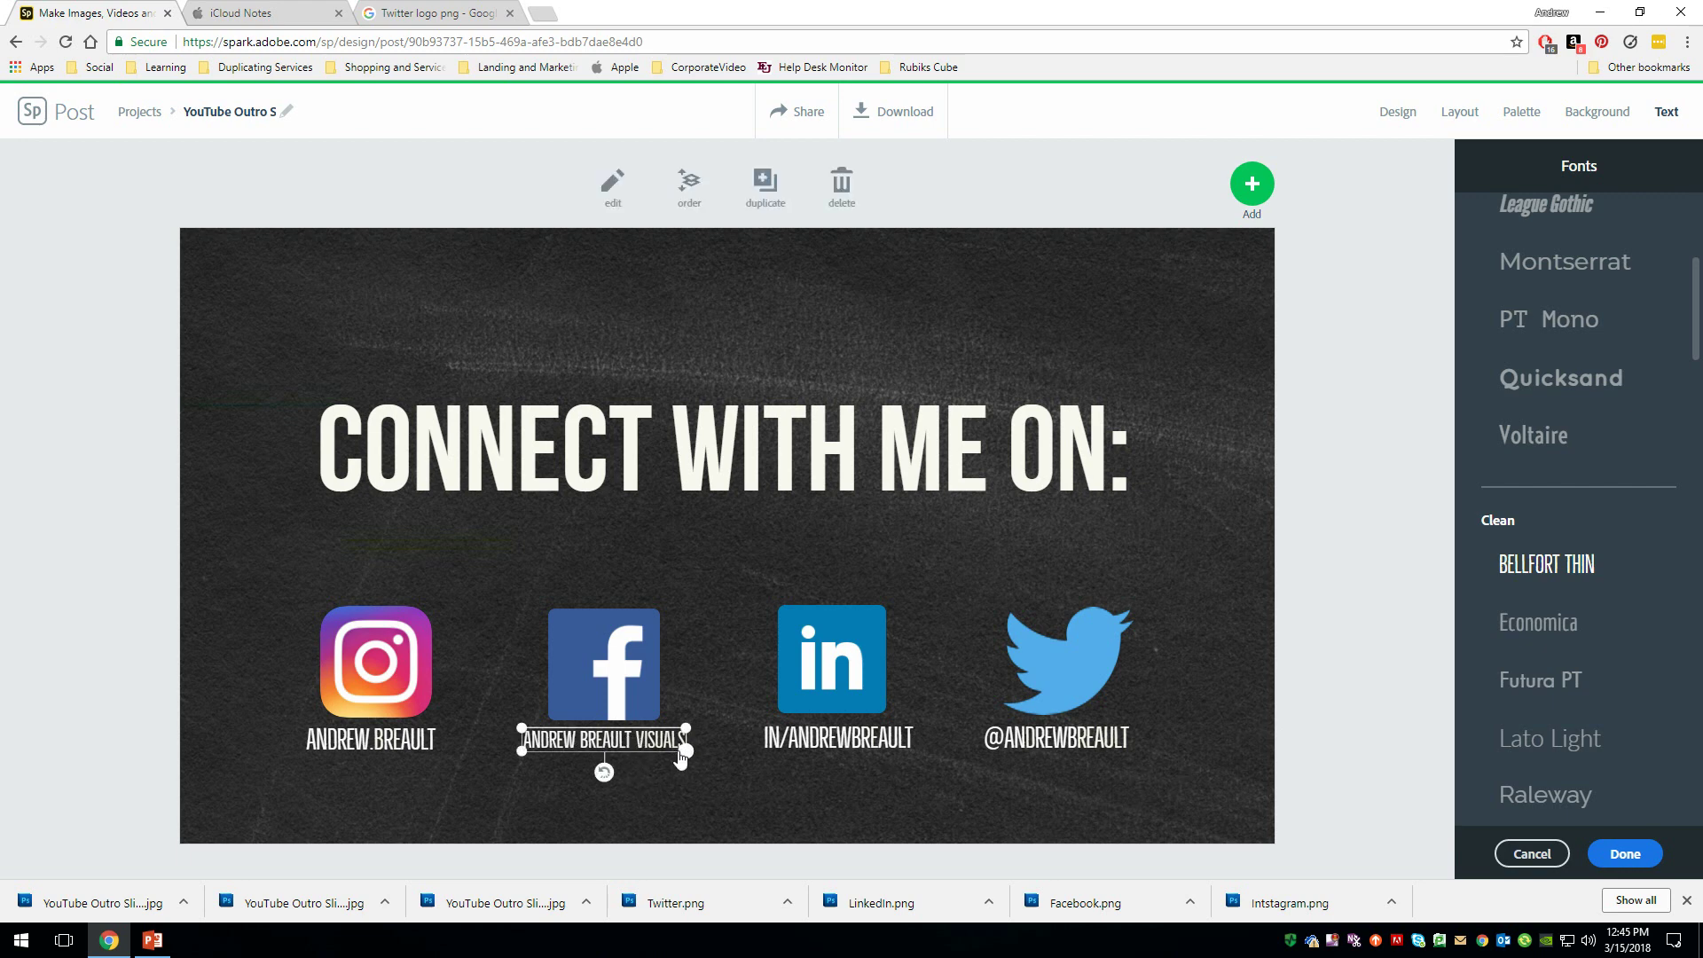
drag(690, 760, 704, 768)
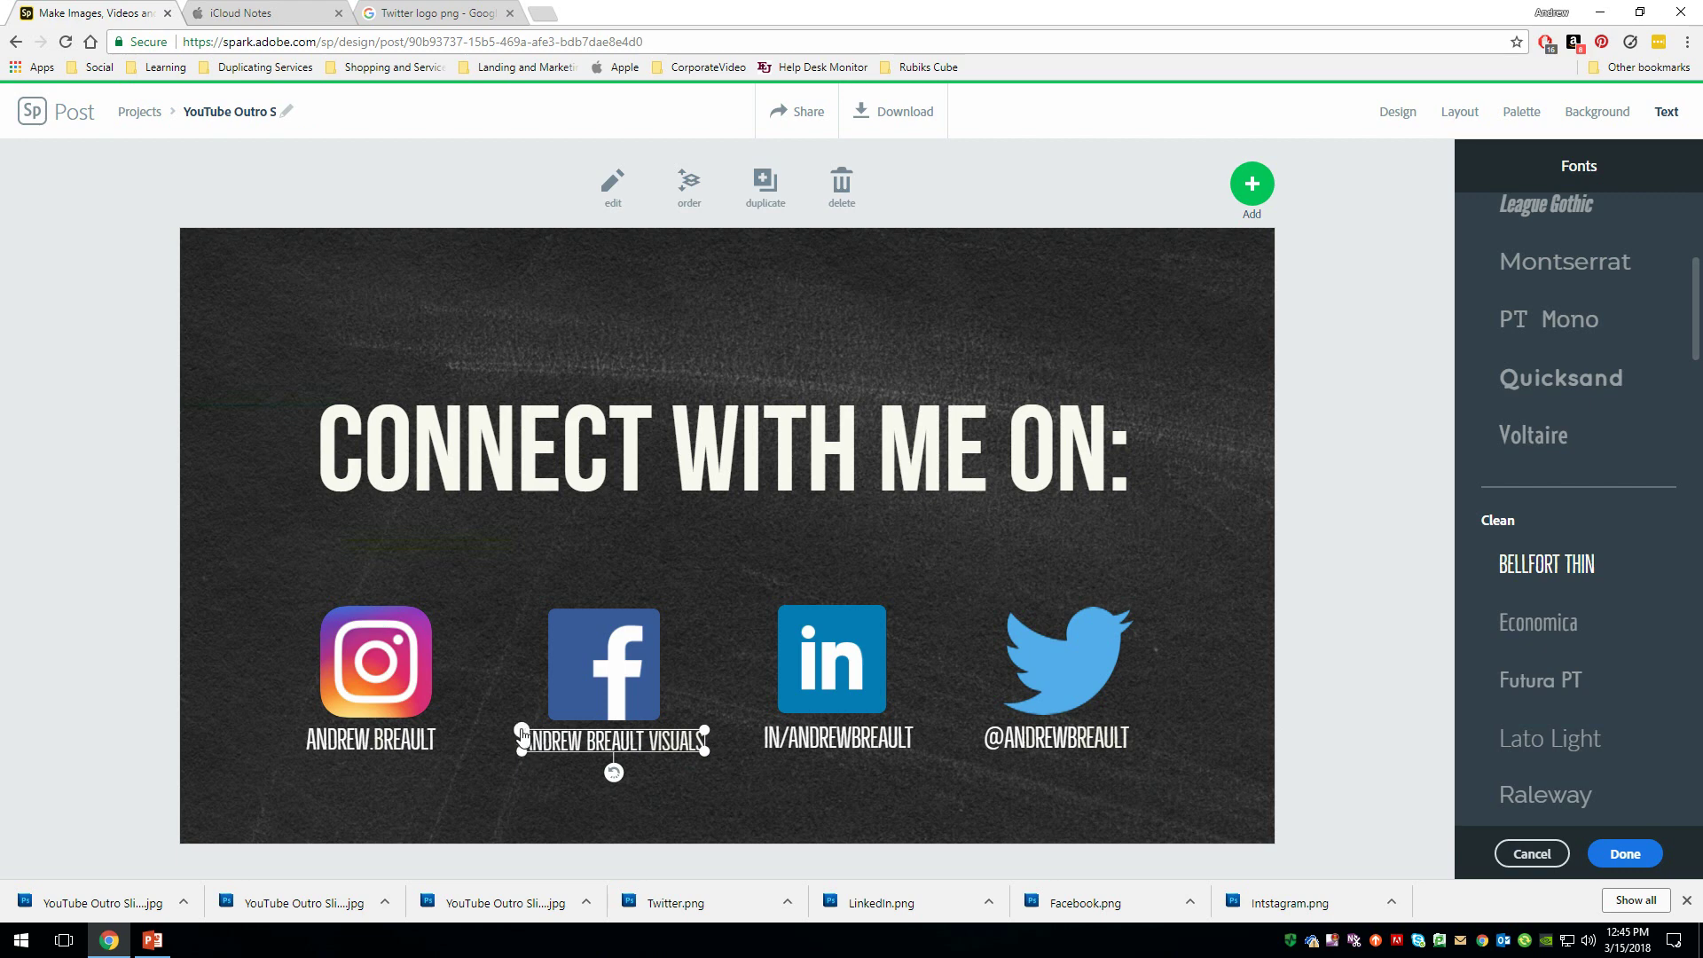
drag(521, 728, 505, 728)
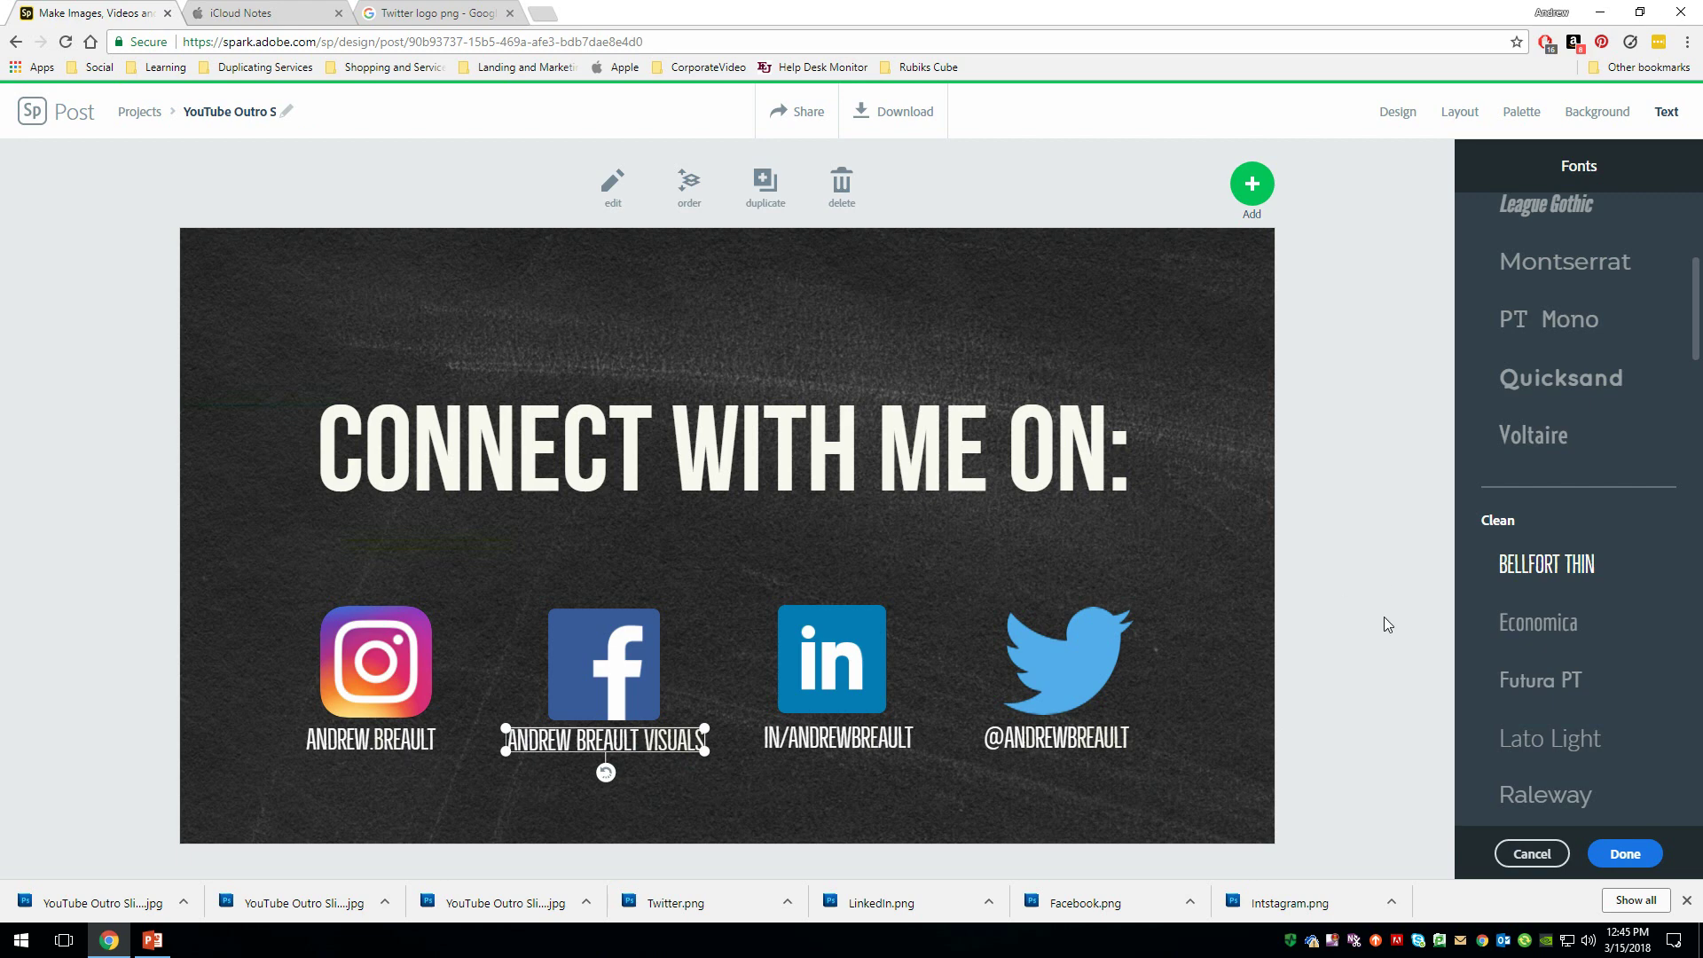
Shrink the handle under the Twitter logo slightly and keep it selected
click(1119, 739)
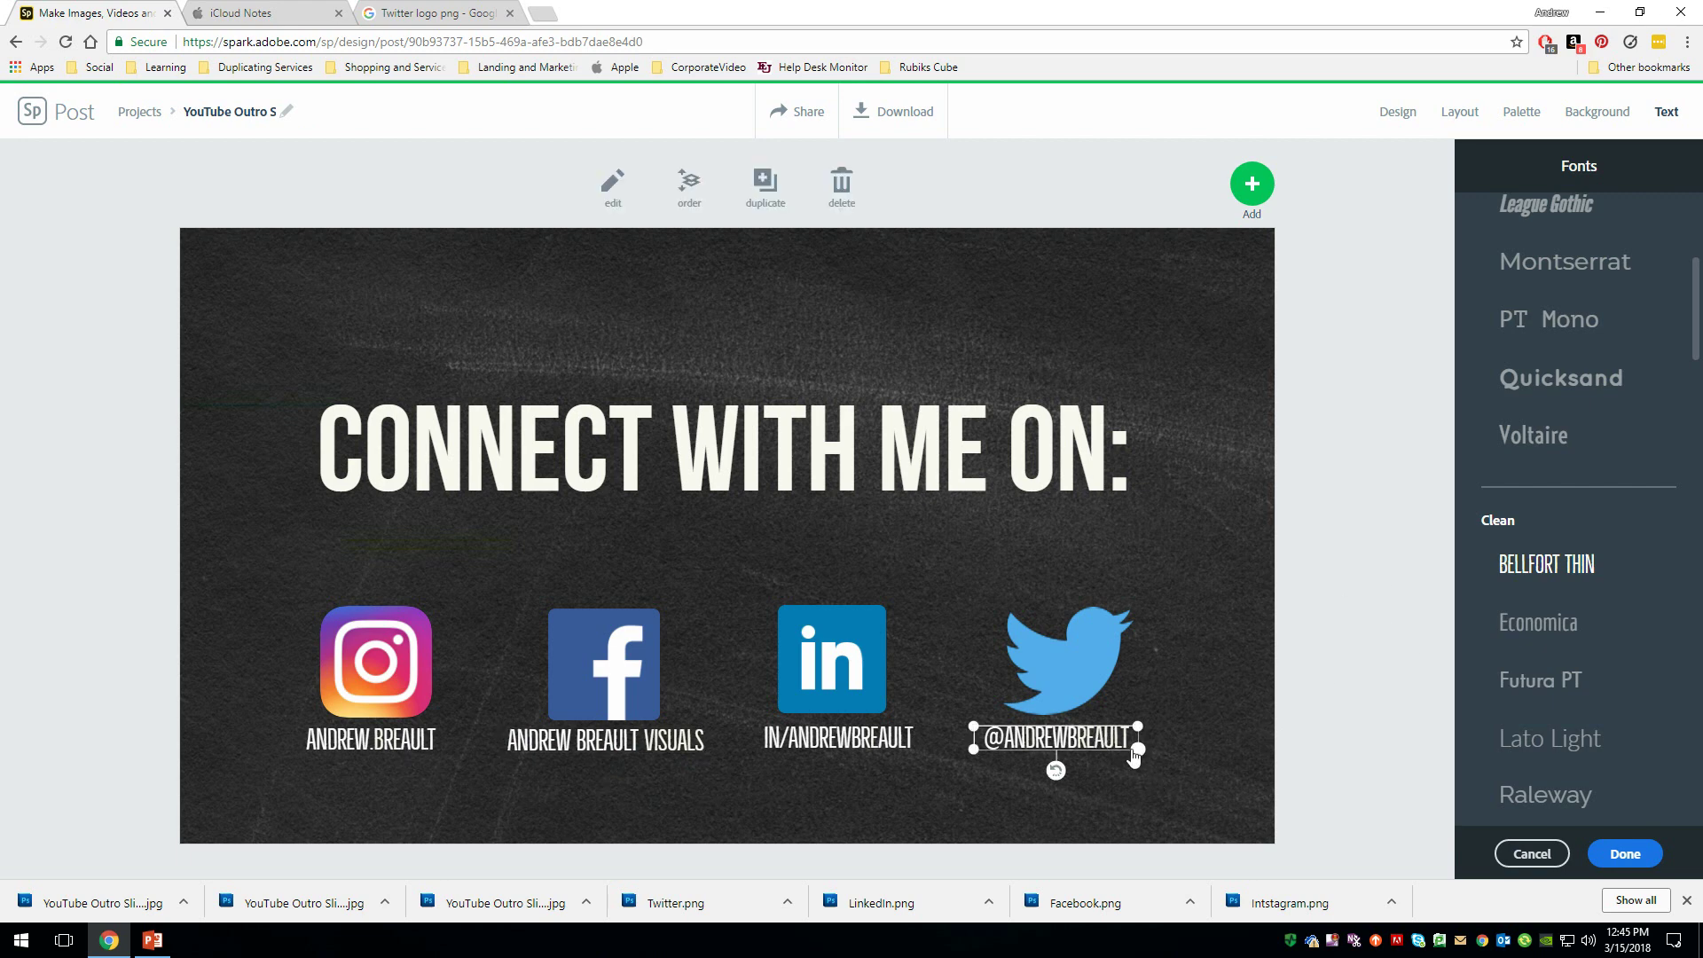
mouse_move(1134, 755)
mouse_down()
mouse_move(1123, 740)
mouse_move(1151, 752)
mouse_up()
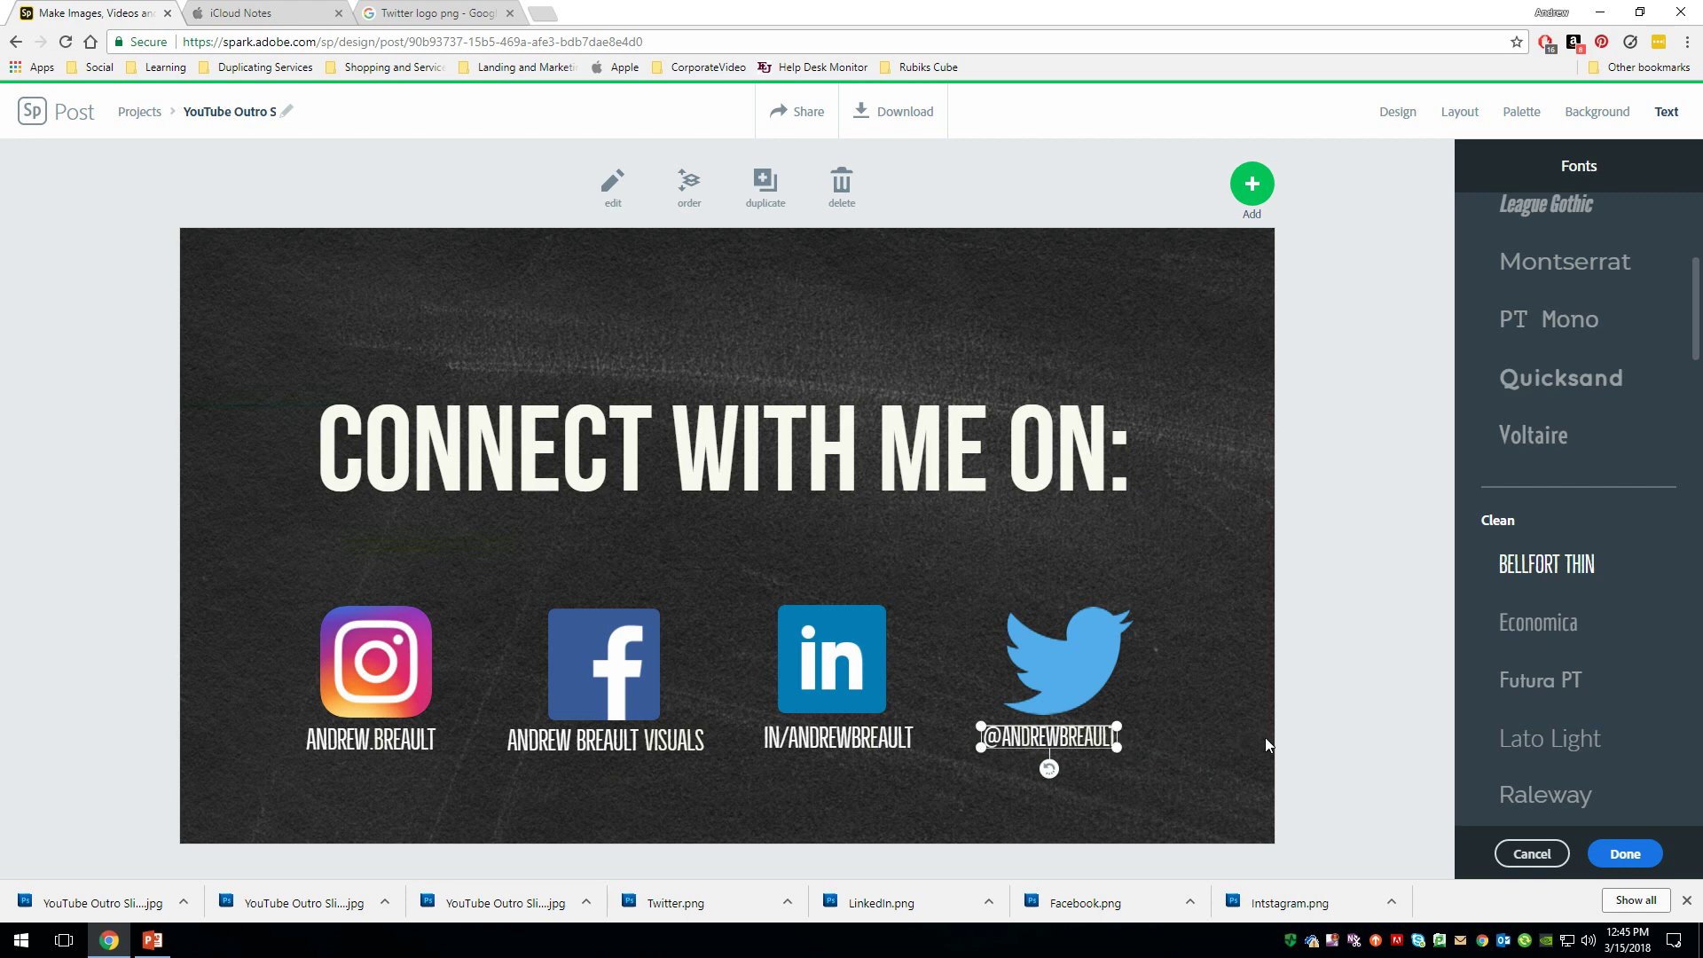
click(853, 737)
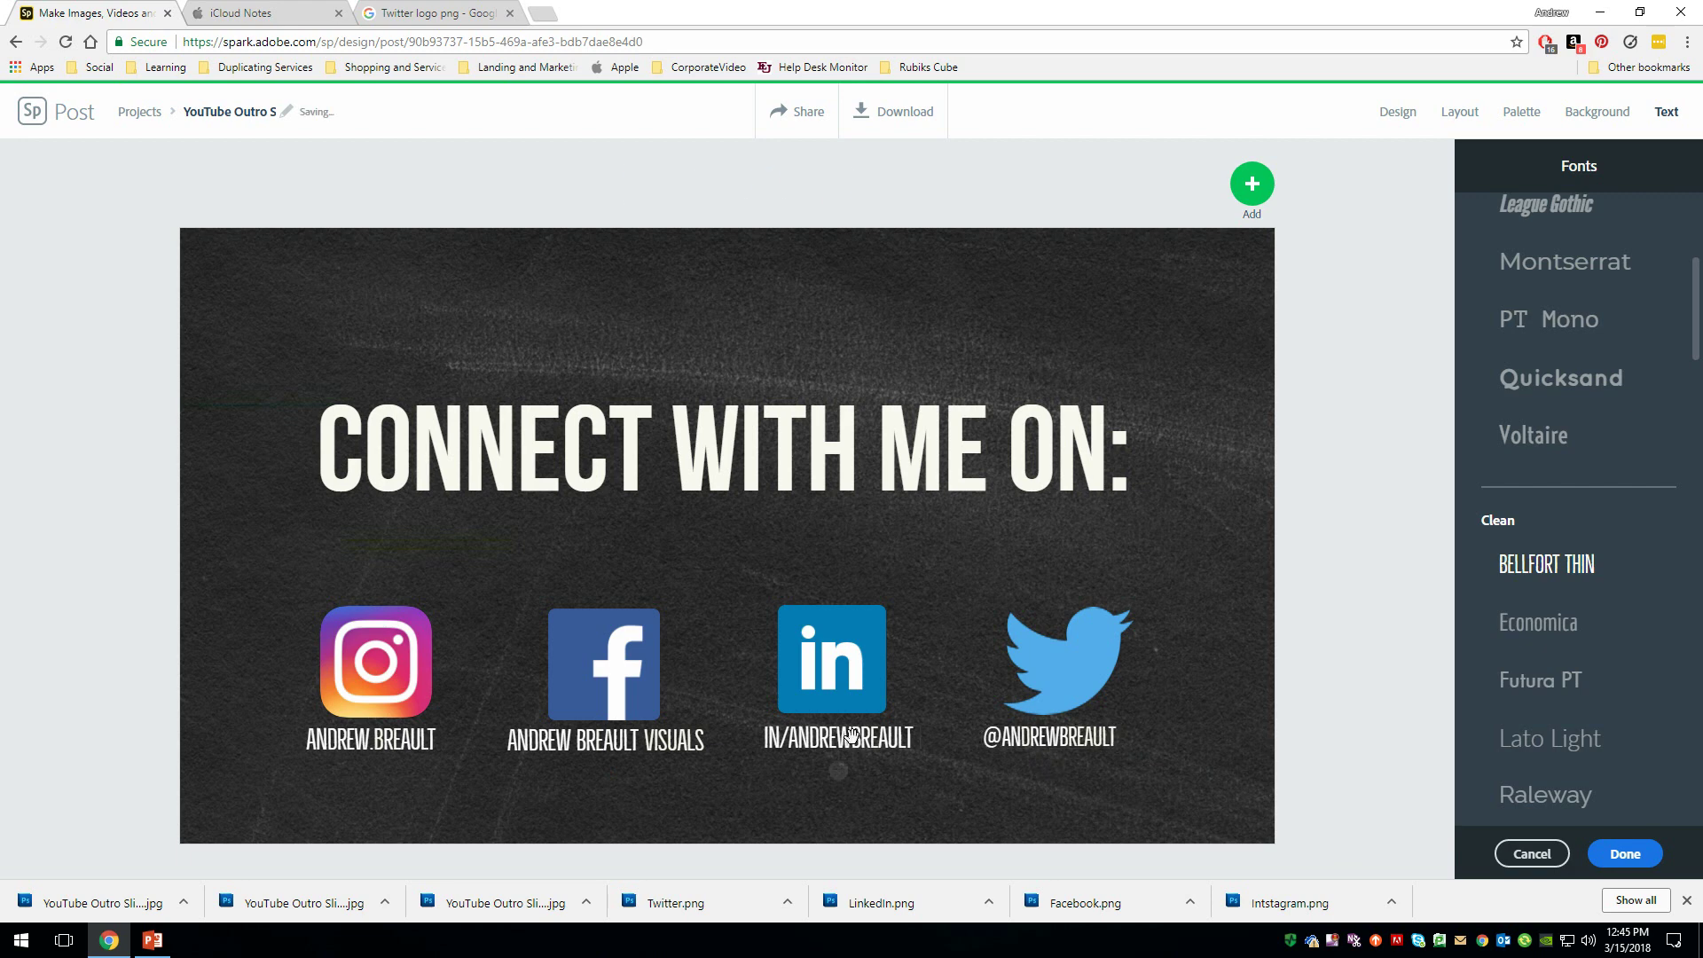
click(1049, 738)
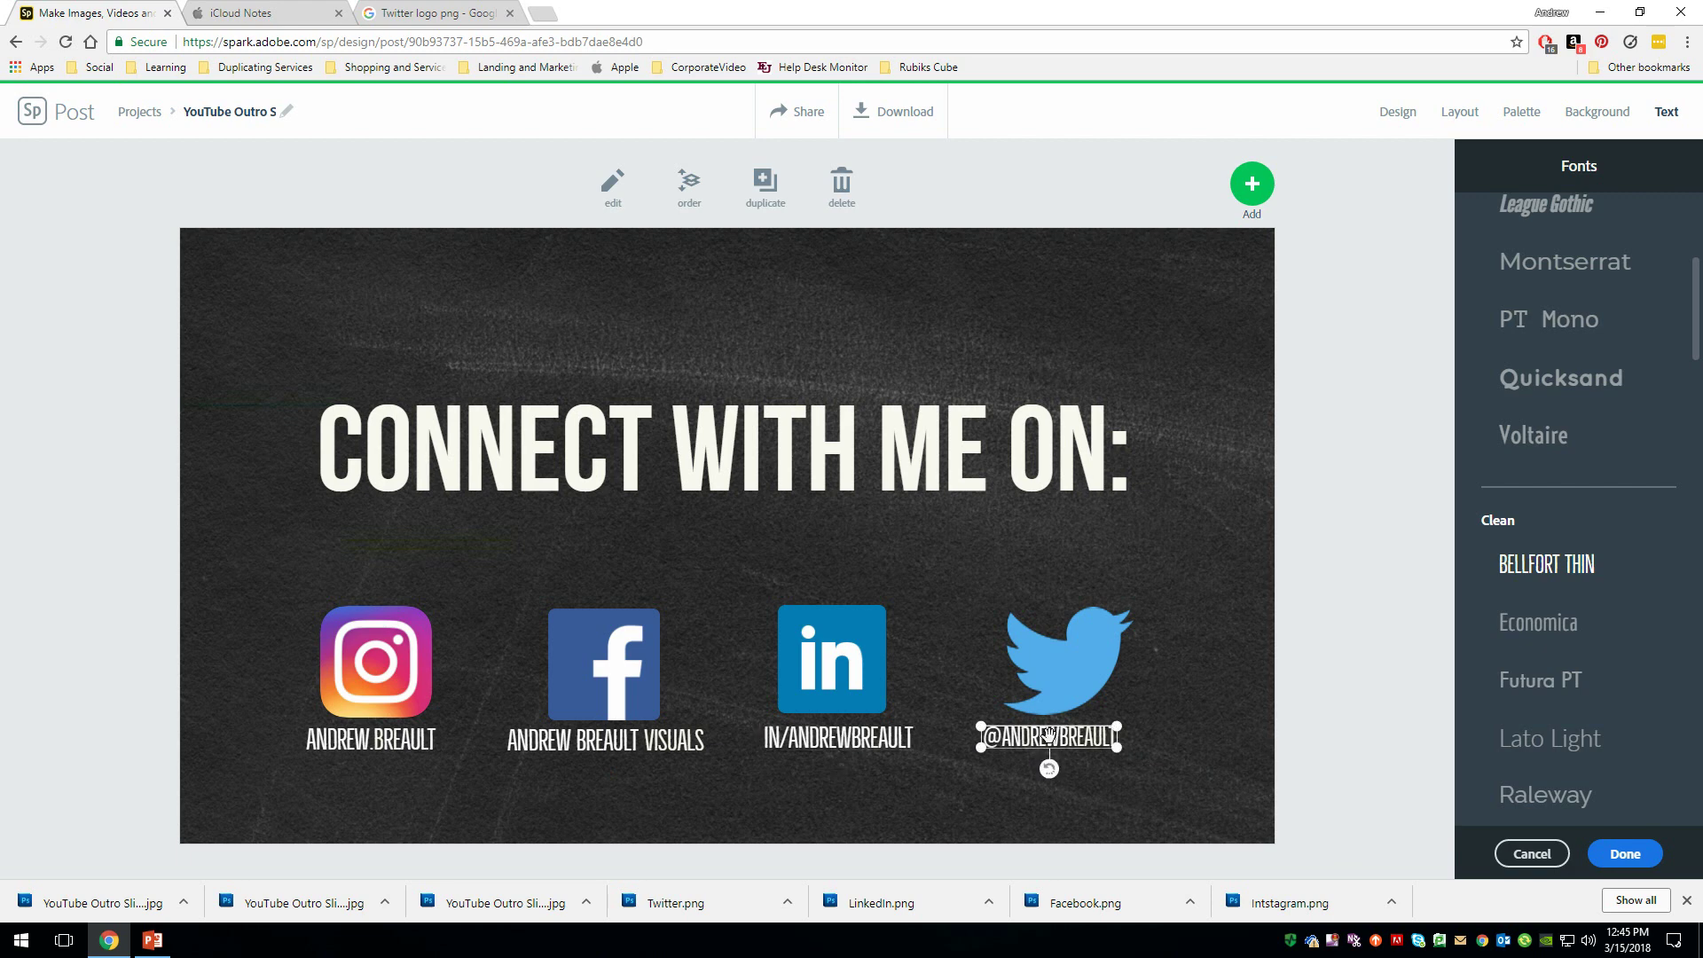
Resize the LinkedIn caption slightly so it sits centered beneath its logo, and download the updated slide image
click(860, 738)
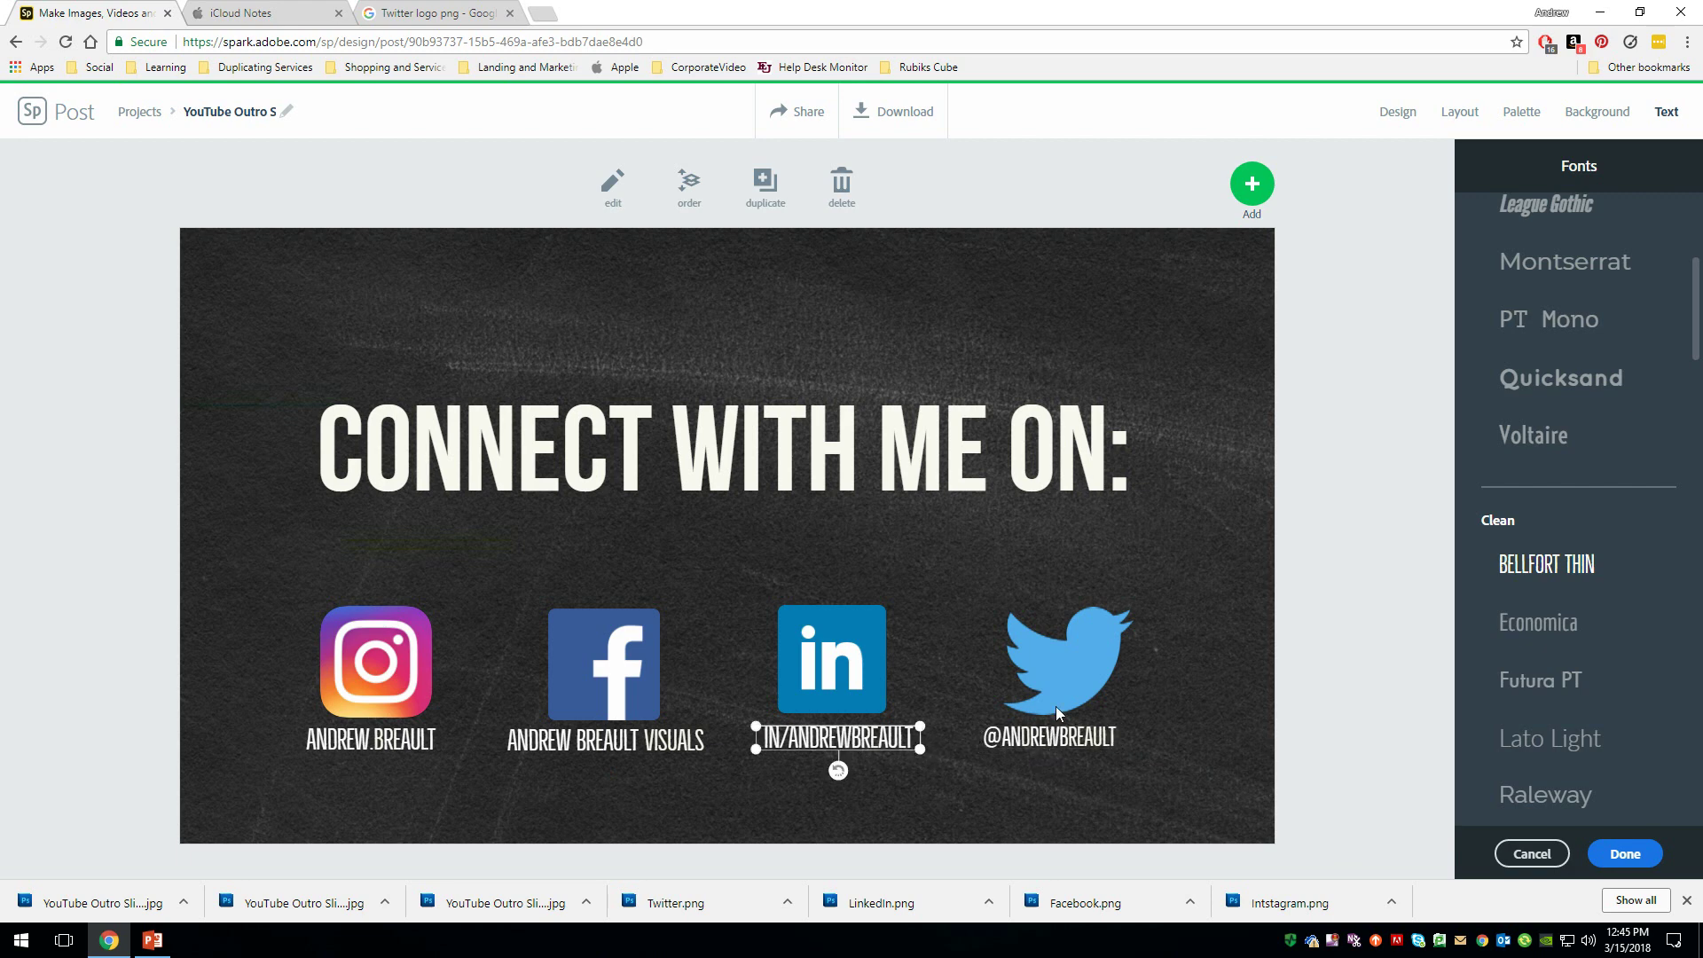
drag(755, 725, 756, 725)
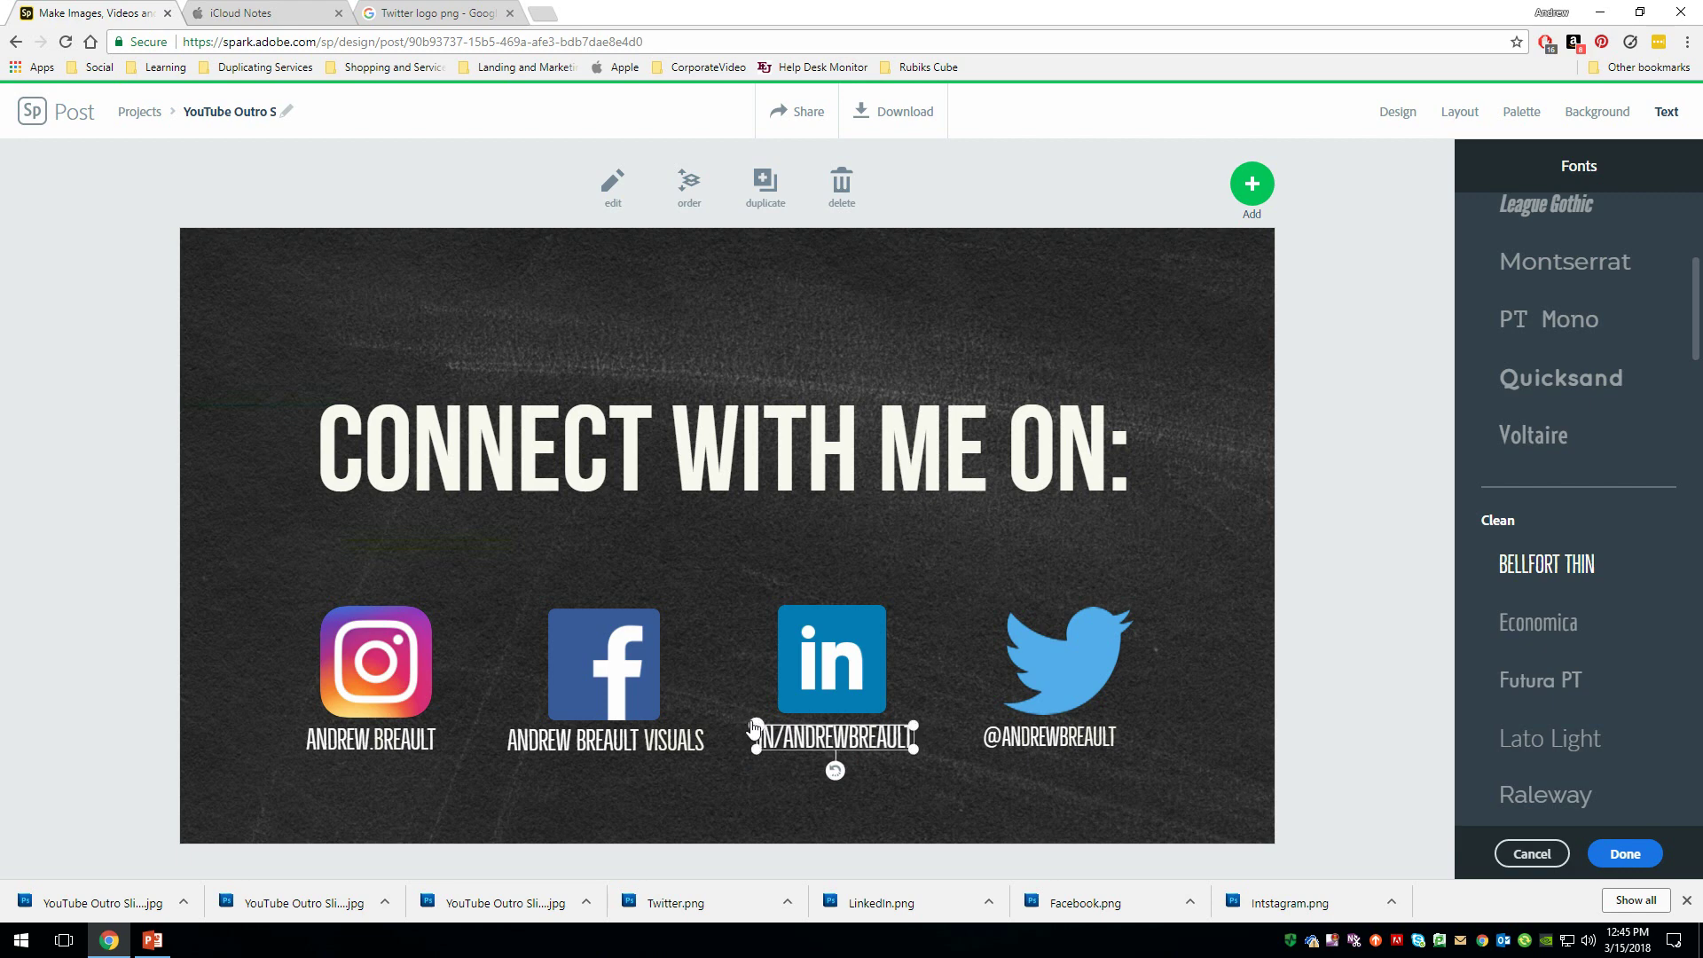
click(1360, 713)
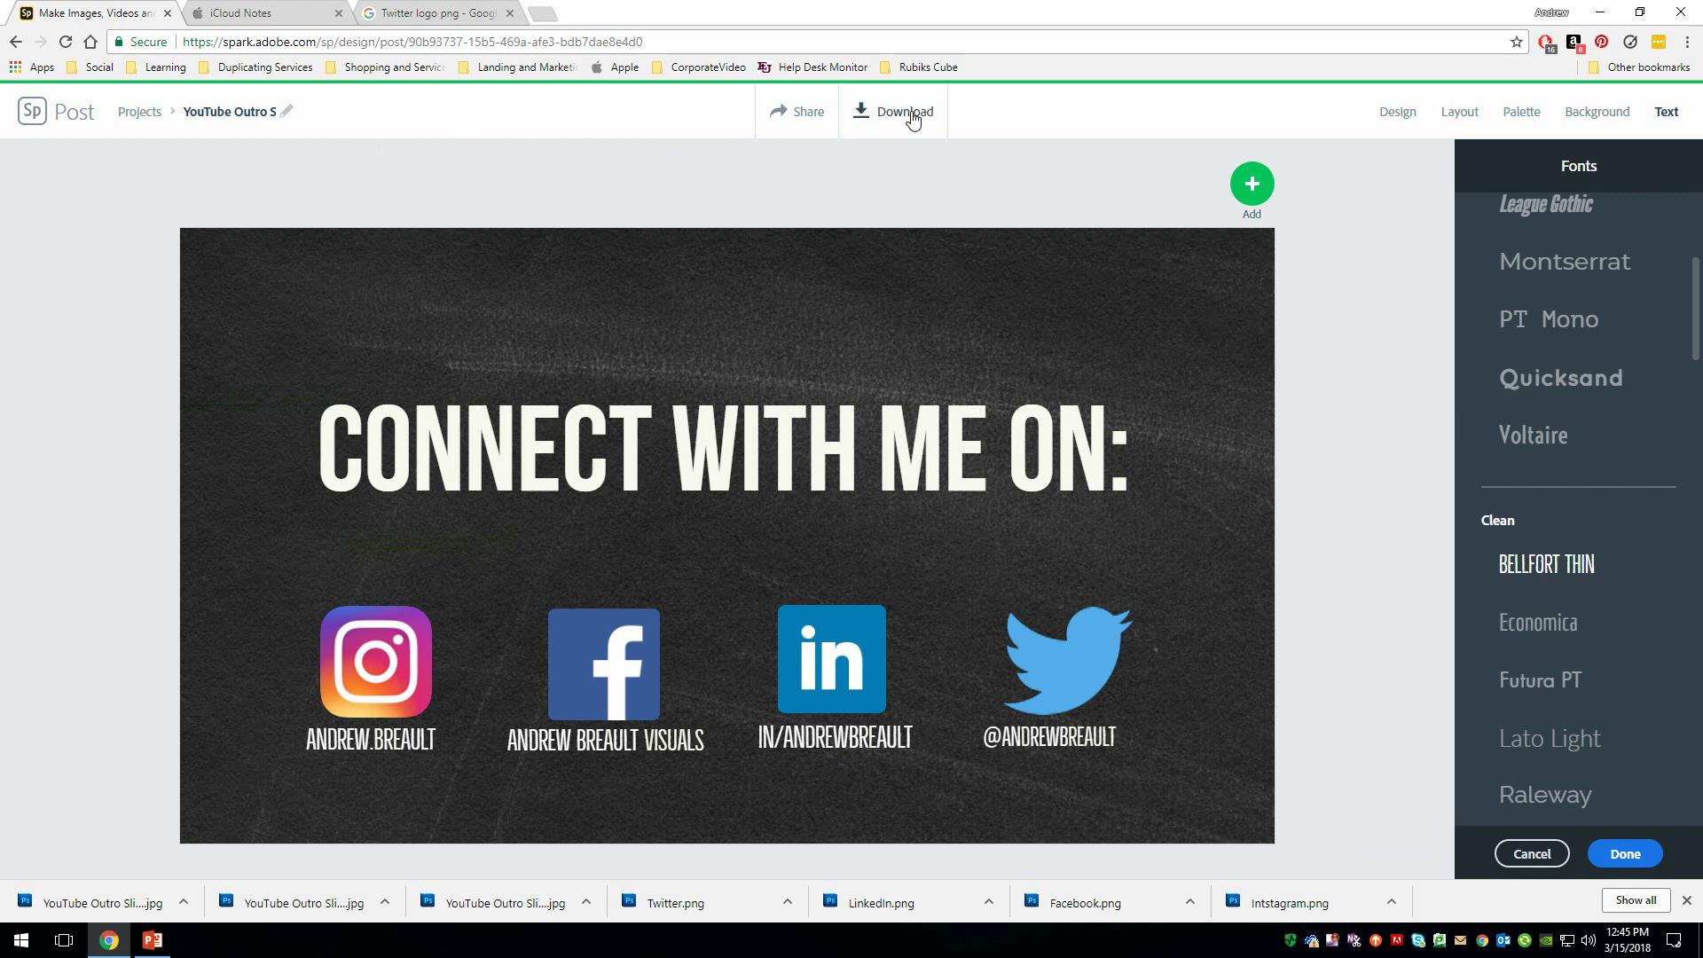
click(924, 142)
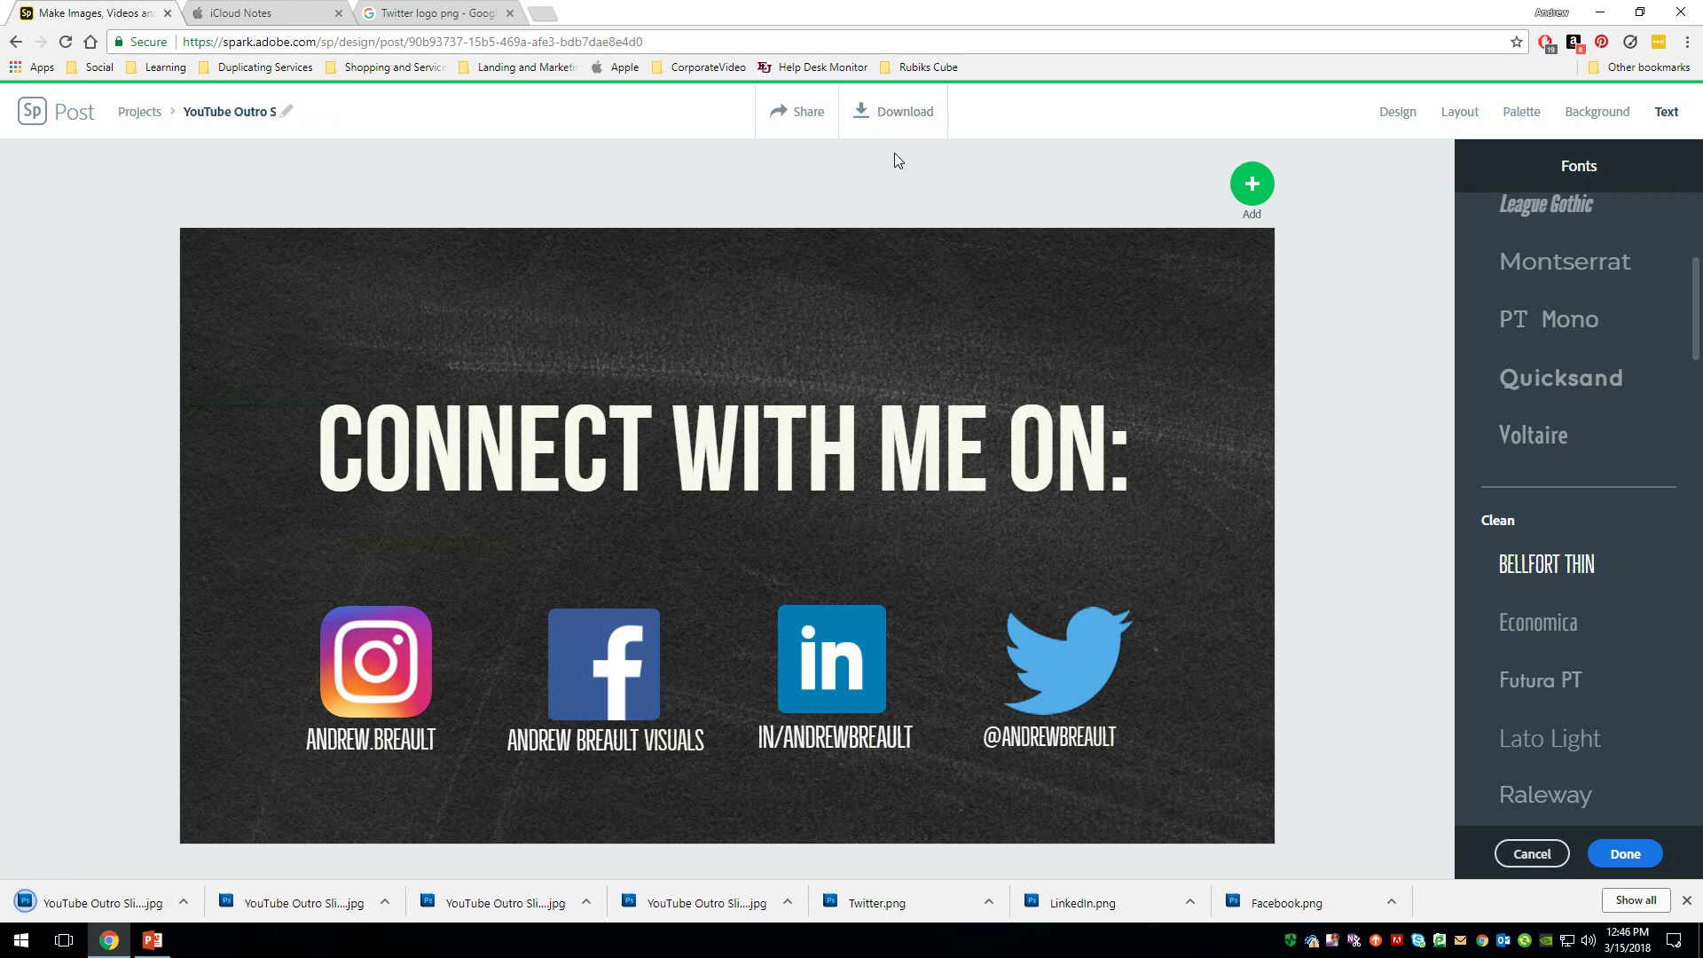
Switch to PowerPoint and replace the picture on slide 3 with the file "YouTube Outro Slide 3 (1).jpg"
click(152, 941)
click(724, 496)
click(593, 41)
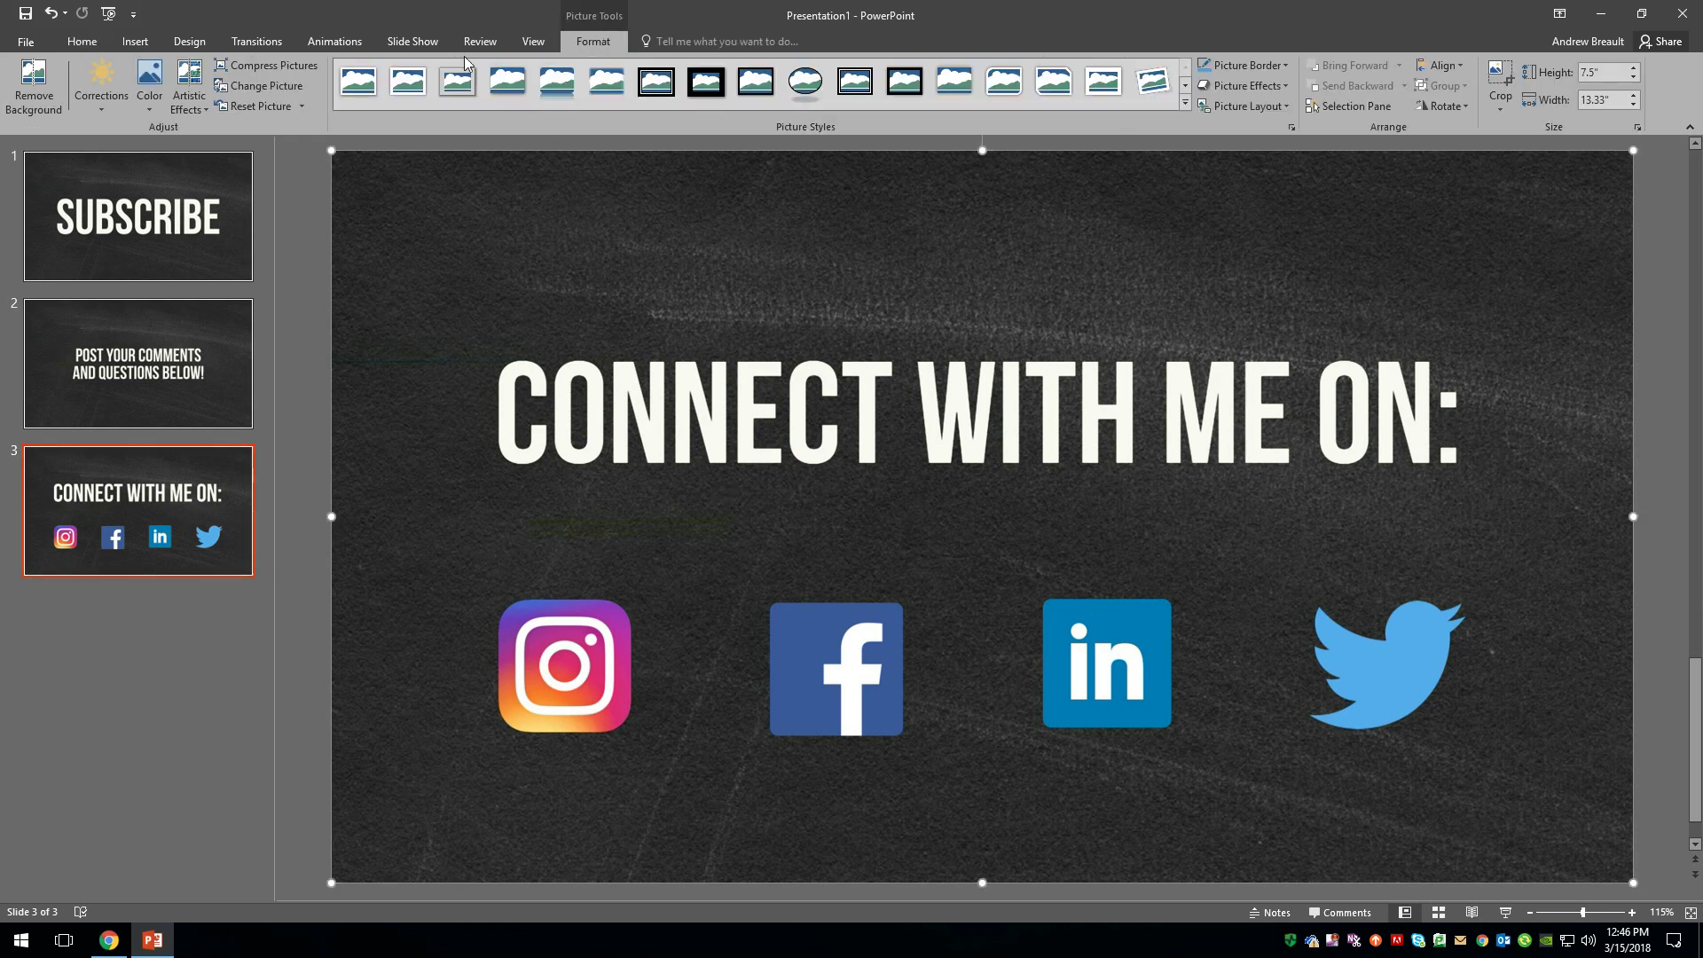
click(291, 86)
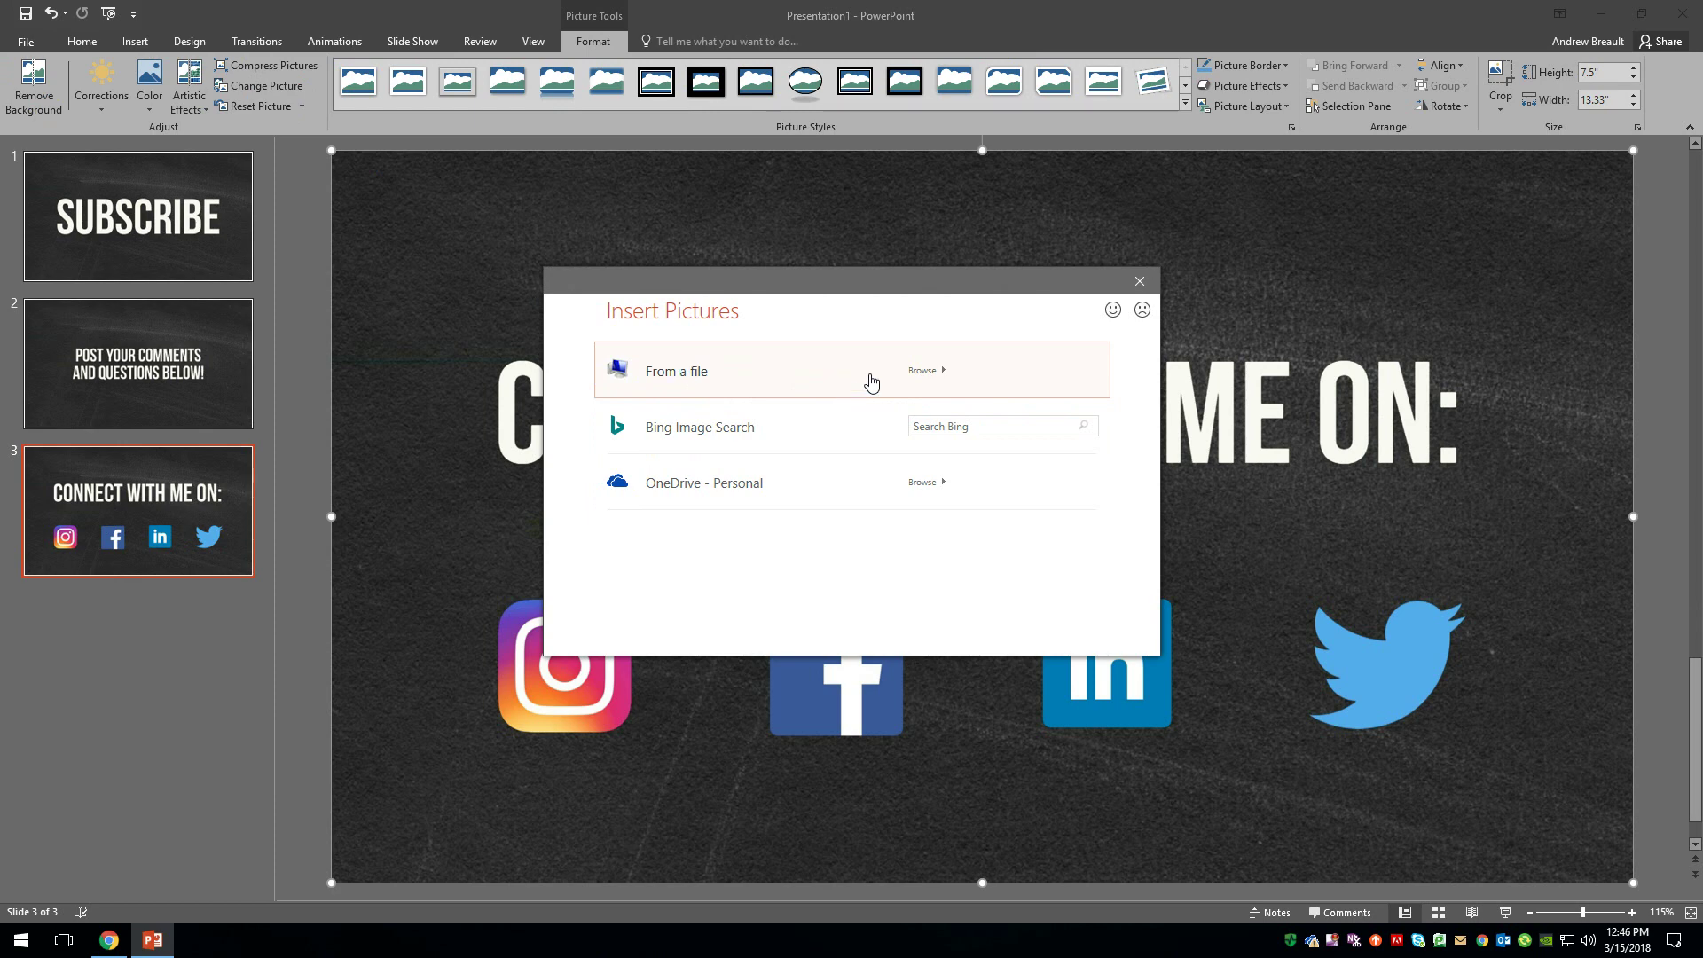
click(946, 374)
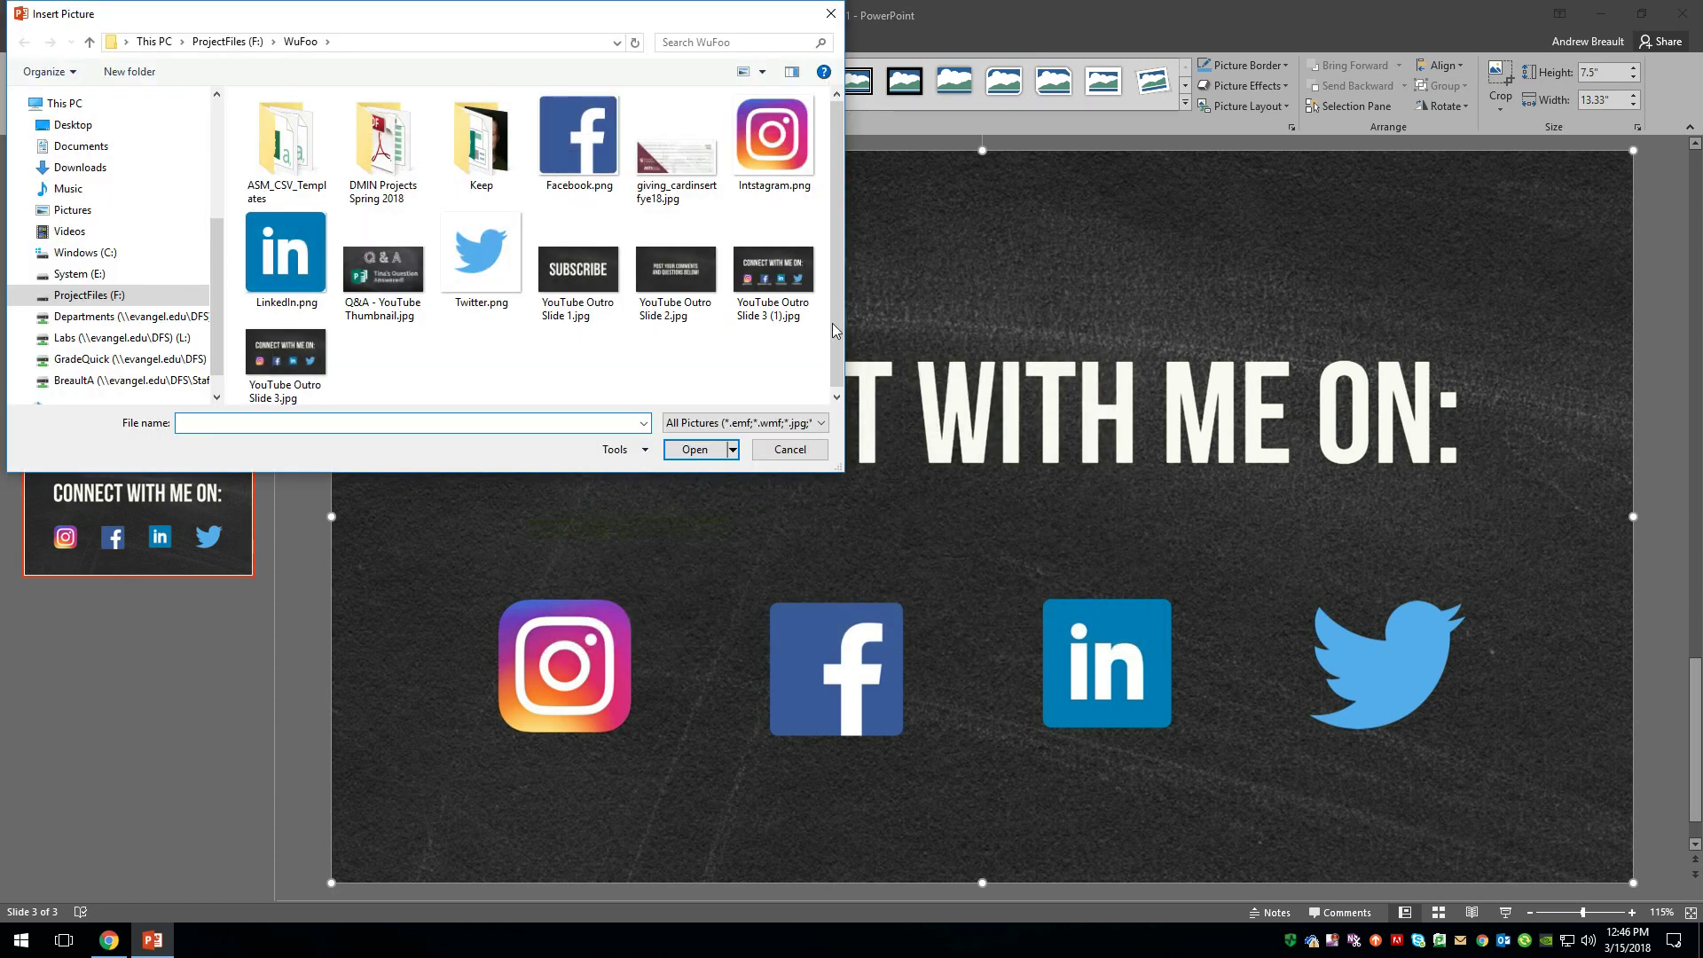
click(775, 270)
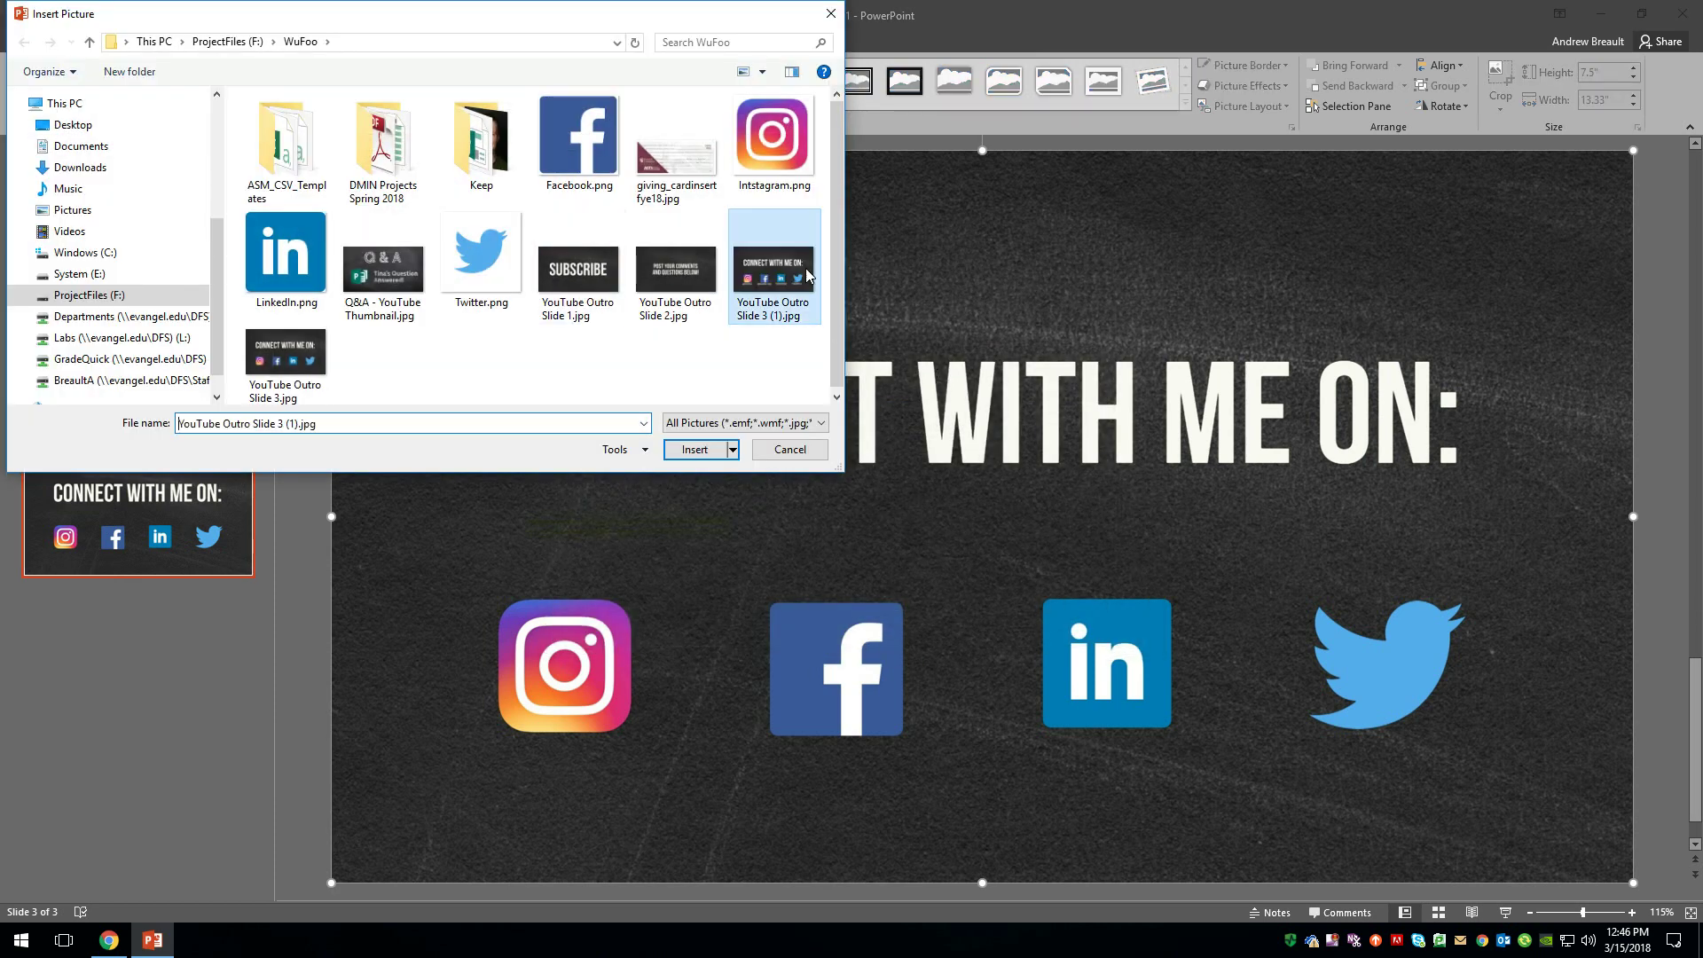
click(705, 454)
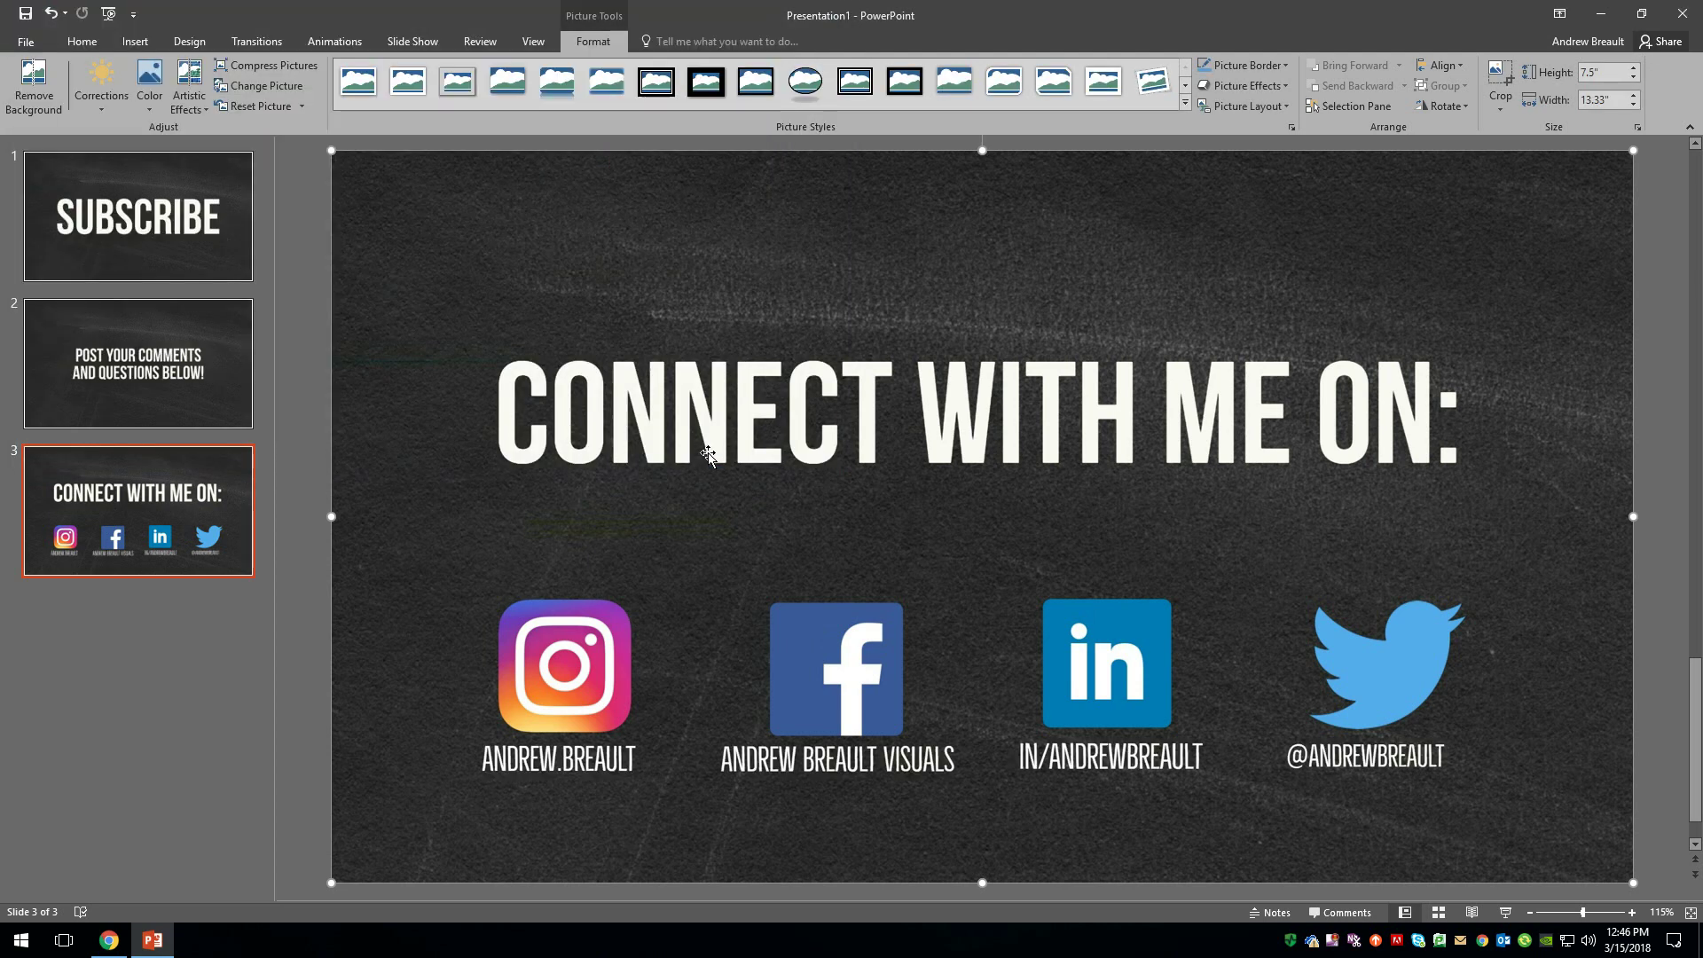
click(1671, 696)
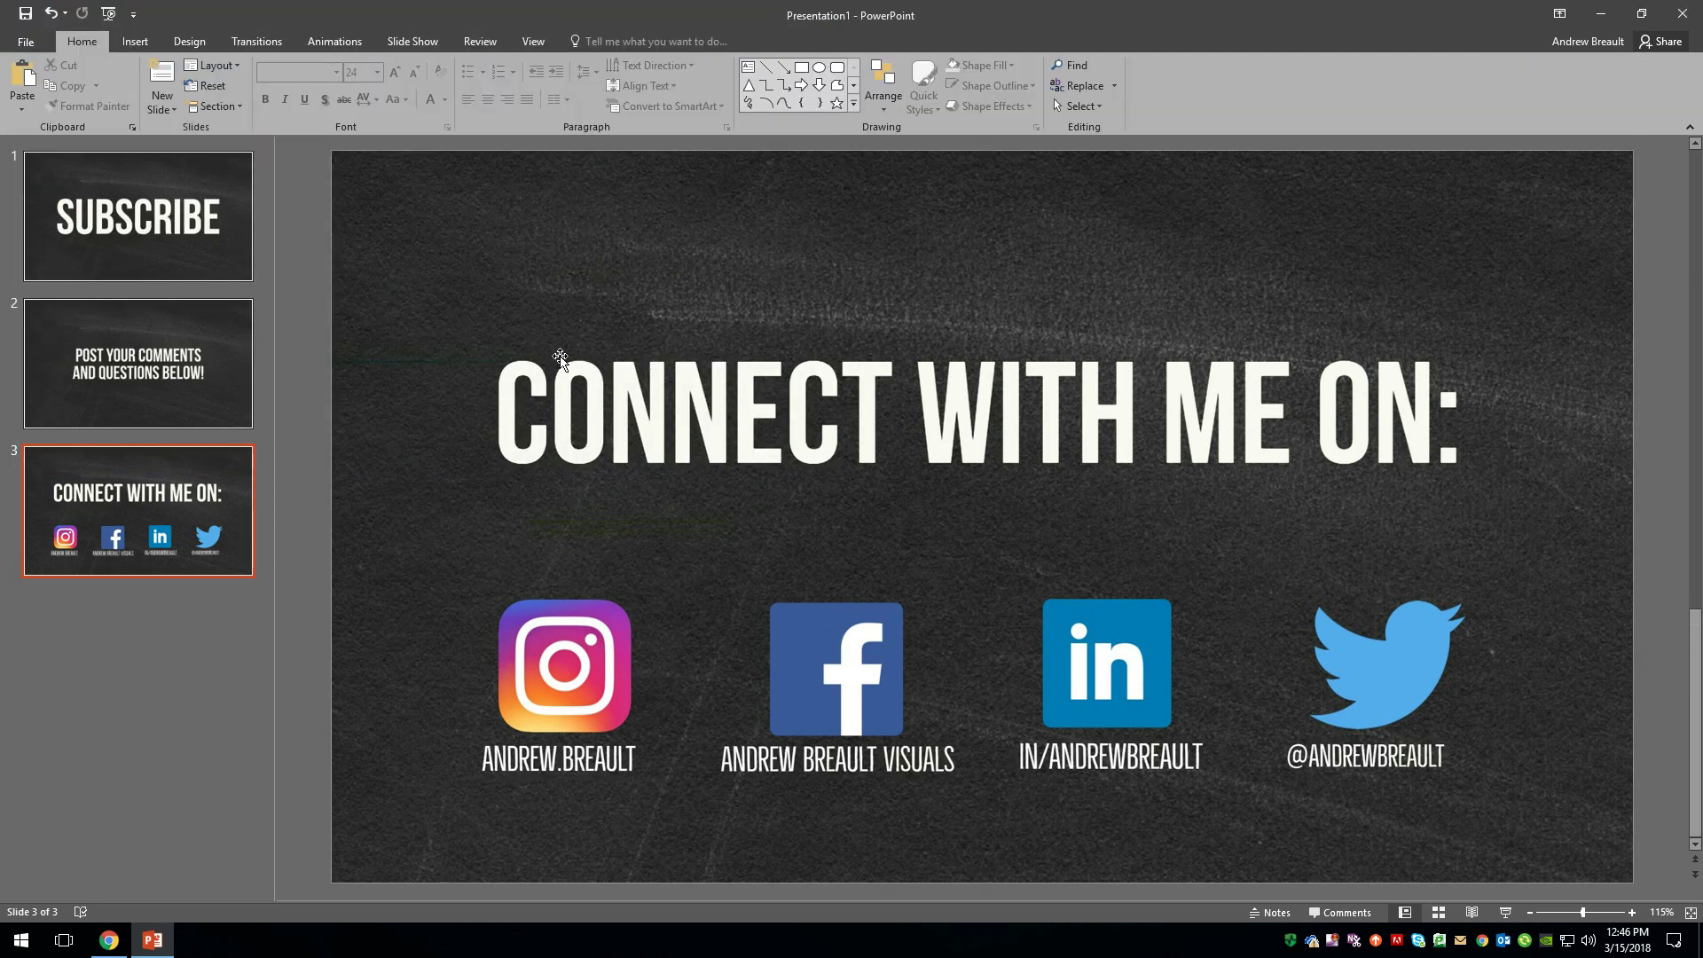
Start the slide show from the first slide, "SUBSCRIBE", to preview the outro
click(147, 248)
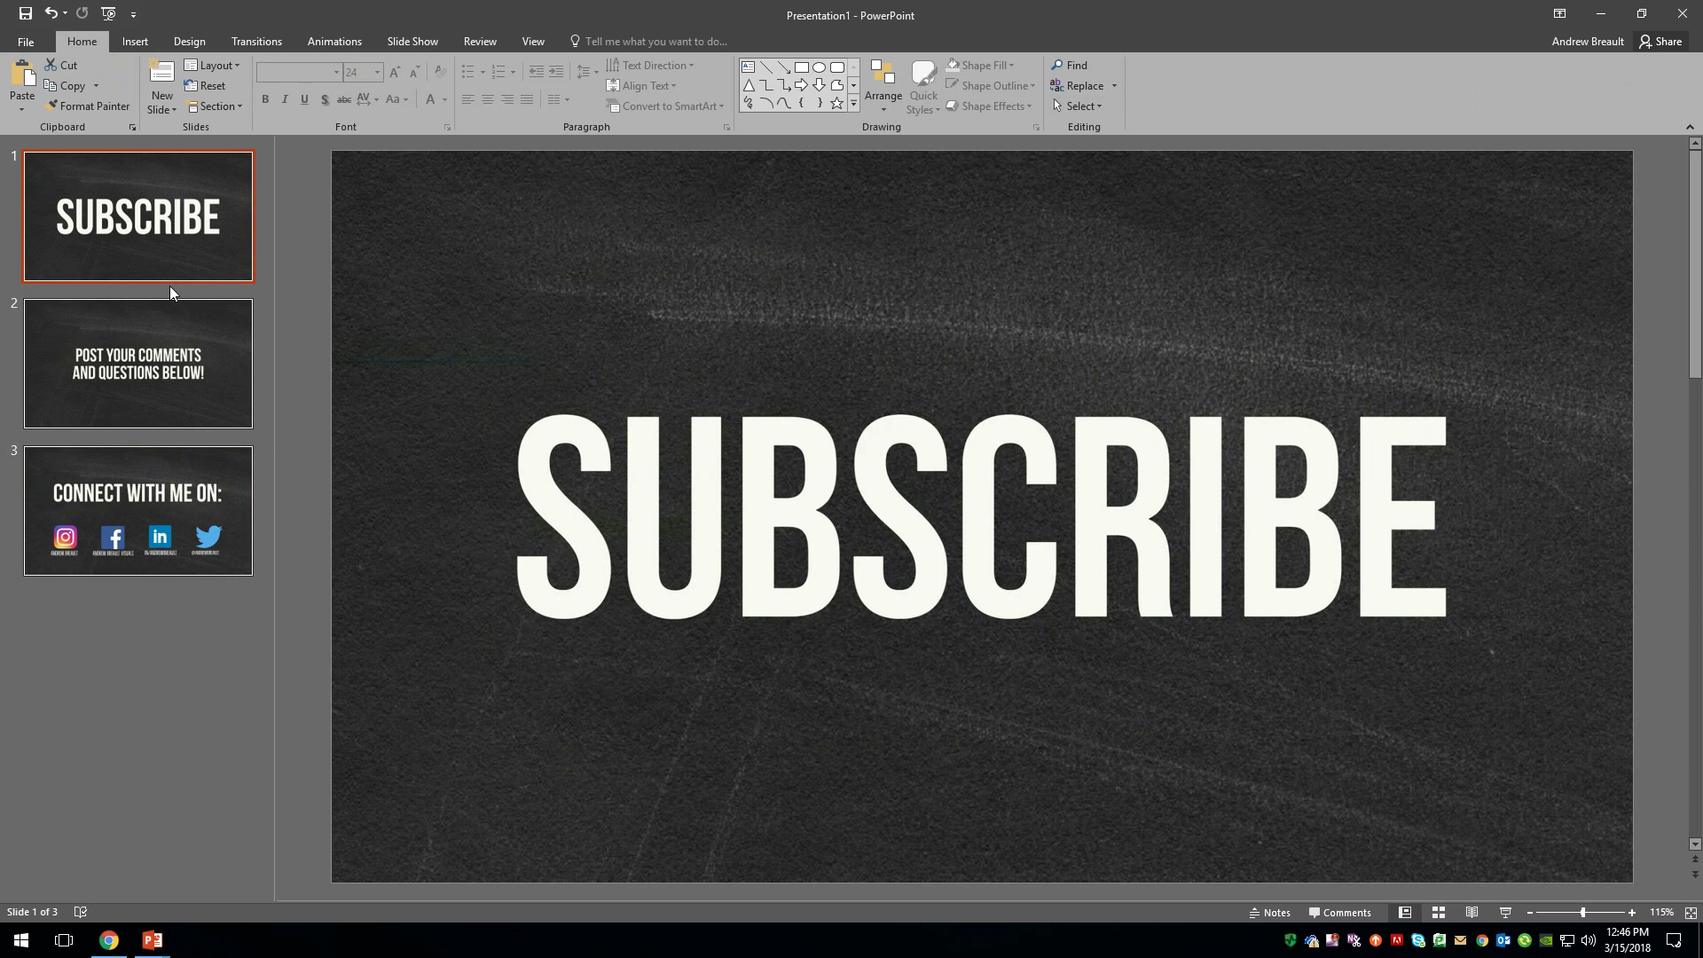
key(F5)
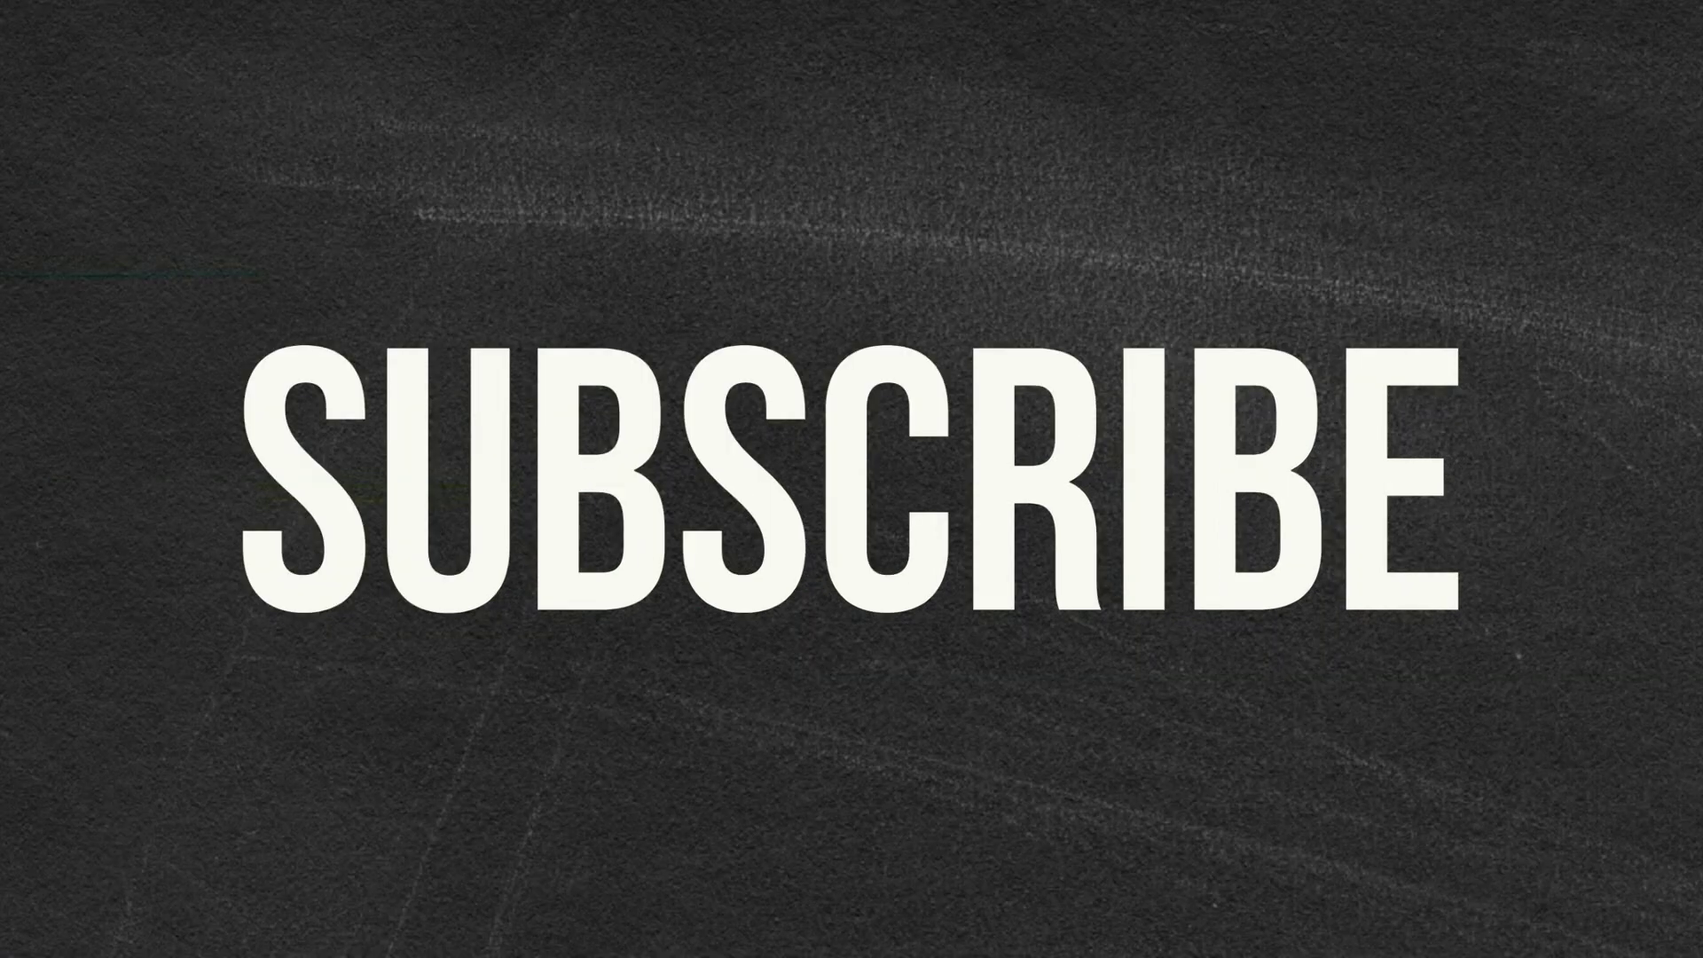